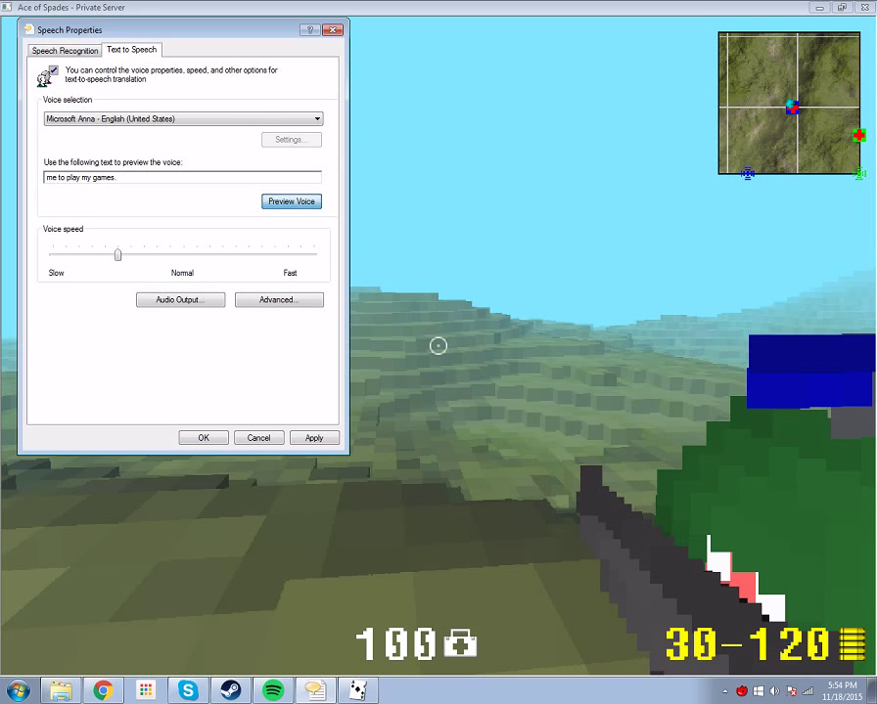
# Switch to building blocks, build a line of five blocks, then return to the rifle
pyautogui.press('3')
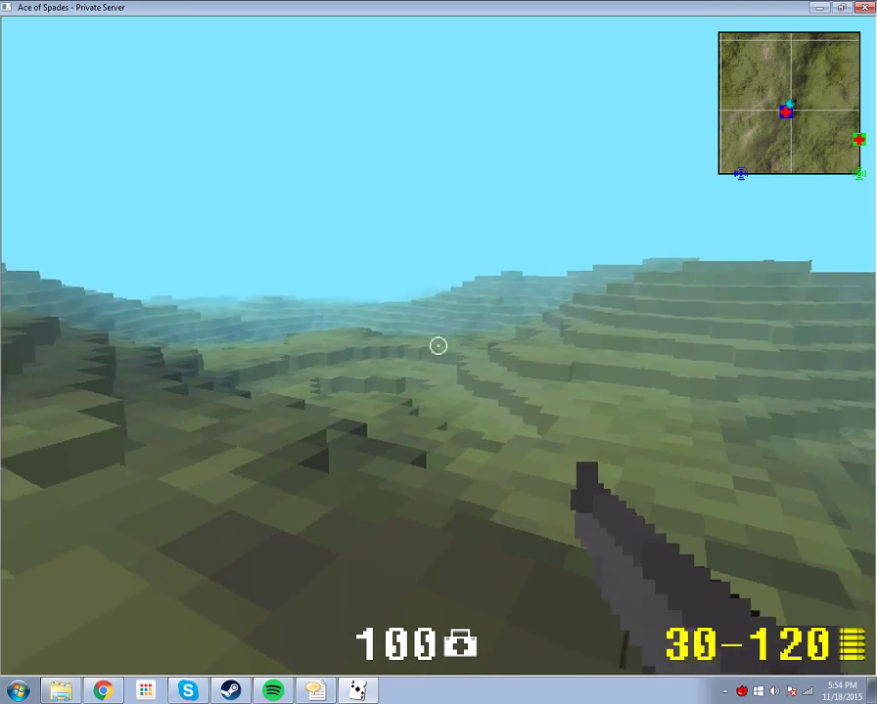
pyautogui.press('2')
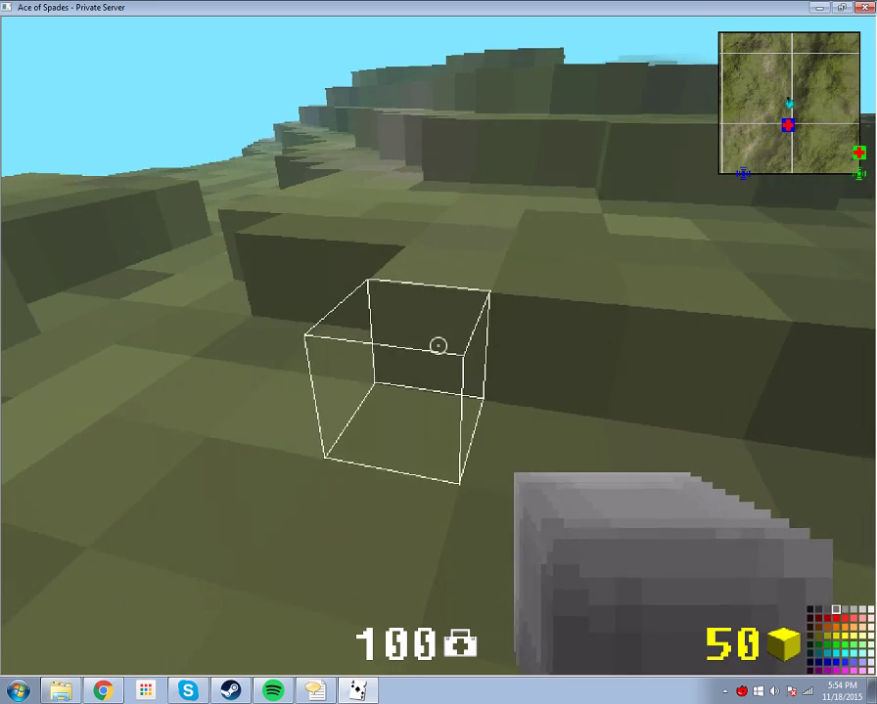
pyautogui.rightClick(437, 346)
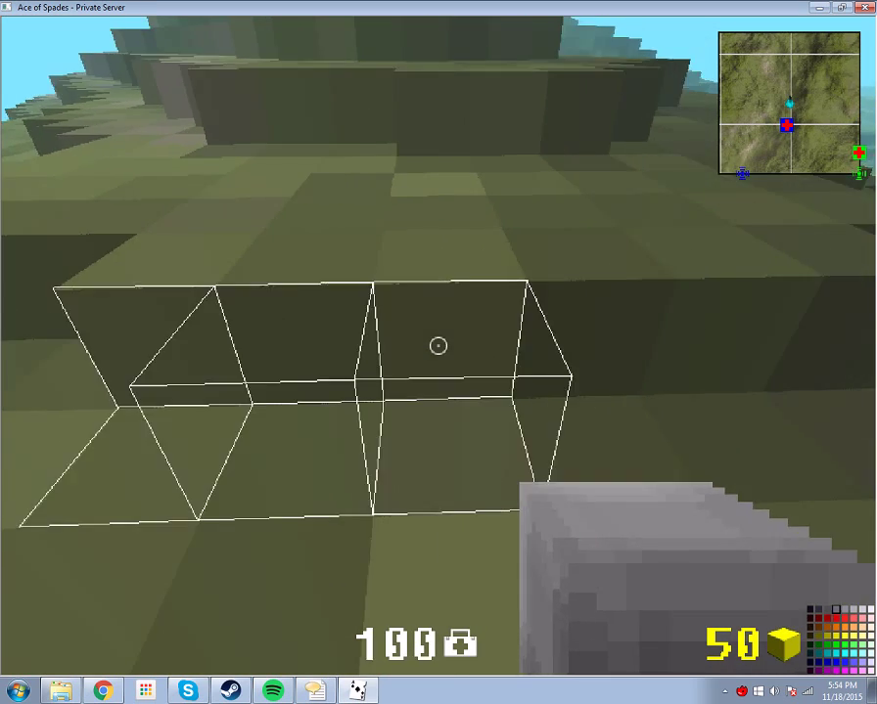
pyautogui.press('3')
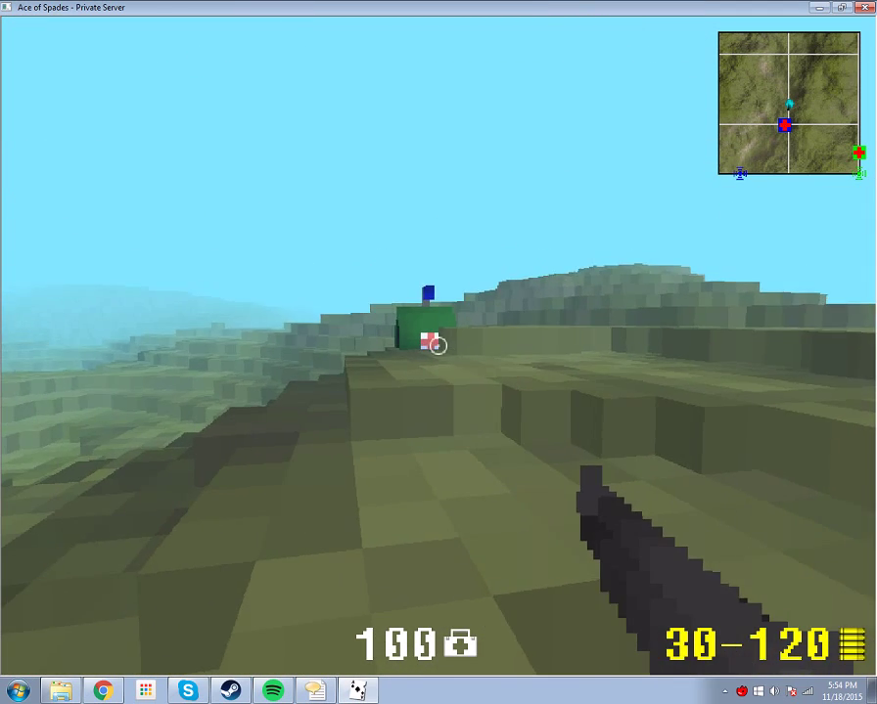
pyautogui.press('4')
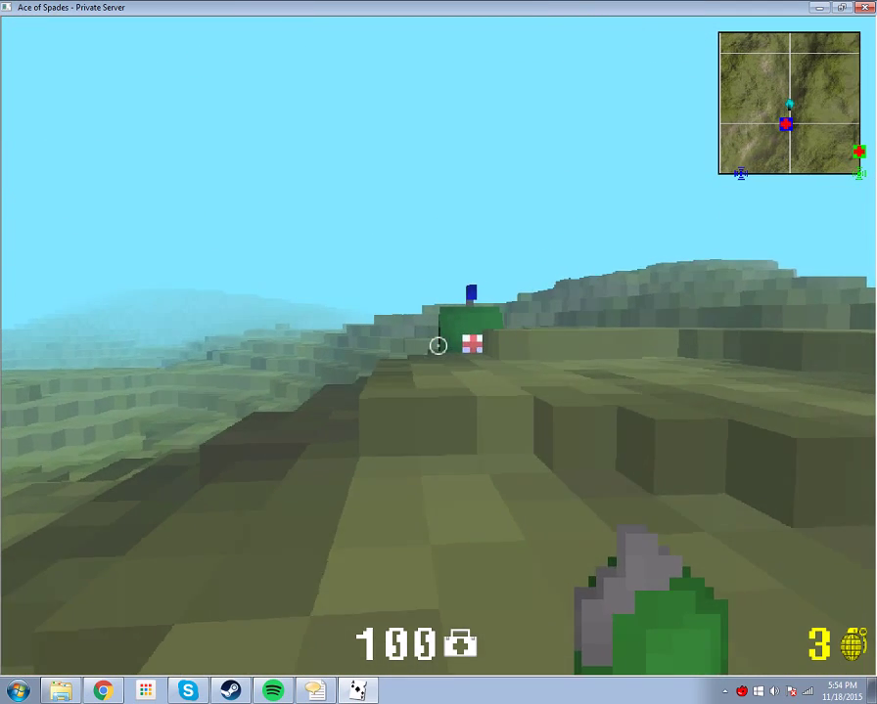
pyautogui.press('3')
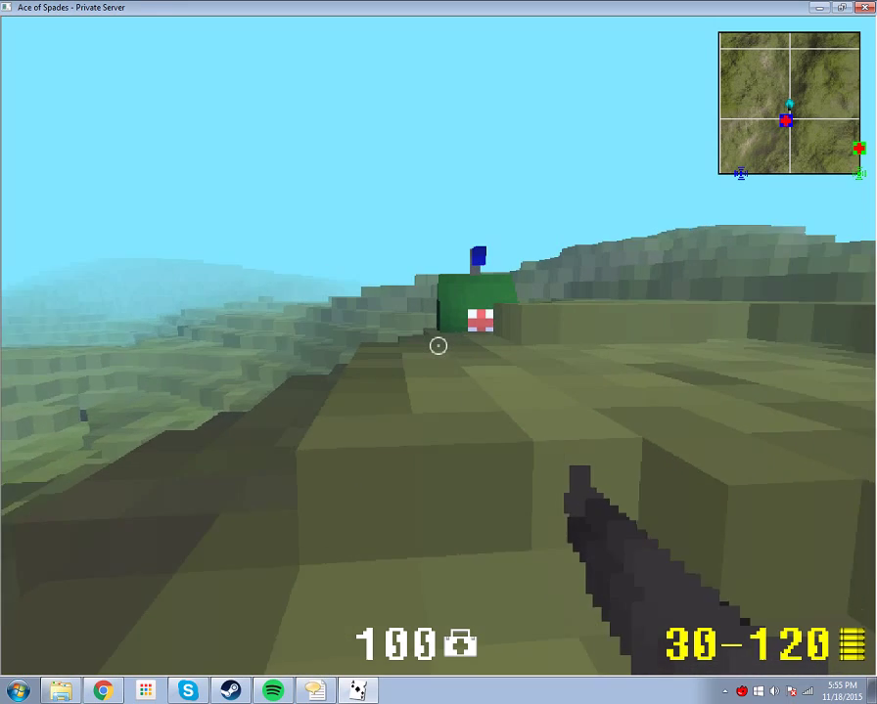
# Walk toward the green building and choose an orange-yellow block colour
pyautogui.press('w')
pyautogui.press('w')
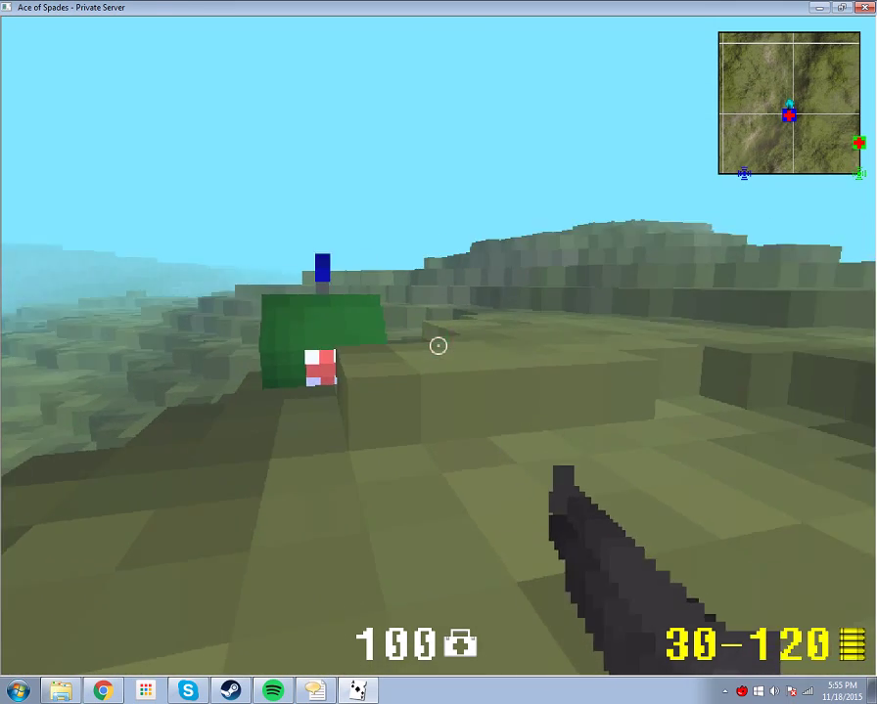
pyautogui.press('w')
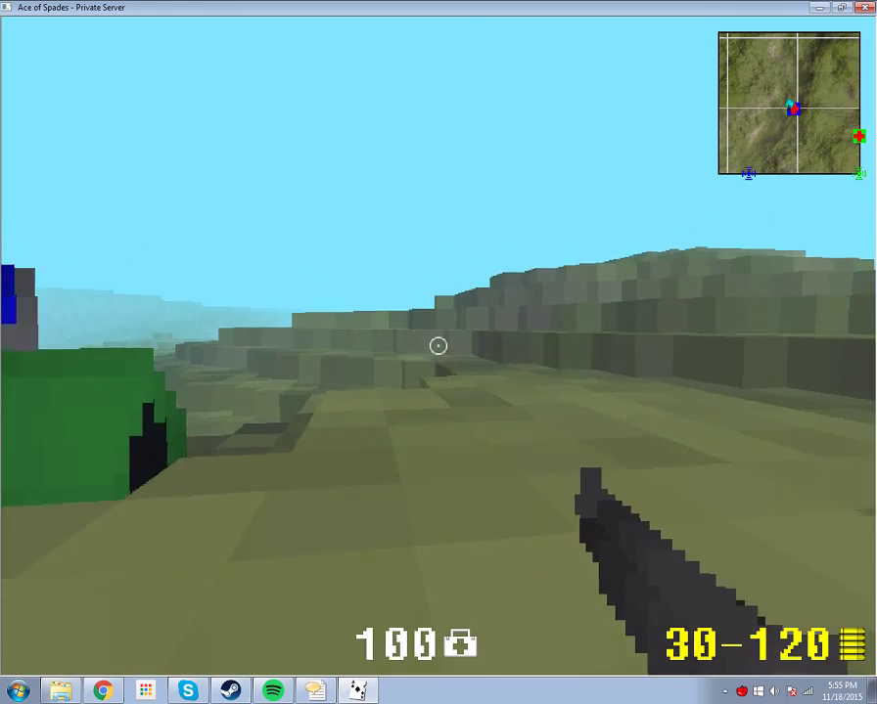
pyautogui.press('2')
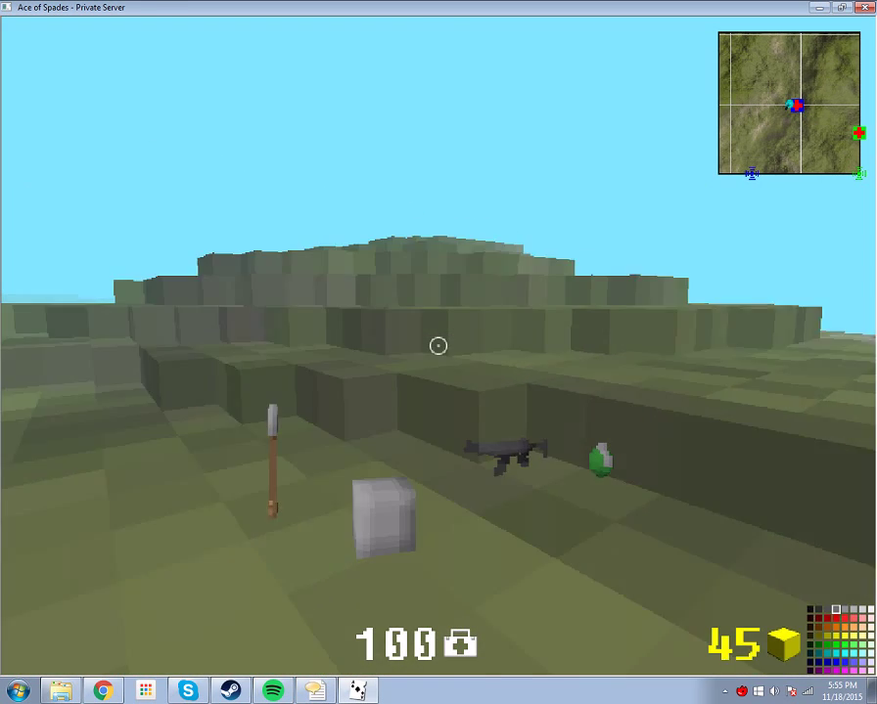
pyautogui.press('Down')
pyautogui.press('Right')
pyautogui.press('Down')
pyautogui.press('Down')
pyautogui.press('Up')
pyautogui.press('Up')
pyautogui.press('Up')
pyautogui.press('w')
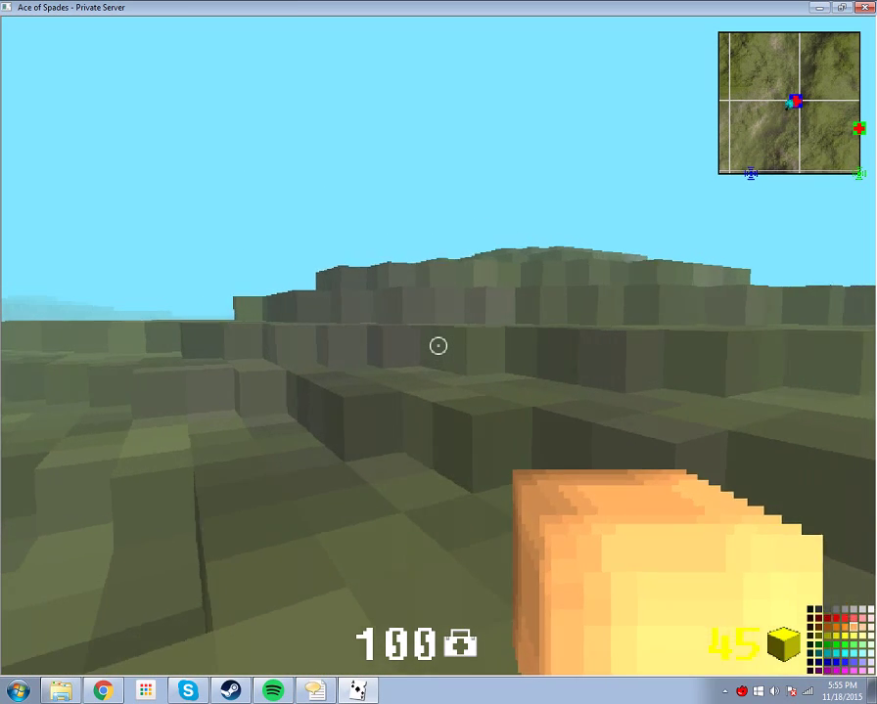
# Post 'Let's begin then.' in global chat and confirm quitting the game
pyautogui.press('t')
pyautogui.write("Let's begin then.")
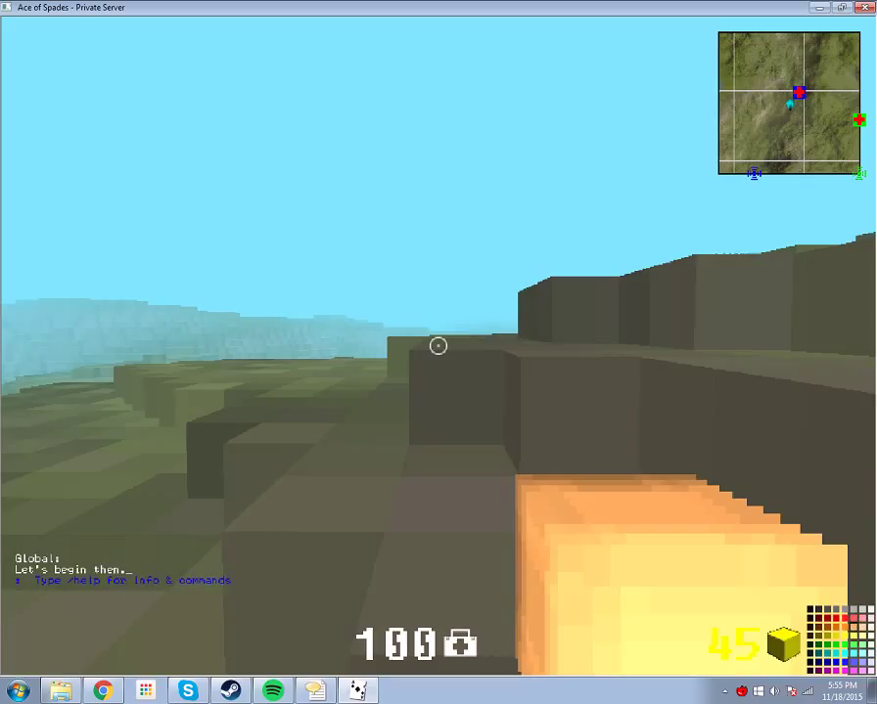
pyautogui.press('Return')
pyautogui.press('Escape')
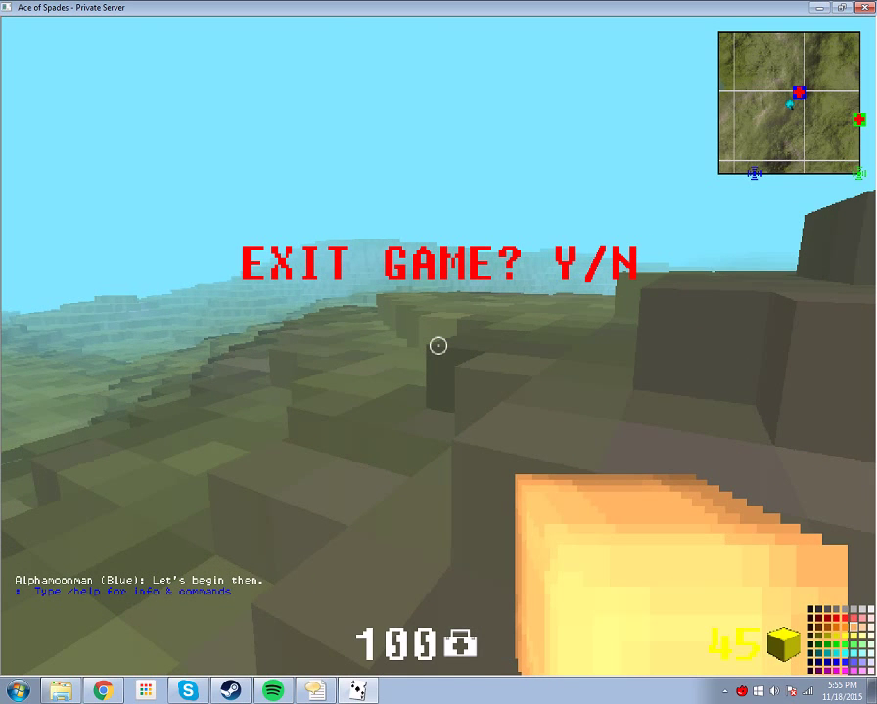
pyautogui.press('y')
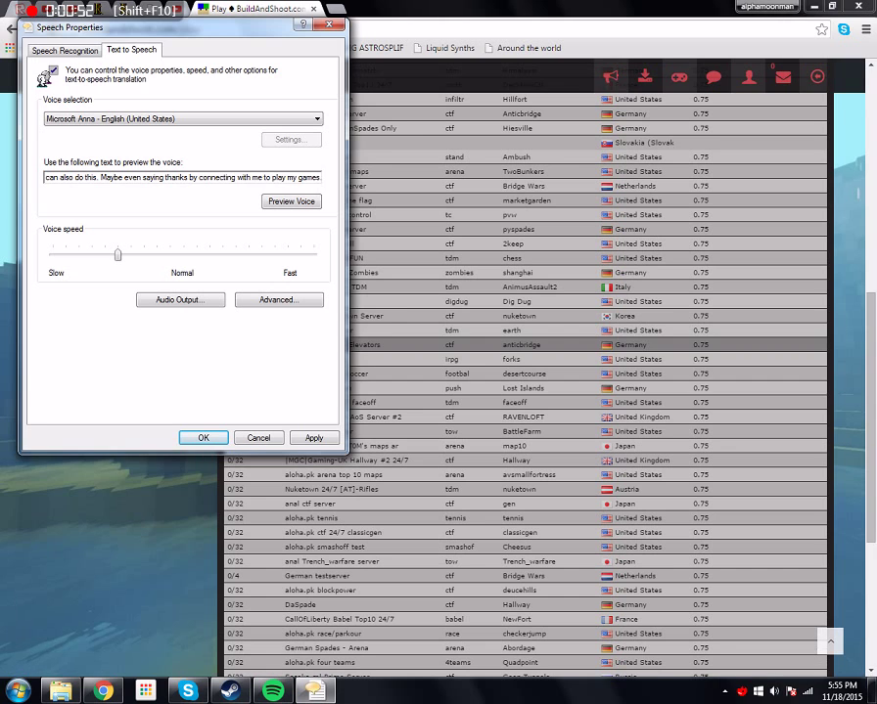
# Scroll the server list to the top and start Paint from a 'paint' Start search
pyautogui.scroll(5, 525, 391)
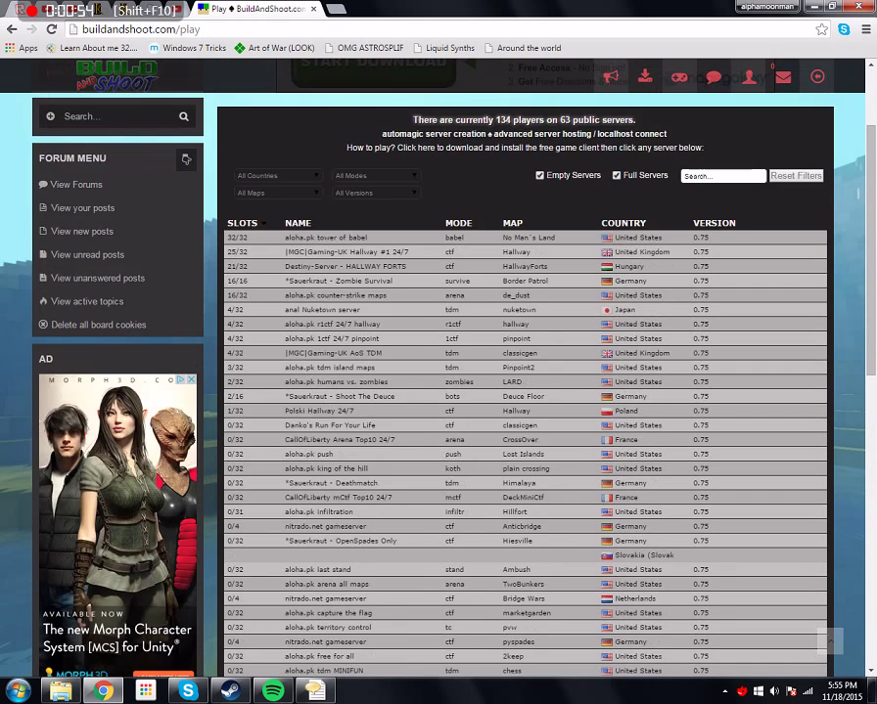
pyautogui.press('super')
pyautogui.write('paint')
pyautogui.press('Return')
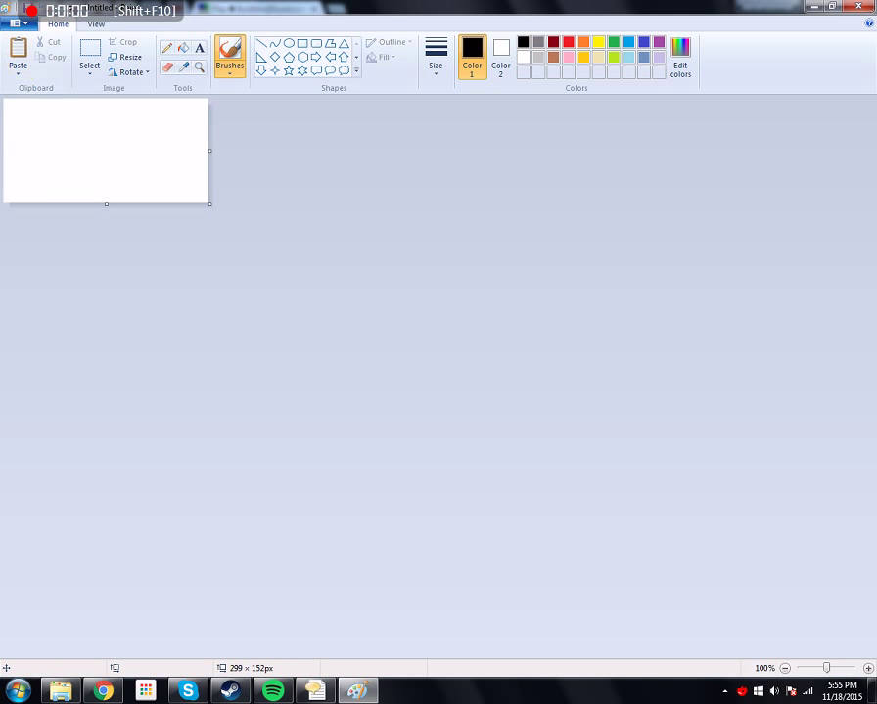
# Paste the BnS logo image from file onto the canvas and zoom to 400%
pyautogui.click(18, 72)
pyautogui.click(45, 103)
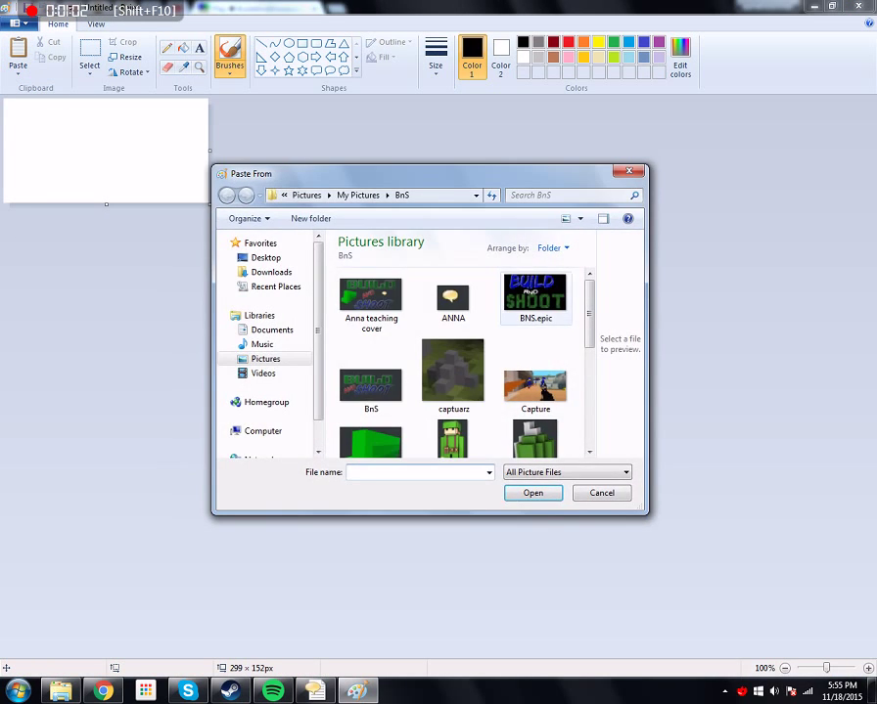
pyautogui.doubleClick(370, 385)
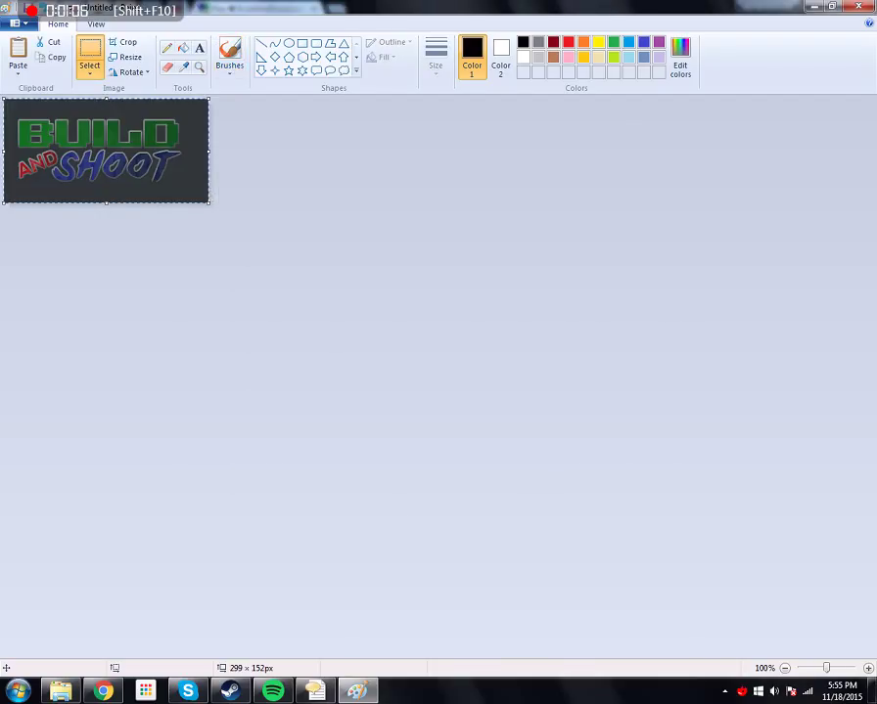
pyautogui.hotkey('ctrl', 'pageup')
pyautogui.hotkey('ctrl', 'pageup')
pyautogui.hotkey('ctrl', 'pageup')
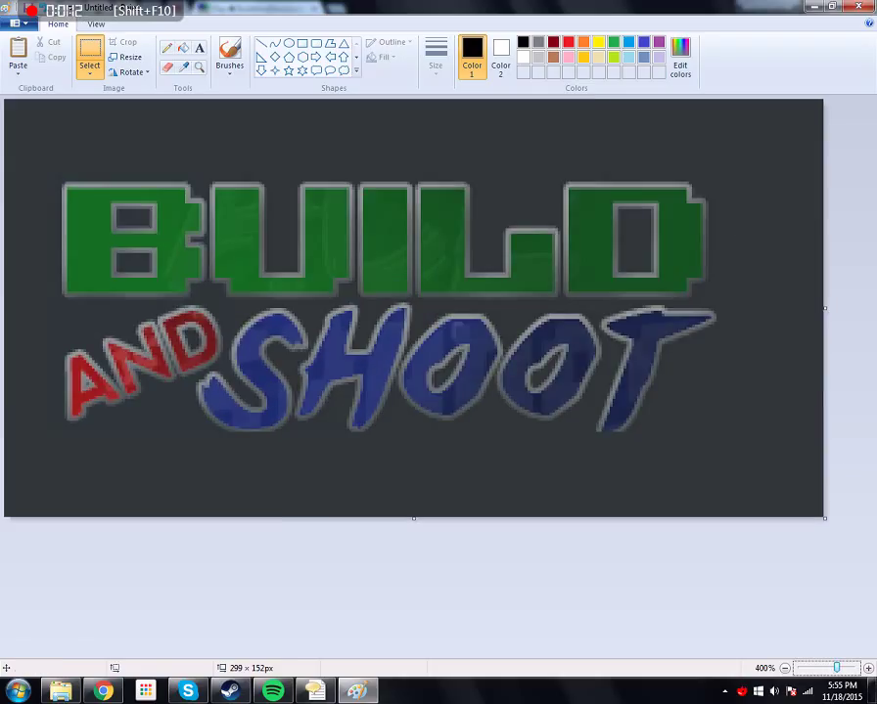
# Launch a second Paint window from the Start menu and return to the logo window
pyautogui.press('super')
pyautogui.write('paint')
pyautogui.press('Return')
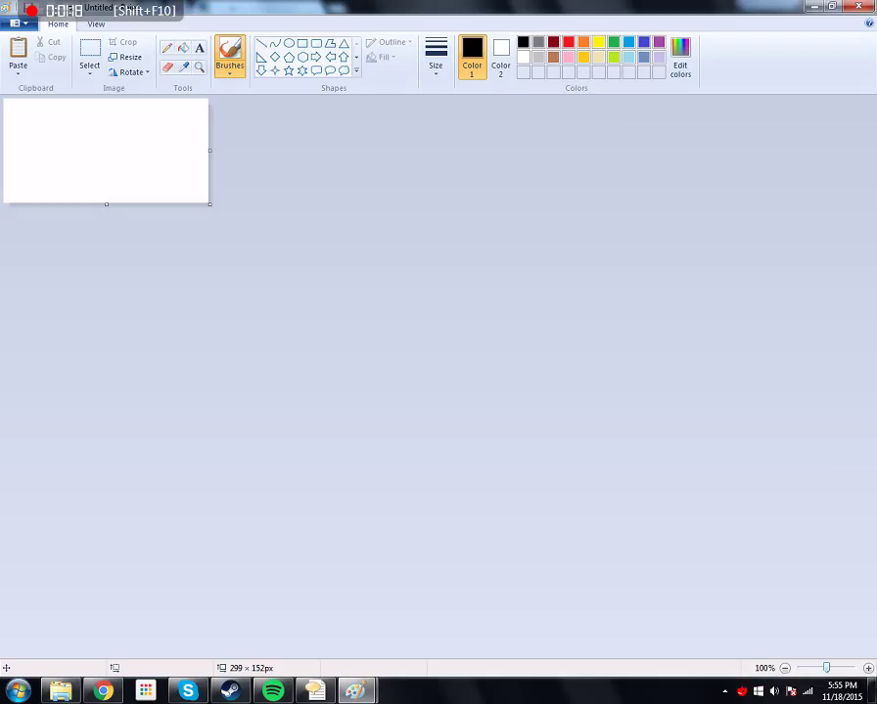
pyautogui.keyDown('ctrl'); pyautogui.scroll(3, 585, 468); pyautogui.keyUp('ctrl')
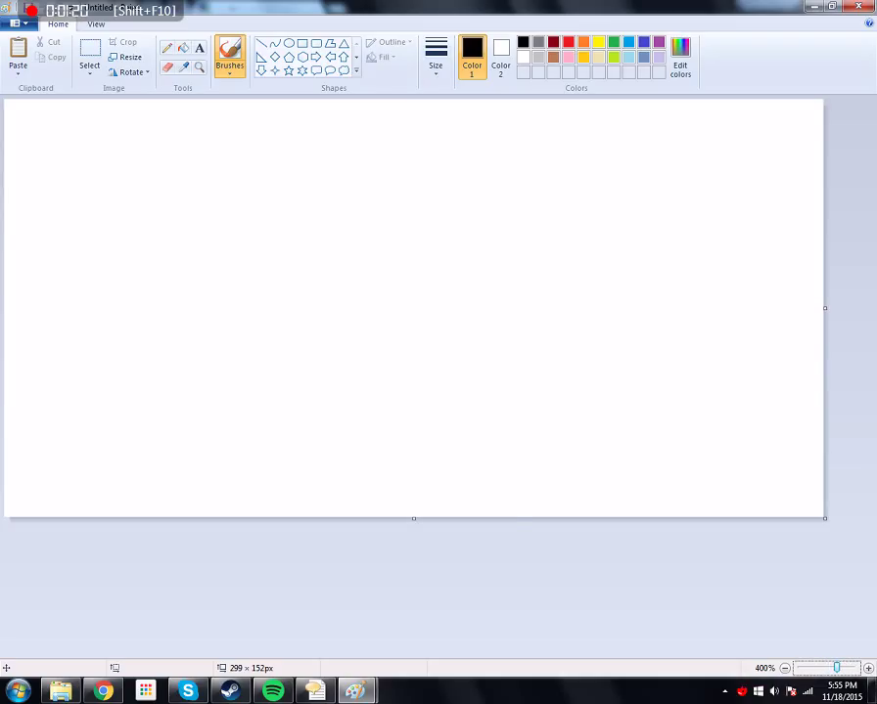
pyautogui.hotkey('ctrl', 'v')
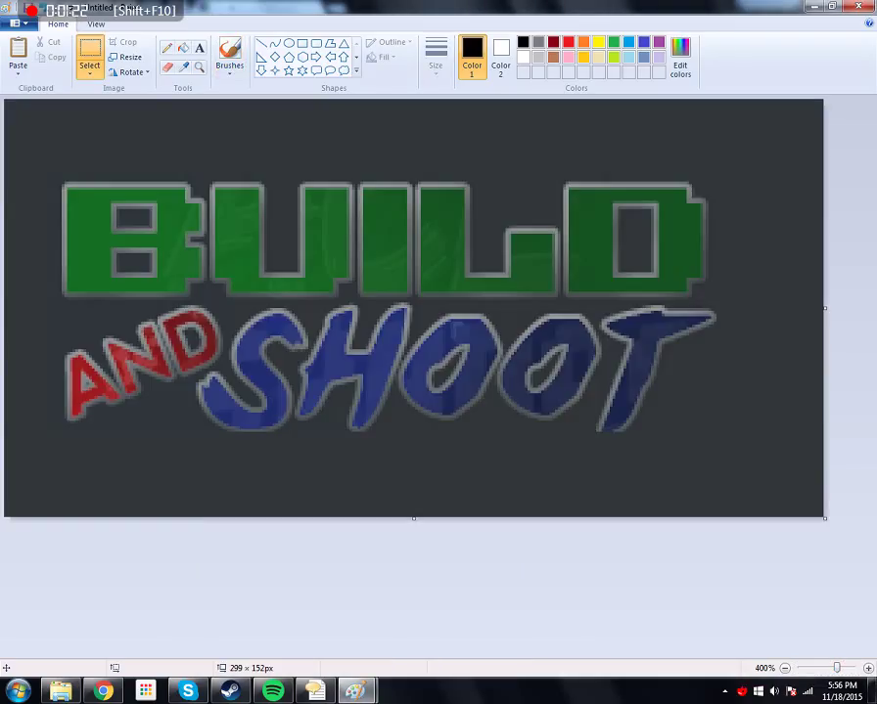
# Free-form select the green BUILD lettering in the logo and copy it
pyautogui.click(89, 73)
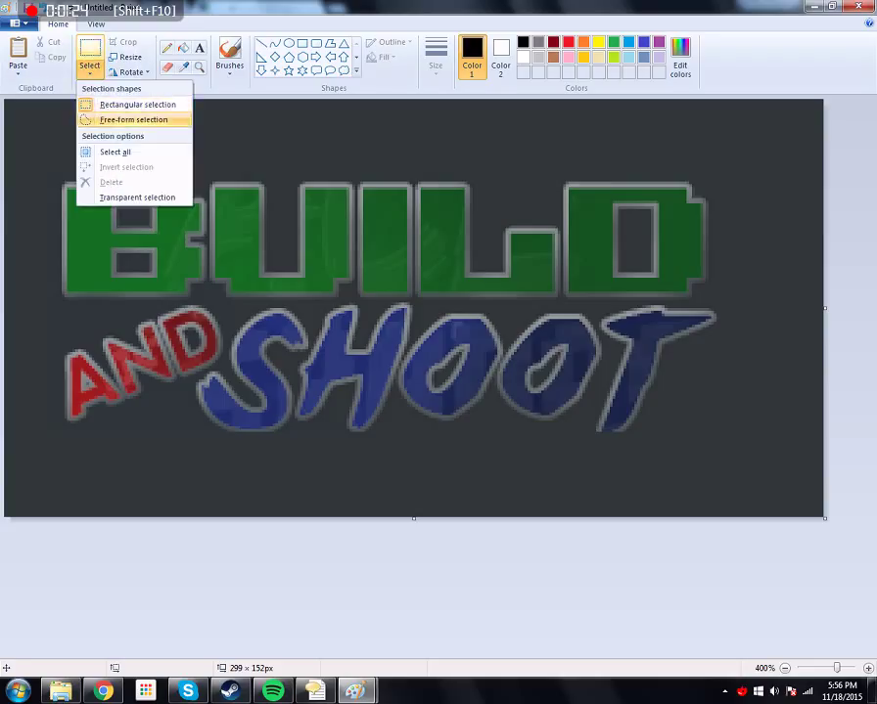
pyautogui.click(118, 120)
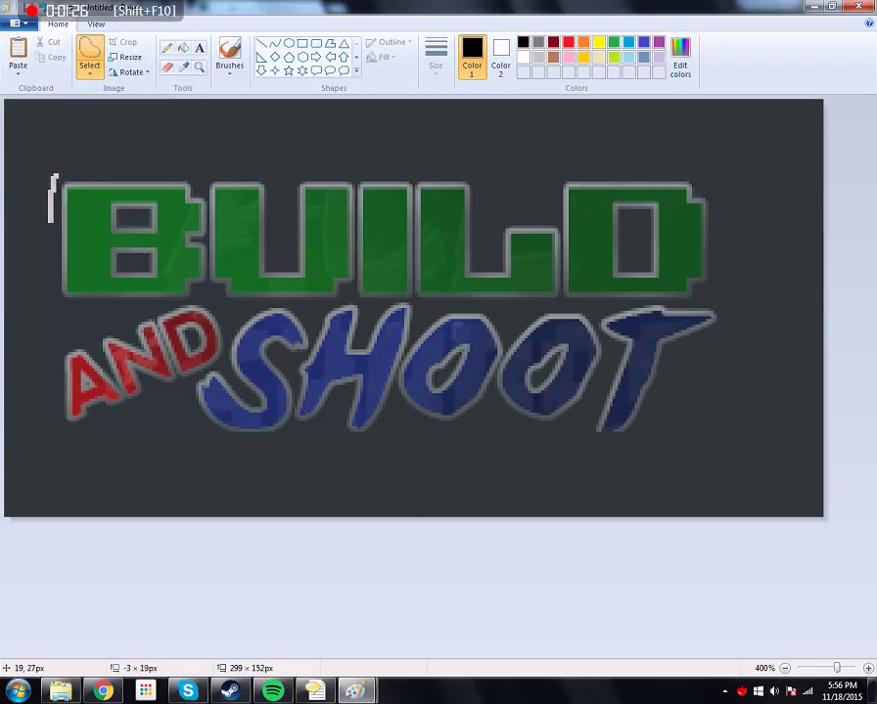
pyautogui.moveTo(54, 289)
pyautogui.mouseDown()
pyautogui.moveTo(166, 309)
pyautogui.moveTo(260, 304)
pyautogui.mouseUp()
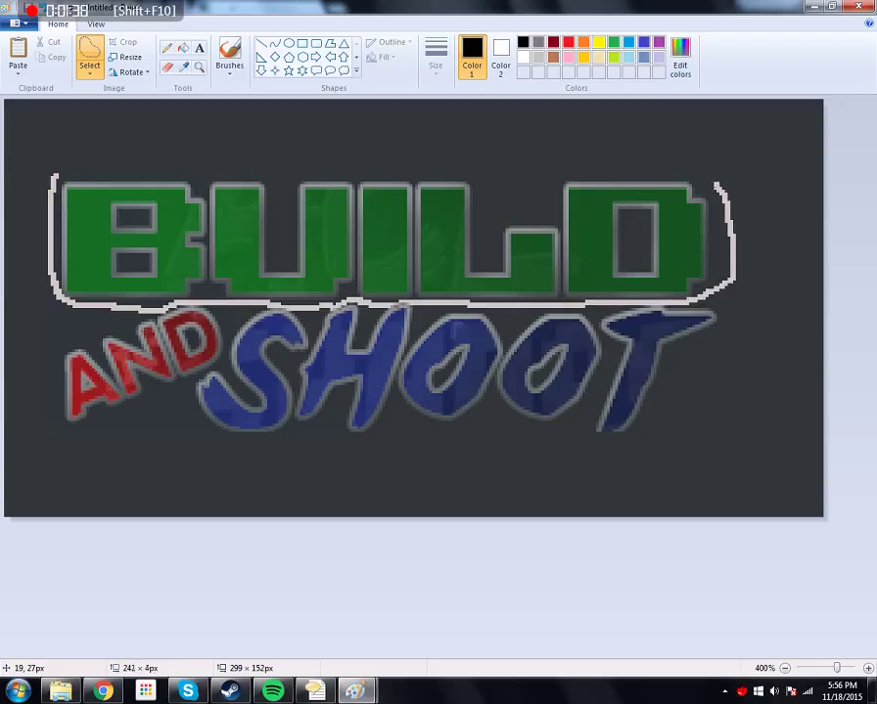
pyautogui.moveTo(673, 164); pyautogui.dragTo(54, 176)
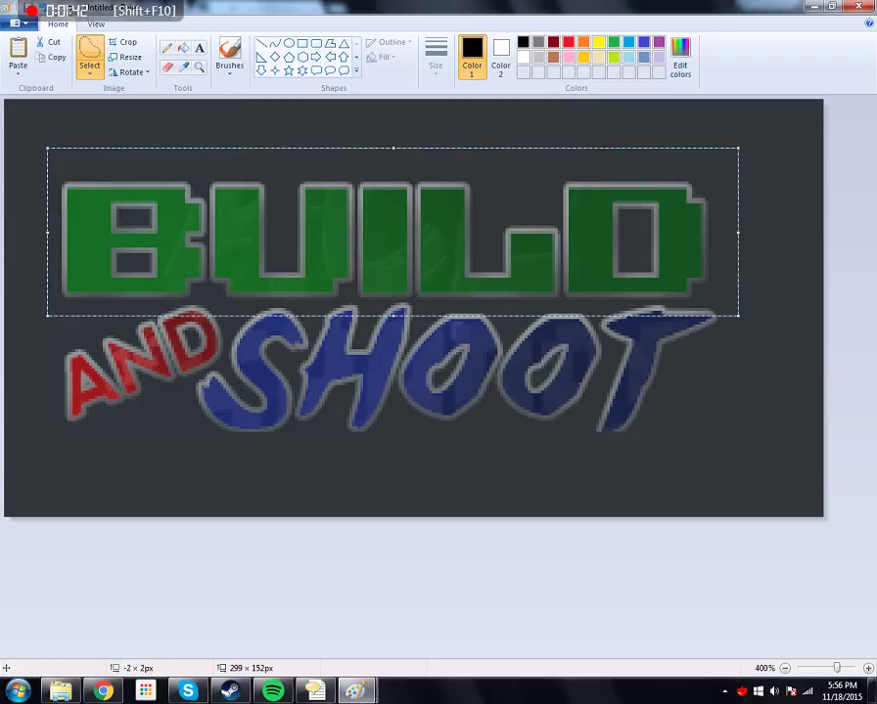
pyautogui.click(54, 57)
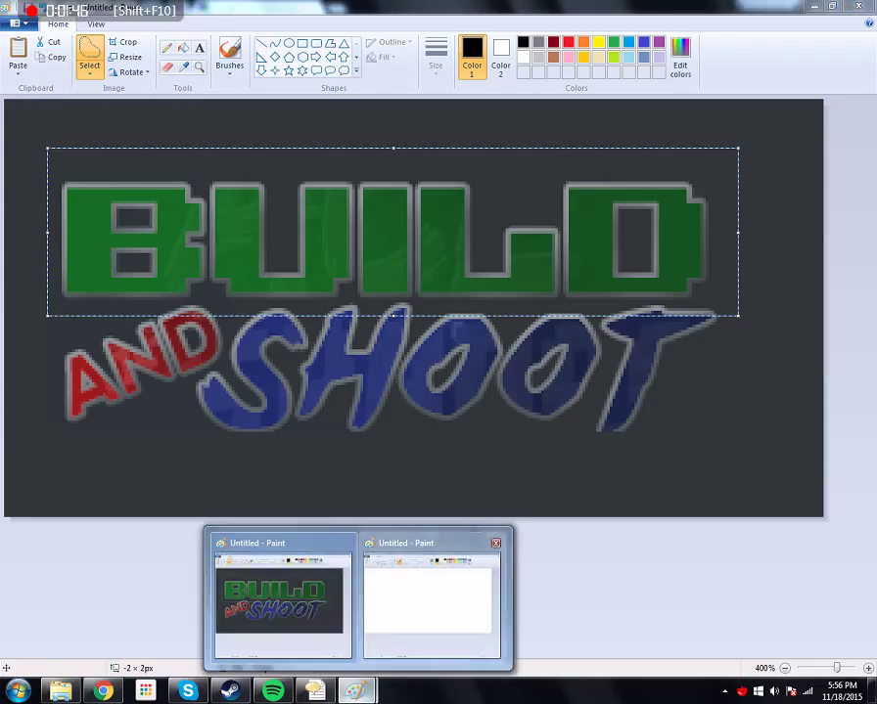
# Paste BUILD into the blank canvas and nudge it into place along the top
pyautogui.moveTo(356, 691)
pyautogui.click(434, 607)
pyautogui.click(18, 51)
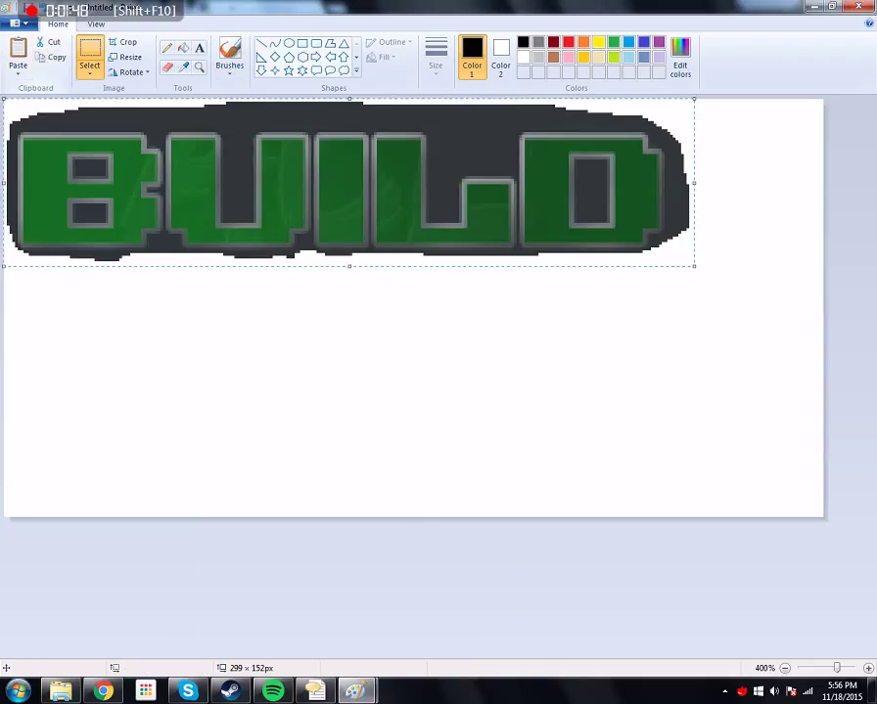
pyautogui.moveTo(331, 193); pyautogui.dragTo(381, 164)
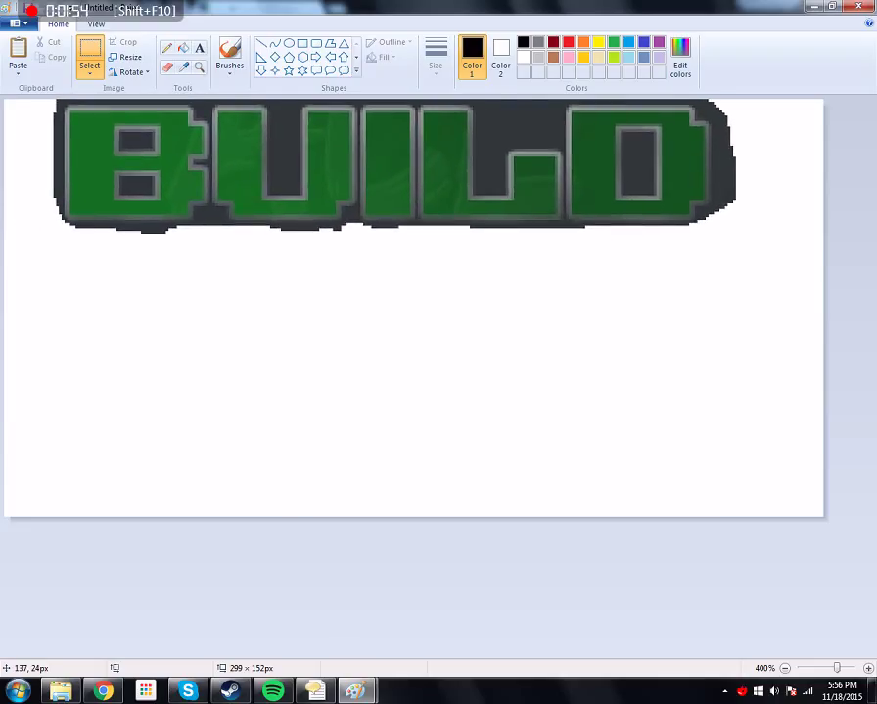
pyautogui.press('Right')
pyautogui.press('Down')
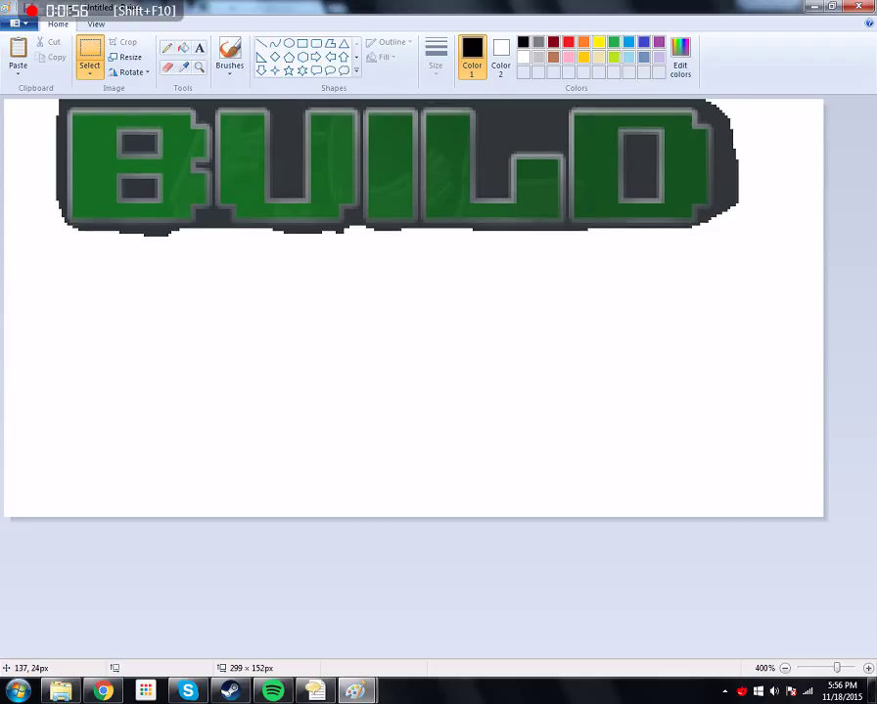
pyautogui.press('Up')
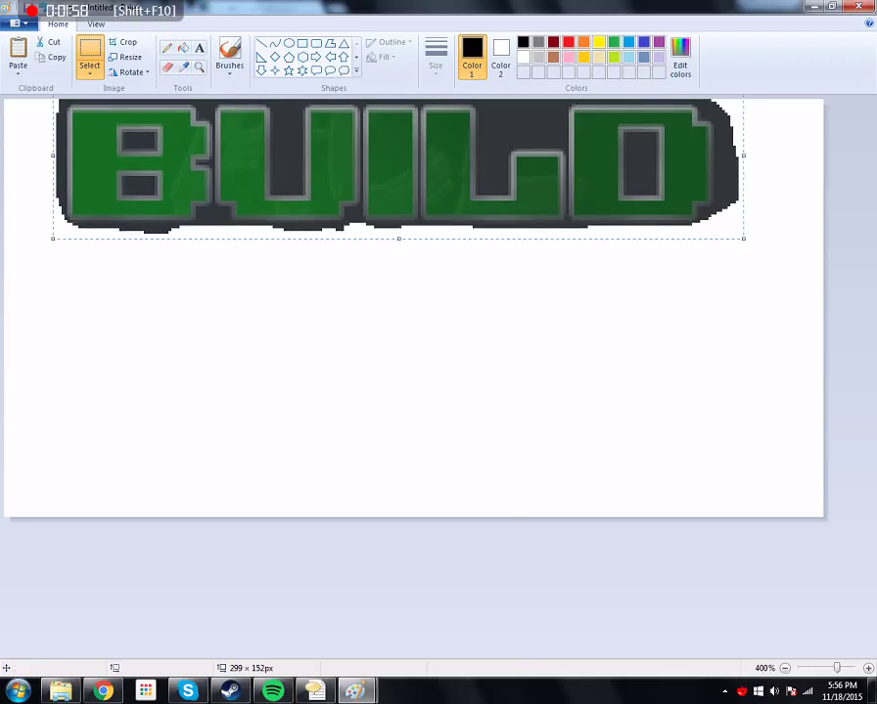
pyautogui.moveTo(356, 691)
pyautogui.click(279, 602)
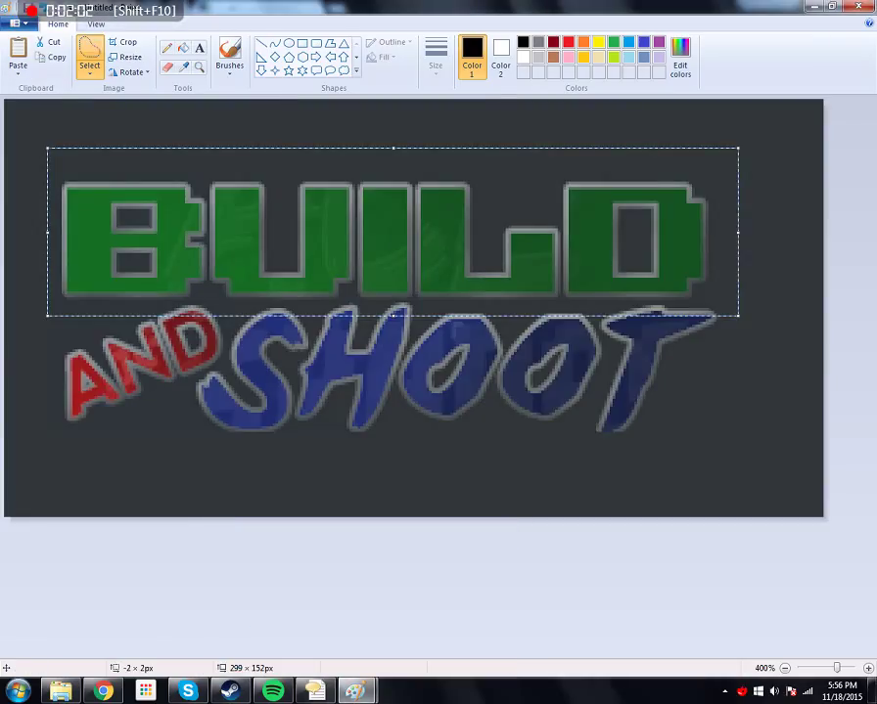
# Free-form select the red AND lettering in the original logo
pyautogui.press('Escape')
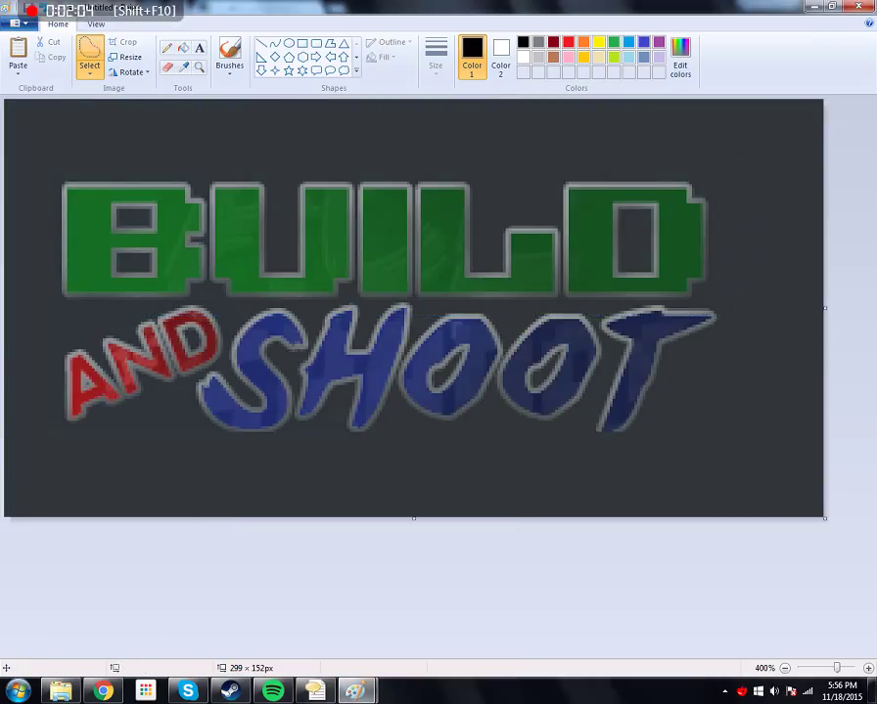
pyautogui.moveTo(101, 318); pyautogui.dragTo(51, 352)
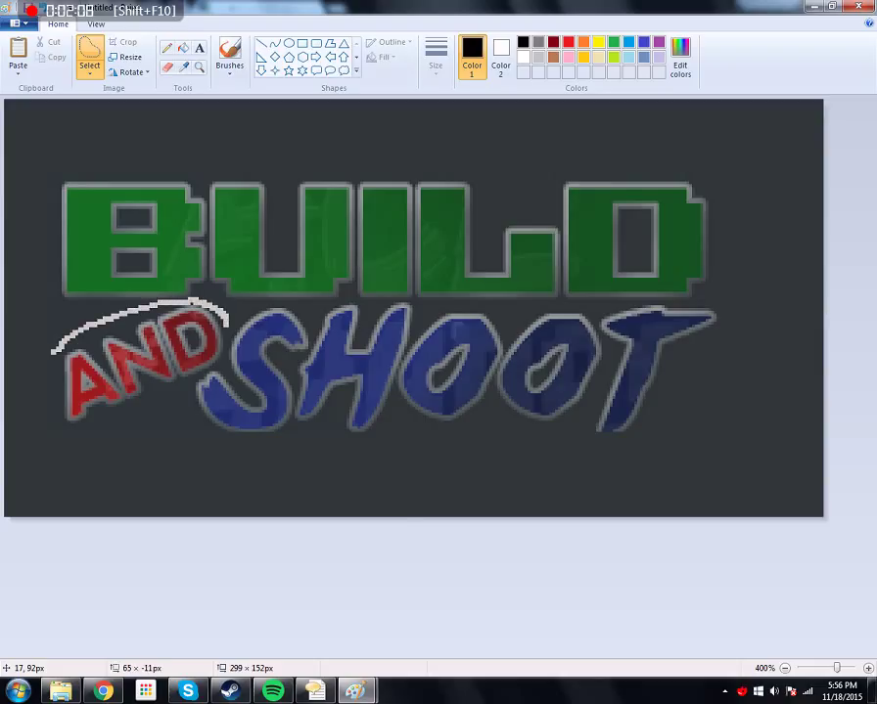
pyautogui.moveTo(209, 374)
pyautogui.mouseDown()
pyautogui.moveTo(46, 393)
pyautogui.moveTo(57, 332)
pyautogui.mouseUp()
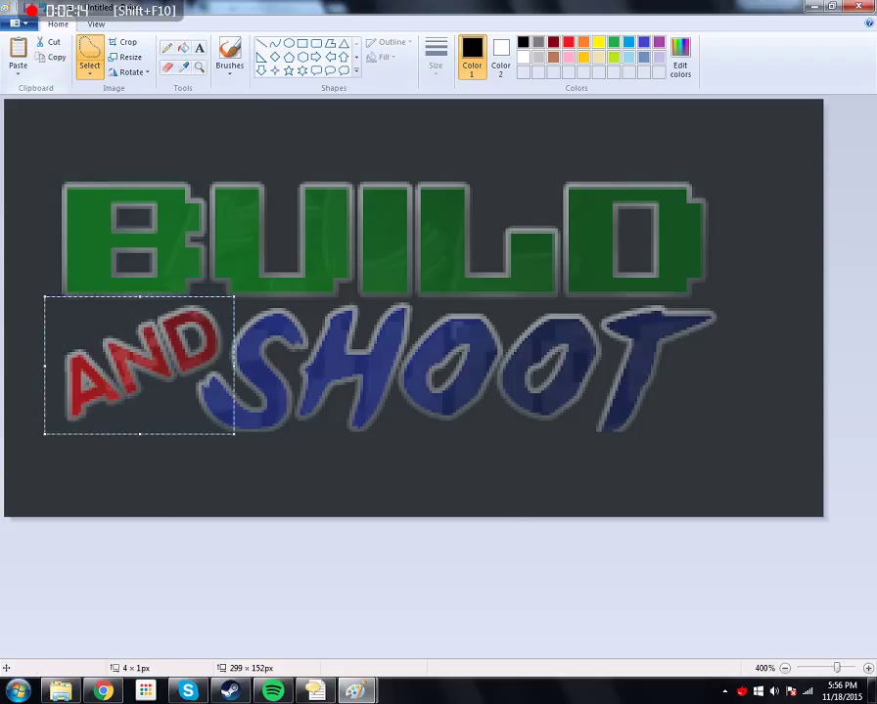
# Paste AND into the second canvas below the right end of BUILD, undoing misplacements
pyautogui.click(431, 597)
pyautogui.hotkey('shift', 'F10')
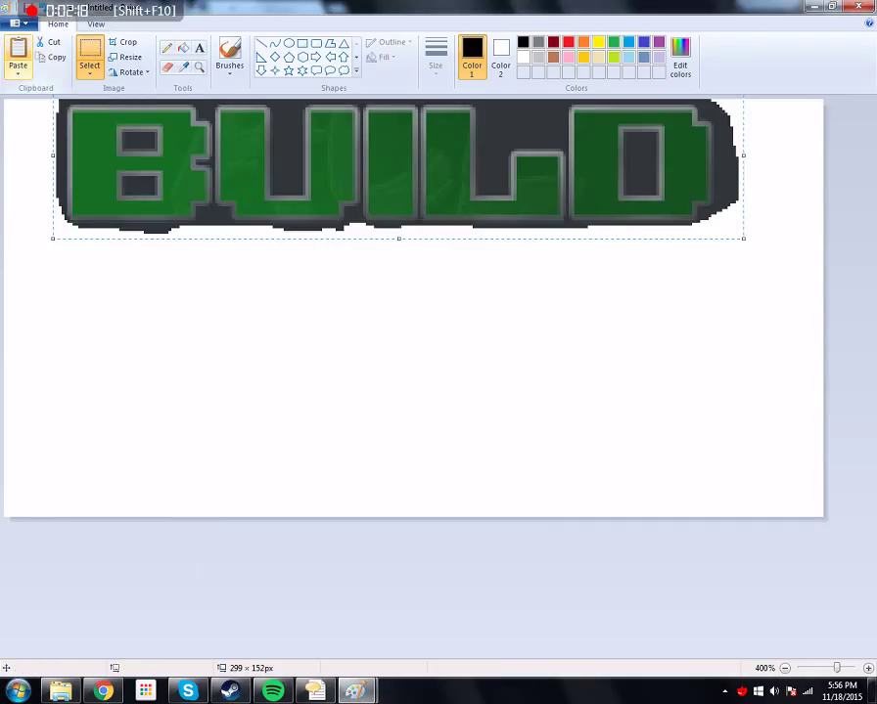
pyautogui.click(17, 54)
pyautogui.moveTo(101, 175)
pyautogui.mouseDown()
pyautogui.moveTo(323, 315)
pyautogui.moveTo(608, 310)
pyautogui.moveTo(598, 311)
pyautogui.mouseUp()
pyautogui.hotkey('ctrl', 'z')
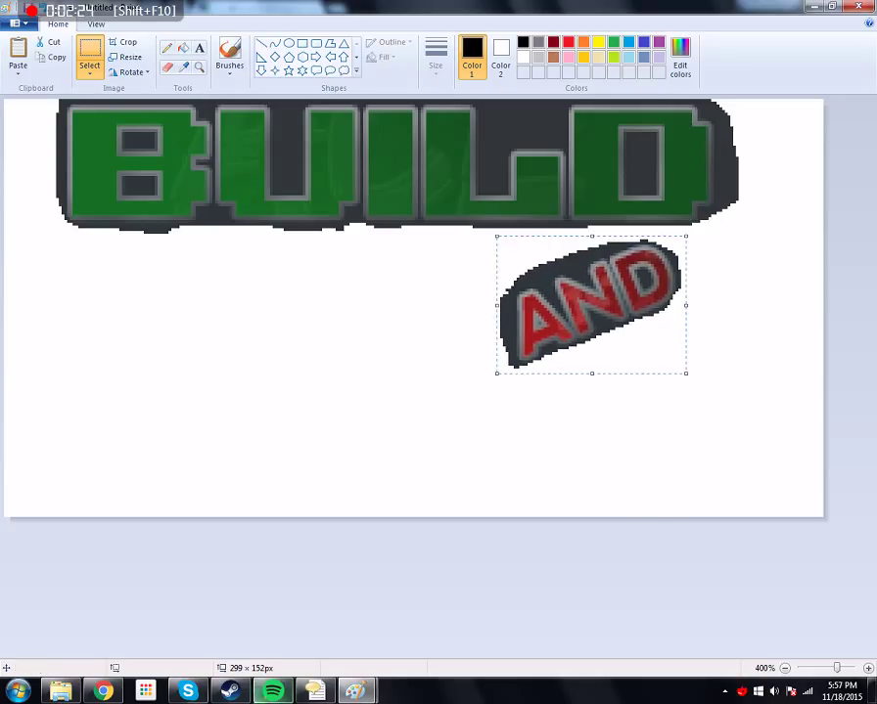
pyautogui.hotkey('ctrl', 'z')
pyautogui.hotkey('ctrl', 'z')
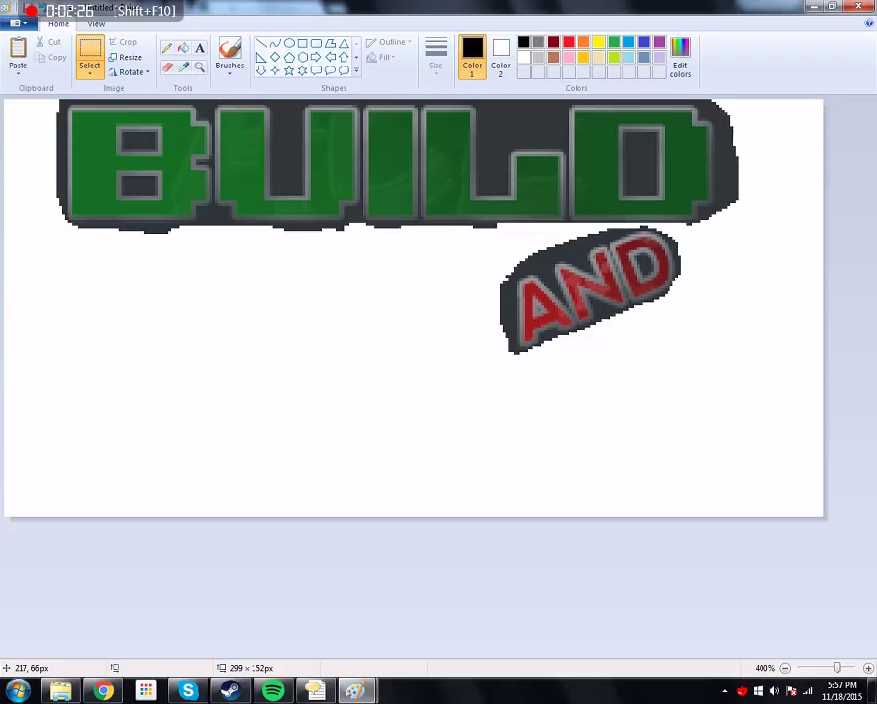
pyautogui.hotkey('ctrl', 'z')
pyautogui.hotkey('ctrl', 'z')
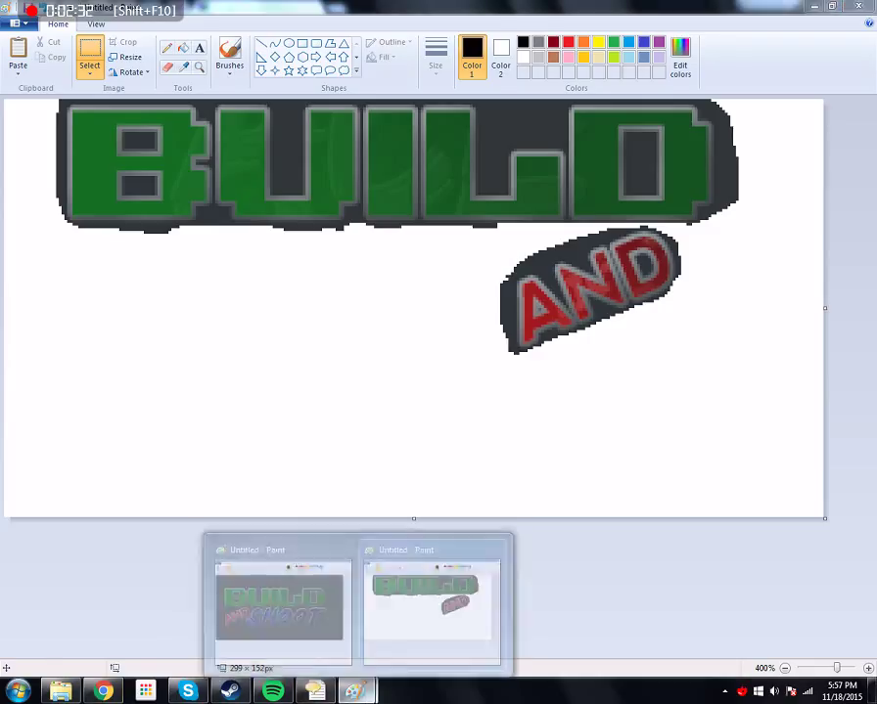
# Free-form select the blue SHOOT lettering in the original logo
pyautogui.click(280, 603)
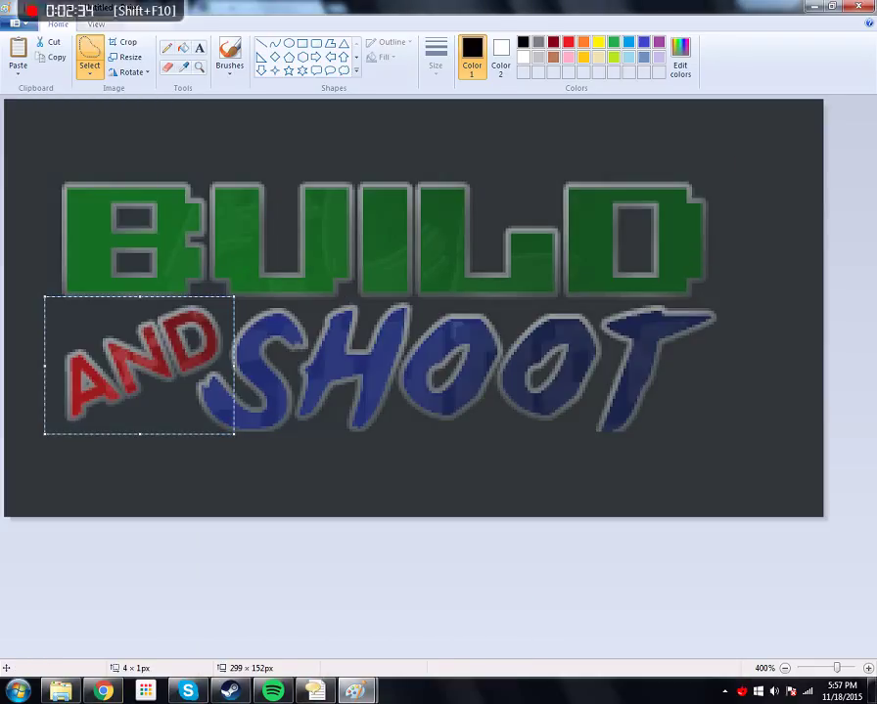
pyautogui.press('Escape')
pyautogui.moveTo(206, 373)
pyautogui.mouseDown()
pyautogui.moveTo(612, 451)
pyautogui.moveTo(681, 401)
pyautogui.moveTo(733, 329)
pyautogui.mouseUp()
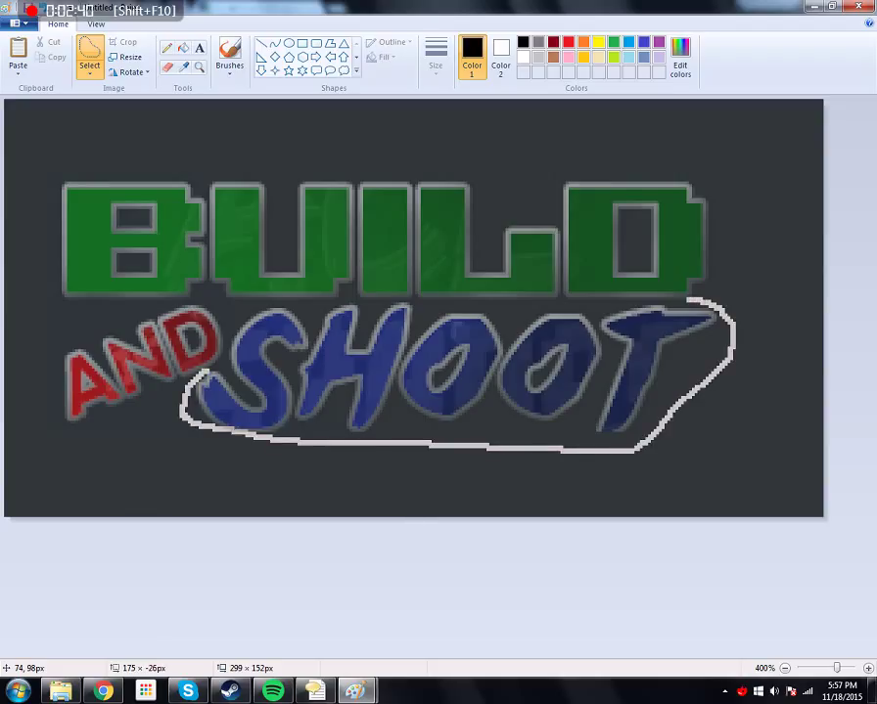
pyautogui.moveTo(653, 303); pyautogui.dragTo(438, 306)
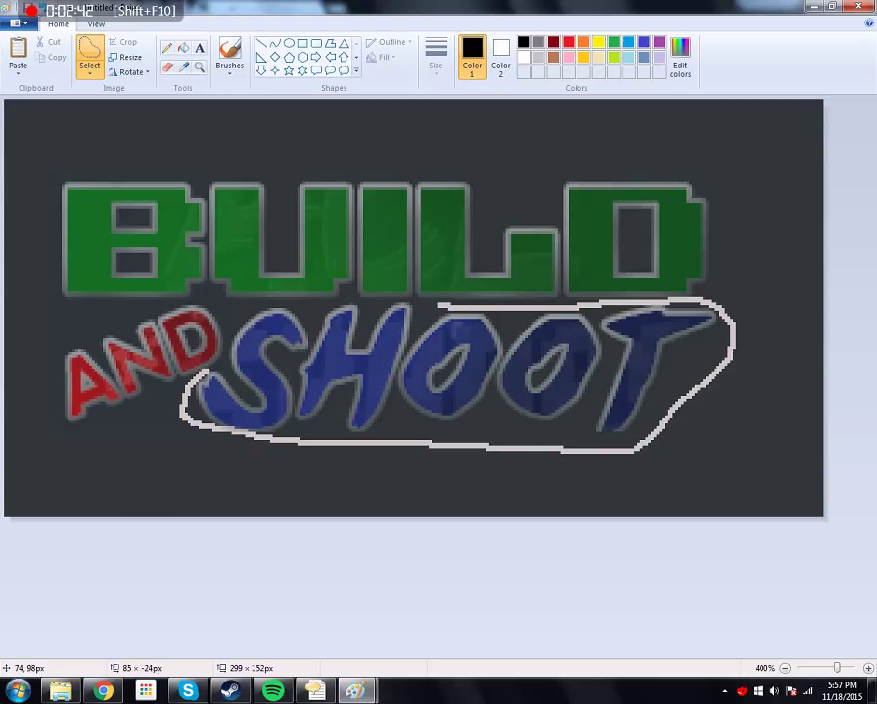
pyautogui.moveTo(324, 303)
pyautogui.mouseDown()
pyautogui.moveTo(241, 309)
pyautogui.moveTo(228, 321)
pyautogui.mouseUp()
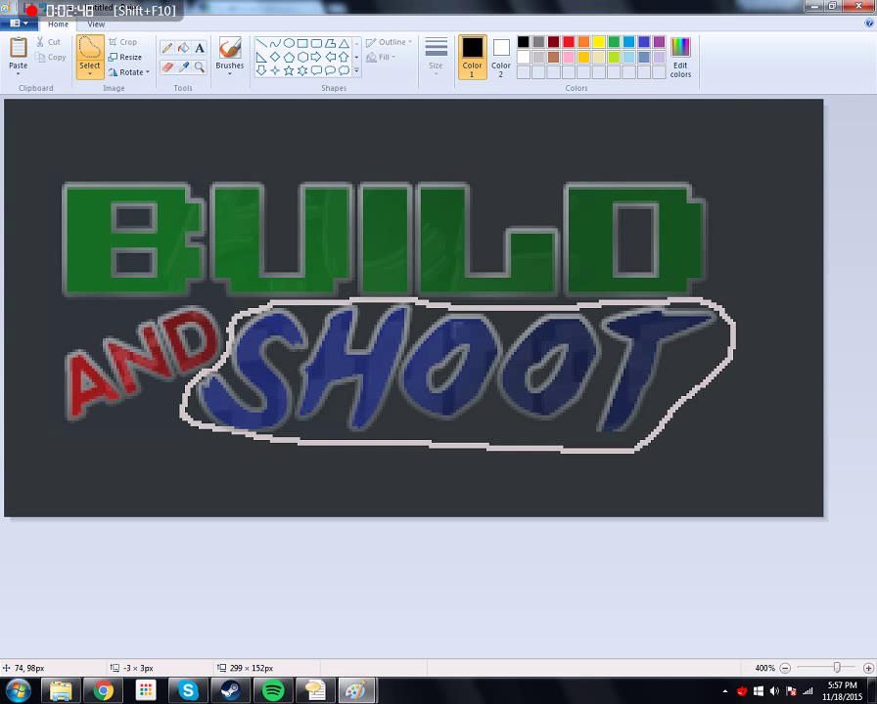
pyautogui.moveTo(208, 368); pyautogui.dragTo(208, 371)
pyautogui.moveTo(187, 419)
pyautogui.mouseDown()
pyautogui.moveTo(704, 377)
pyautogui.moveTo(729, 308)
pyautogui.moveTo(186, 275)
pyautogui.mouseUp()
pyautogui.hotkey('ctrl', 'z')
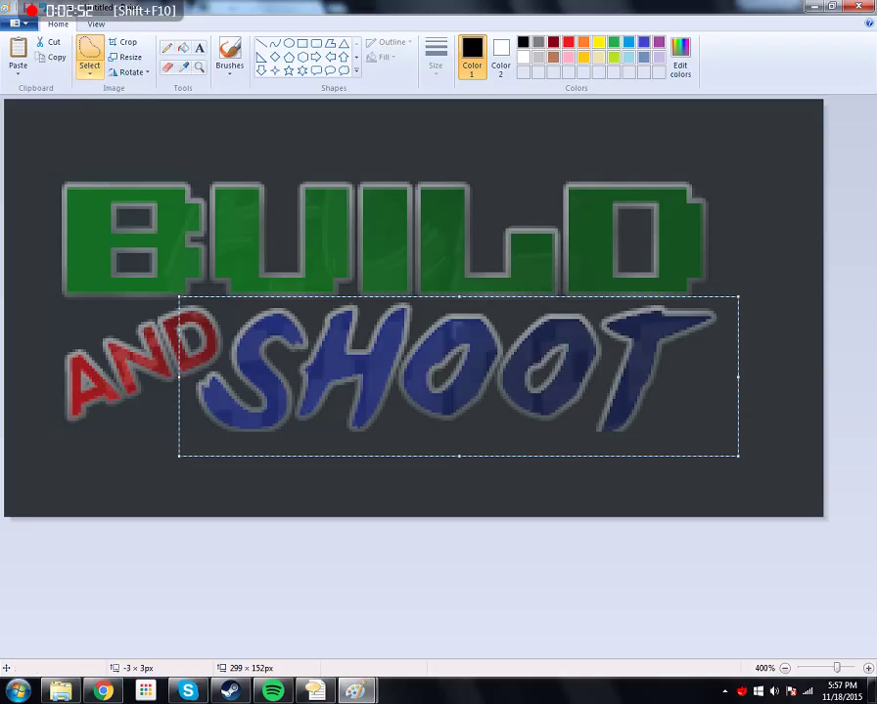
# Paste SHOOT into the second canvas and place it below BUILD and AND
pyautogui.click(439, 587)
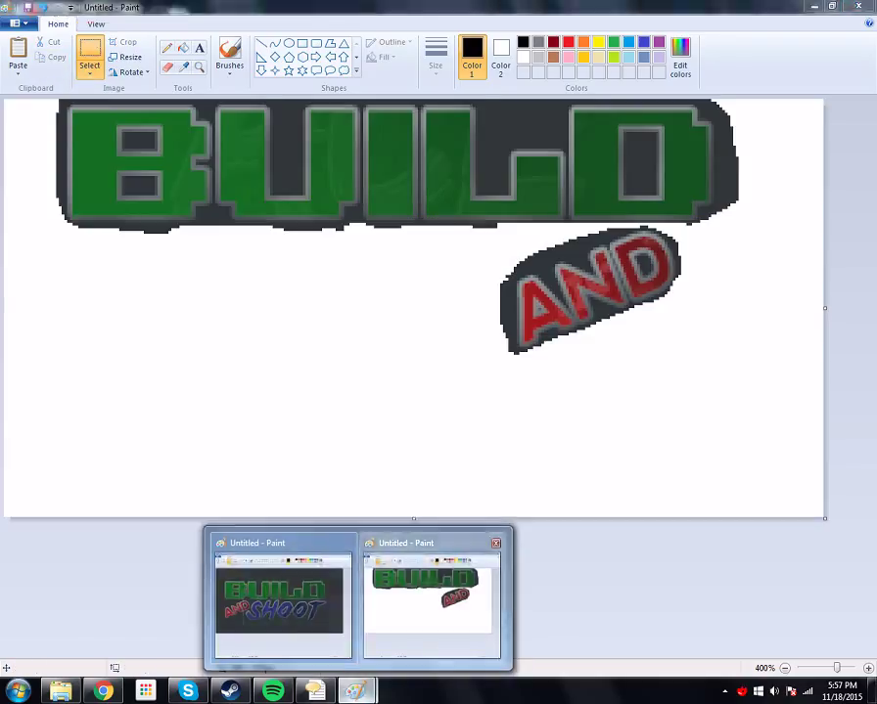
pyautogui.click(17, 53)
pyautogui.moveTo(362, 196)
pyautogui.mouseDown()
pyautogui.moveTo(492, 442)
pyautogui.moveTo(522, 462)
pyautogui.moveTo(495, 465)
pyautogui.moveTo(568, 456)
pyautogui.mouseUp()
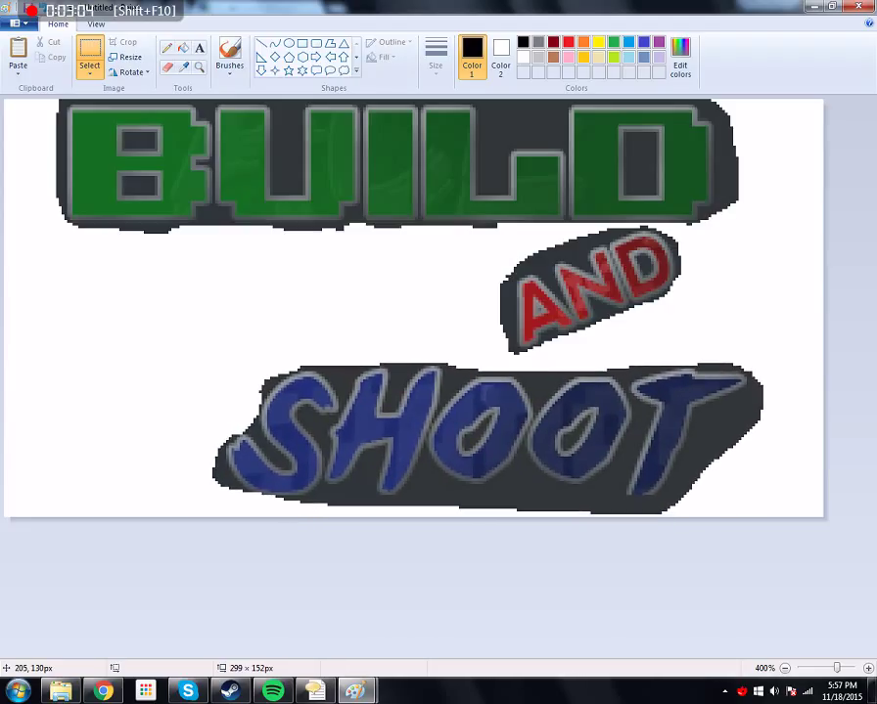
# Shift SHOOT slightly right and commit its new position
pyautogui.moveTo(568, 456); pyautogui.dragTo(569, 456)
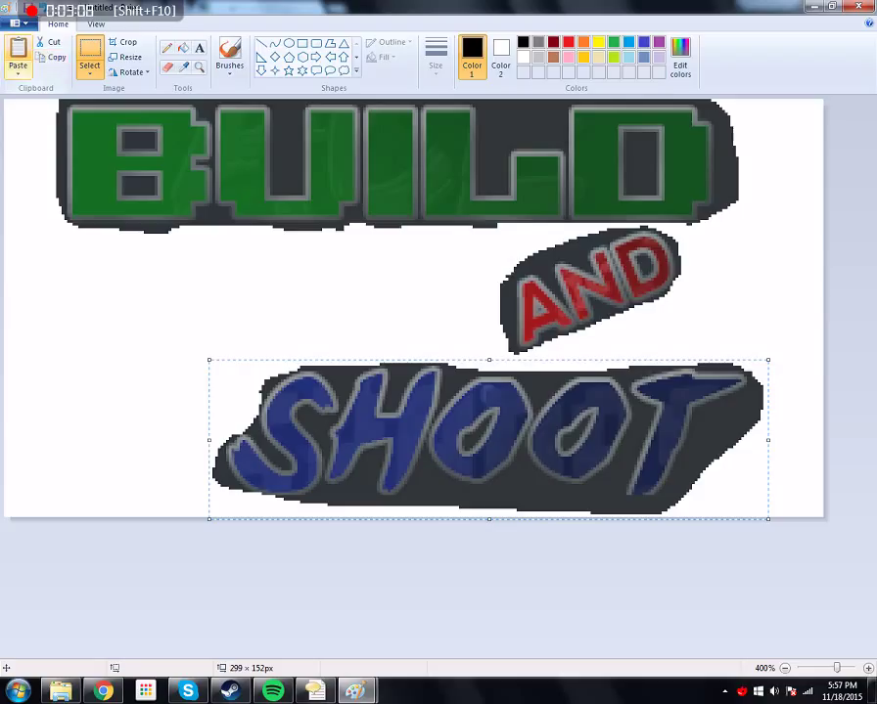
pyautogui.click(772, 460)
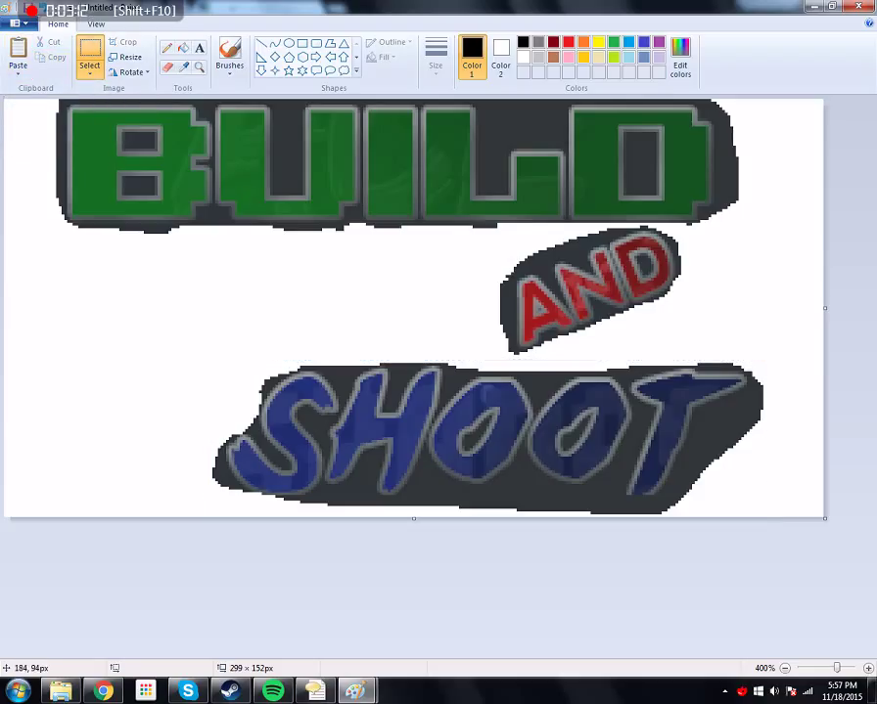
pyautogui.moveTo(508, 358); pyautogui.dragTo(634, 276)
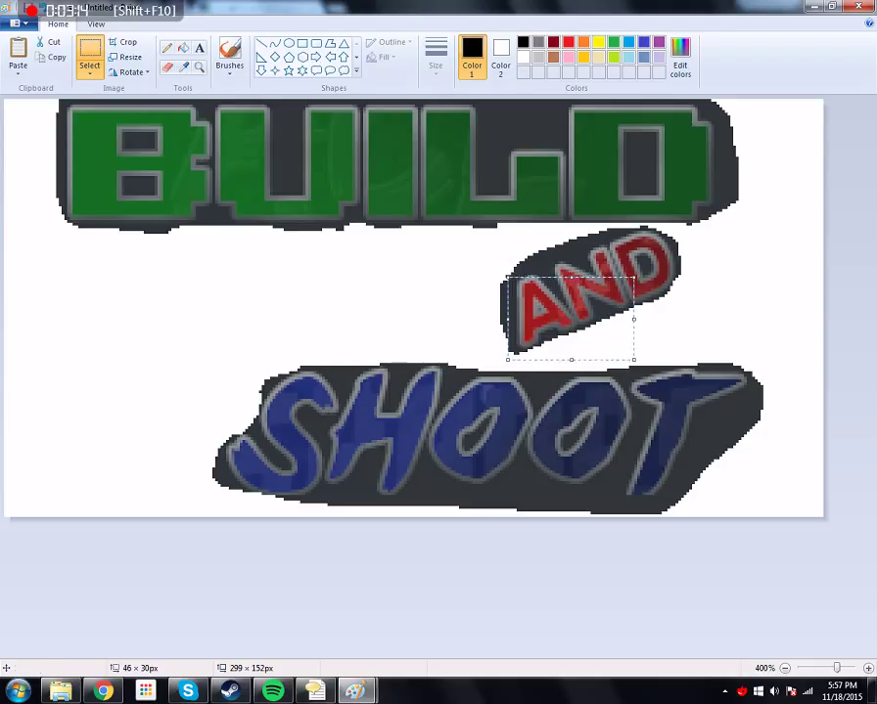
pyautogui.click(760, 416)
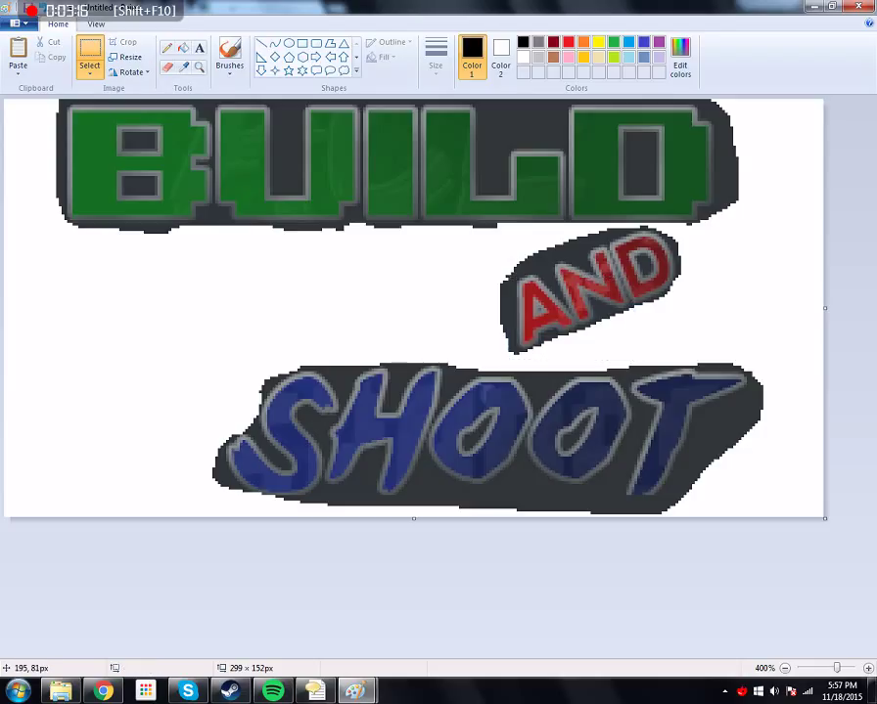
# Select AND and move it left so it sits centred between BUILD and SHOOT
pyautogui.moveTo(495, 353)
pyautogui.mouseDown()
pyautogui.moveTo(651, 243)
pyautogui.moveTo(696, 229)
pyautogui.mouseUp()
pyautogui.moveTo(701, 226); pyautogui.dragTo(704, 223)
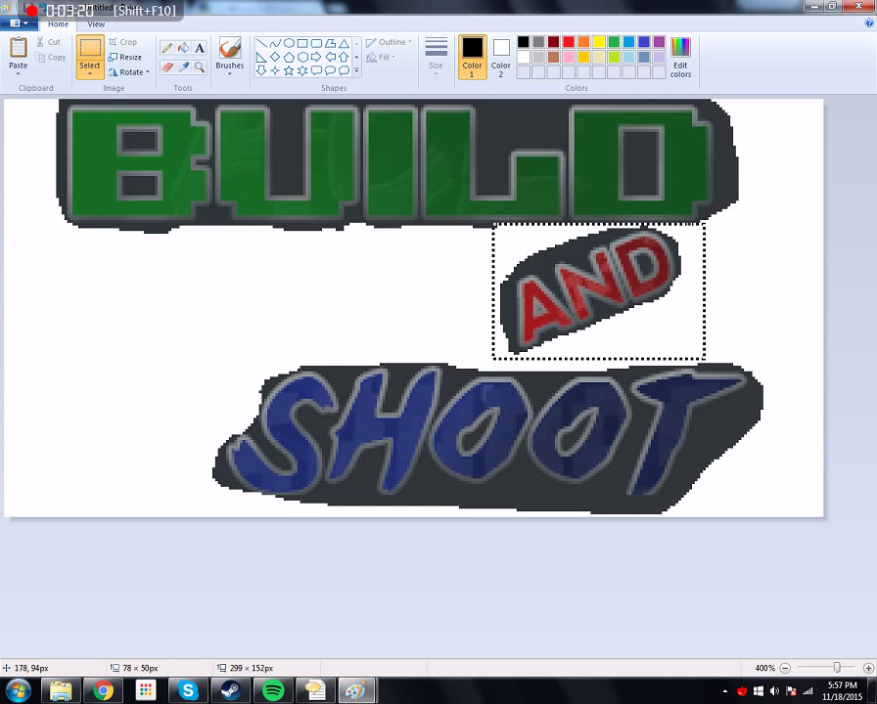
pyautogui.moveTo(642, 286)
pyautogui.mouseDown()
pyautogui.moveTo(446, 297)
pyautogui.moveTo(301, 284)
pyautogui.moveTo(341, 288)
pyautogui.mouseUp()
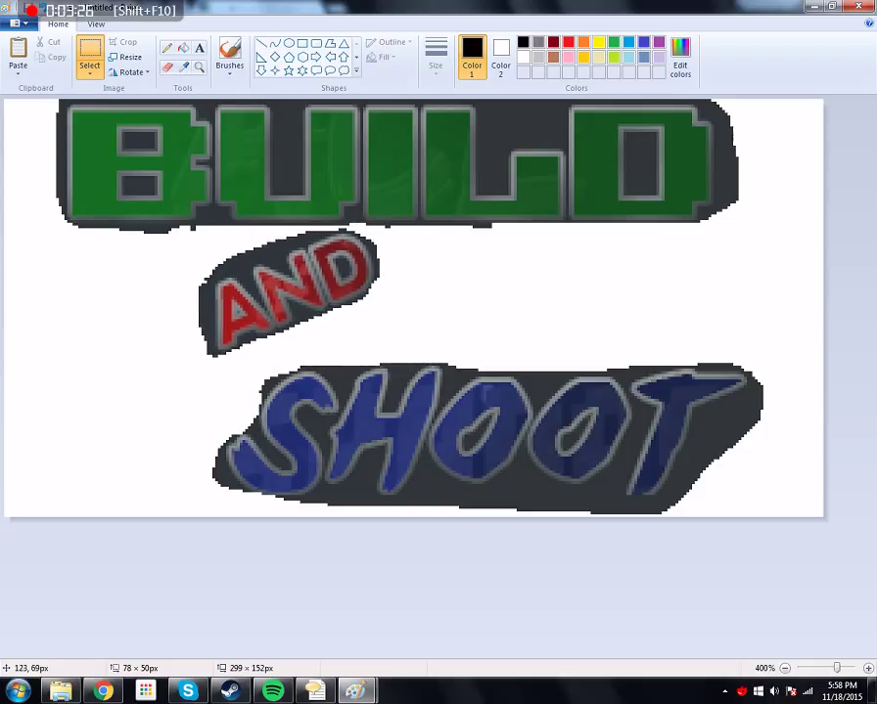
pyautogui.moveTo(341, 288); pyautogui.dragTo(492, 288)
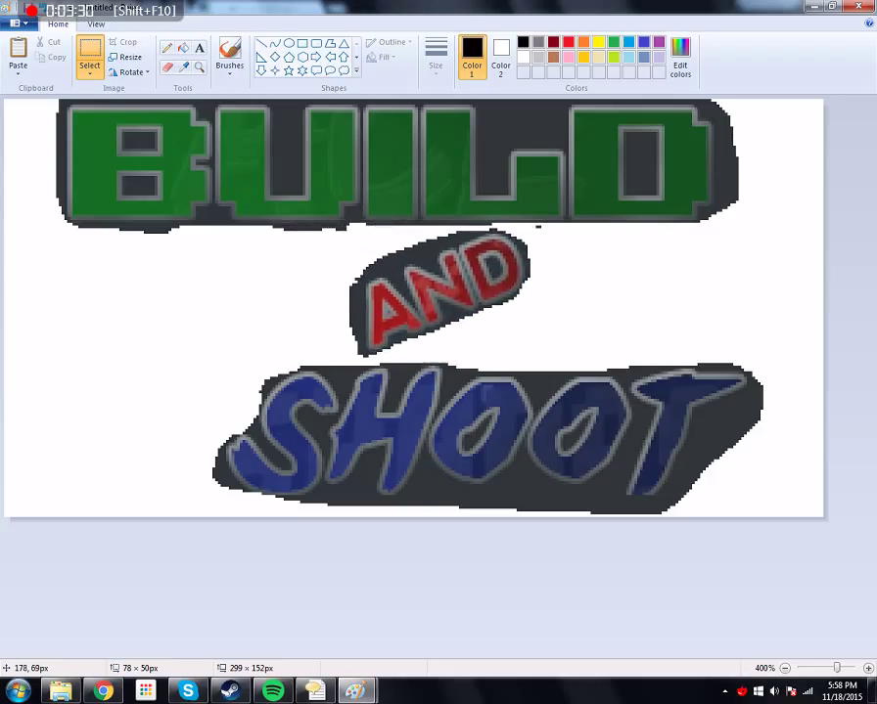
pyautogui.moveTo(493, 288); pyautogui.dragTo(492, 287)
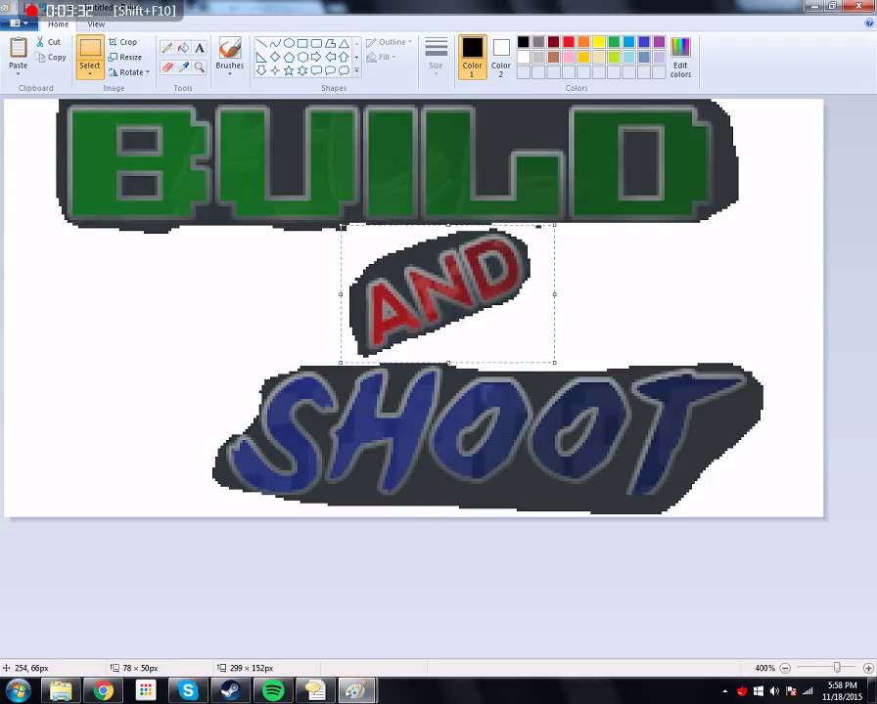
pyautogui.press('Escape')
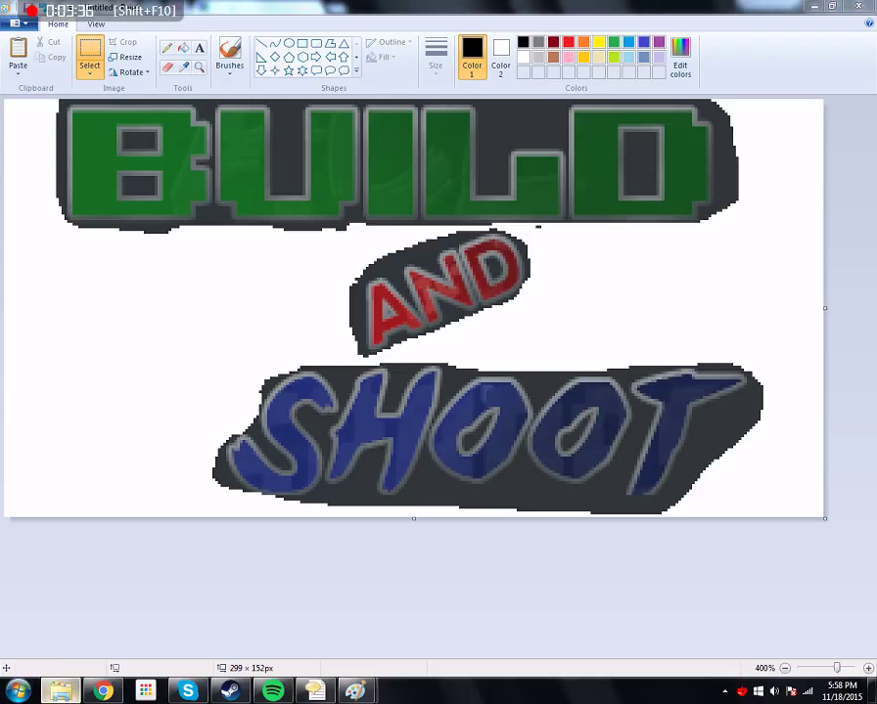
pyautogui.click(61, 692)
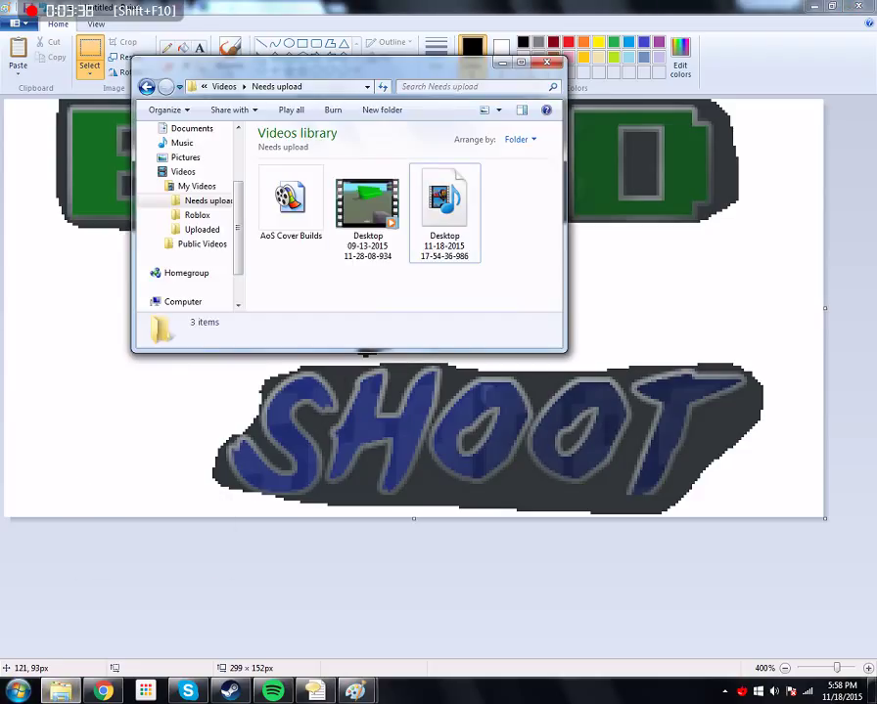
# Switch to the browser and open Google Images in a new tab
pyautogui.click(349, 42)
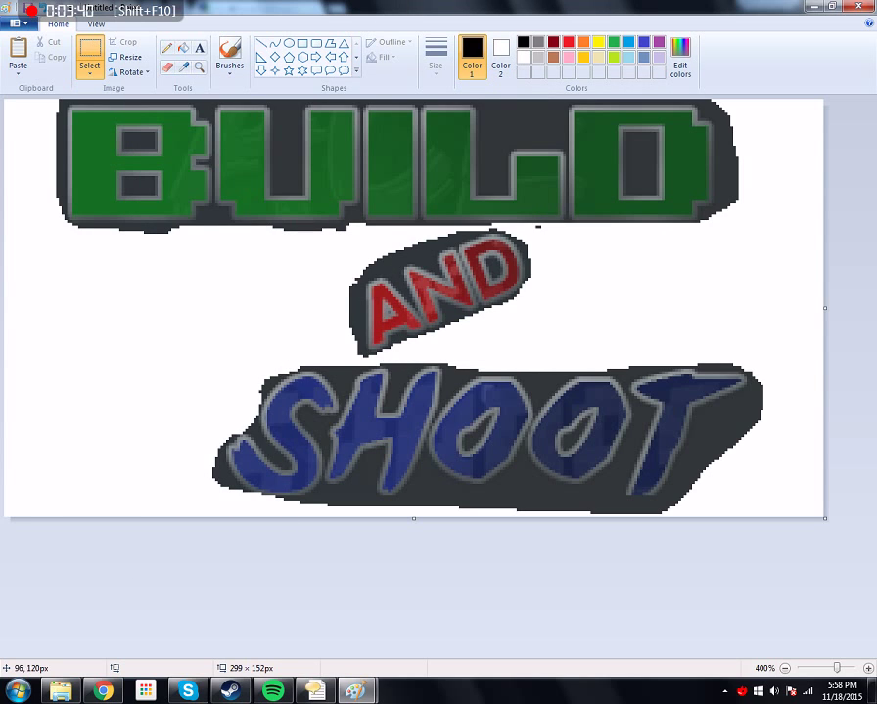
pyautogui.hotkey('alt', 'Tab')
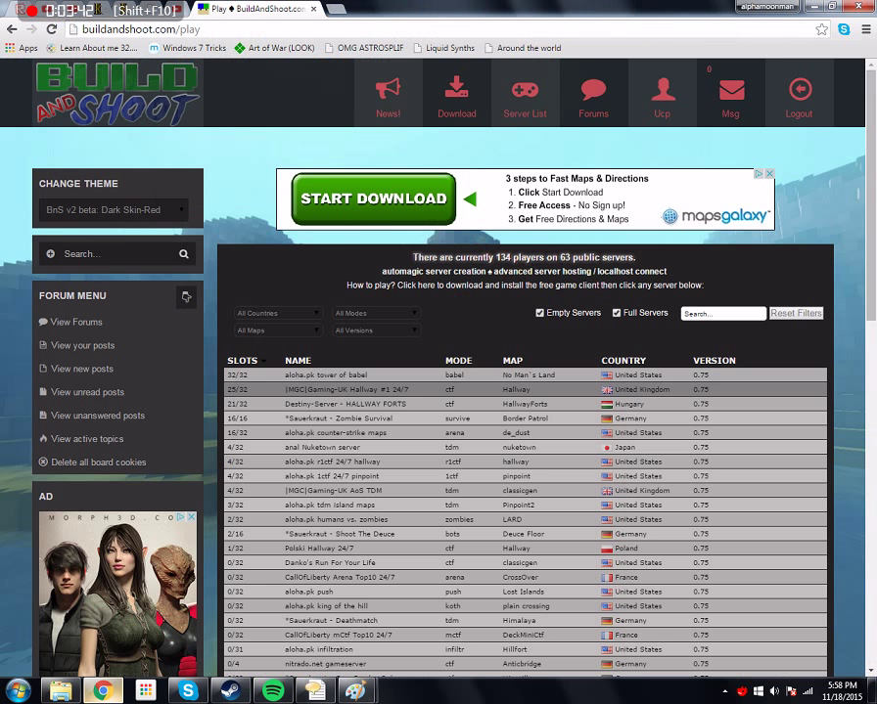
pyautogui.hotkey('ctrl', 't')
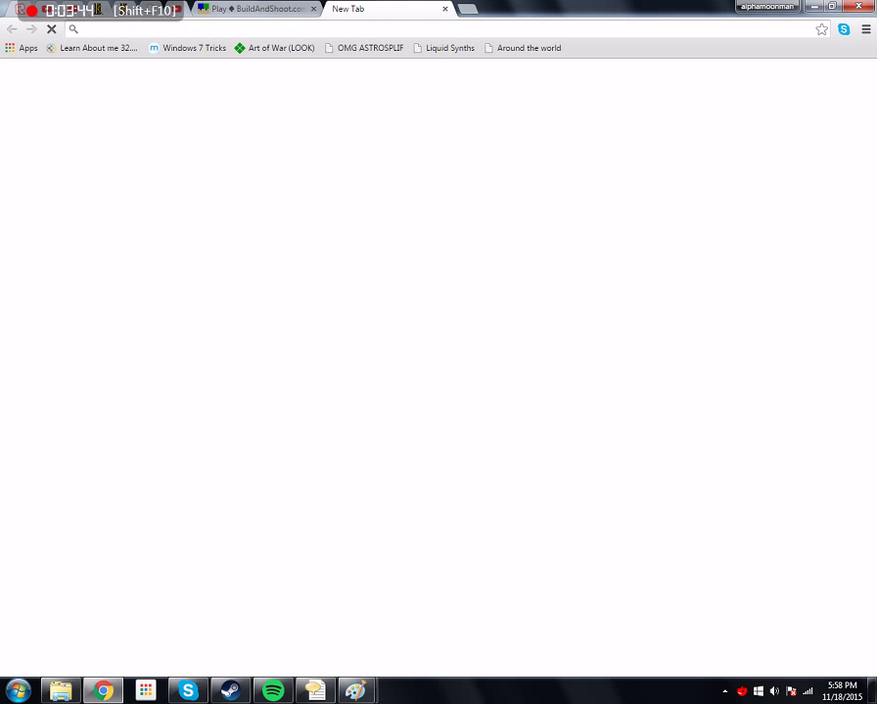
pyautogui.write('imag')
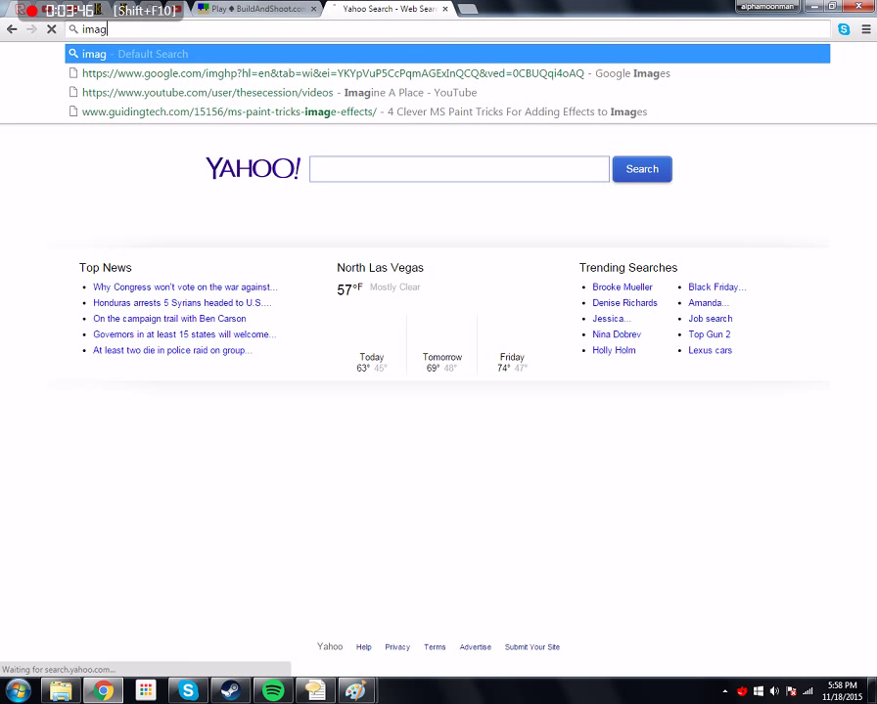
pyautogui.press('Down')
pyautogui.press('Return')
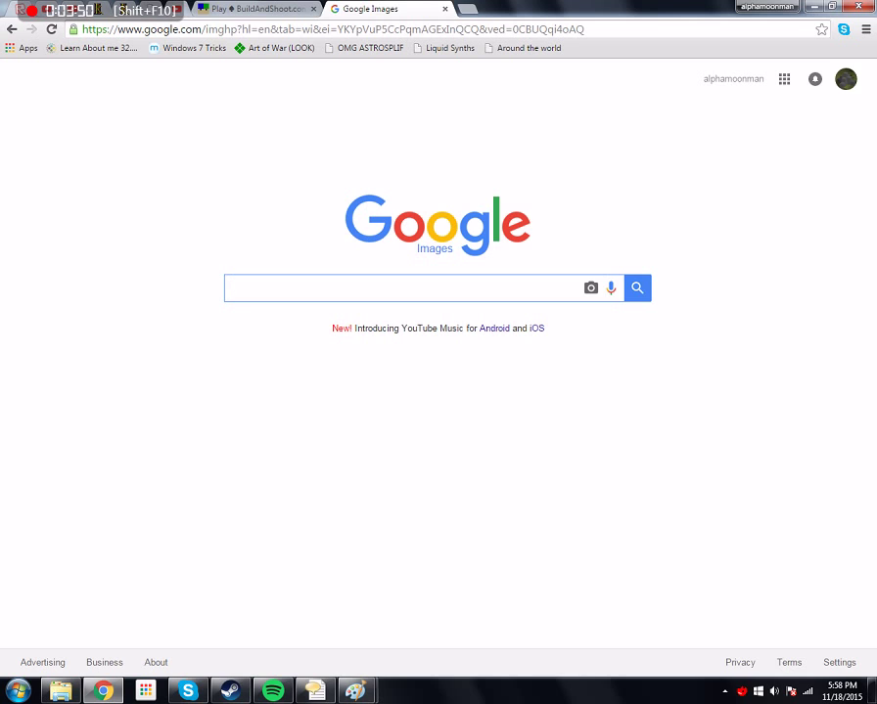
# Search images for 'build and shoot', browse the results, then search 'build and shoot dead'
pyautogui.write('build and shoot')
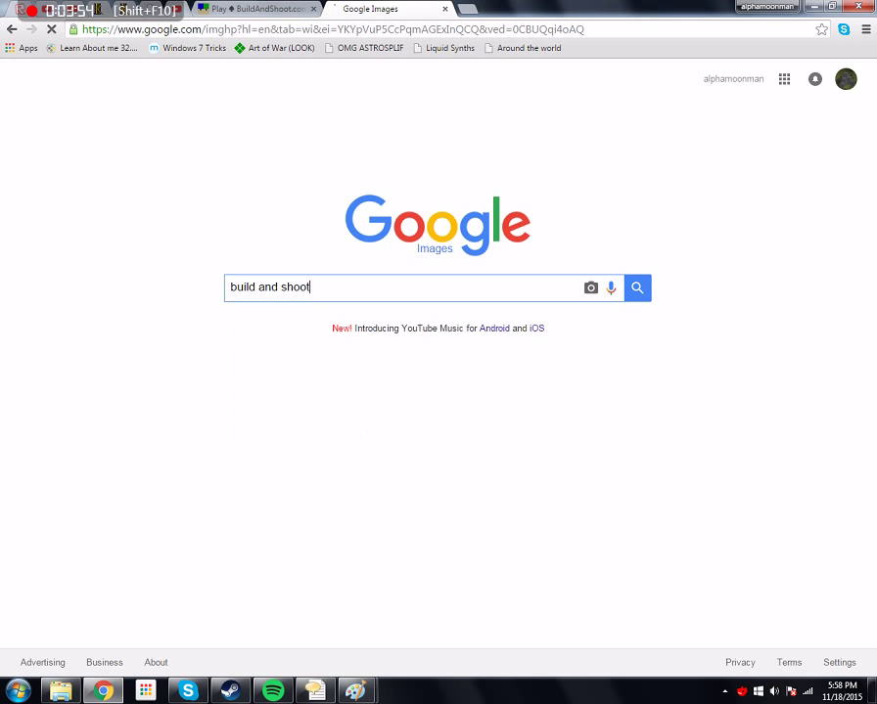
pyautogui.press('Return')
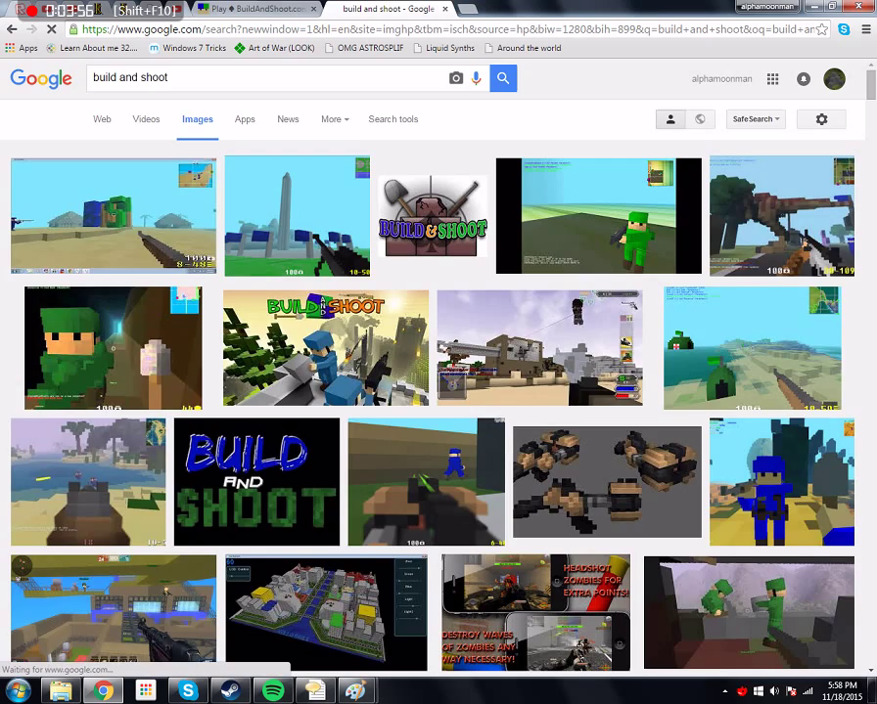
pyautogui.scroll(-2, 430, 235)
pyautogui.scroll(-2, 430, 235)
pyautogui.scroll(5, 431, 235)
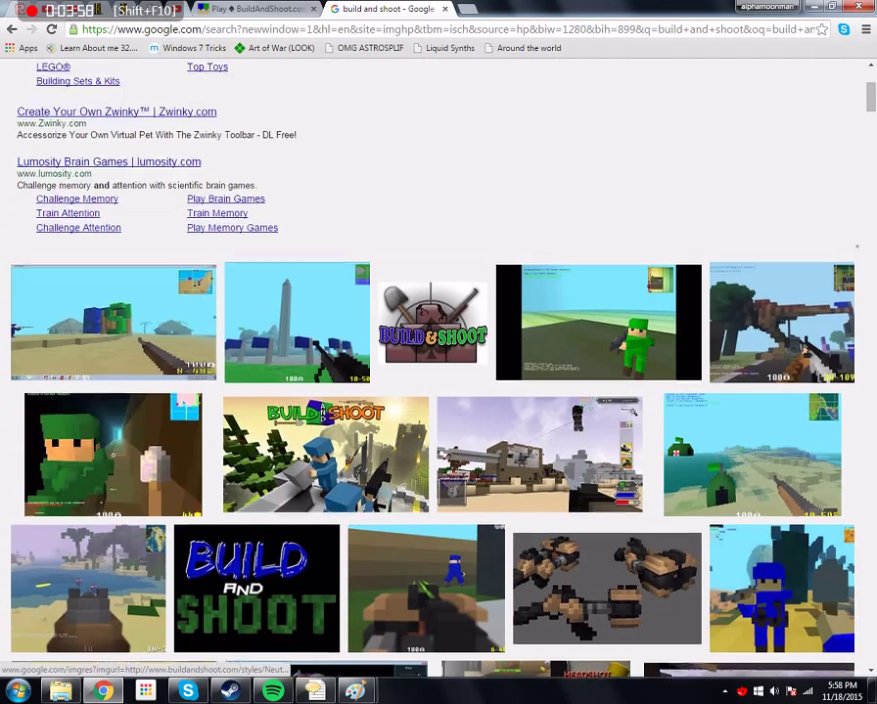
pyautogui.scroll(-4, 294, 274)
pyautogui.scroll(-2, 195, 293)
pyautogui.scroll(-2, 98, 313)
pyautogui.scroll(2, 98, 298)
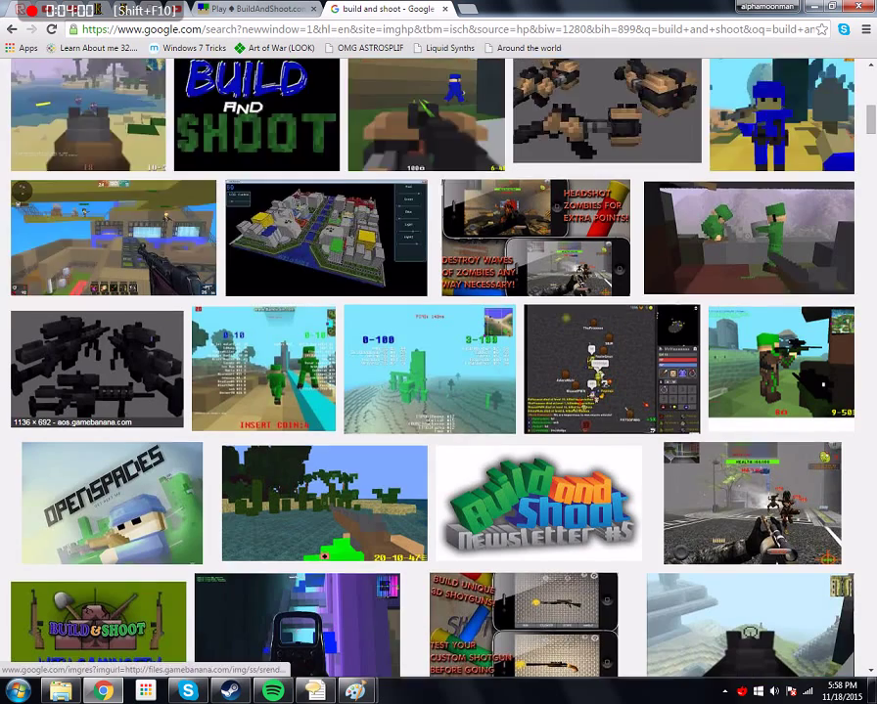
pyautogui.scroll(6, 98, 298)
pyautogui.write('dead')
pyautogui.press('Return')
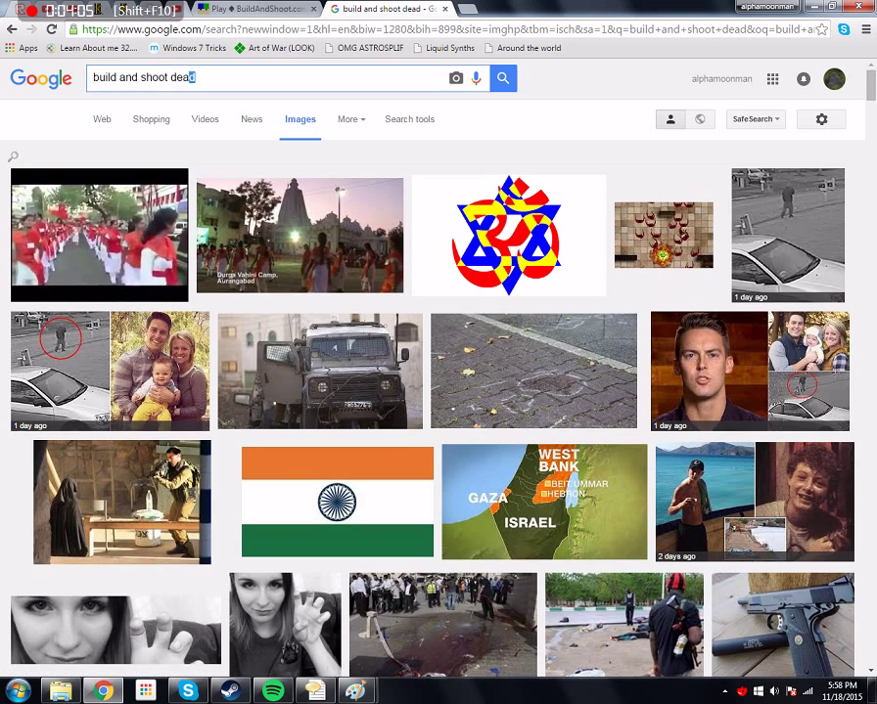
# Change the query to 'build and shoot player' and scroll through the image results
pyautogui.moveTo(196, 76); pyautogui.dragTo(169, 76)
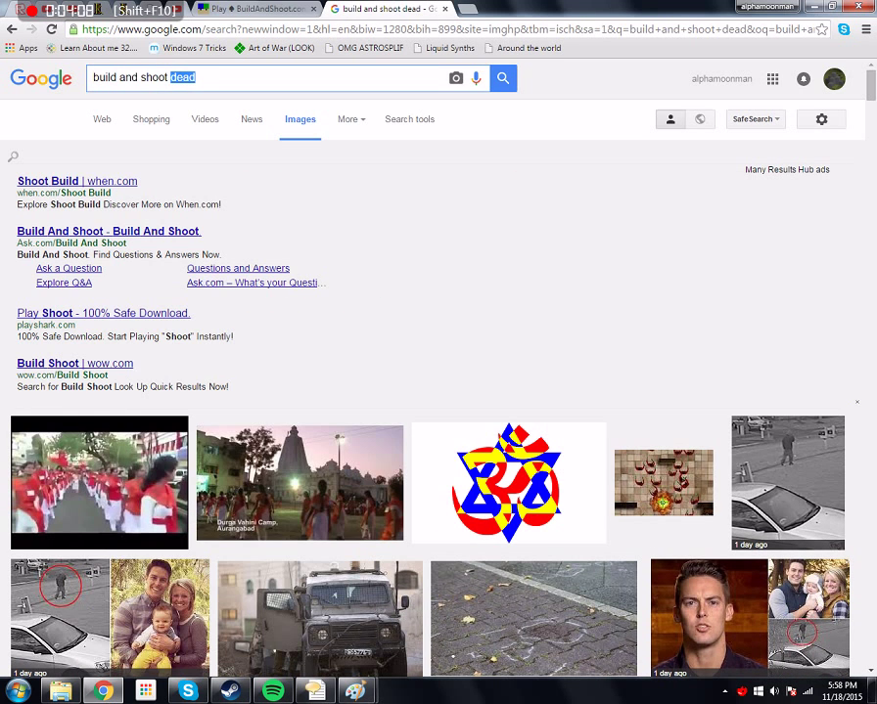
pyautogui.write('player')
pyautogui.press('Return')
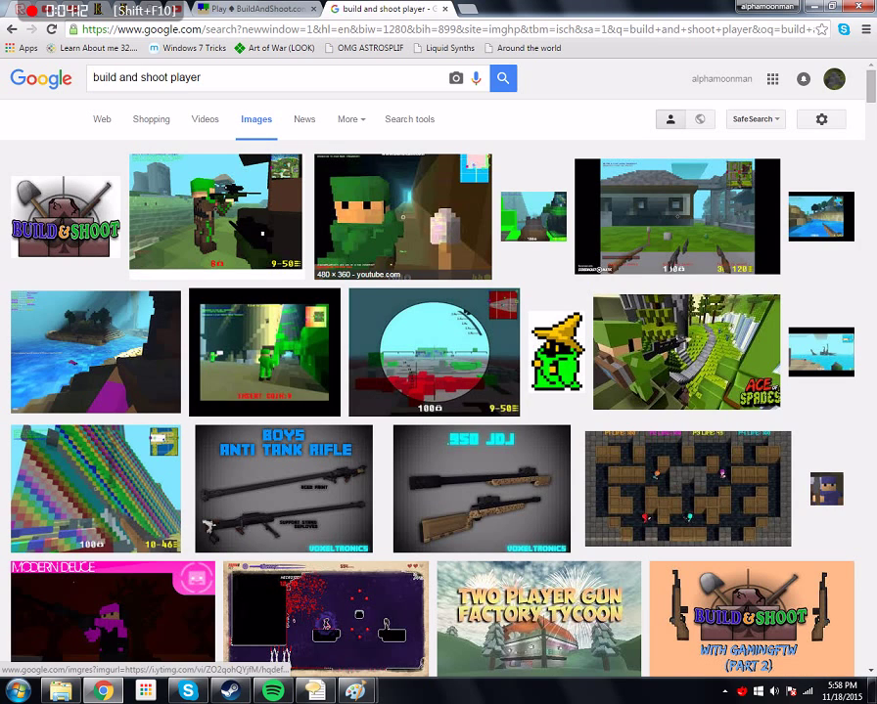
pyautogui.scroll(-2, 548, 323)
pyautogui.scroll(3, 480, 293)
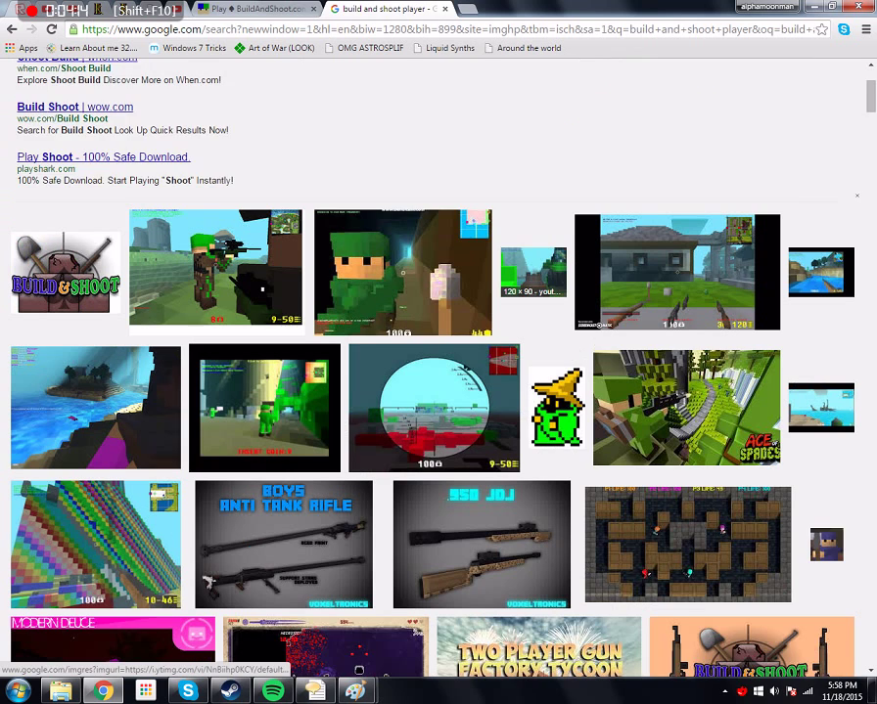
pyautogui.scroll(-2, 480, 294)
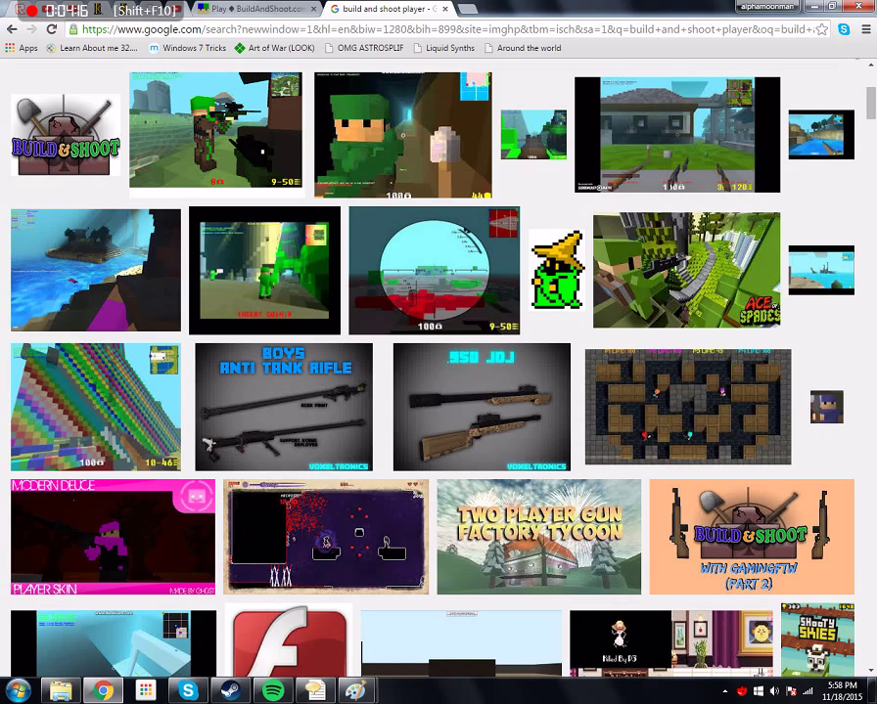
pyautogui.scroll(-3, 208, 176)
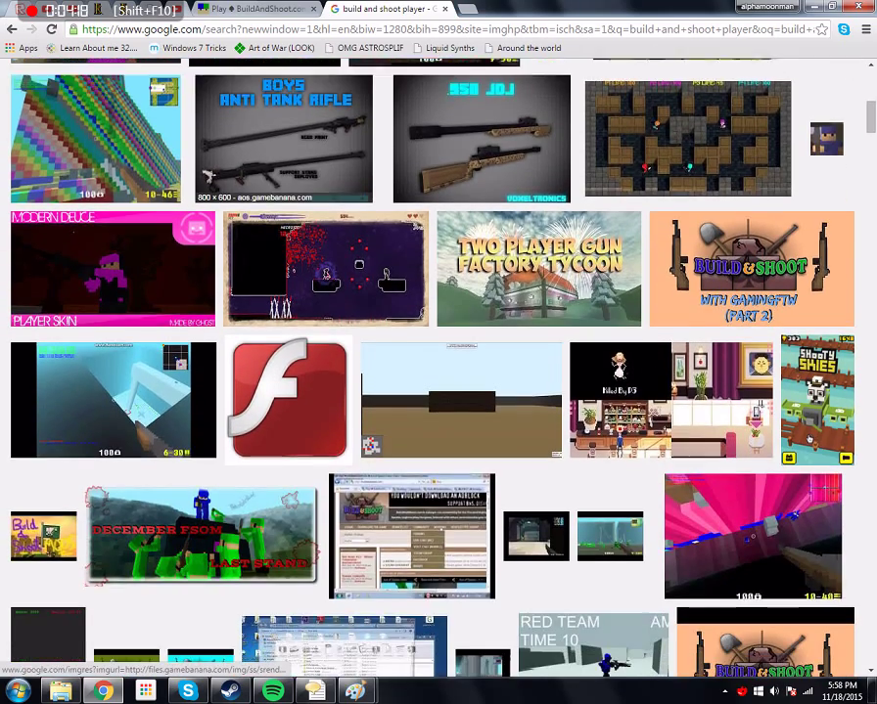
pyautogui.scroll(-1, 208, 177)
pyautogui.scroll(-1, 207, 176)
pyautogui.scroll(-1, 208, 176)
pyautogui.scroll(-1, 207, 176)
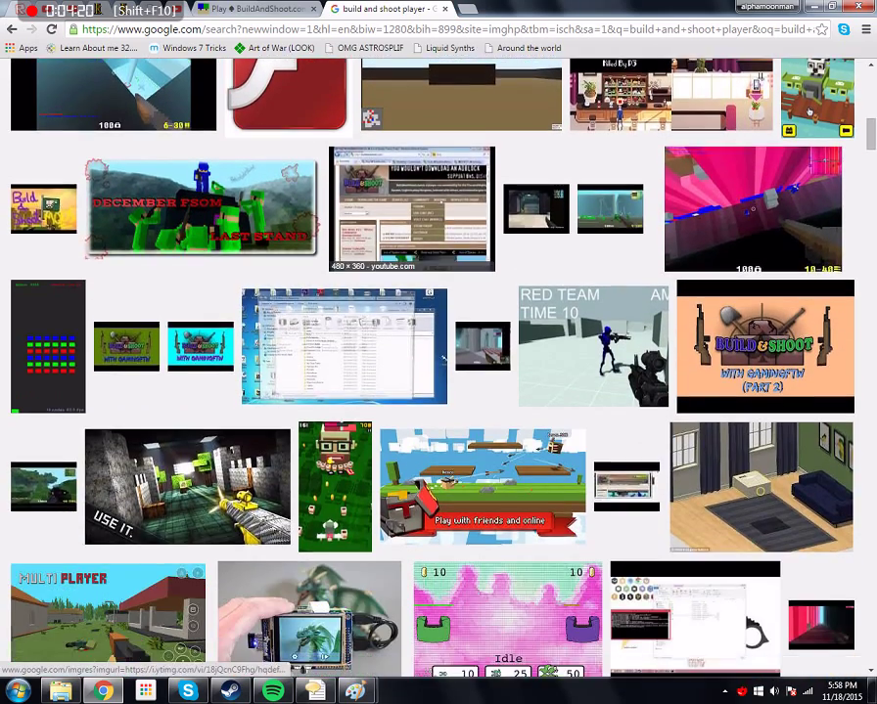
pyautogui.scroll(-1, 352, 262)
pyautogui.scroll(-1, 352, 262)
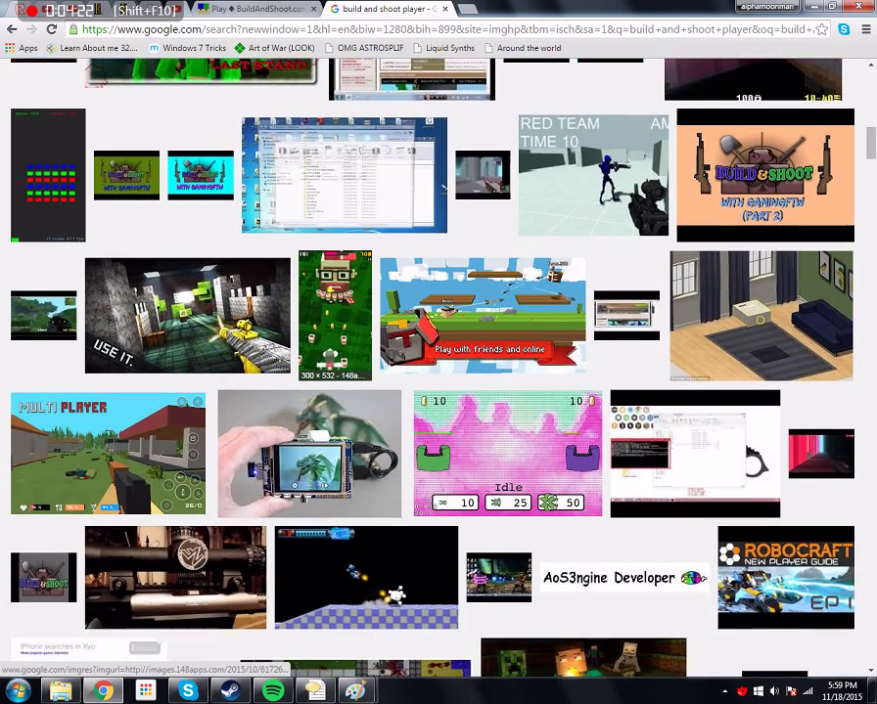
pyautogui.scroll(-1, 338, 264)
pyautogui.scroll(-1, 338, 264)
pyautogui.scroll(-2, 338, 264)
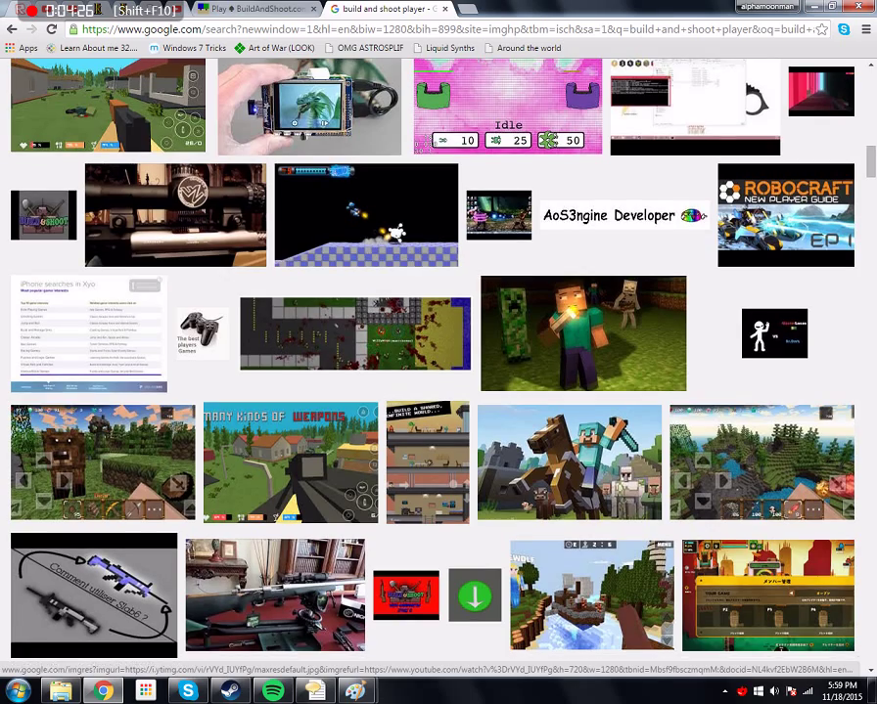
pyautogui.scroll(-2, 337, 265)
pyautogui.scroll(3, 337, 264)
pyautogui.scroll(10, 338, 264)
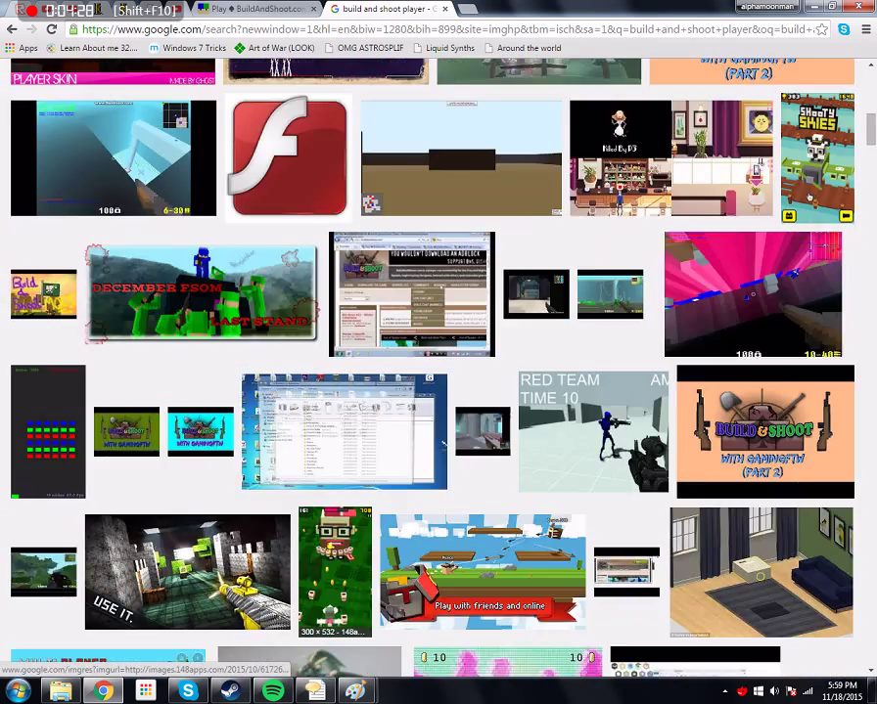
pyautogui.scroll(5, 338, 265)
# Replace the last query word with 'rifle' and select the whole query
pyautogui.moveTo(202, 78); pyautogui.dragTo(177, 78)
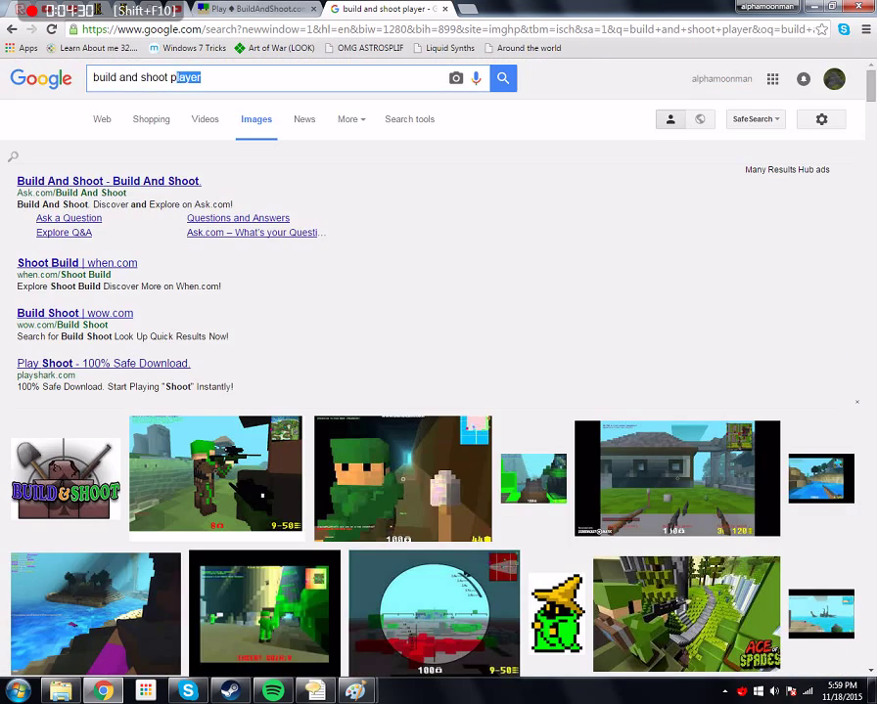
pyautogui.write('rifle')
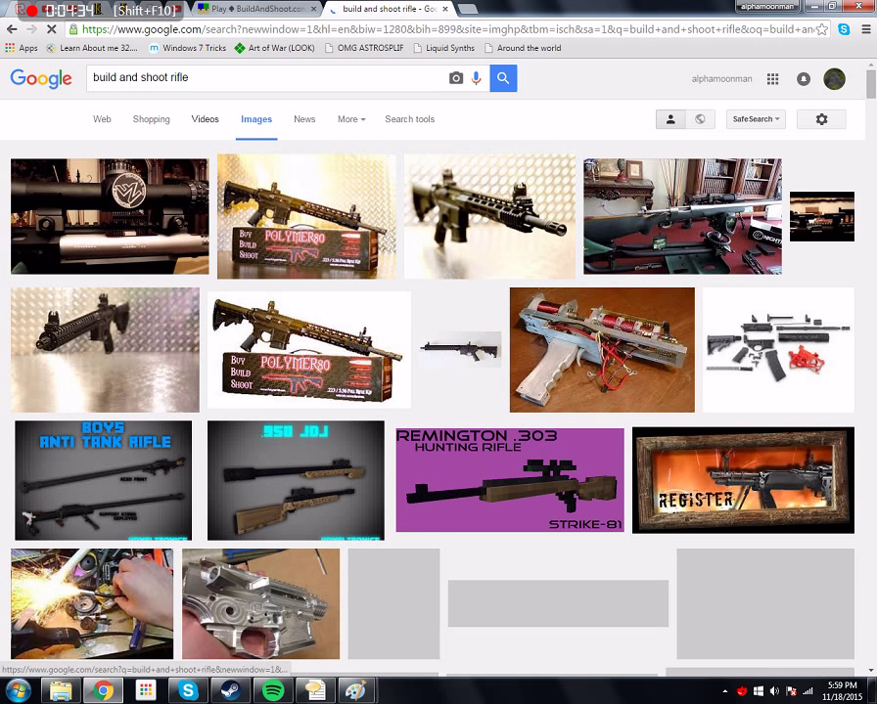
pyautogui.moveTo(188, 77); pyautogui.dragTo(66, 88)
# Search images for 'ace of spades rifle'
pyautogui.write('ace')
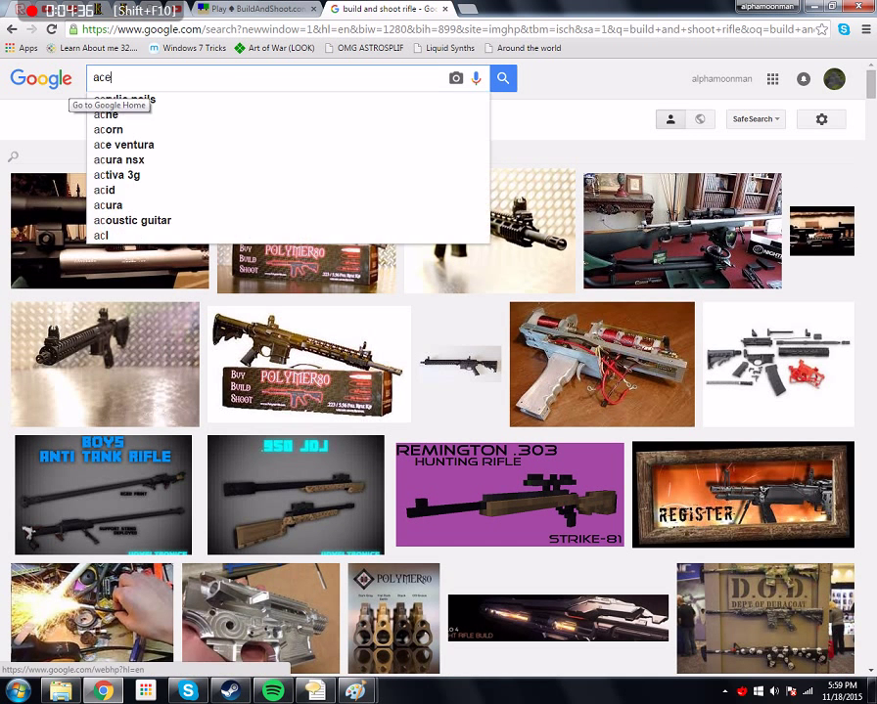
pyautogui.write(' fo')
pyautogui.press('BackSpace')
pyautogui.press('BackSpace')
pyautogui.write('of spades rifle')
pyautogui.press('Return')
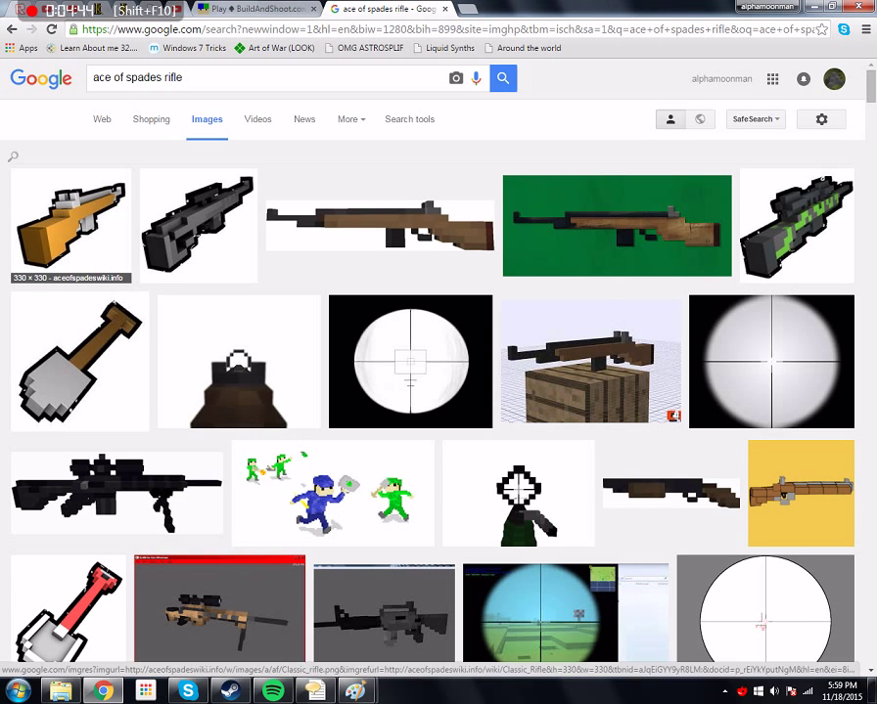
# Open the large Classic Spade shovel preview, then bring up the programs list
pyautogui.scroll(-3, 68, 558)
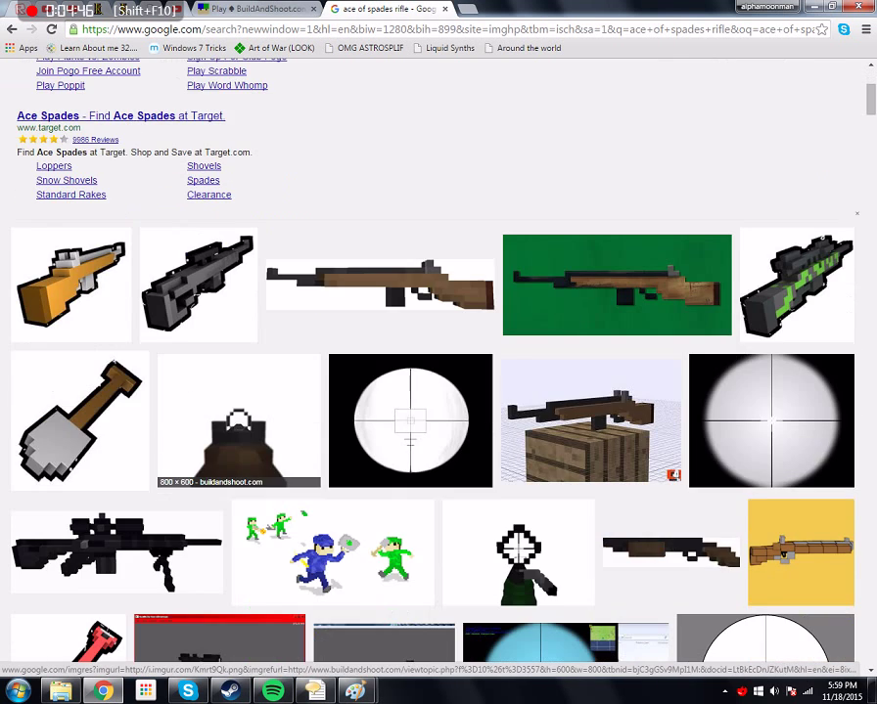
pyautogui.click(73, 415)
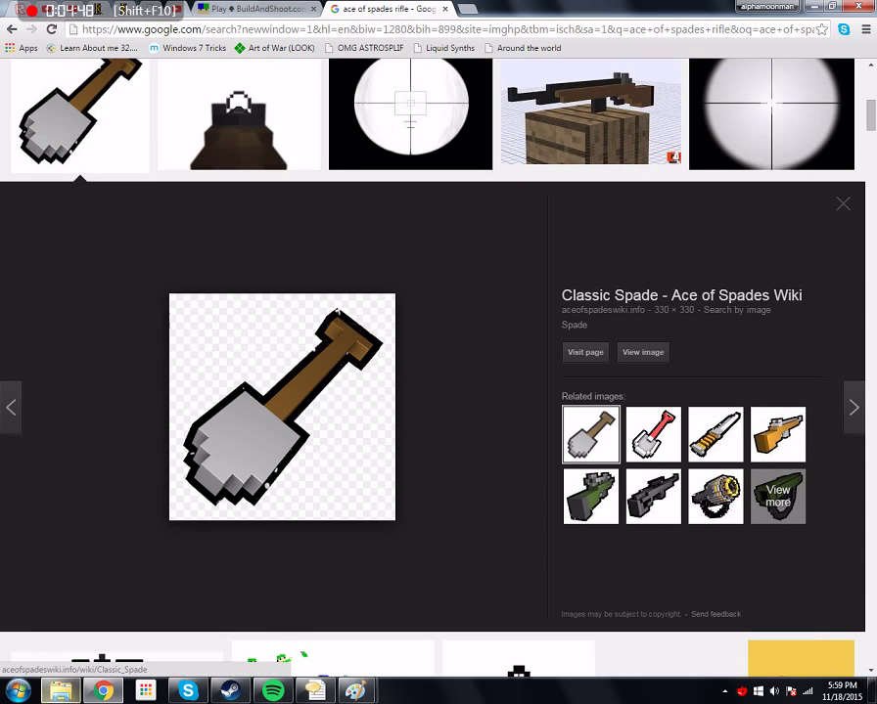
pyautogui.press('super')
pyautogui.press('Up')
pyautogui.press('Up')
pyautogui.press('Up')
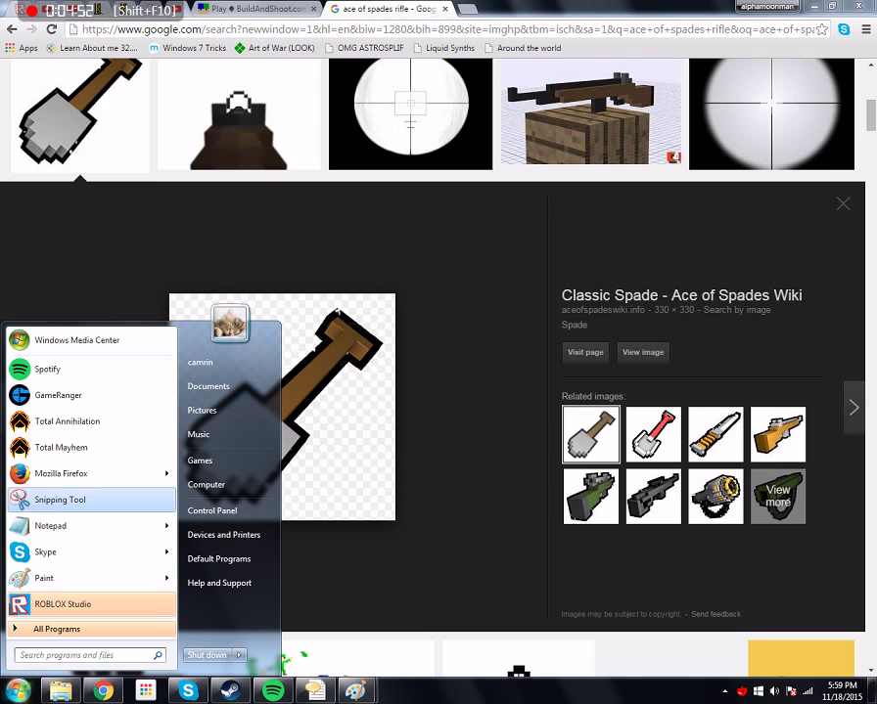
# Capture the Classic Spade image with Snipping Tool and close the snip without saving
pyautogui.press('Up')
pyautogui.press('Up')
pyautogui.press('Up')
pyautogui.press('Right')
pyautogui.press('Up')
pyautogui.press('Up')
pyautogui.press('Up')
pyautogui.press('Down')
pyautogui.press('Down')
pyautogui.press('Down')
pyautogui.press('Down')
pyautogui.press('Down')
pyautogui.press('Down')
pyautogui.press('Down')
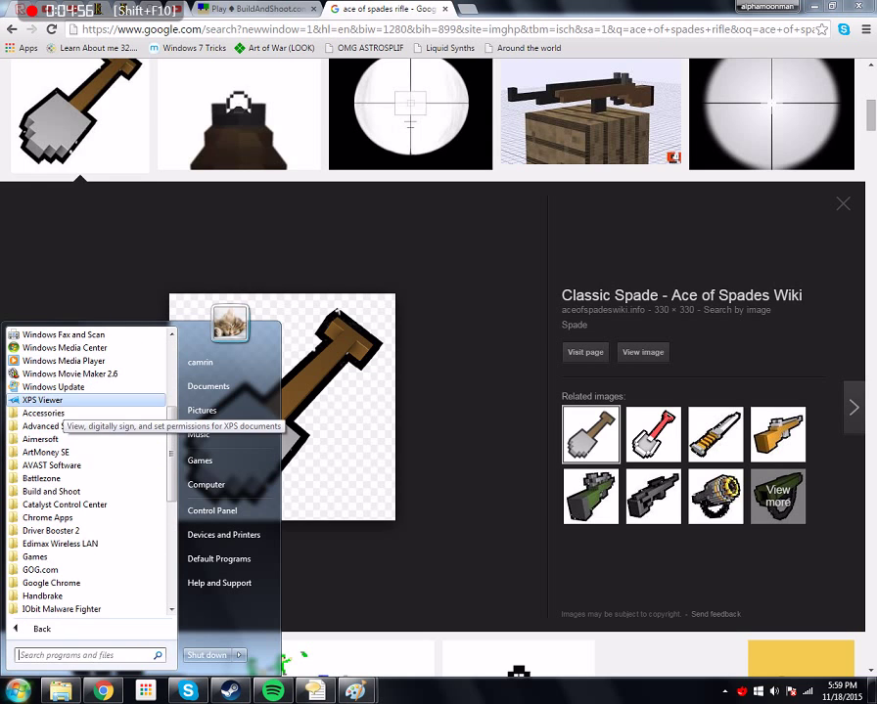
pyautogui.press('Down')
pyautogui.press('Right')
pyautogui.press('Down')
pyautogui.press('Down')
pyautogui.press('Down')
pyautogui.press('Down')
pyautogui.press('Down')
pyautogui.press('Down')
pyautogui.press('Down')
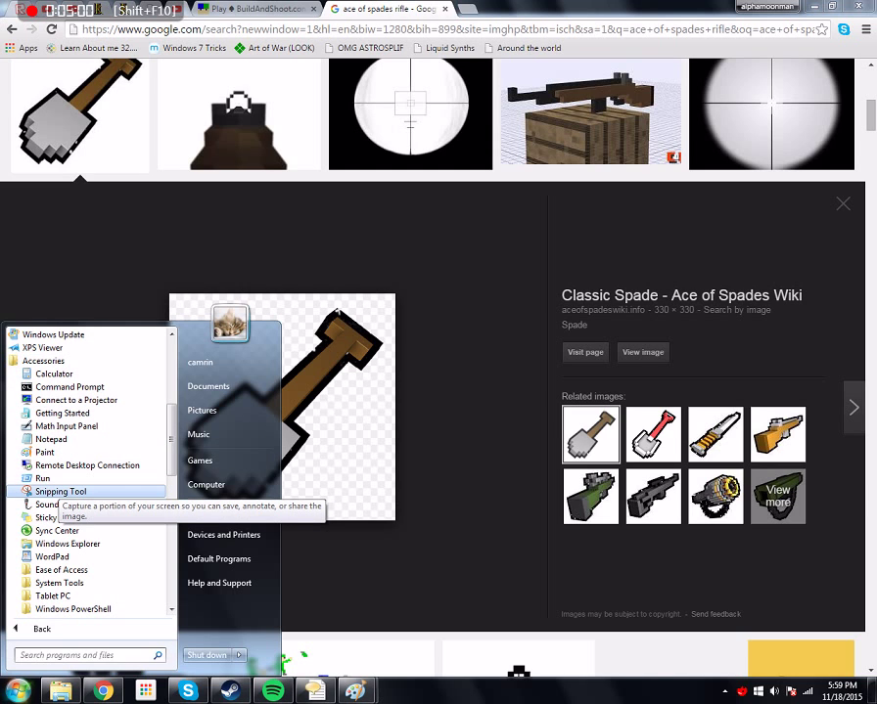
pyautogui.press('Return')
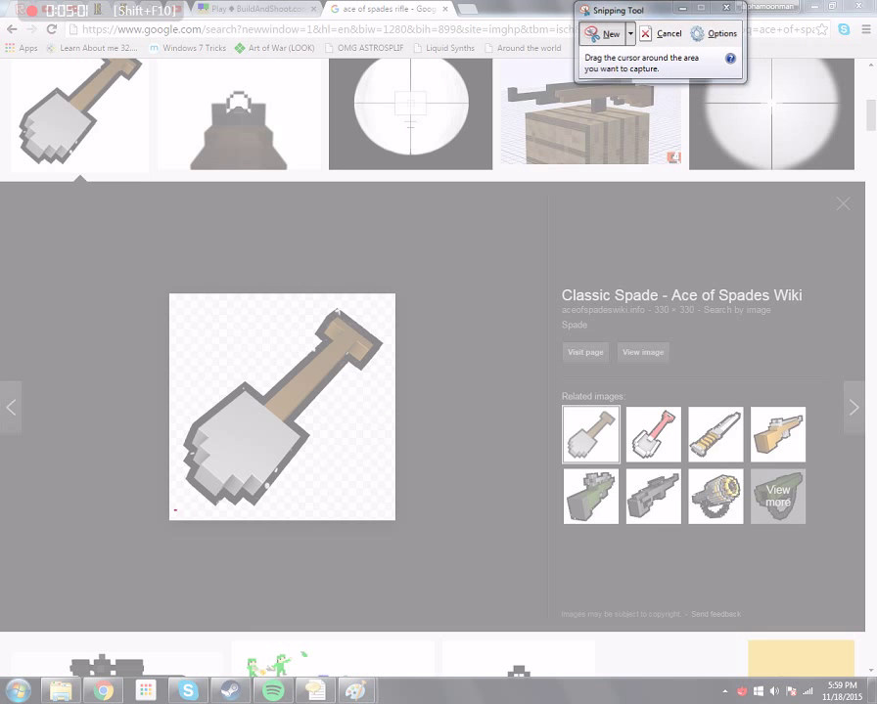
pyautogui.moveTo(174, 511); pyautogui.dragTo(390, 303)
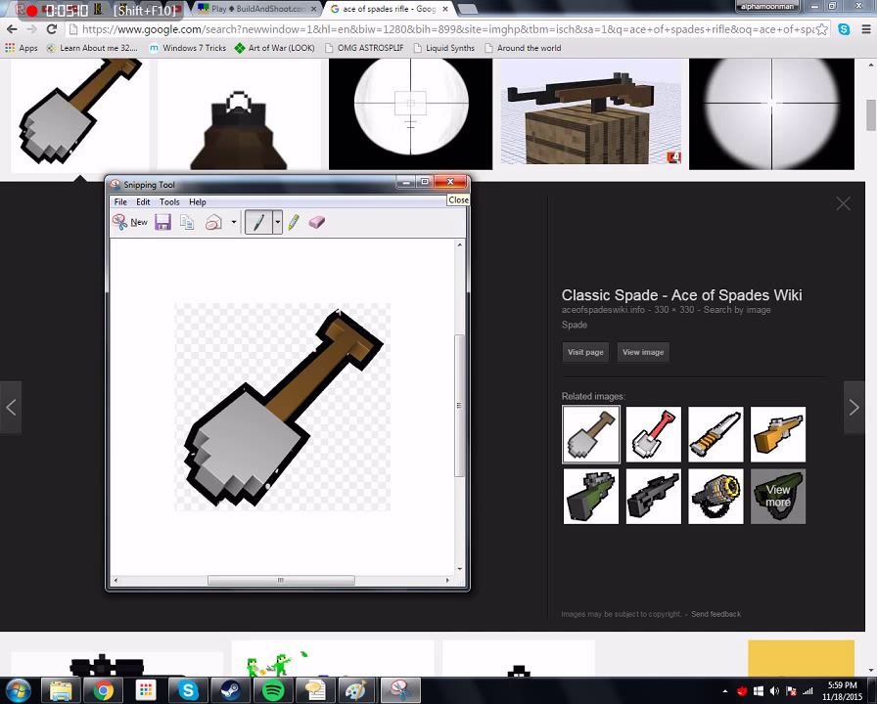
pyautogui.hotkey('alt', 'F4')
pyautogui.press('n')
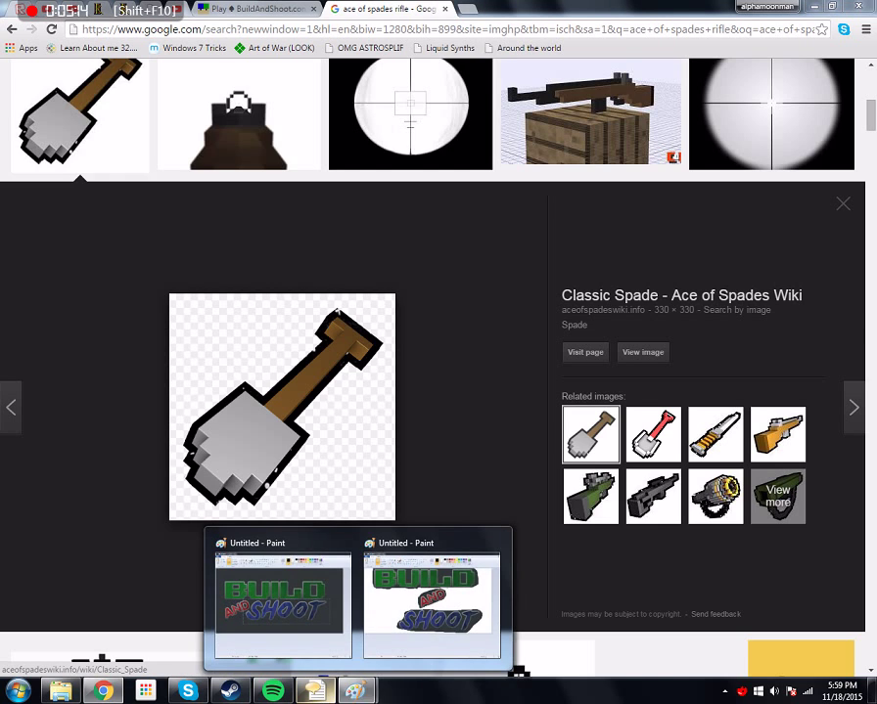
# Start a new blank Paint picture, discarding the old Build and Shoot logo
pyautogui.click(434, 587)
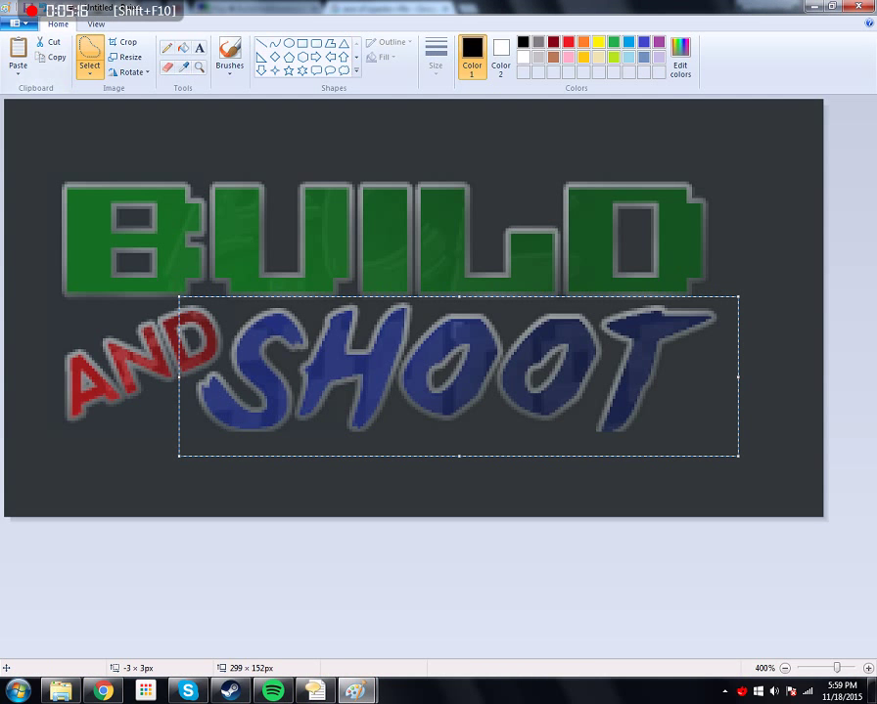
pyautogui.click(15, 21)
pyautogui.click(39, 47)
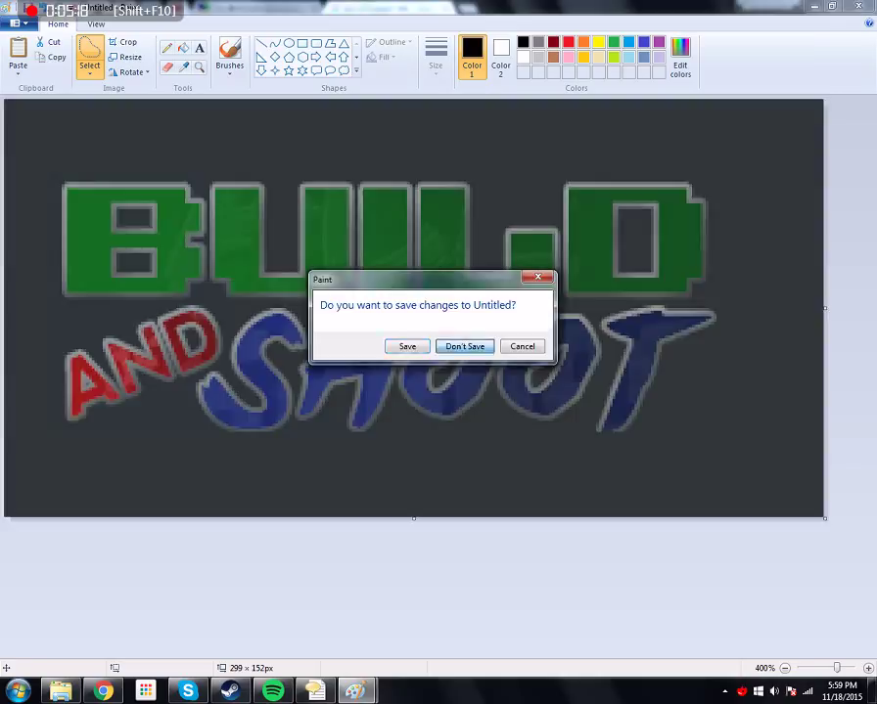
pyautogui.click(464, 346)
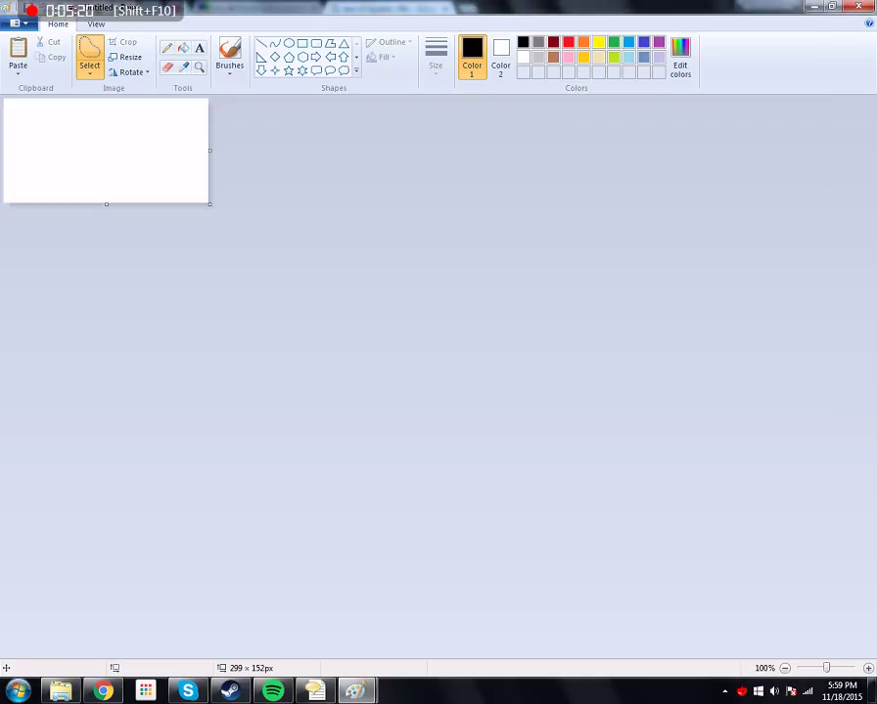
pyautogui.keyDown('ctrl'); pyautogui.scroll(3, 438, 372); pyautogui.keyUp('ctrl')
# Paste the shovel onto the blank canvas, growing it to 315 × 303px, and deselect it
pyautogui.keyDown('ctrl'); pyautogui.scroll(4, 438, 372); pyautogui.keyUp('ctrl')
pyautogui.keyDown('ctrl'); pyautogui.scroll(-6, 438, 372); pyautogui.keyUp('ctrl')
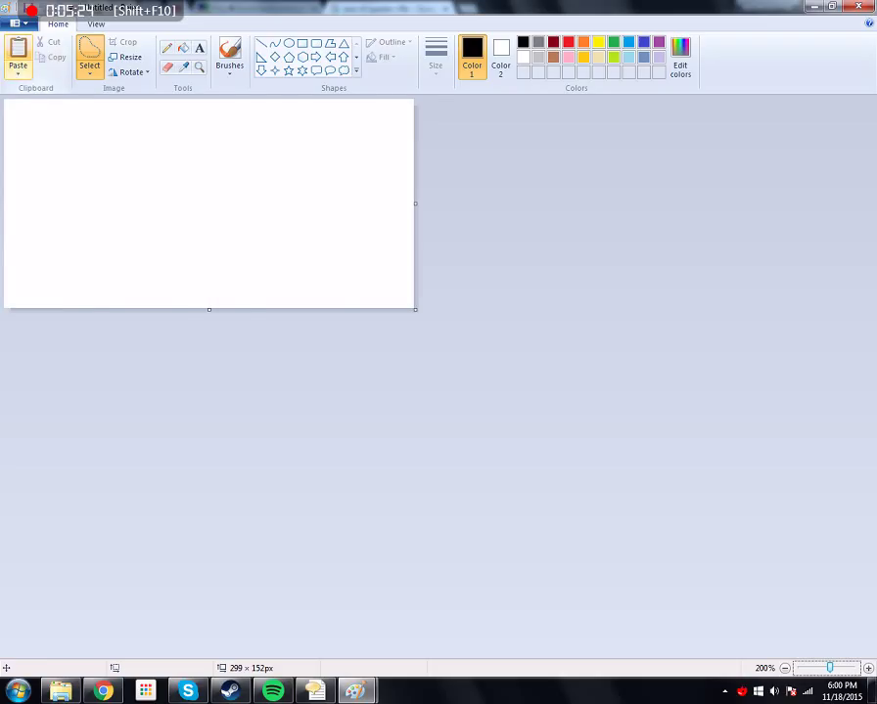
pyautogui.click(18, 51)
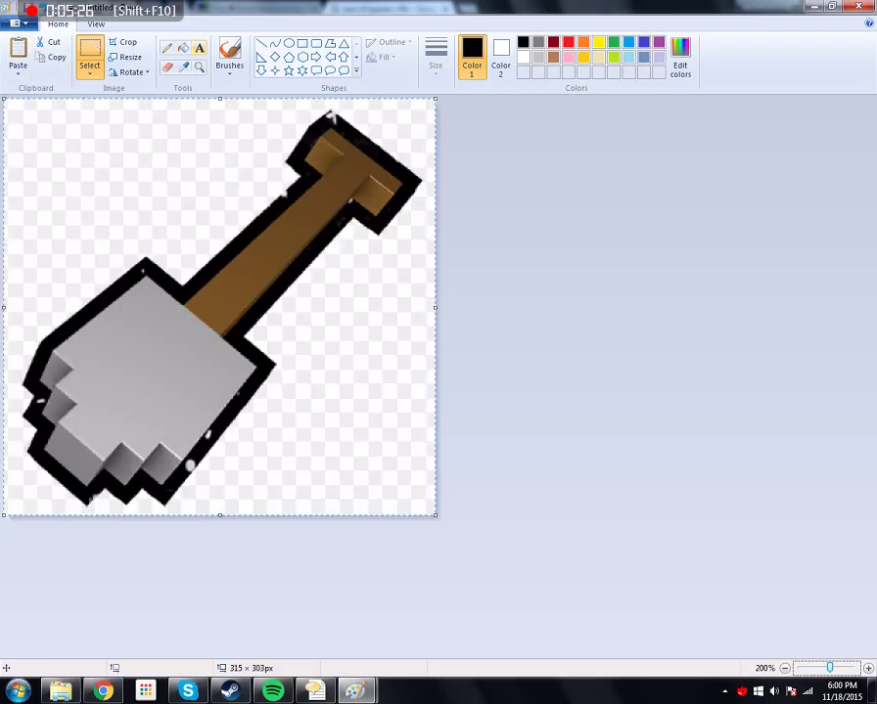
pyautogui.click(88, 49)
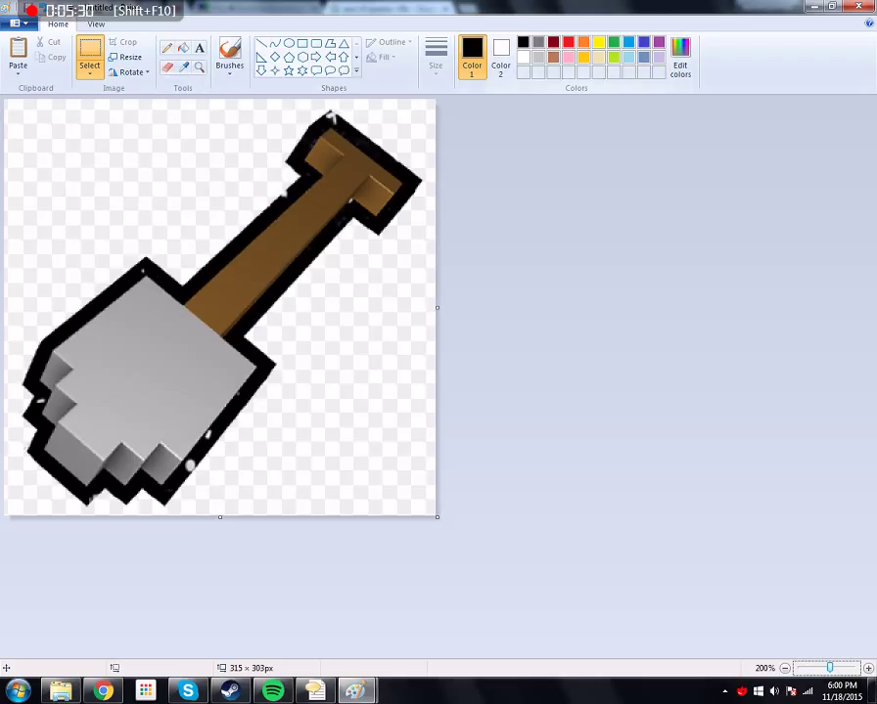
pyautogui.click(89, 69)
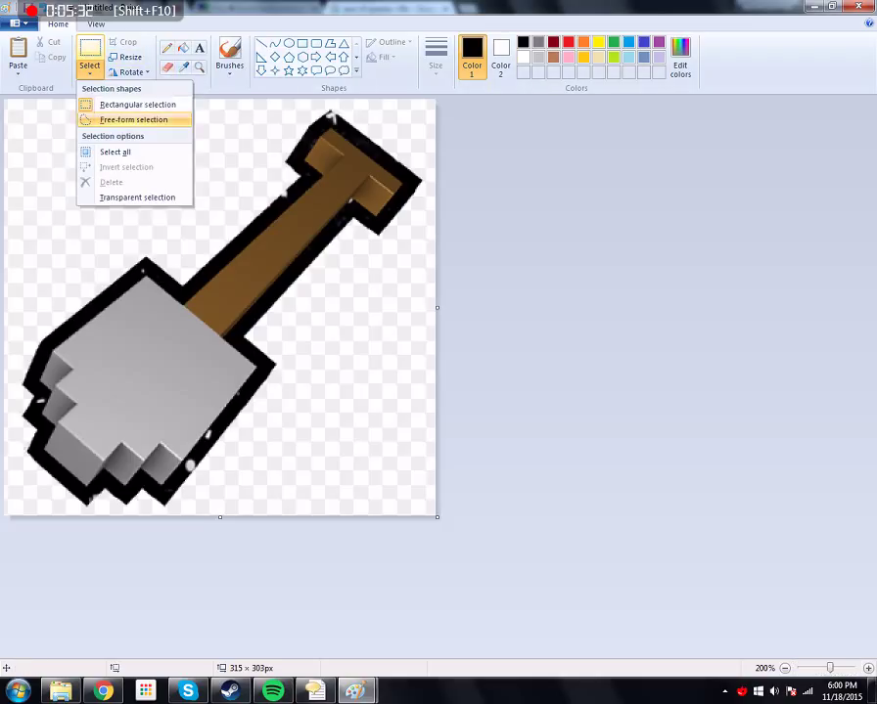
pyautogui.click(118, 119)
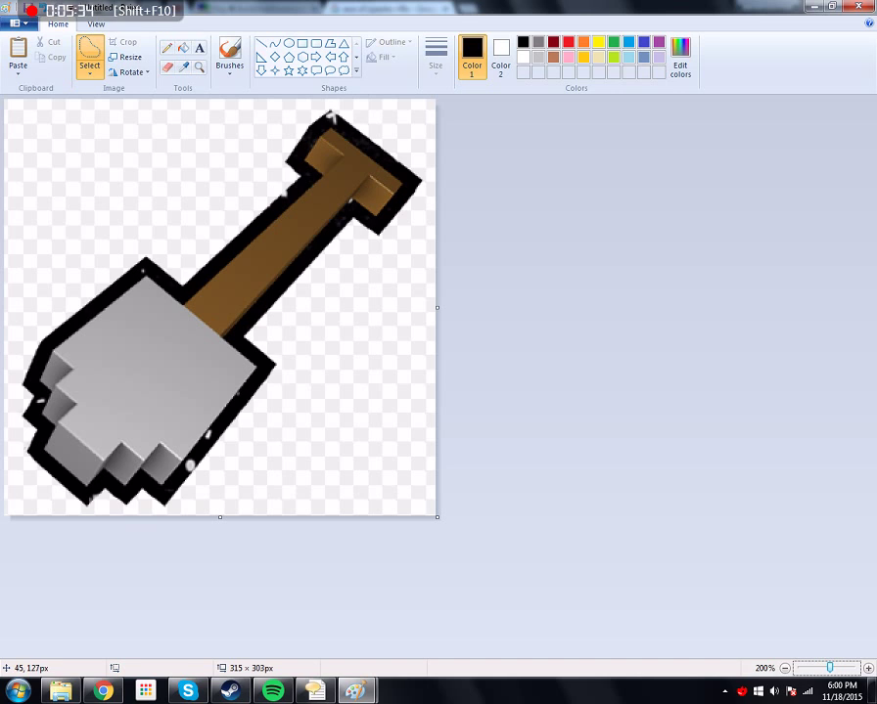
# Trace a freehand selection around the shovel's outline
pyautogui.moveTo(47, 321)
pyautogui.mouseDown()
pyautogui.moveTo(26, 374)
pyautogui.moveTo(20, 445)
pyautogui.moveTo(69, 480)
pyautogui.mouseUp()
pyautogui.moveTo(147, 500)
pyautogui.mouseDown()
pyautogui.moveTo(235, 464)
pyautogui.moveTo(317, 287)
pyautogui.moveTo(384, 249)
pyautogui.moveTo(423, 180)
pyautogui.moveTo(411, 137)
pyautogui.moveTo(360, 114)
pyautogui.moveTo(44, 321)
pyautogui.mouseUp()
pyautogui.moveTo(106, 469); pyautogui.dragTo(98, 469)
pyautogui.moveTo(50, 315); pyautogui.dragTo(44, 323)
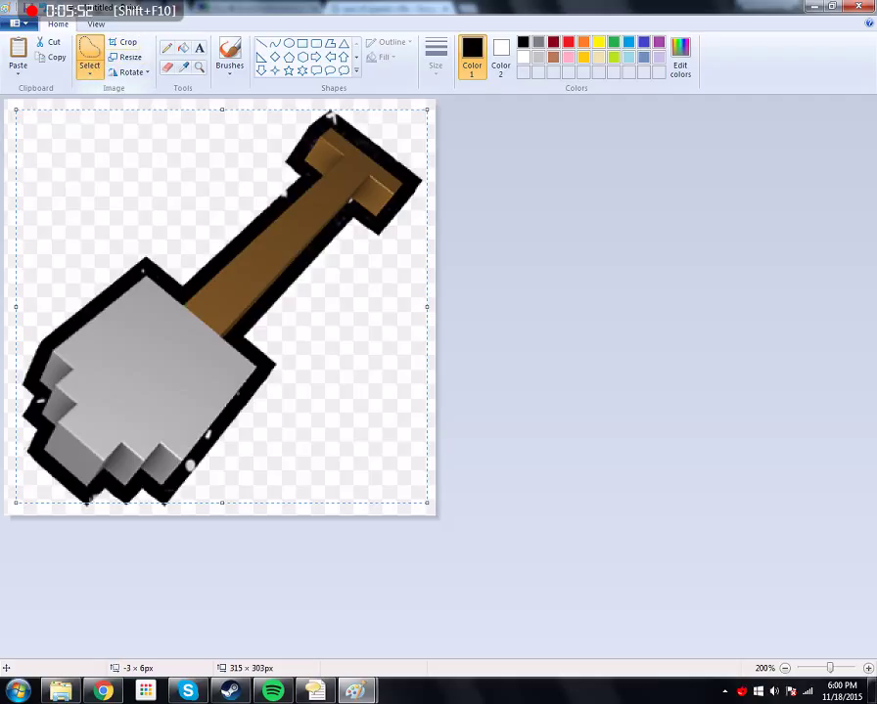
# Invert the selection, erase the checkered background to white, and deselect
pyautogui.hotkey('shift', 'F10')
pyautogui.press('Down')
pyautogui.press('Down')
pyautogui.press('Down')
pyautogui.press('Down')
pyautogui.press('Down')
pyautogui.press('Return')
pyautogui.press('Delete')
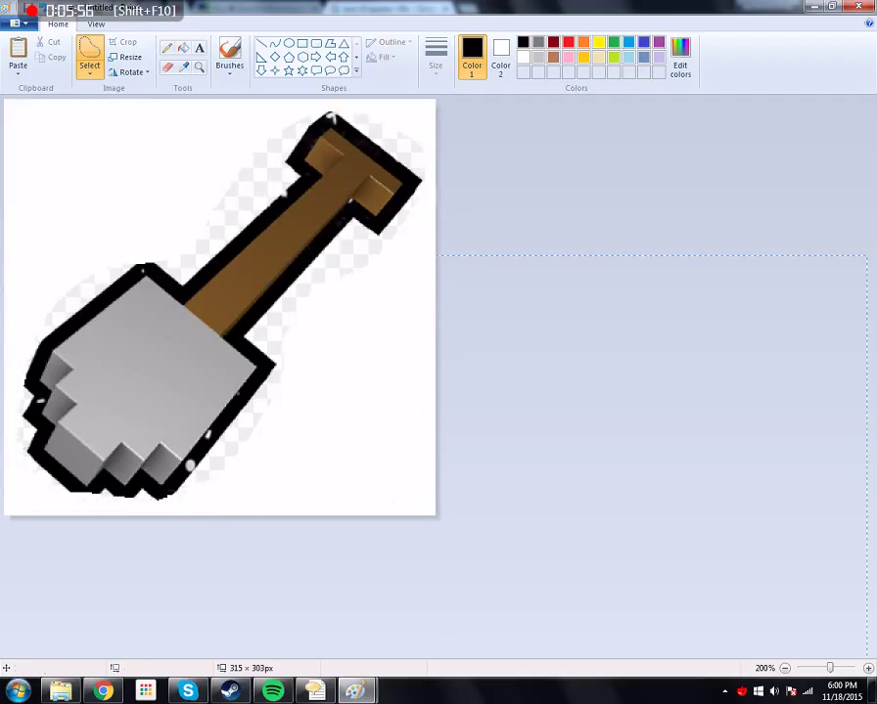
pyautogui.press('Escape')
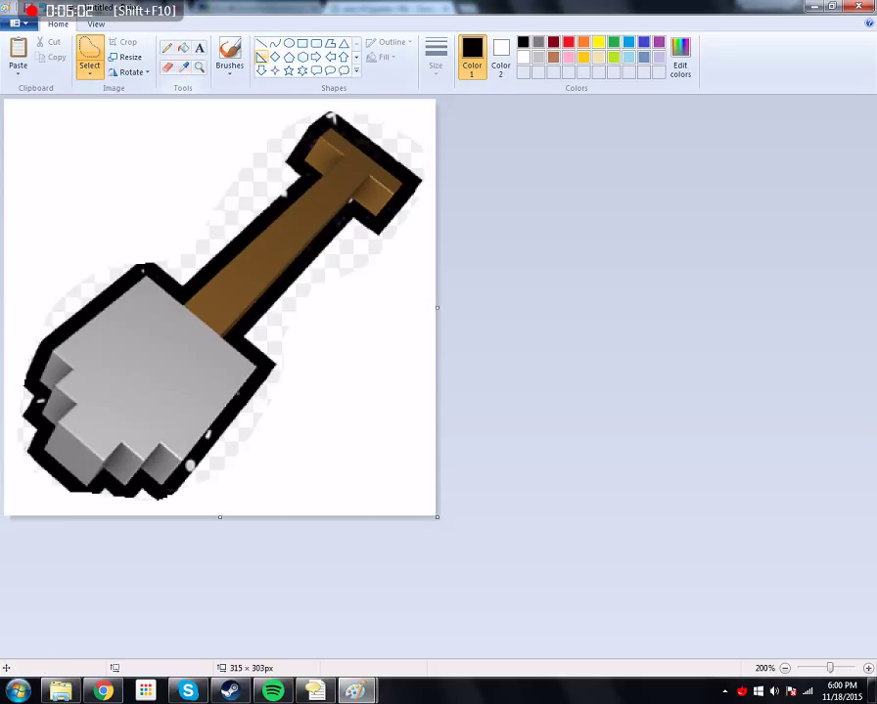
# With a thick white line, paint over the checkered shadow beside the handle
pyautogui.click(261, 43)
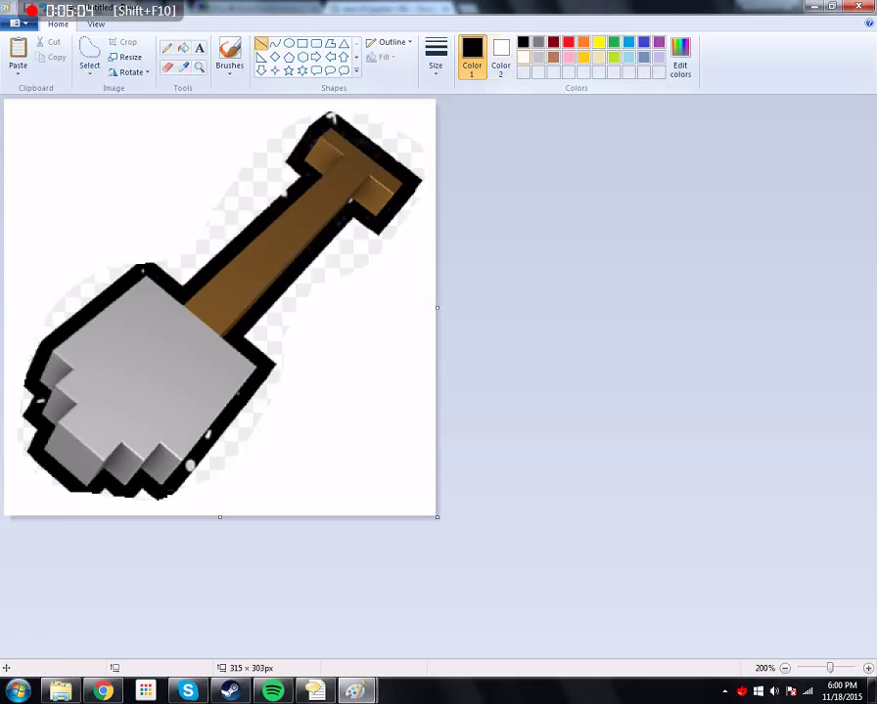
pyautogui.click(436, 57)
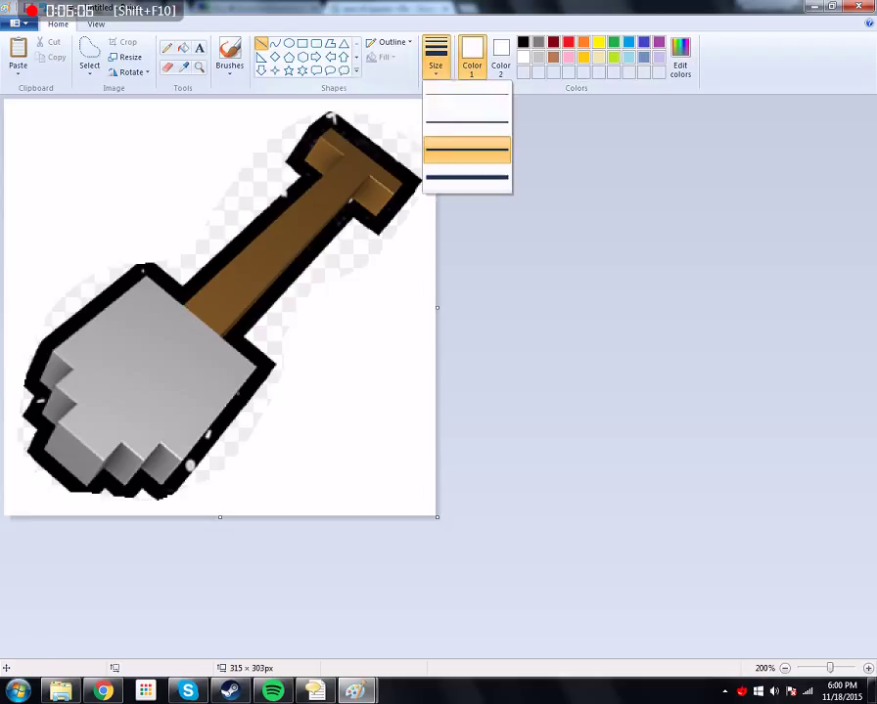
pyautogui.click(467, 176)
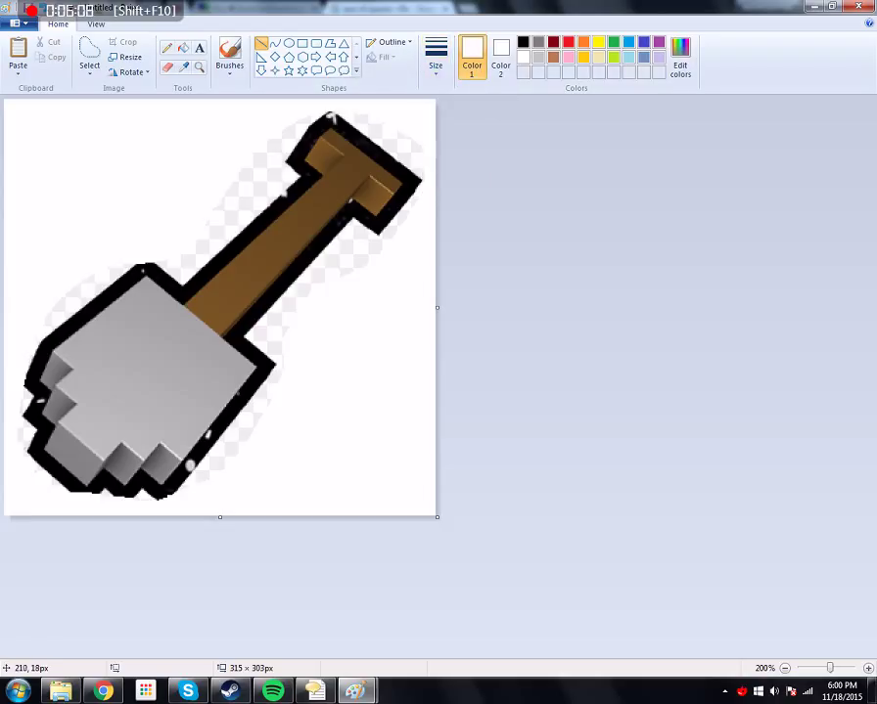
pyautogui.moveTo(296, 127); pyautogui.dragTo(170, 223)
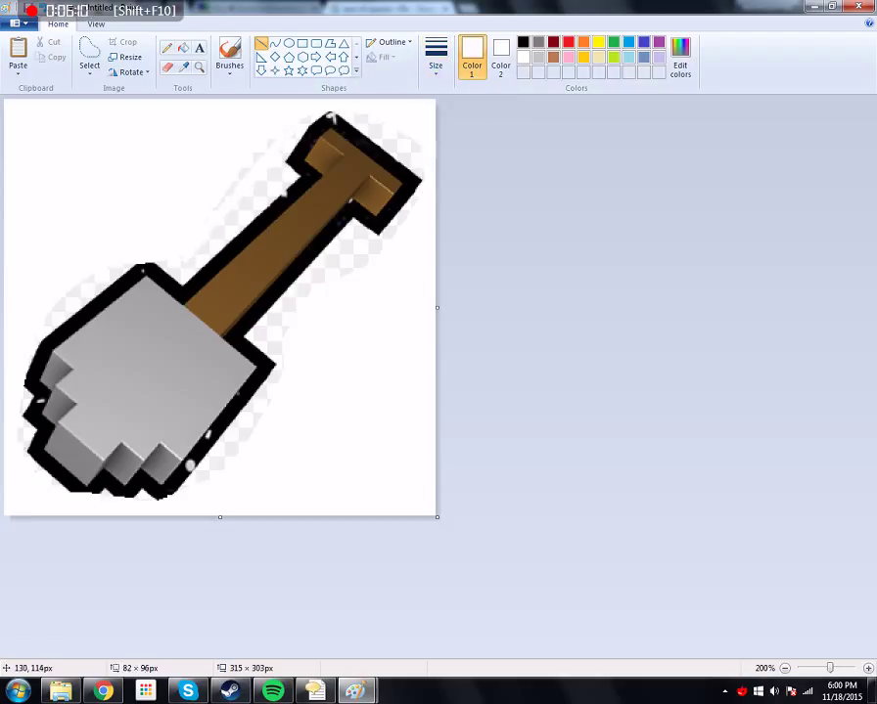
pyautogui.click(216, 145)
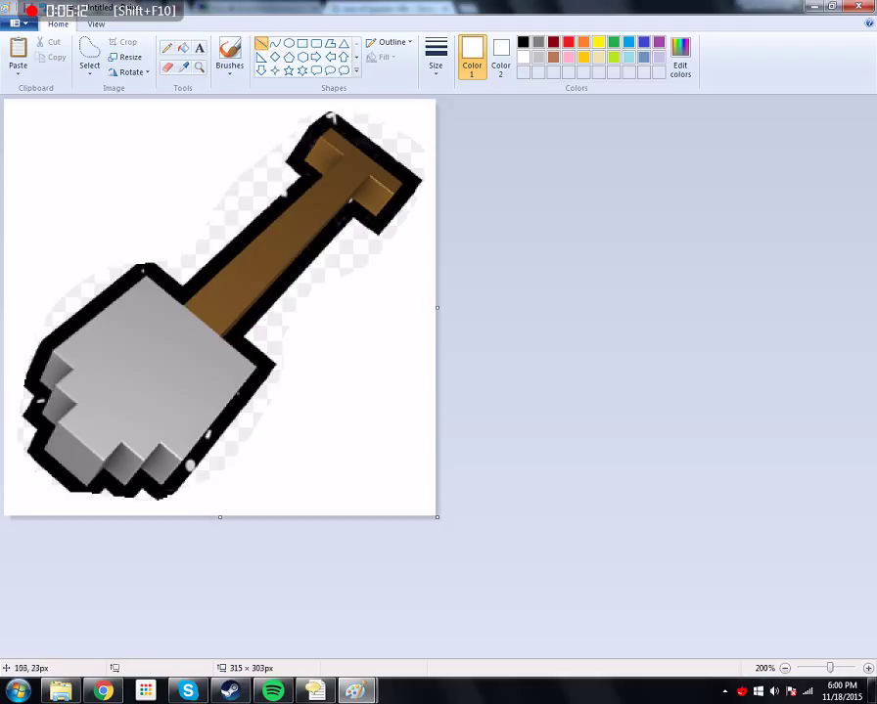
pyautogui.moveTo(300, 117); pyautogui.dragTo(204, 220)
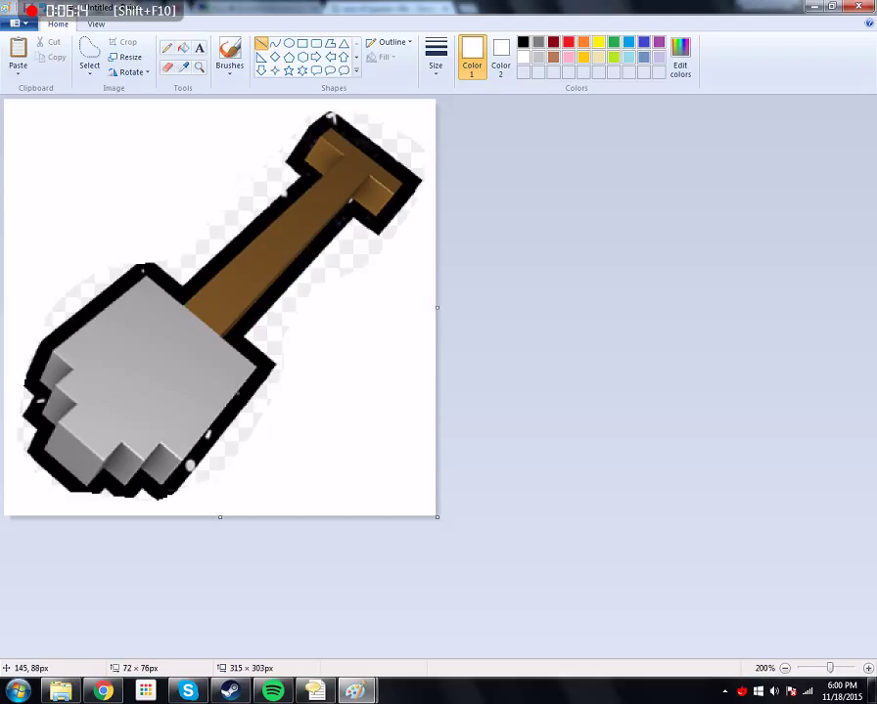
pyautogui.click(239, 162)
pyautogui.moveTo(185, 258)
pyautogui.mouseDown()
pyautogui.moveTo(316, 117)
pyautogui.moveTo(303, 112)
pyautogui.mouseUp()
pyautogui.click(280, 169)
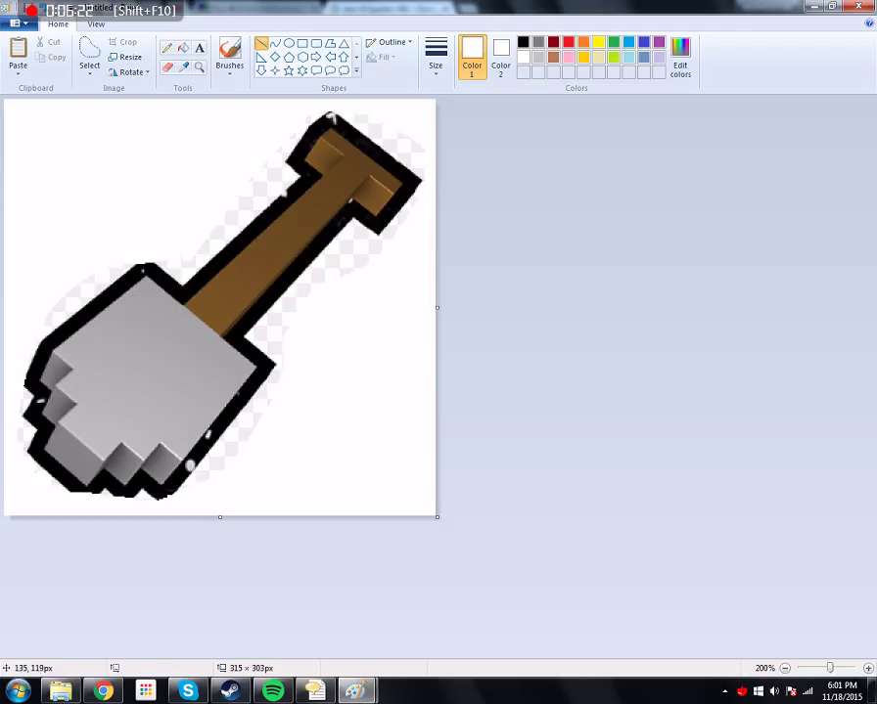
pyautogui.moveTo(190, 263); pyautogui.dragTo(306, 119)
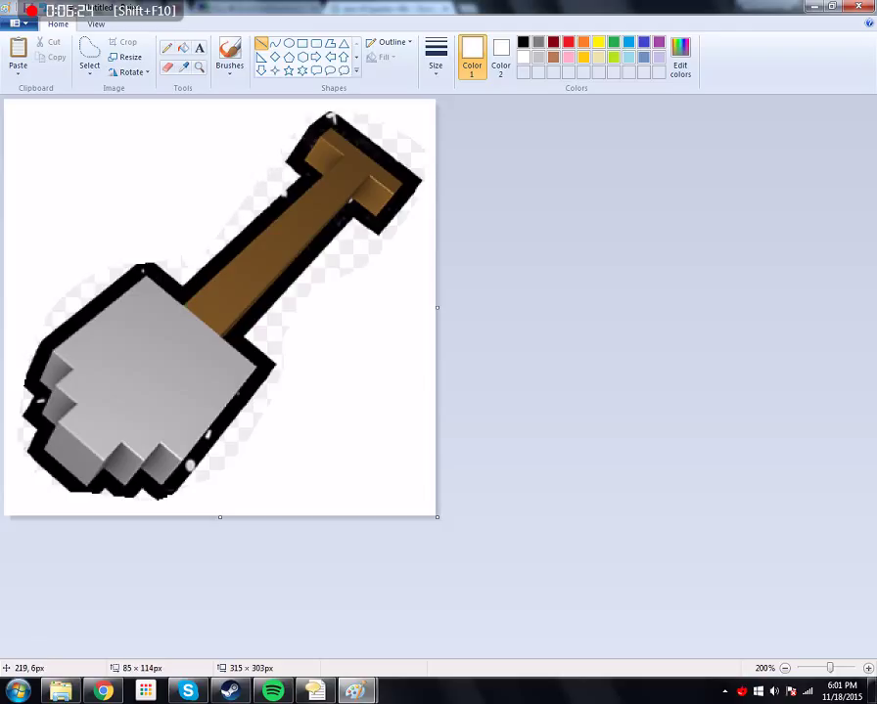
pyautogui.click(248, 142)
pyautogui.click(180, 188)
# Whiten the shadow left of the shovel head and along the handle's upper side
pyautogui.moveTo(115, 260); pyautogui.dragTo(40, 329)
pyautogui.click(107, 235)
pyautogui.moveTo(122, 263); pyautogui.dragTo(83, 294)
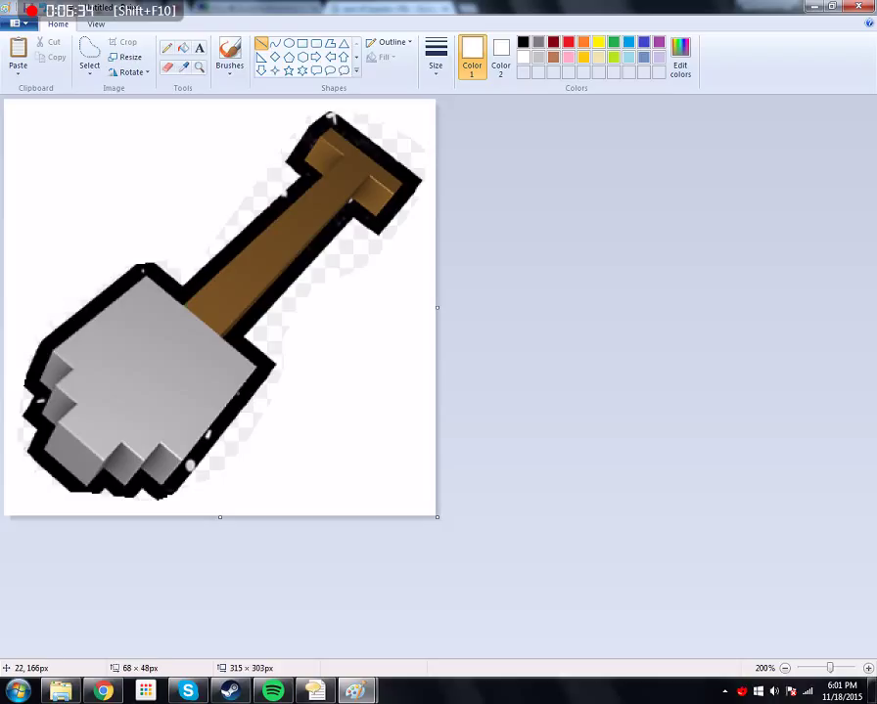
pyautogui.click(152, 226)
pyautogui.moveTo(136, 267); pyautogui.dragTo(42, 344)
pyautogui.click(152, 246)
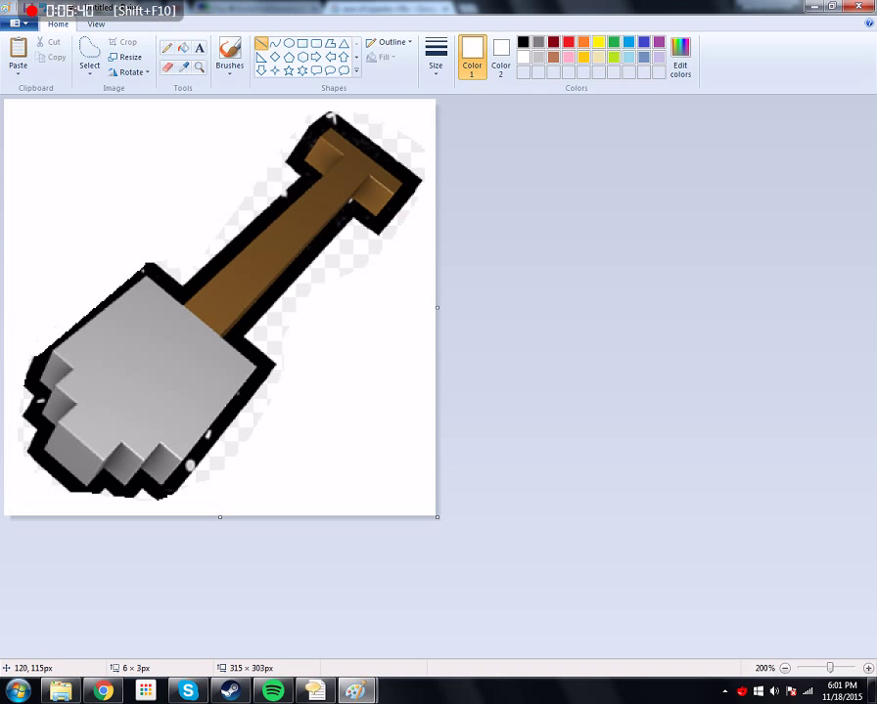
pyautogui.moveTo(190, 281); pyautogui.dragTo(271, 157)
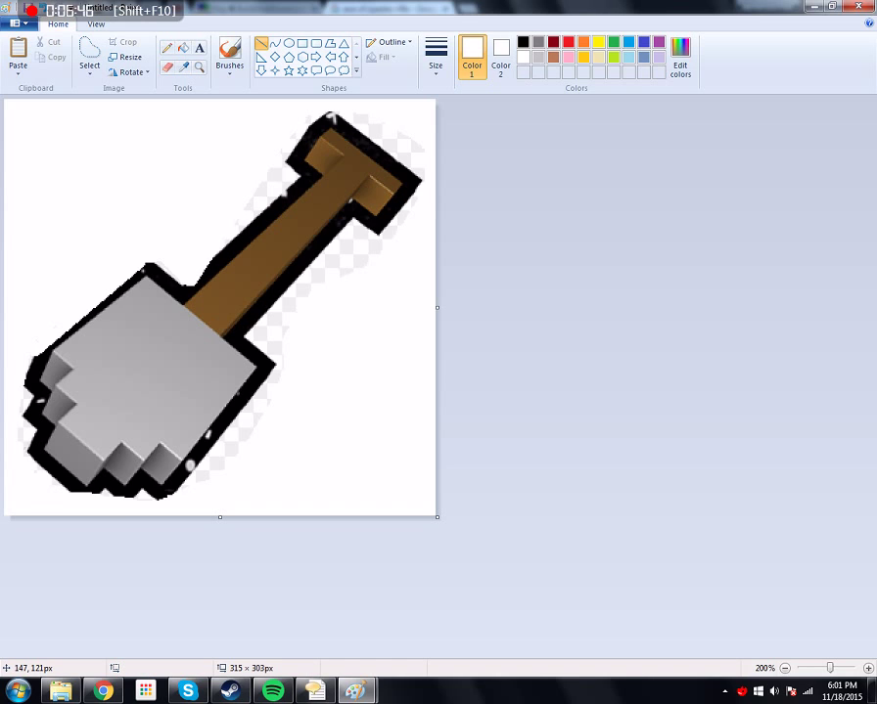
pyautogui.moveTo(203, 264); pyautogui.dragTo(304, 133)
pyautogui.moveTo(431, 147); pyautogui.dragTo(430, 144)
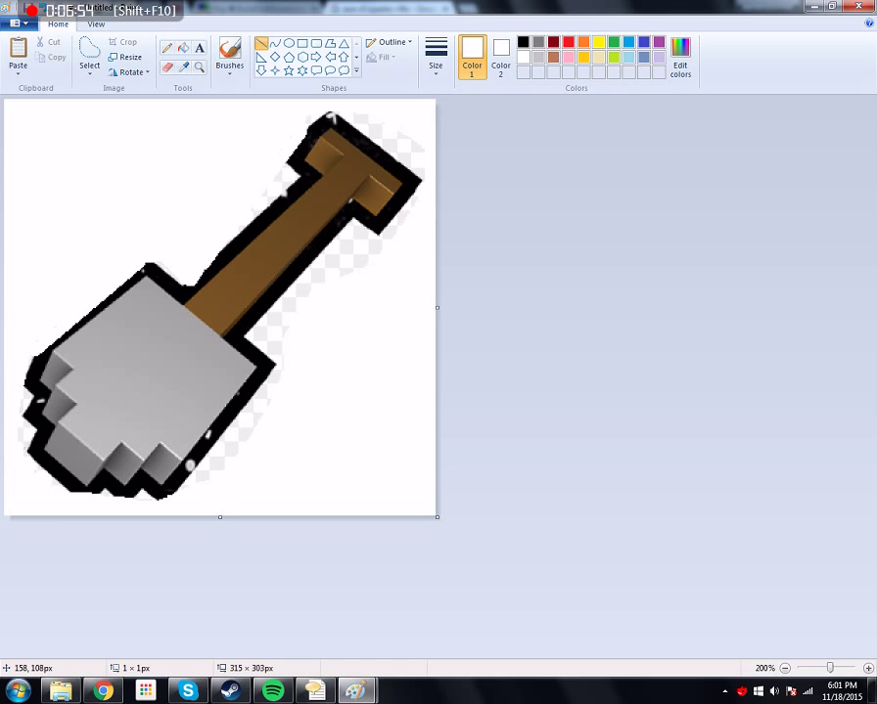
pyautogui.moveTo(227, 193); pyautogui.dragTo(228, 195)
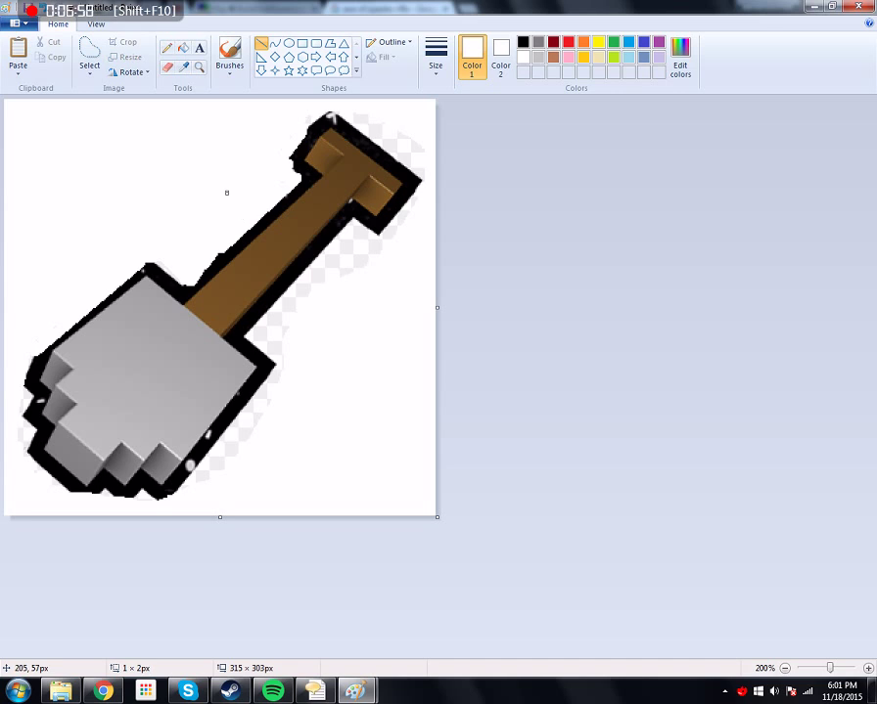
pyautogui.click(224, 236)
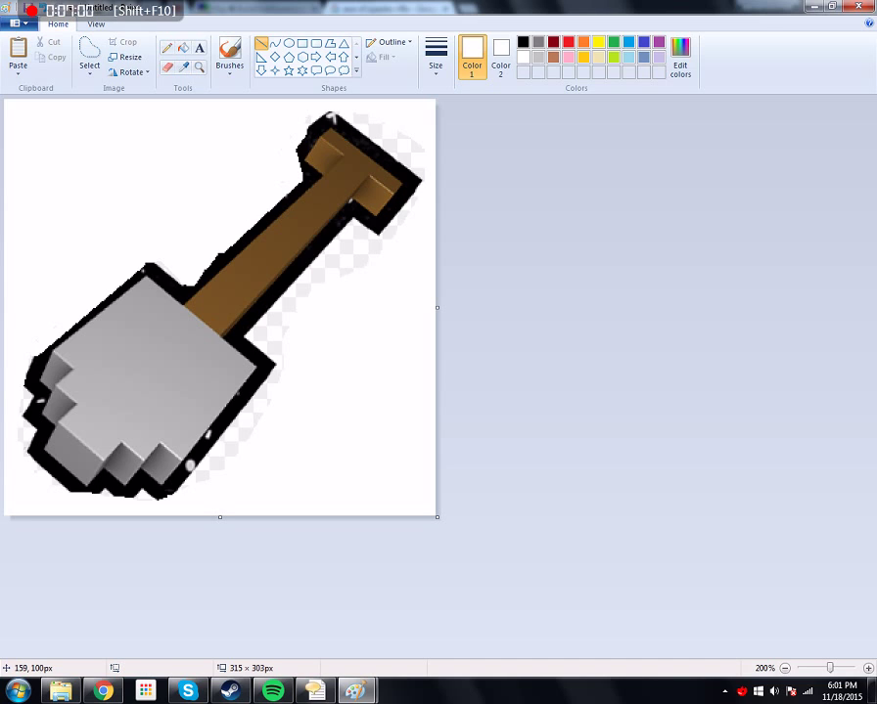
# Whiten along the shaft's edges and the checkered shadow below the handle
pyautogui.moveTo(193, 286); pyautogui.dragTo(310, 177)
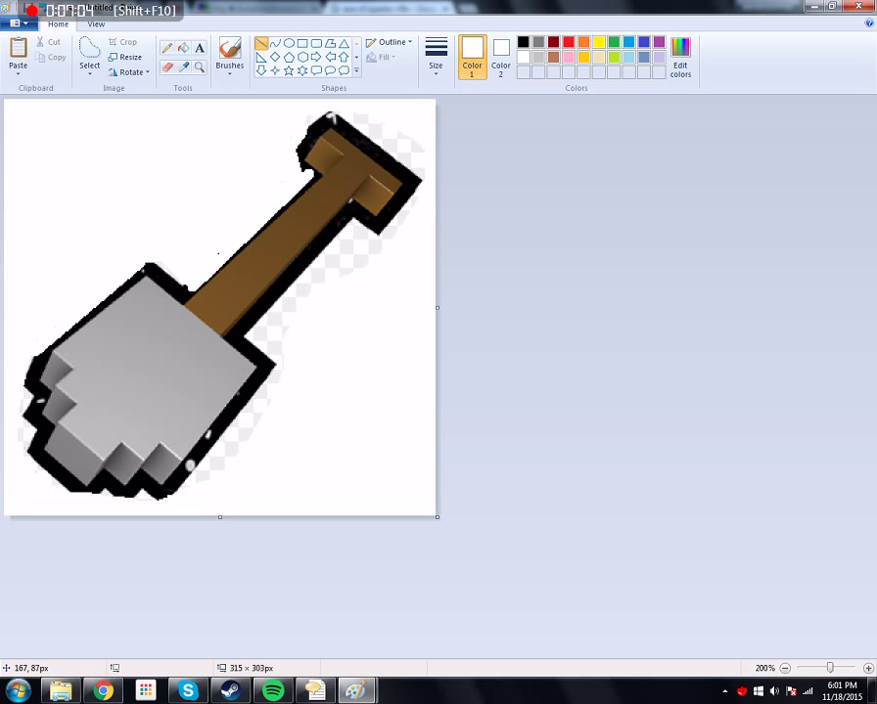
pyautogui.moveTo(146, 259); pyautogui.dragTo(173, 275)
pyautogui.click(273, 313)
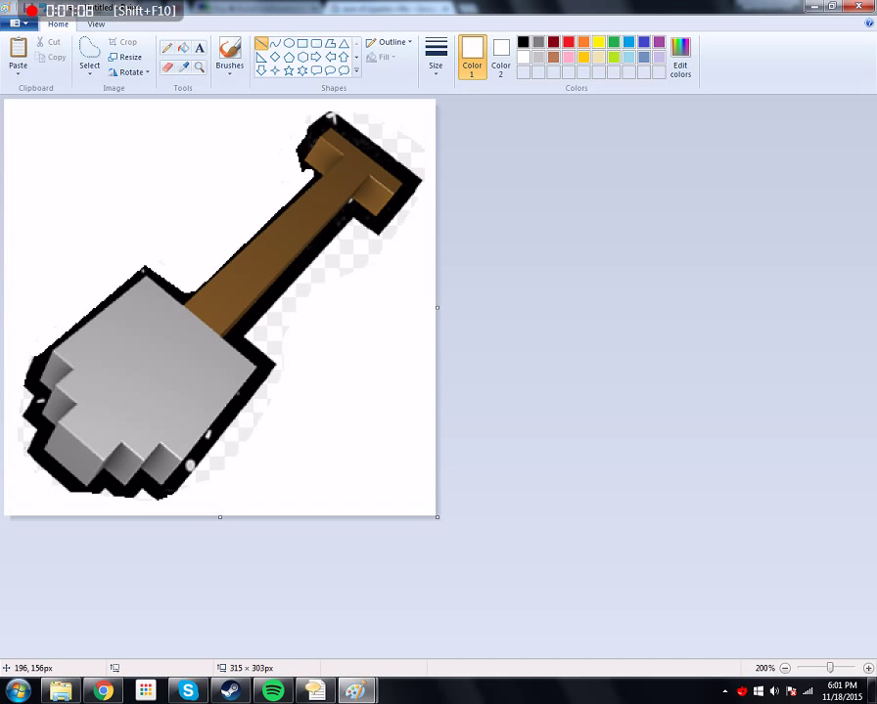
pyautogui.moveTo(239, 341)
pyautogui.mouseDown()
pyautogui.moveTo(357, 216)
pyautogui.moveTo(384, 233)
pyautogui.mouseUp()
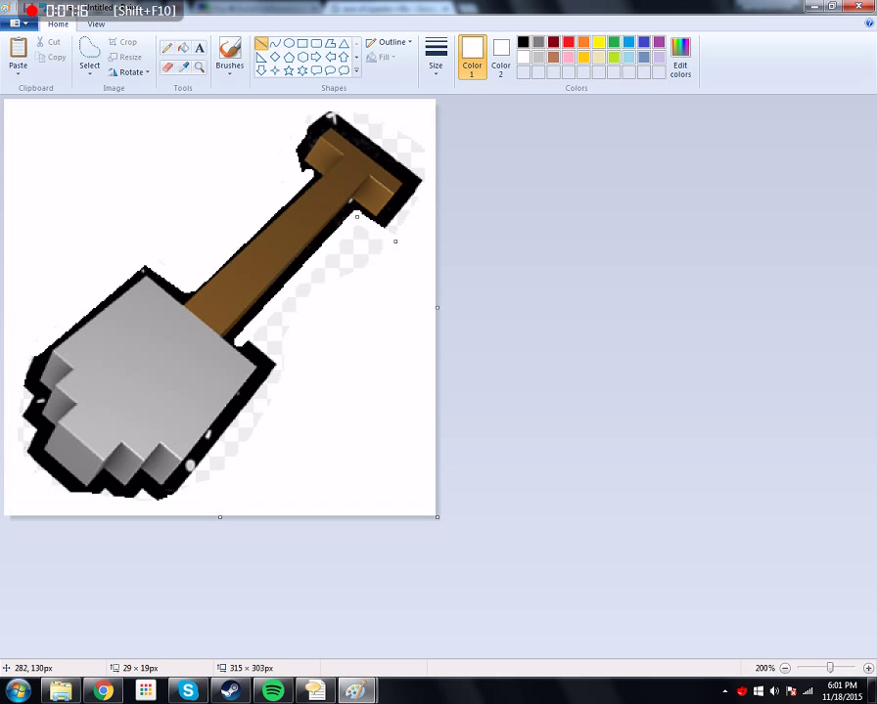
pyautogui.click(386, 245)
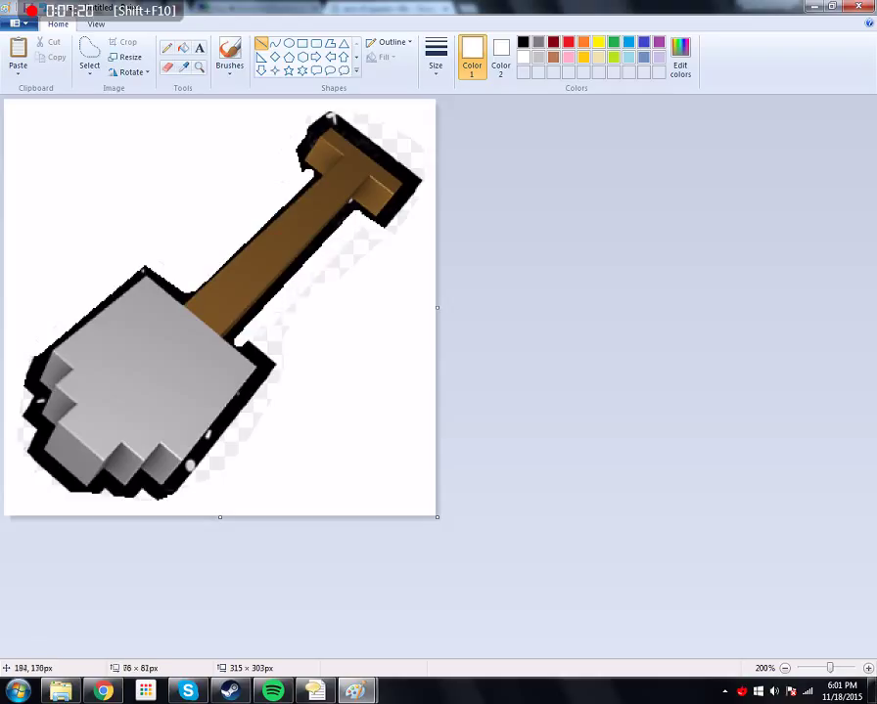
pyautogui.moveTo(366, 224); pyautogui.dragTo(255, 345)
pyautogui.click(407, 325)
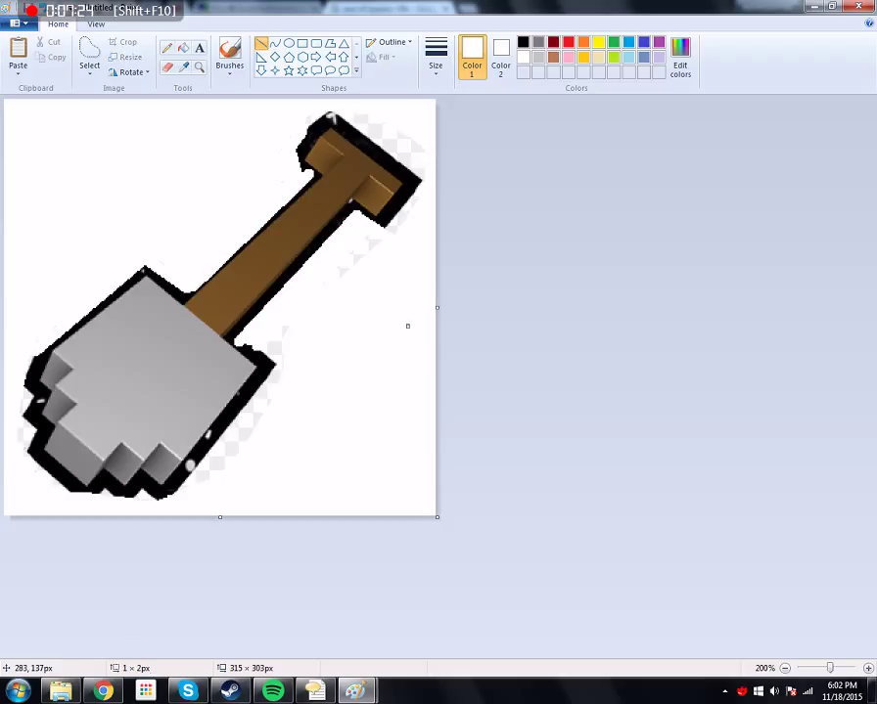
pyautogui.moveTo(369, 233); pyautogui.dragTo(263, 348)
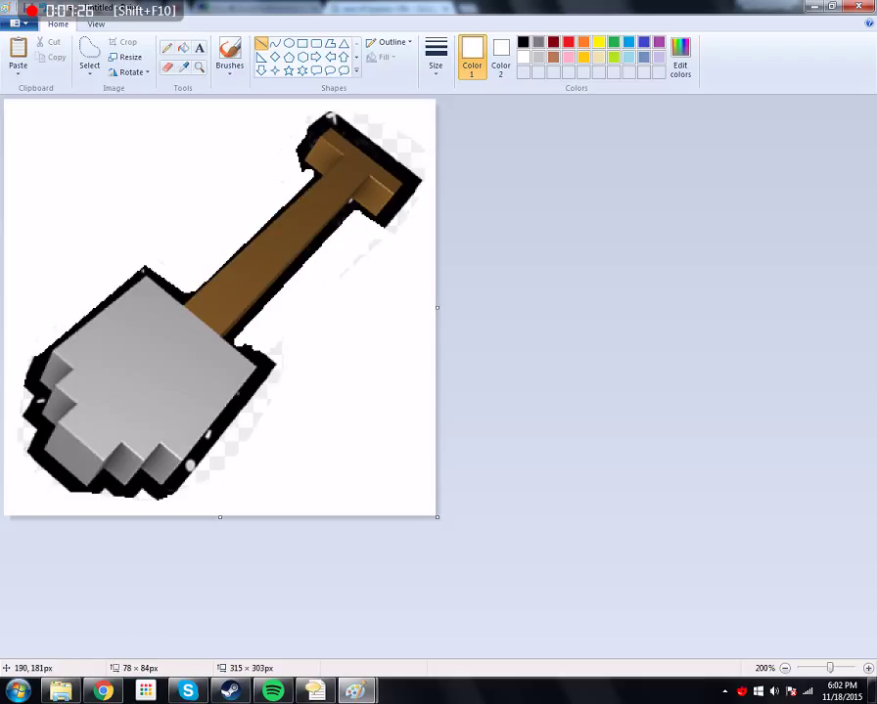
pyautogui.click(377, 232)
pyautogui.moveTo(381, 237); pyautogui.dragTo(275, 350)
pyautogui.click(361, 325)
pyautogui.click(868, 668)
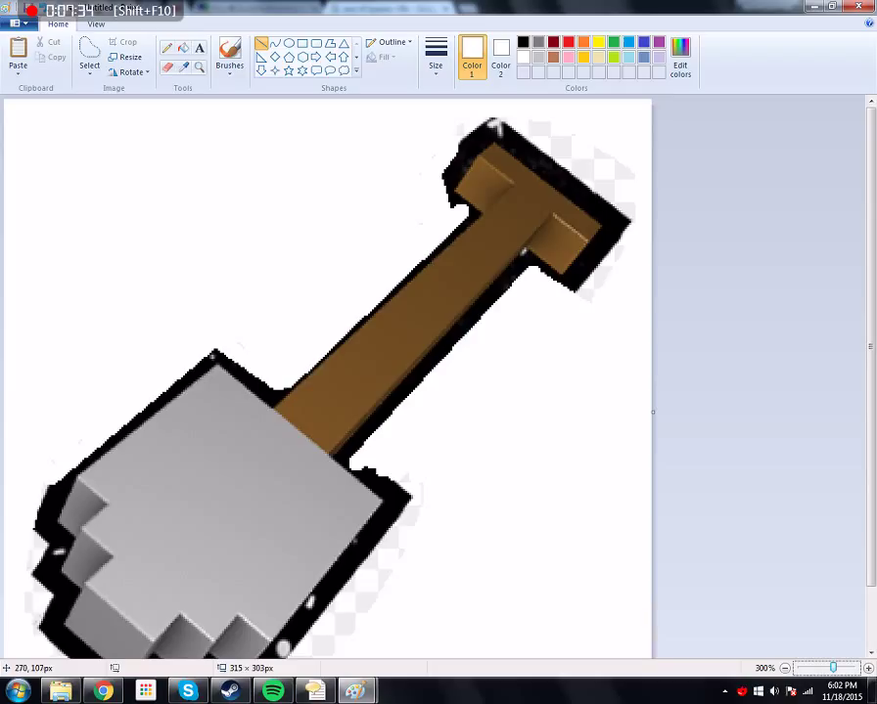
# Trim the black outline in white along the handle's lower edge and T-grip's right edge
pyautogui.moveTo(410, 458); pyautogui.dragTo(459, 557)
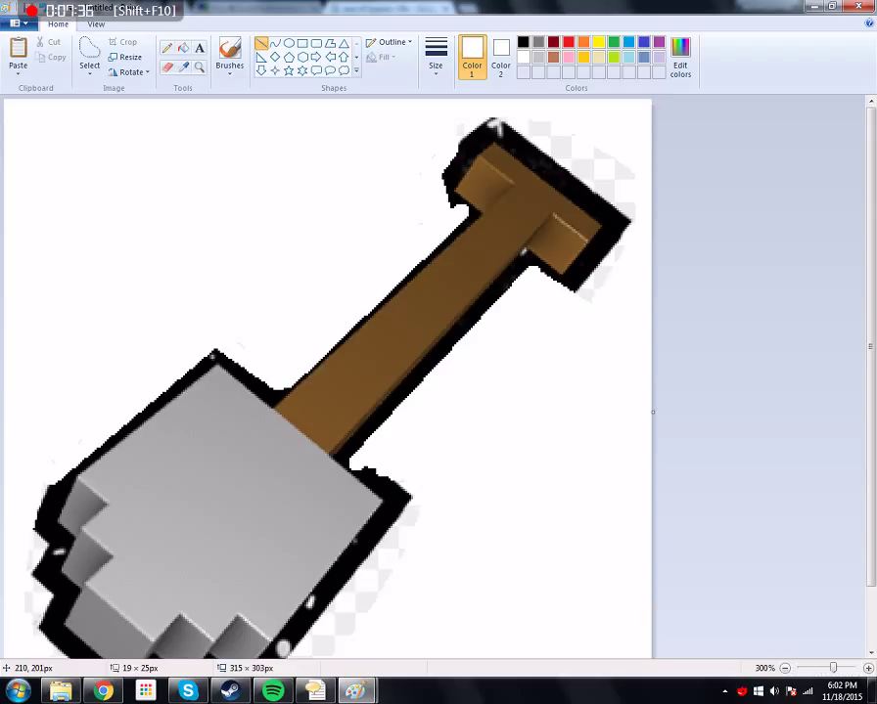
pyautogui.moveTo(389, 523); pyautogui.dragTo(418, 479)
pyautogui.moveTo(401, 526)
pyautogui.mouseDown()
pyautogui.moveTo(387, 479)
pyautogui.moveTo(357, 485)
pyautogui.mouseUp()
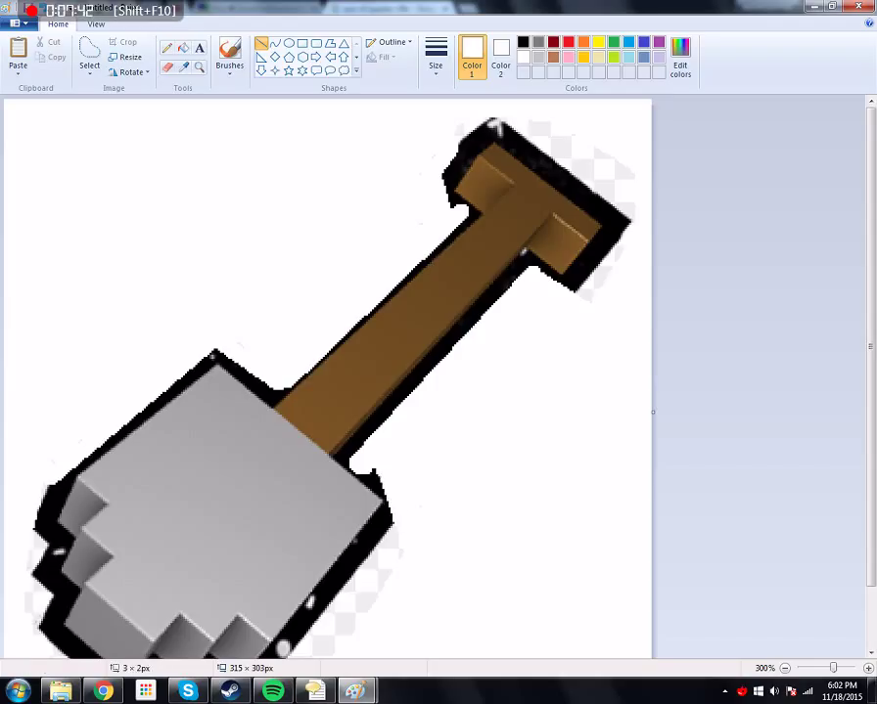
pyautogui.moveTo(349, 447); pyautogui.dragTo(521, 257)
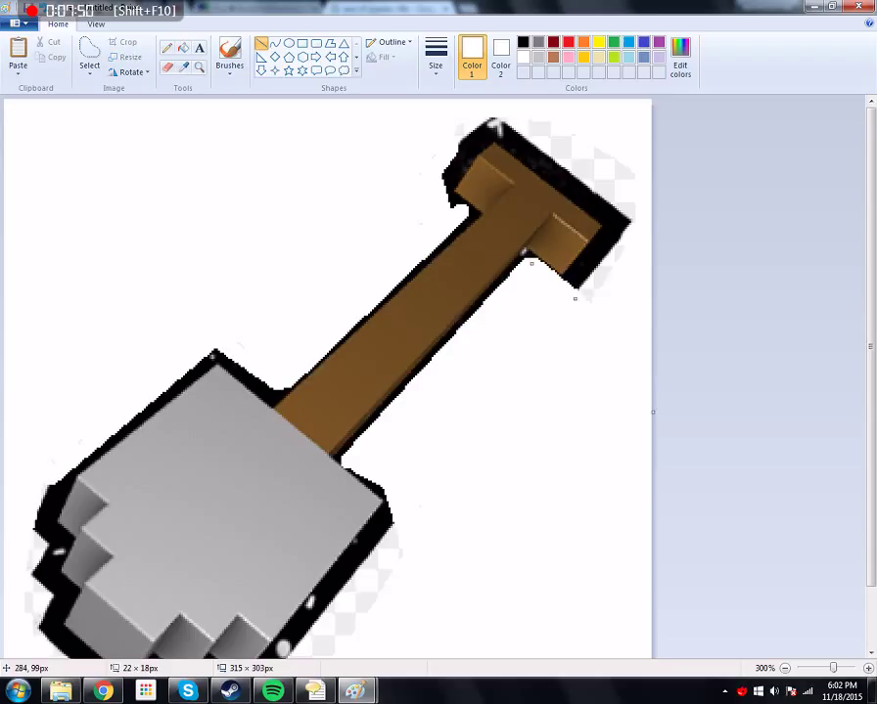
pyautogui.moveTo(636, 209)
pyautogui.mouseDown()
pyautogui.moveTo(585, 289)
pyautogui.moveTo(644, 168)
pyautogui.mouseUp()
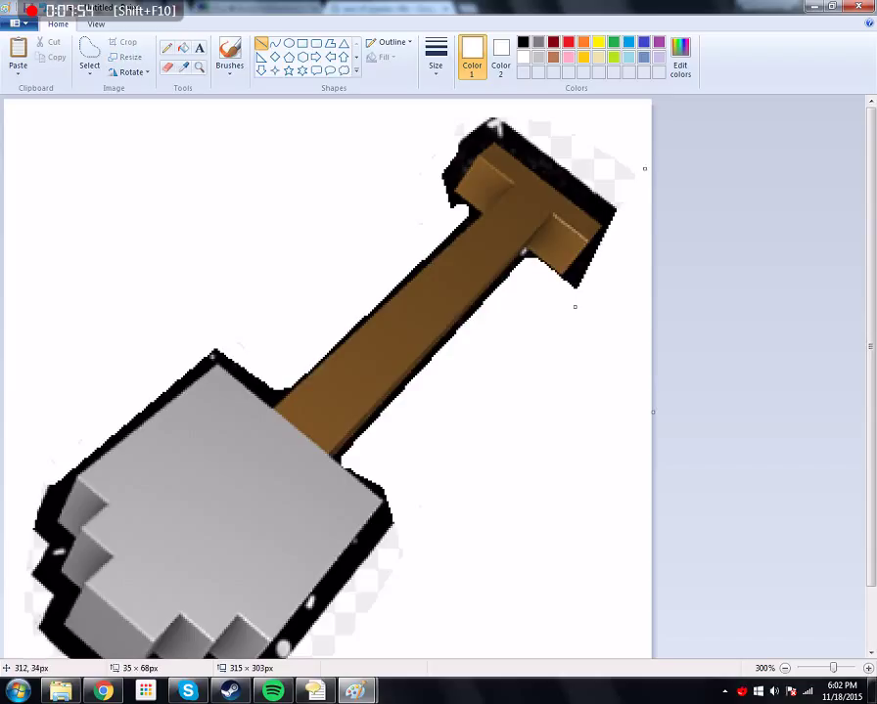
pyautogui.moveTo(570, 295); pyautogui.dragTo(640, 166)
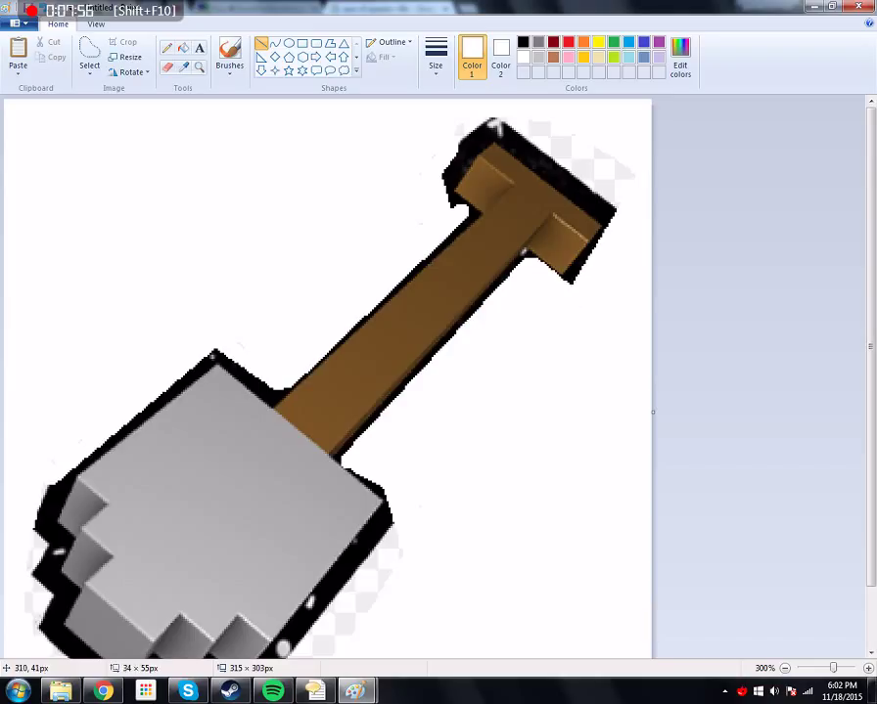
pyautogui.hotkey('ctrl', 'z')
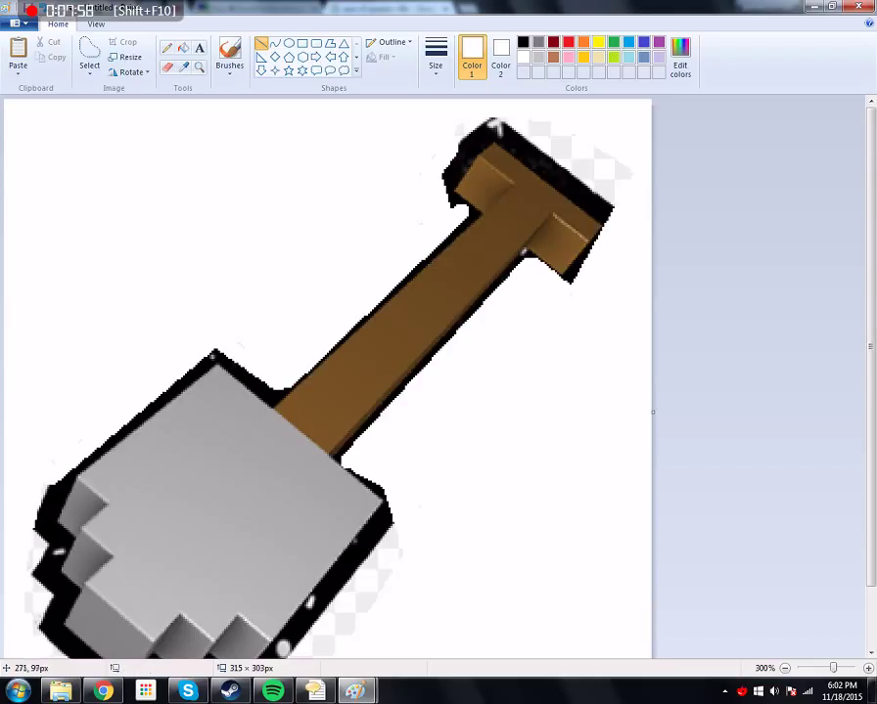
pyautogui.moveTo(571, 283); pyautogui.dragTo(599, 236)
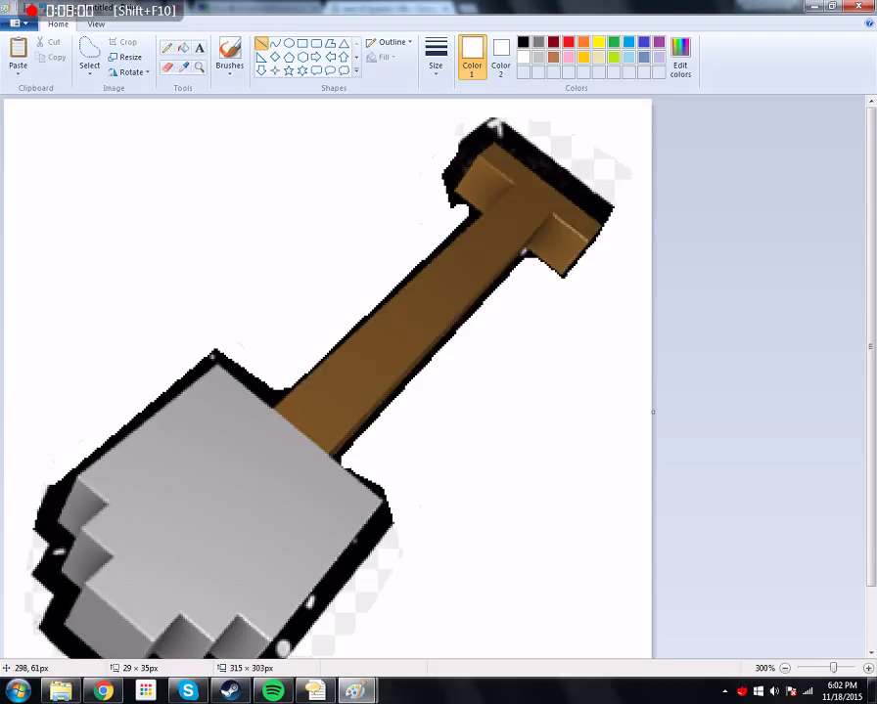
# Whiten the checkered area at top right and trim the grip's right tip and top
pyautogui.moveTo(636, 183); pyautogui.dragTo(541, 110)
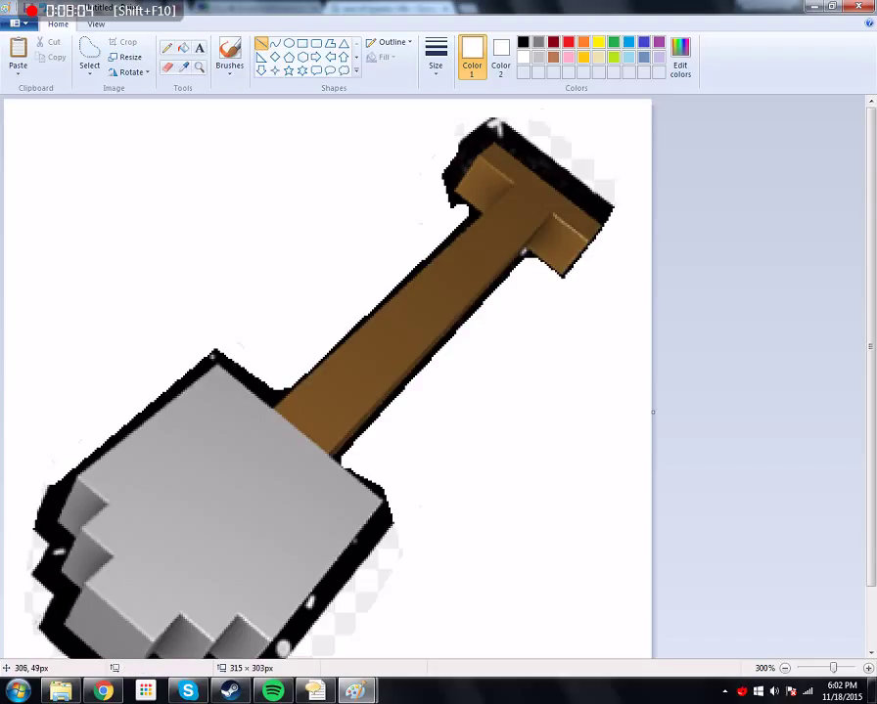
pyautogui.moveTo(627, 189); pyautogui.dragTo(524, 109)
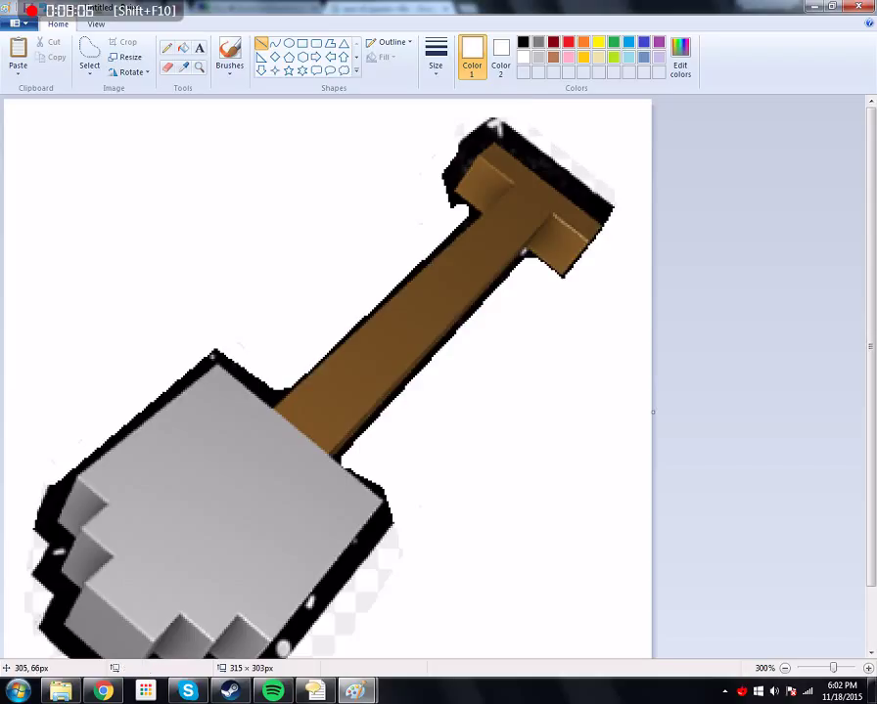
pyautogui.moveTo(575, 149); pyautogui.dragTo(570, 161)
pyautogui.moveTo(494, 124); pyautogui.dragTo(470, 118)
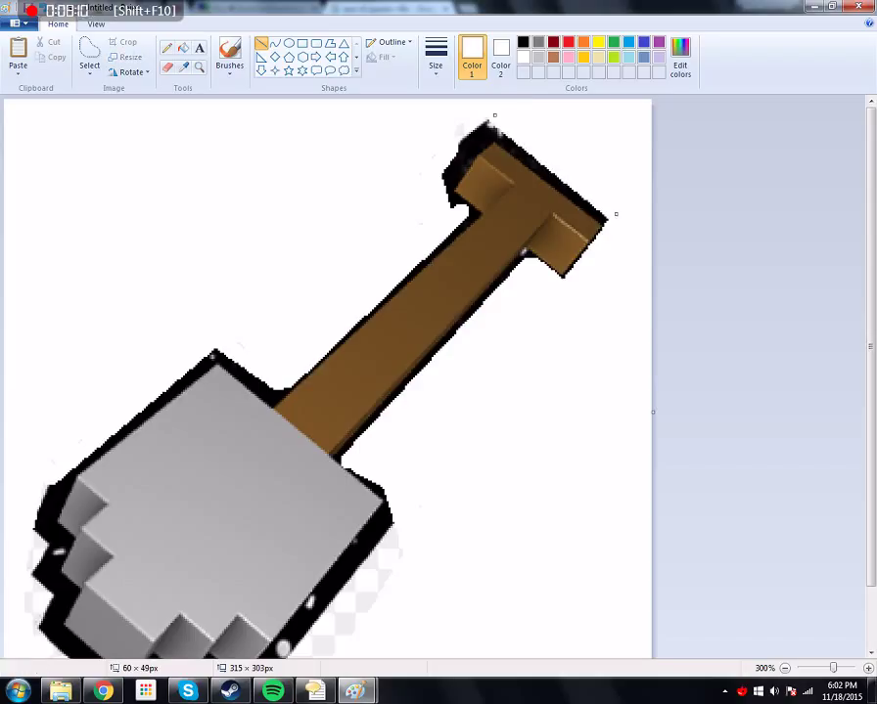
pyautogui.moveTo(468, 105)
pyautogui.mouseDown()
pyautogui.moveTo(602, 231)
pyautogui.moveTo(484, 127)
pyautogui.mouseUp()
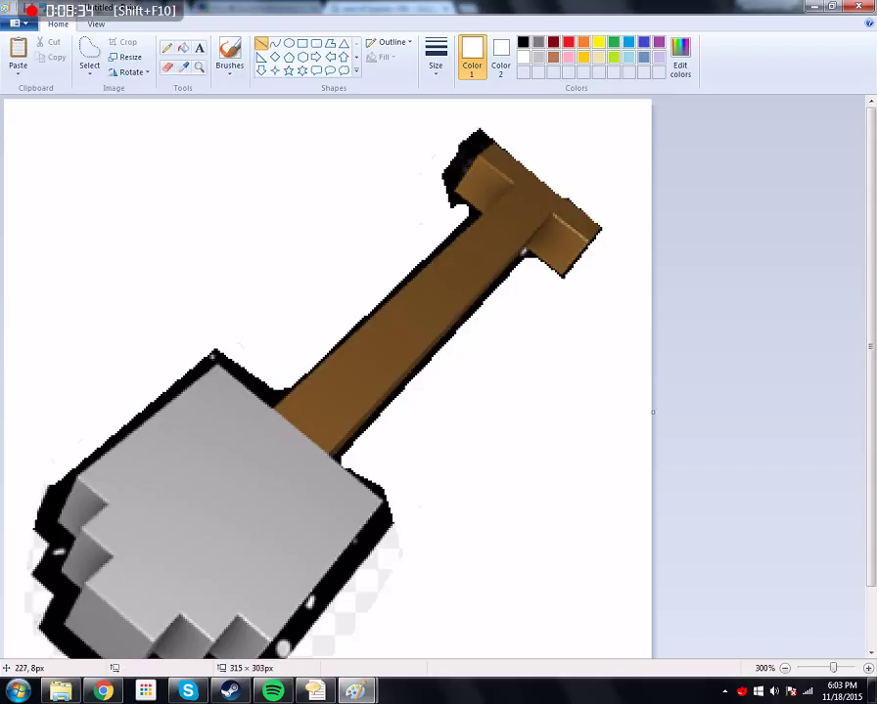
pyautogui.moveTo(469, 137); pyautogui.dragTo(469, 160)
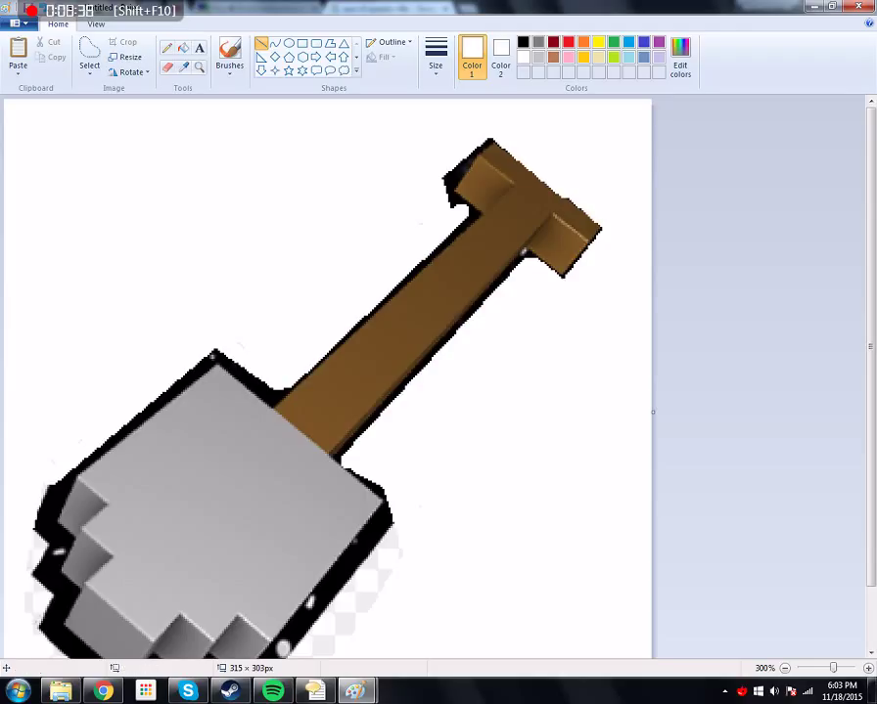
pyautogui.moveTo(334, 106); pyautogui.dragTo(316, 126)
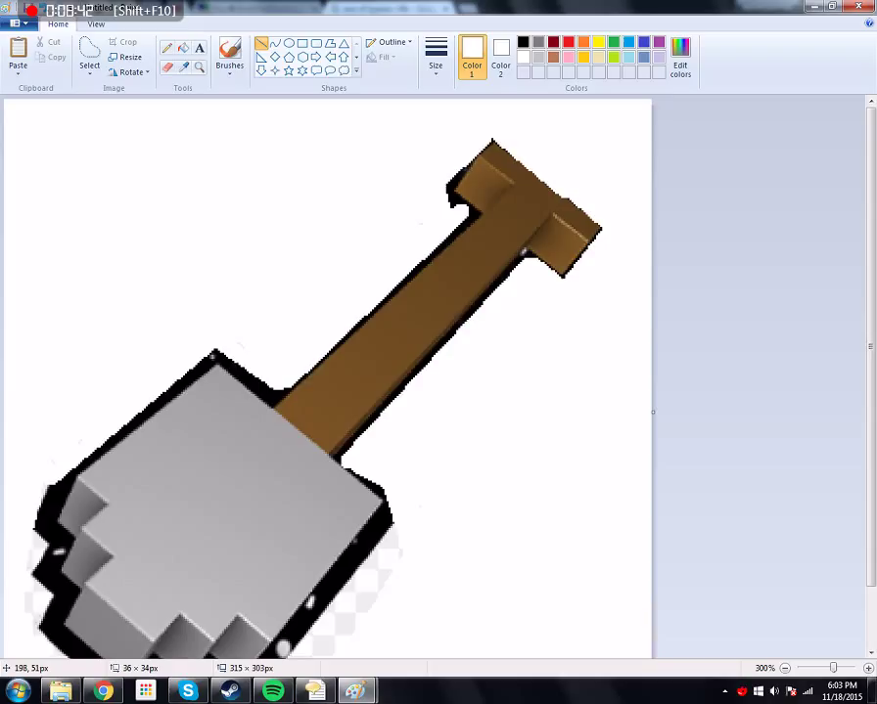
pyautogui.moveTo(481, 136); pyautogui.dragTo(410, 203)
pyautogui.press('Return')
# Thin the grip's left outline and the handle's upper-left and left edges with white
pyautogui.moveTo(439, 177); pyautogui.dragTo(447, 211)
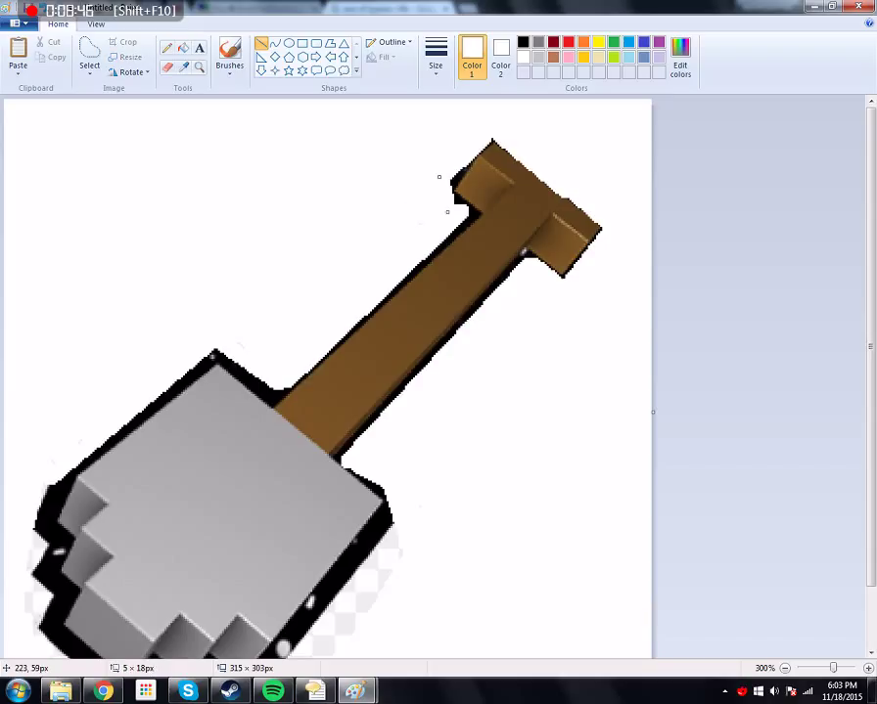
pyautogui.press('Return')
pyautogui.moveTo(437, 189); pyautogui.dragTo(480, 133)
pyautogui.press('Return')
pyautogui.moveTo(442, 192); pyautogui.dragTo(467, 207)
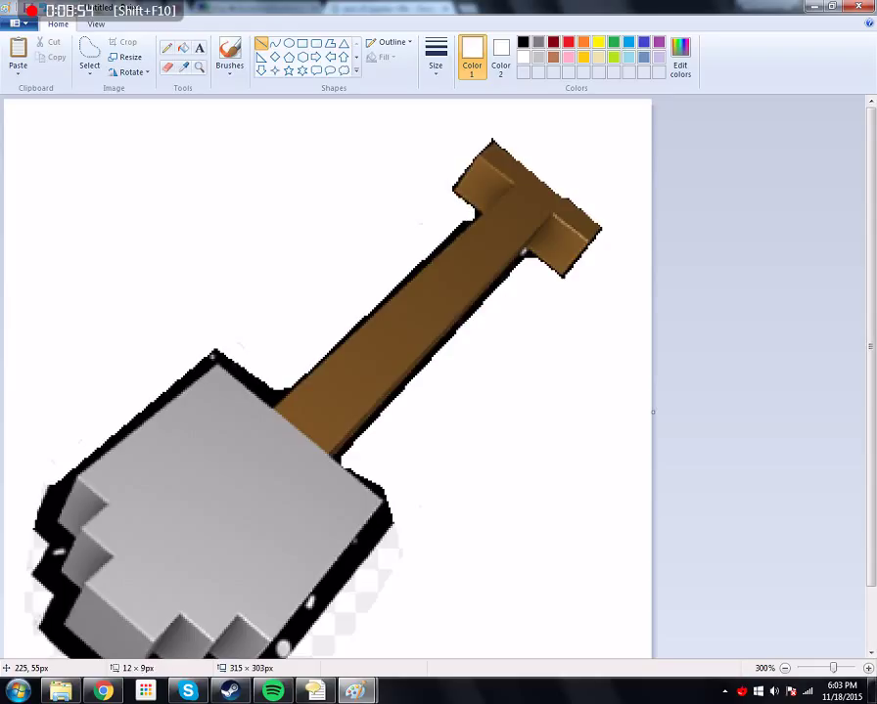
pyautogui.press('Return')
pyautogui.moveTo(475, 221); pyautogui.dragTo(413, 271)
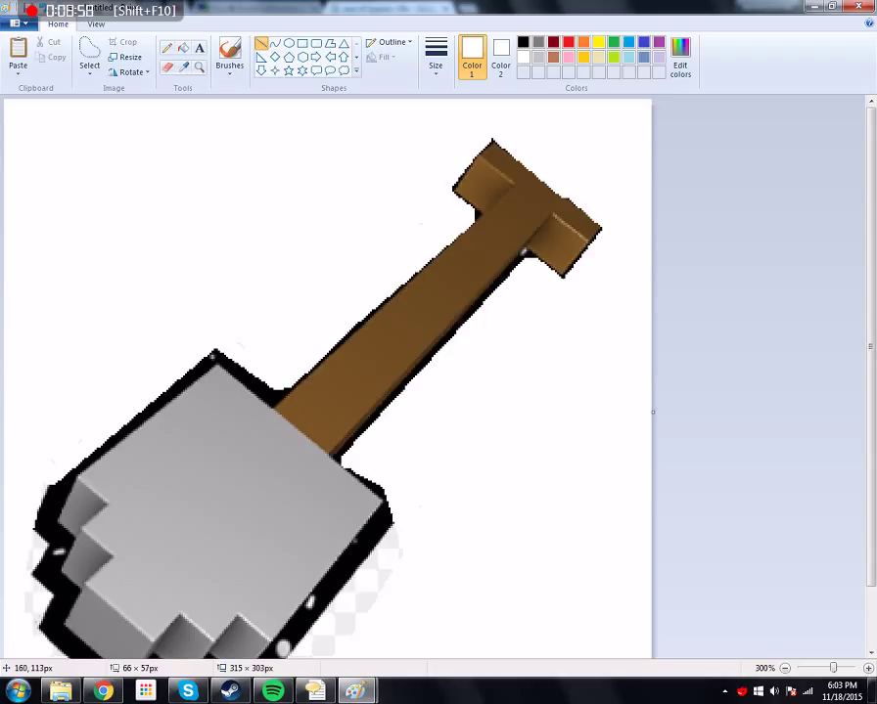
pyautogui.press('Return')
pyautogui.moveTo(215, 351); pyautogui.dragTo(278, 389)
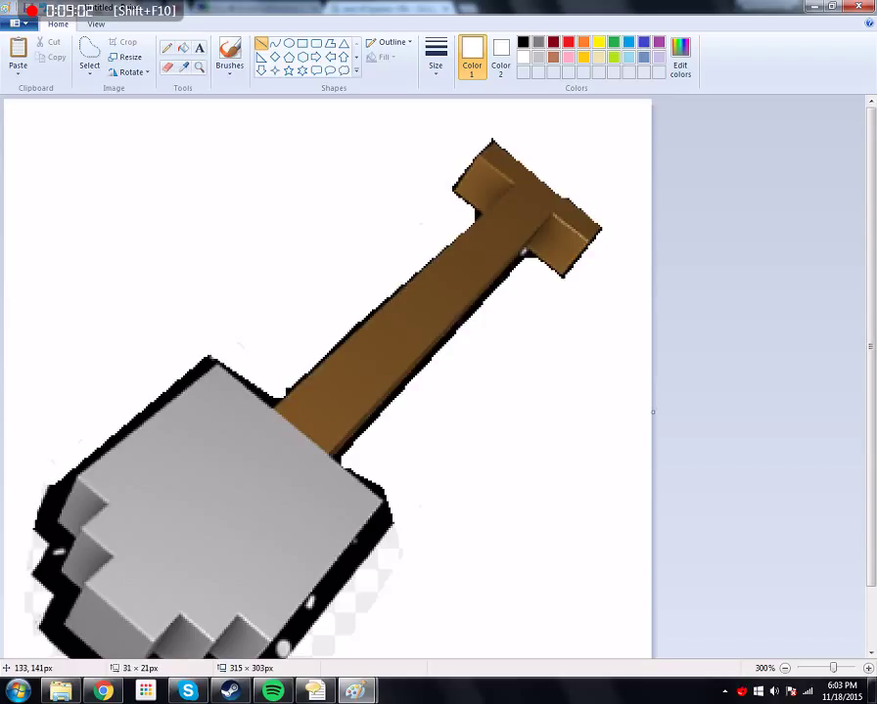
pyautogui.press('Return')
pyautogui.moveTo(287, 403); pyautogui.dragTo(305, 375)
pyautogui.press('Return')
# Redraw the blade's upper-left and left edges as straight black outline lines
pyautogui.moveTo(99, 467); pyautogui.dragTo(123, 429)
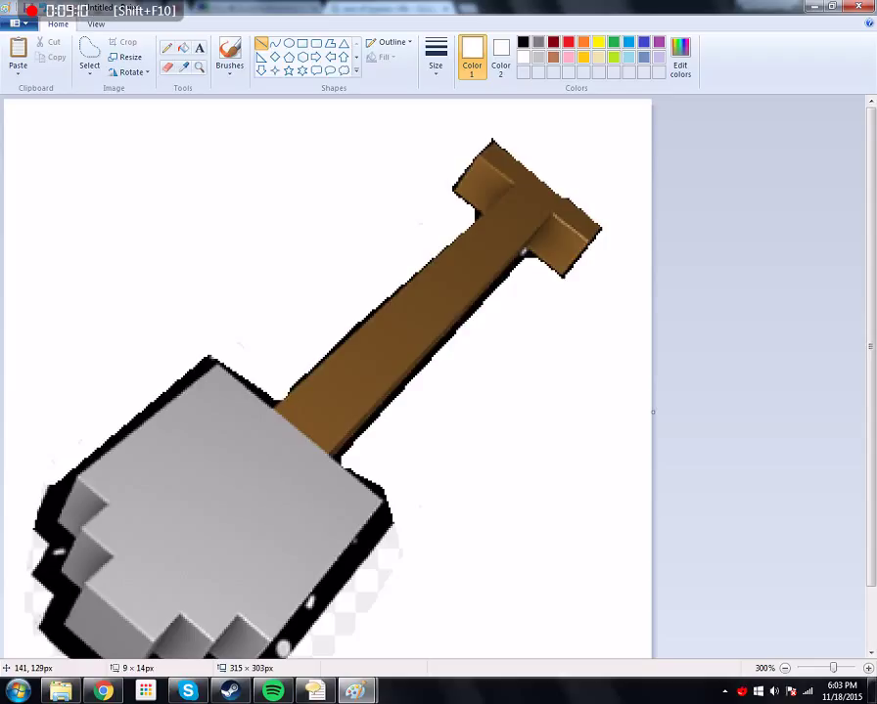
pyautogui.press('Return')
pyautogui.moveTo(99, 467); pyautogui.dragTo(131, 431)
pyautogui.press('Return')
pyautogui.moveTo(216, 362); pyautogui.dragTo(73, 476)
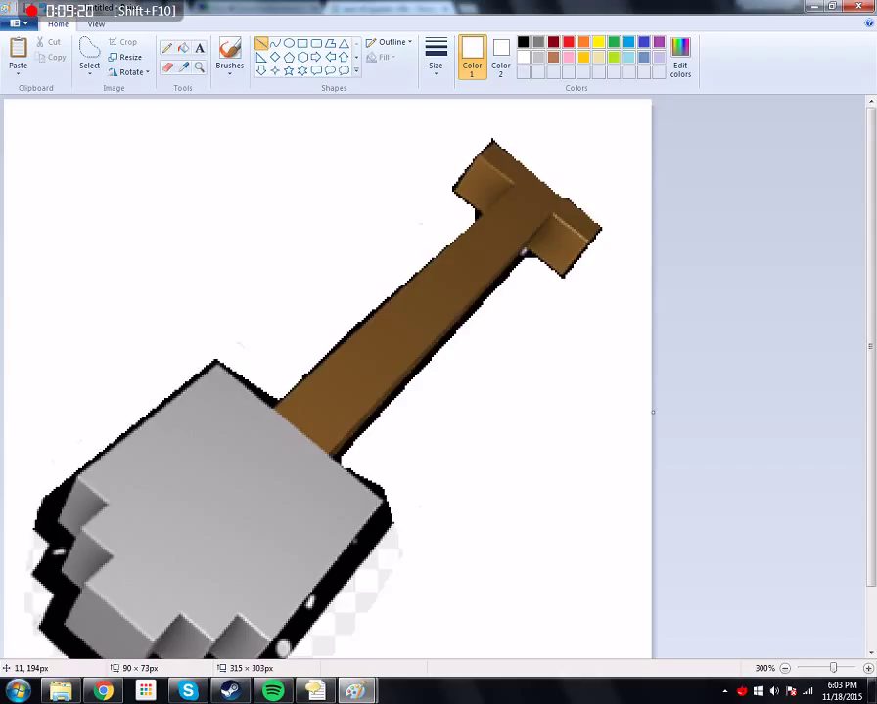
pyautogui.press('Return')
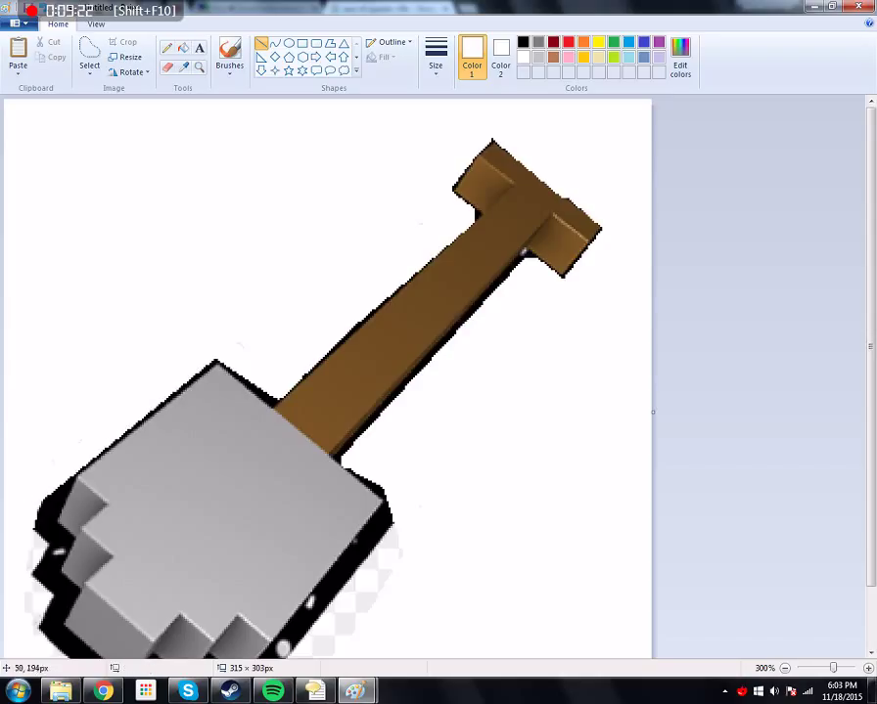
pyautogui.moveTo(40, 478); pyautogui.dragTo(19, 637)
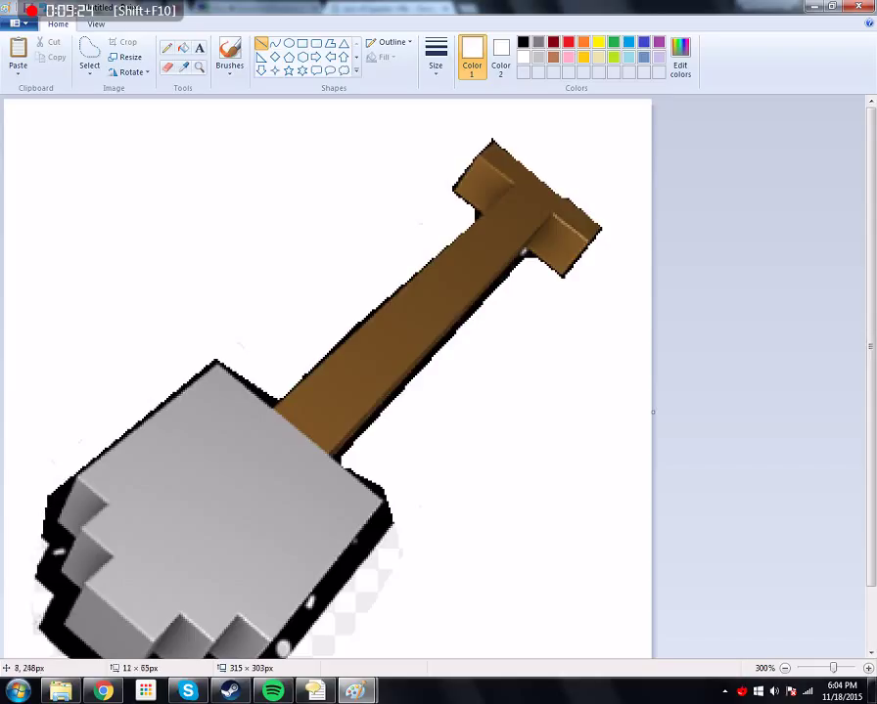
pyautogui.press('Return')
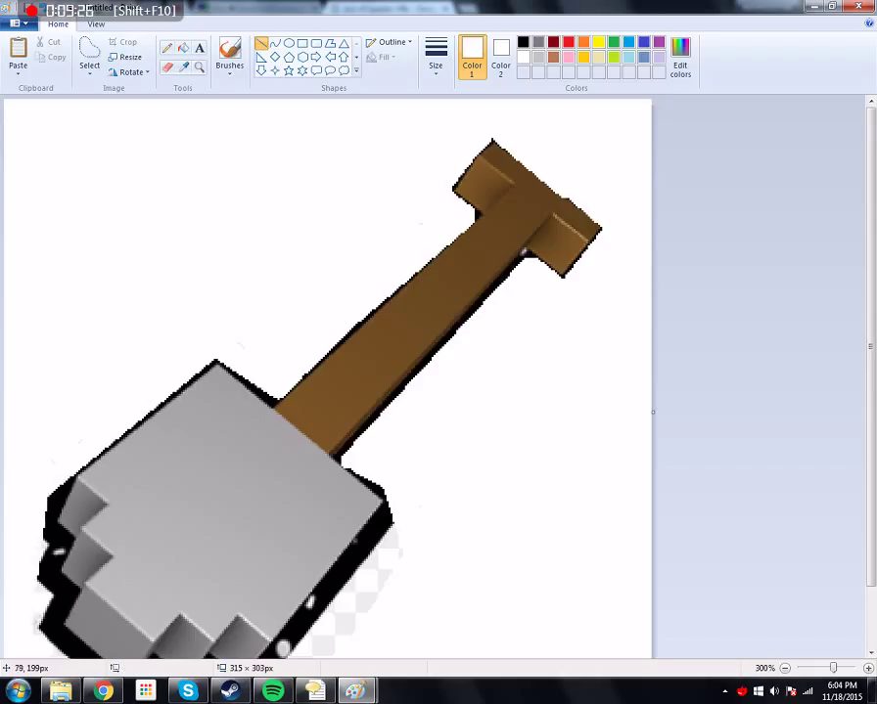
pyautogui.moveTo(53, 483); pyautogui.dragTo(36, 643)
pyautogui.press('Return')
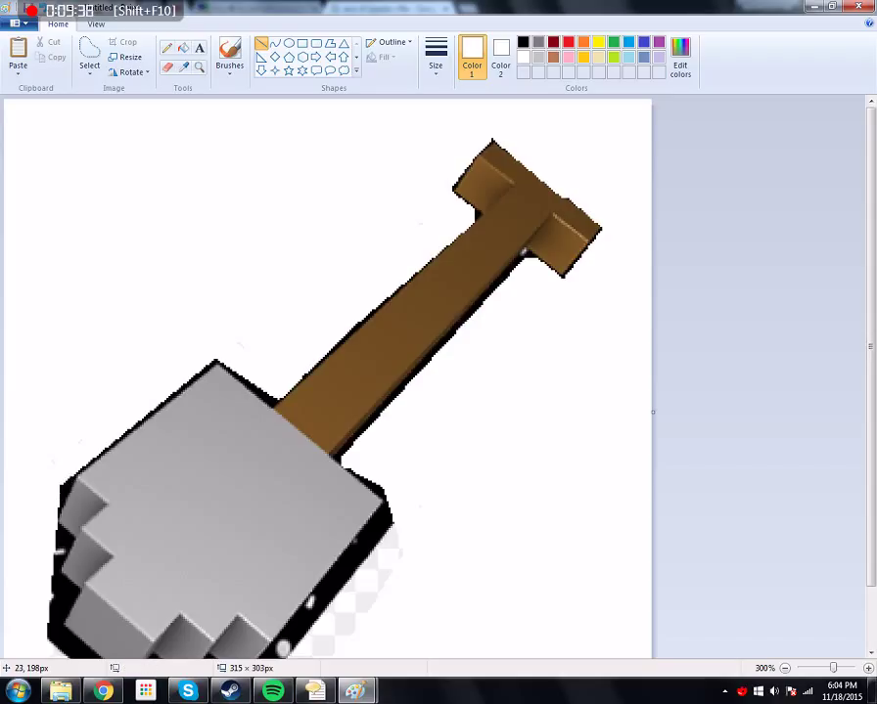
pyautogui.moveTo(69, 475); pyautogui.dragTo(49, 525)
# Clear stray pixels along the blade's left edge and bottom-left corner
pyautogui.scroll(-2, 280, 420)
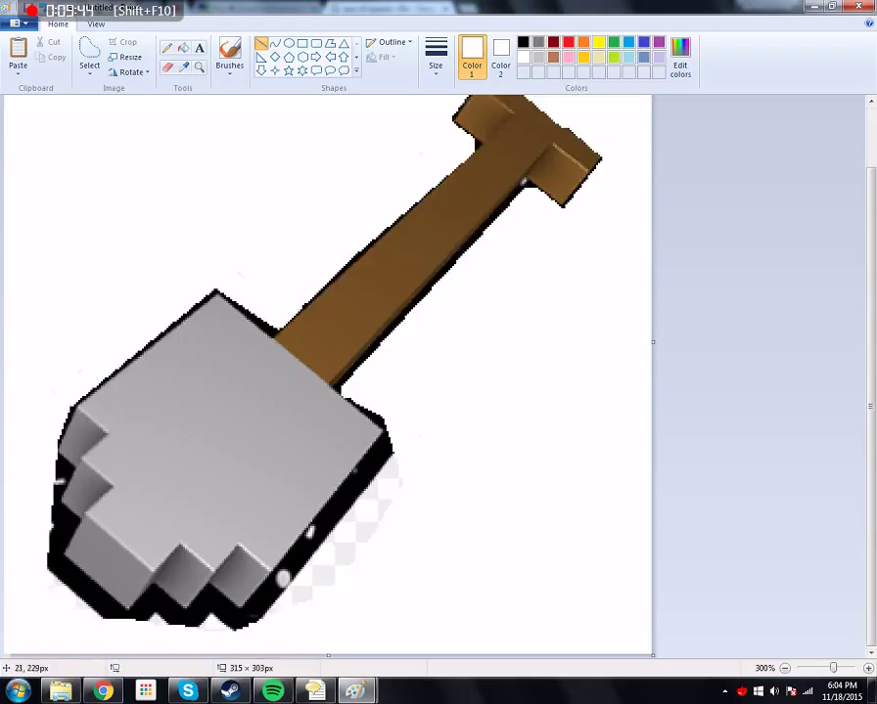
pyautogui.moveTo(55, 577); pyautogui.dragTo(97, 617)
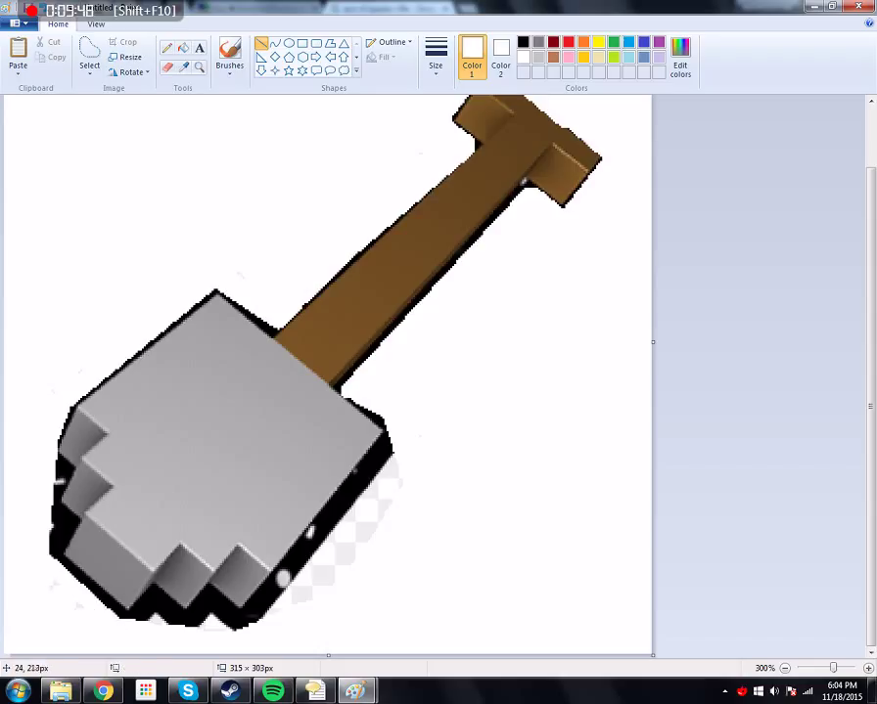
pyautogui.moveTo(58, 461)
pyautogui.mouseDown()
pyautogui.moveTo(67, 479)
pyautogui.moveTo(79, 480)
pyautogui.moveTo(54, 482)
pyautogui.moveTo(47, 553)
pyautogui.mouseUp()
pyautogui.press('Escape')
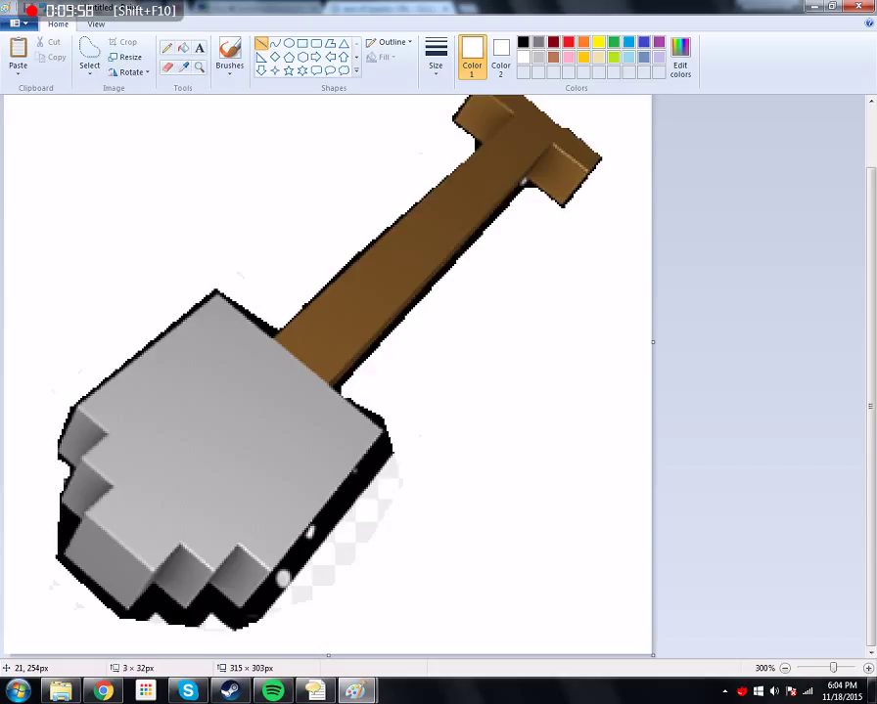
pyautogui.press('Escape')
pyautogui.moveTo(49, 556); pyautogui.dragTo(131, 631)
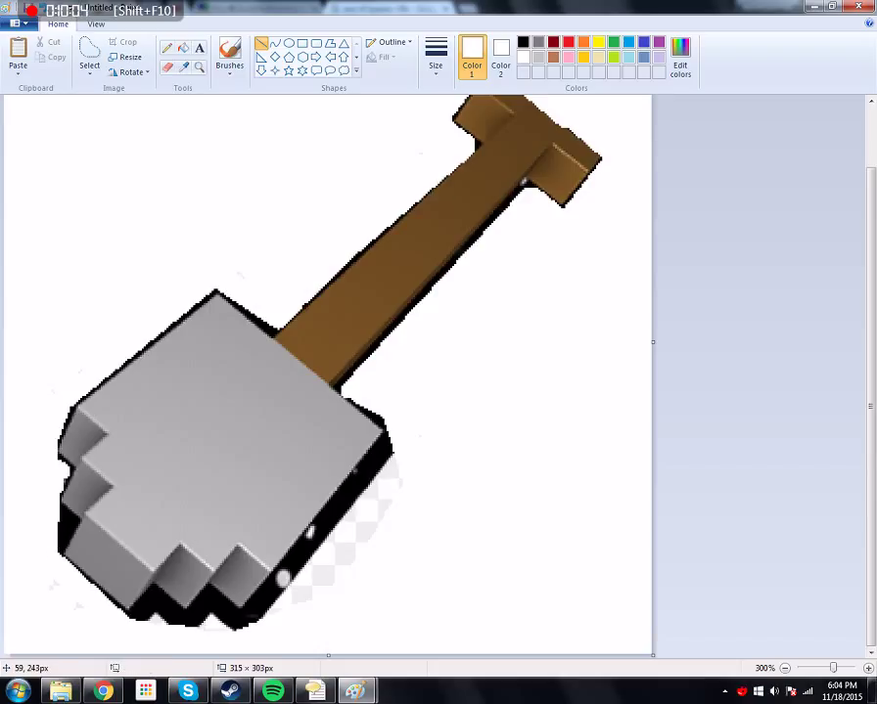
pyautogui.moveTo(131, 626); pyautogui.dragTo(163, 602)
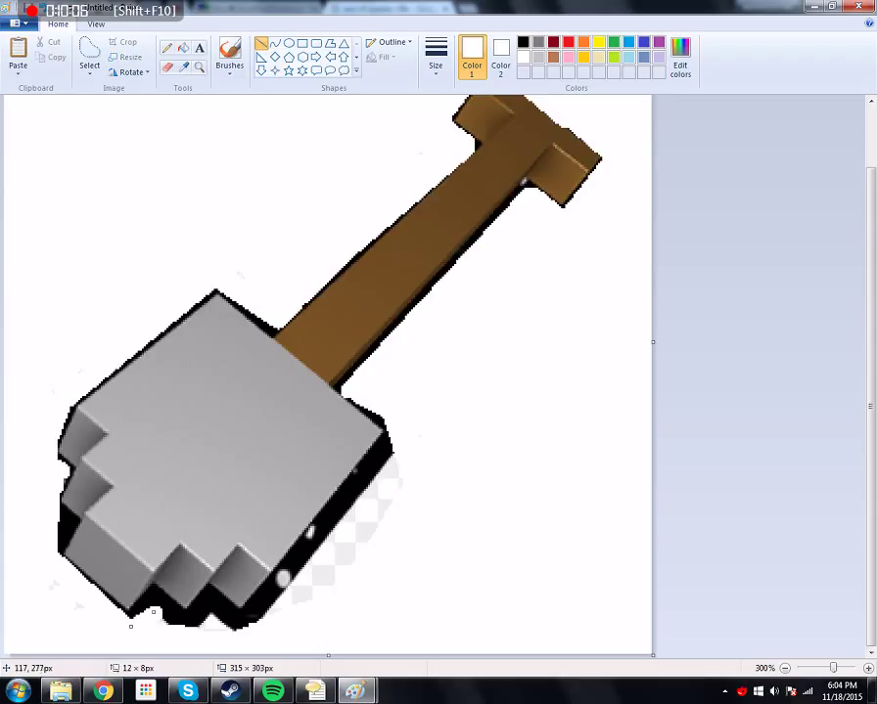
pyautogui.click(64, 650)
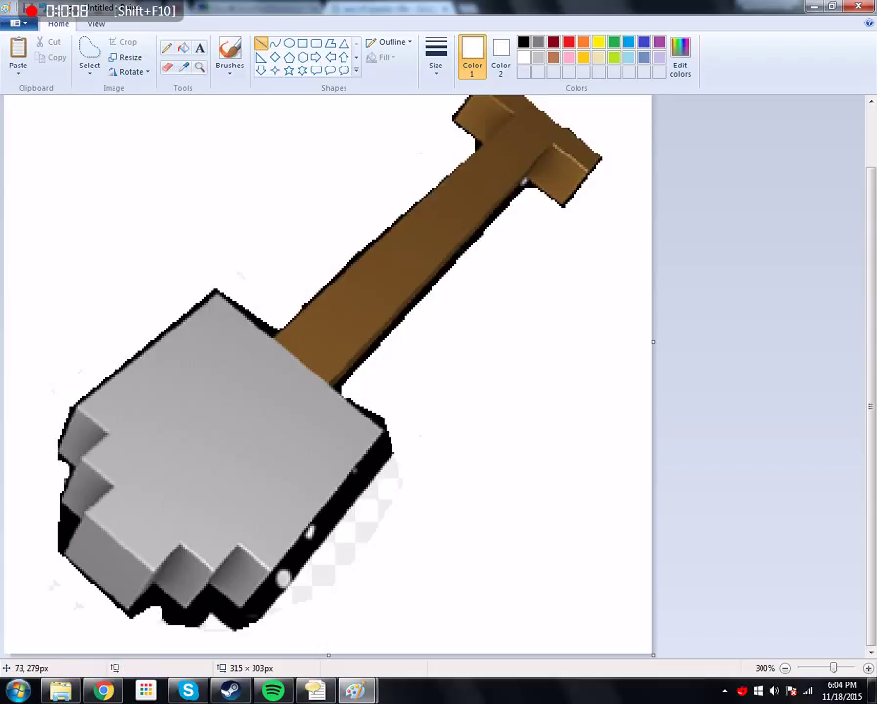
# Clear stray pixels along the blade's bottom edge, undoing one unwanted erase
pyautogui.moveTo(152, 605); pyautogui.dragTo(184, 628)
pyautogui.click(178, 604)
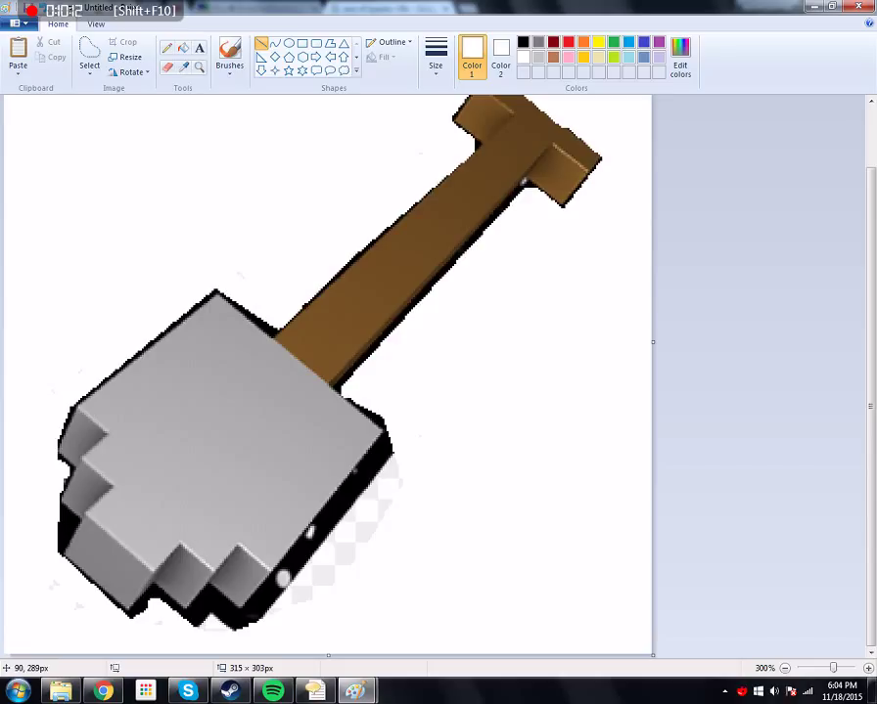
pyautogui.moveTo(187, 620); pyautogui.dragTo(219, 594)
pyautogui.hotkey('ctrl', 'z')
pyautogui.moveTo(214, 609); pyautogui.dragTo(259, 633)
pyautogui.click(53, 633)
pyautogui.click(75, 633)
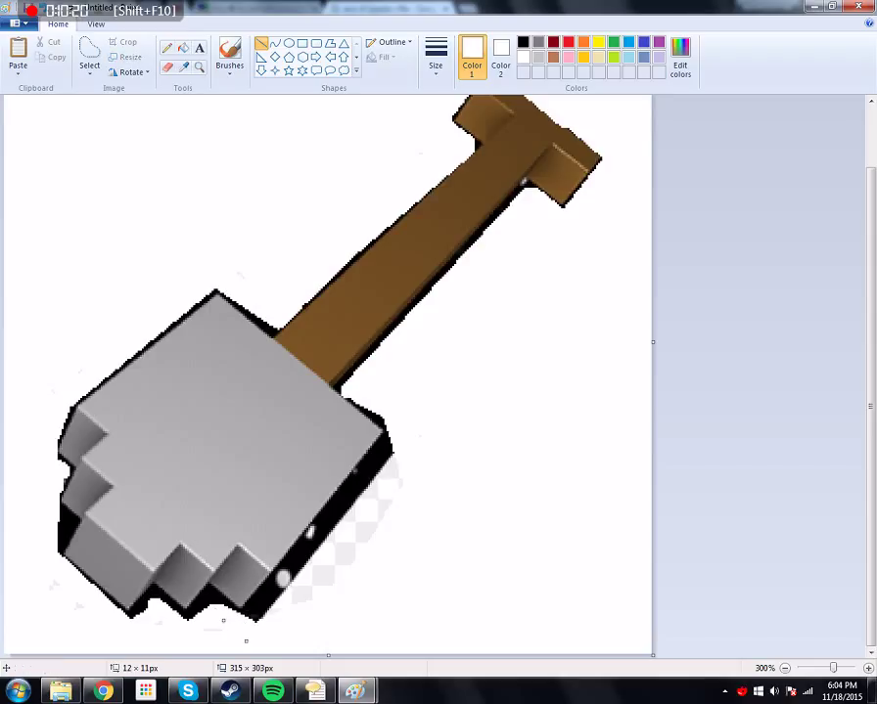
# Clear stray pixels around the blade's left notch
pyautogui.moveTo(104, 468); pyautogui.dragTo(59, 471)
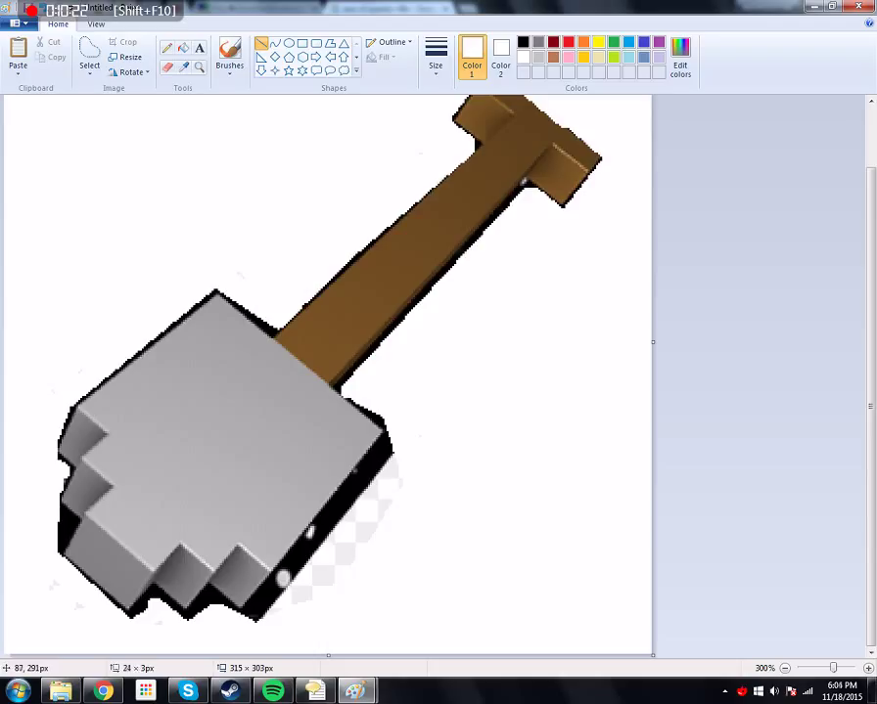
pyautogui.press('Escape')
pyautogui.moveTo(104, 467); pyautogui.dragTo(45, 406)
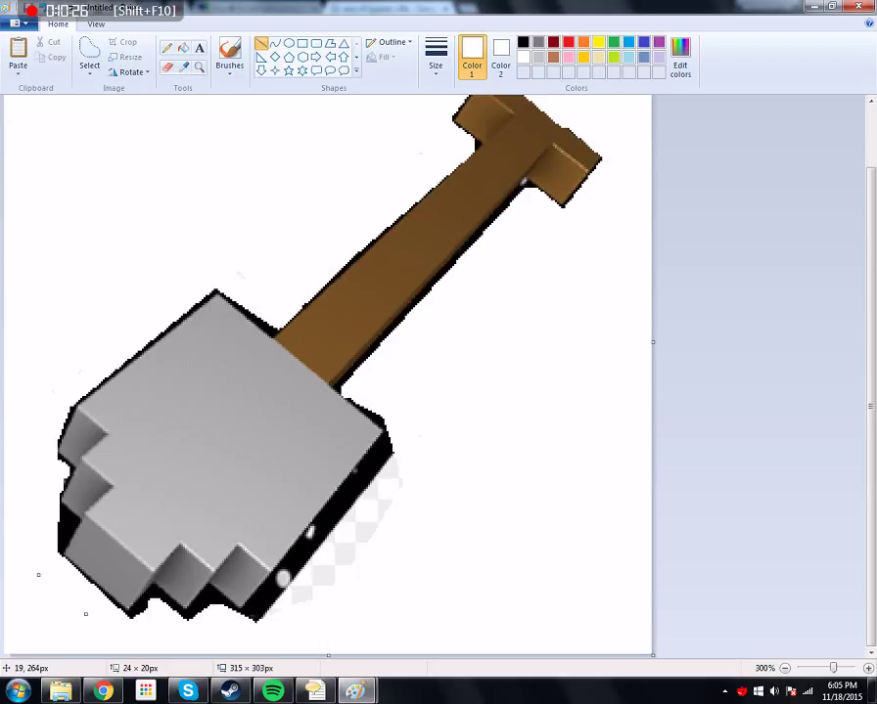
pyautogui.click(253, 503)
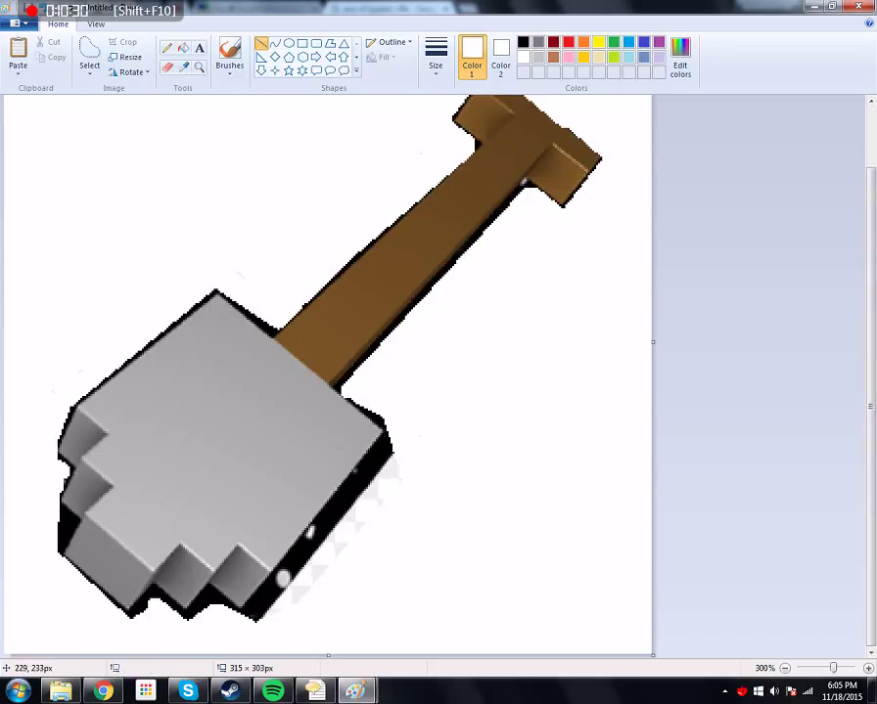
# Delete the leftover checkerboard and black shadow at the blade's lower right
pyautogui.moveTo(285, 616); pyautogui.dragTo(431, 461)
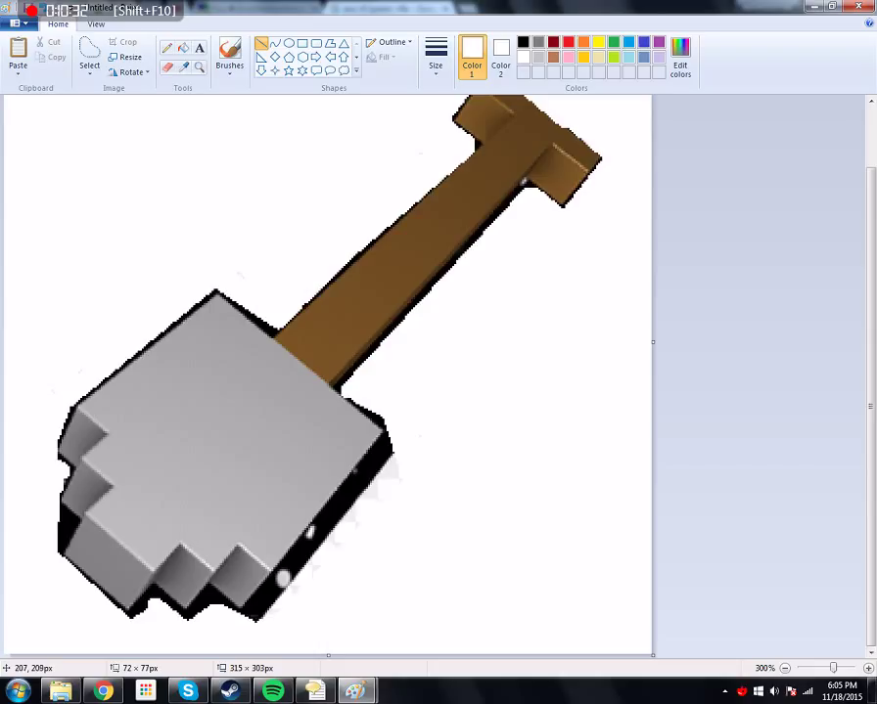
pyautogui.click(268, 614)
pyautogui.moveTo(259, 622); pyautogui.dragTo(412, 439)
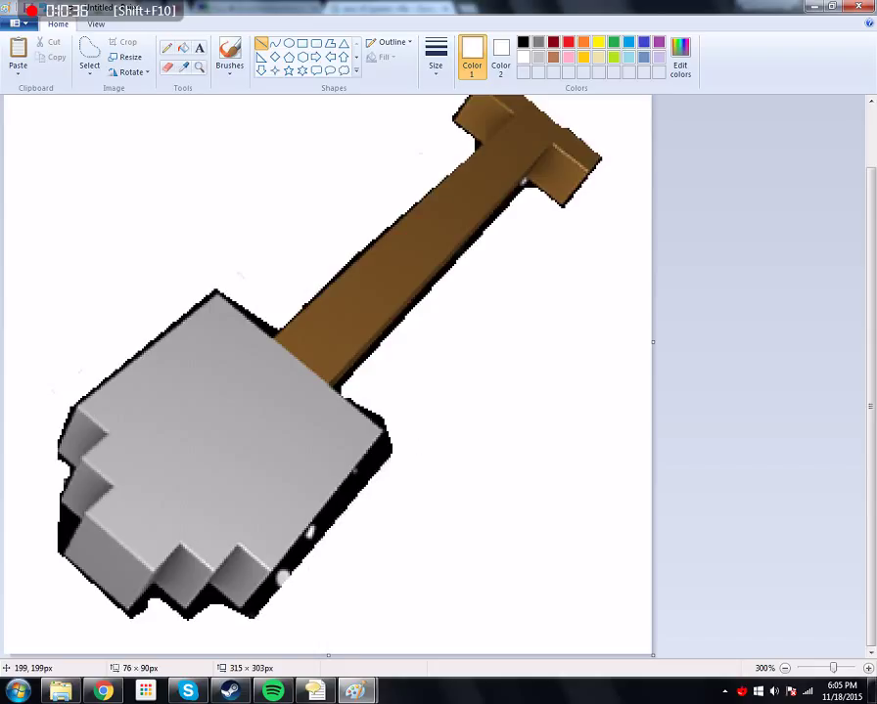
pyautogui.click(341, 618)
pyautogui.moveTo(237, 629); pyautogui.dragTo(507, 311)
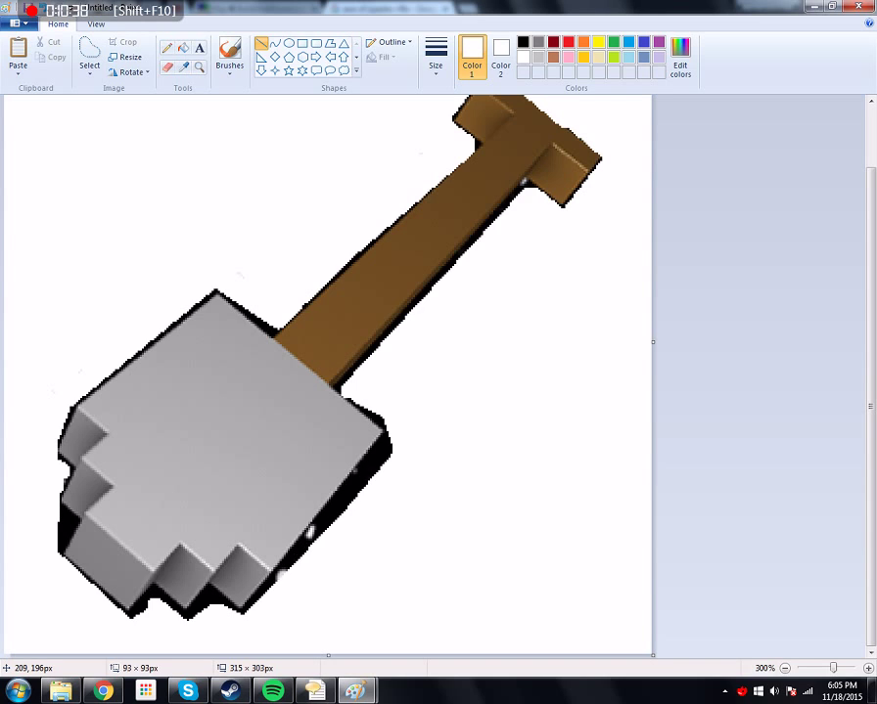
pyautogui.click(67, 621)
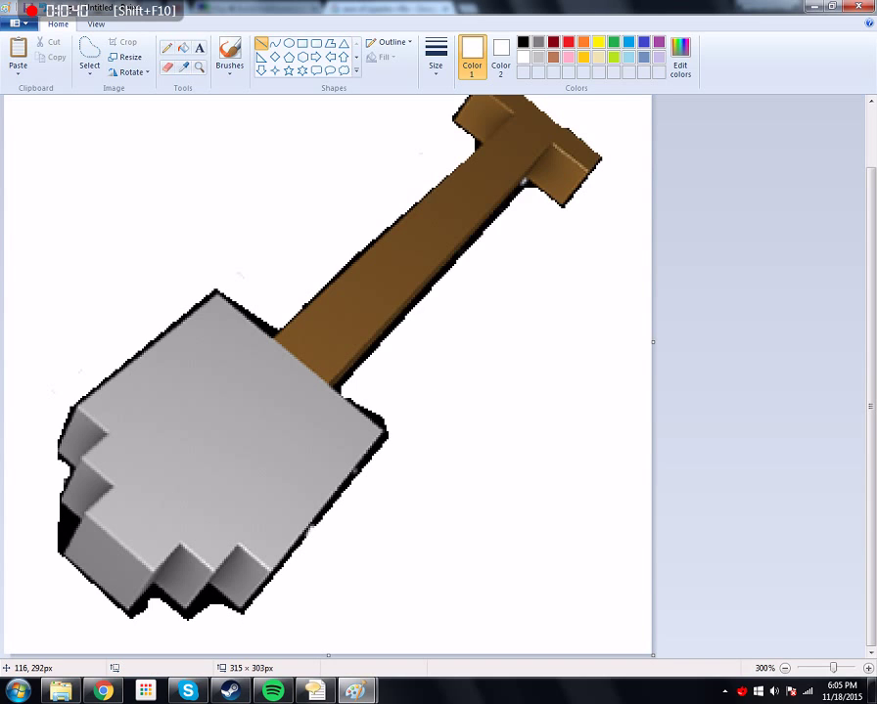
# Erase small stray patches on the blade's bottom and left edges
pyautogui.moveTo(237, 618); pyautogui.dragTo(191, 587)
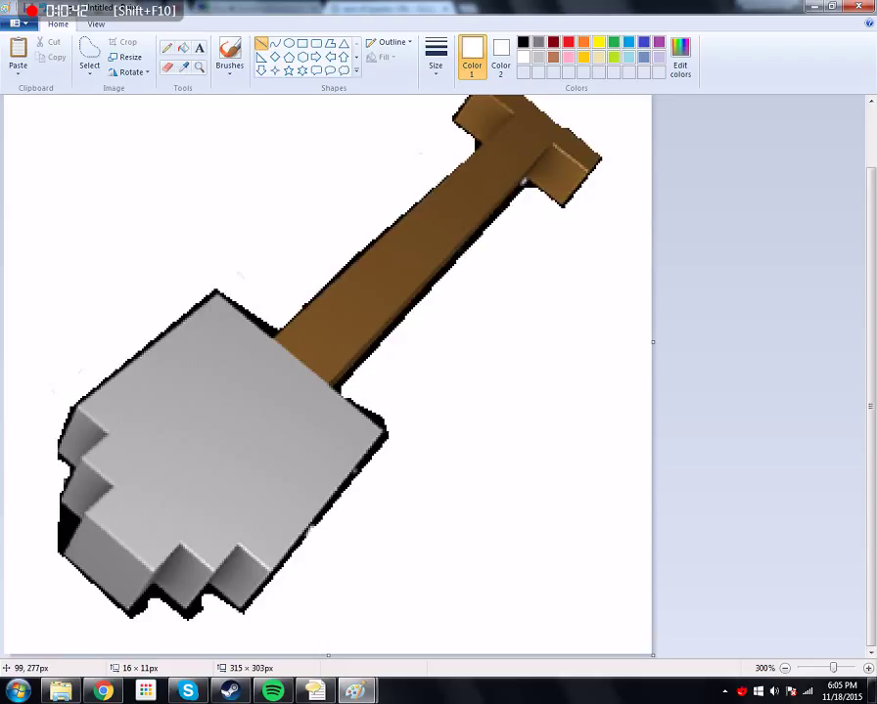
pyautogui.press('Escape')
pyautogui.moveTo(86, 442); pyautogui.dragTo(109, 471)
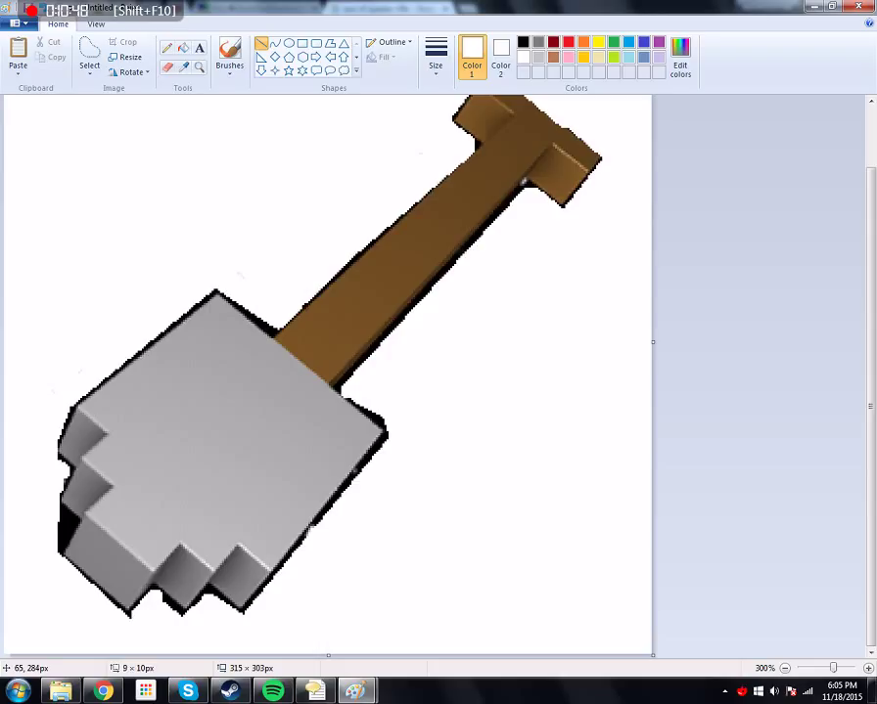
pyautogui.press('Escape')
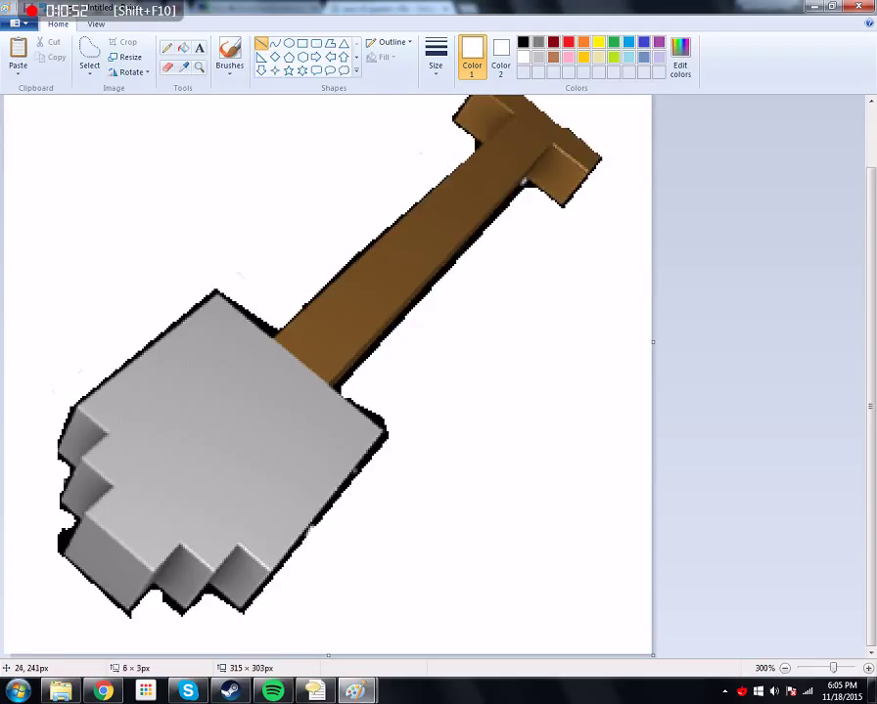
pyautogui.press('Escape')
pyautogui.click(868, 668)
pyautogui.click(868, 668)
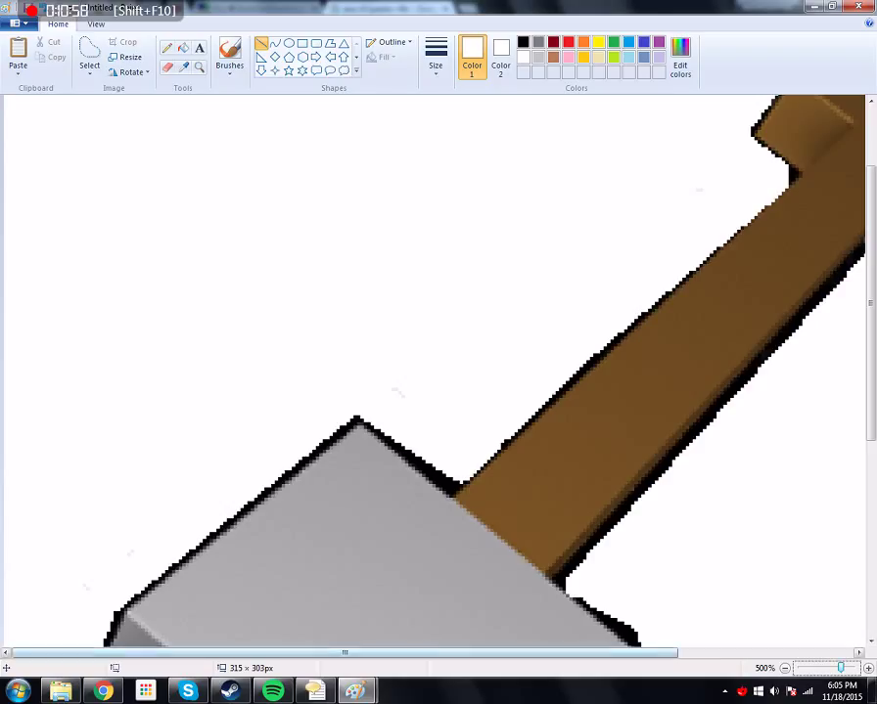
# Switch to the Eraser and choose a smaller eraser size
pyautogui.hscroll(3, 439, 372)
pyautogui.hscroll(2, 438, 372)
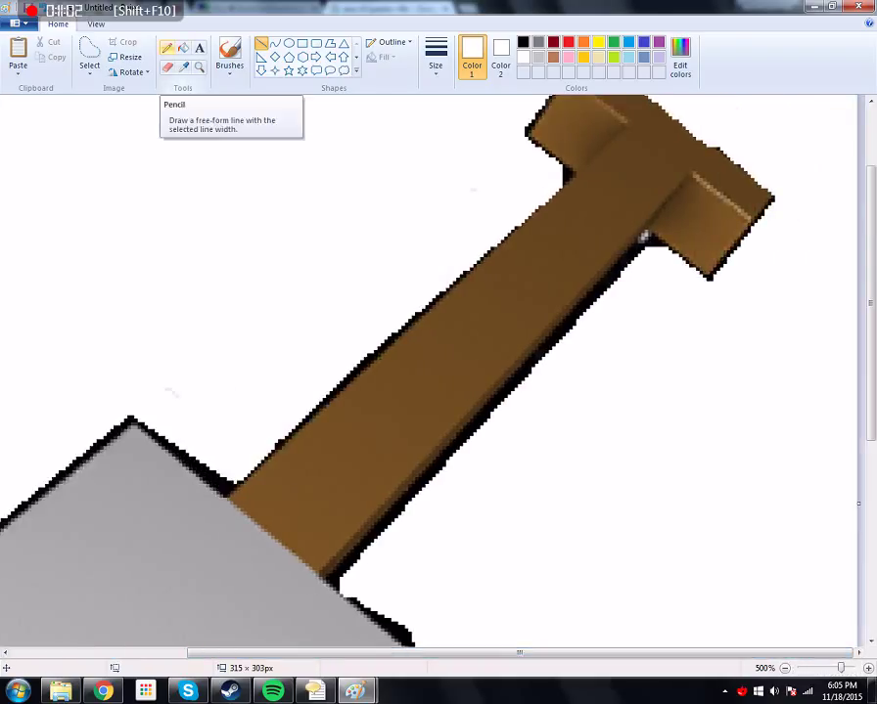
pyautogui.click(168, 48)
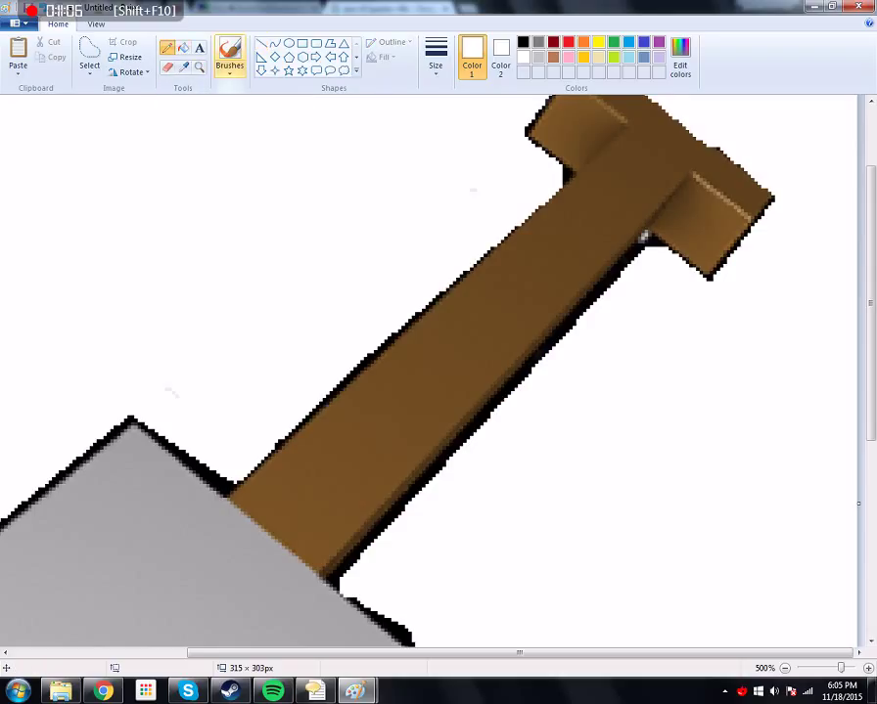
pyautogui.click(167, 66)
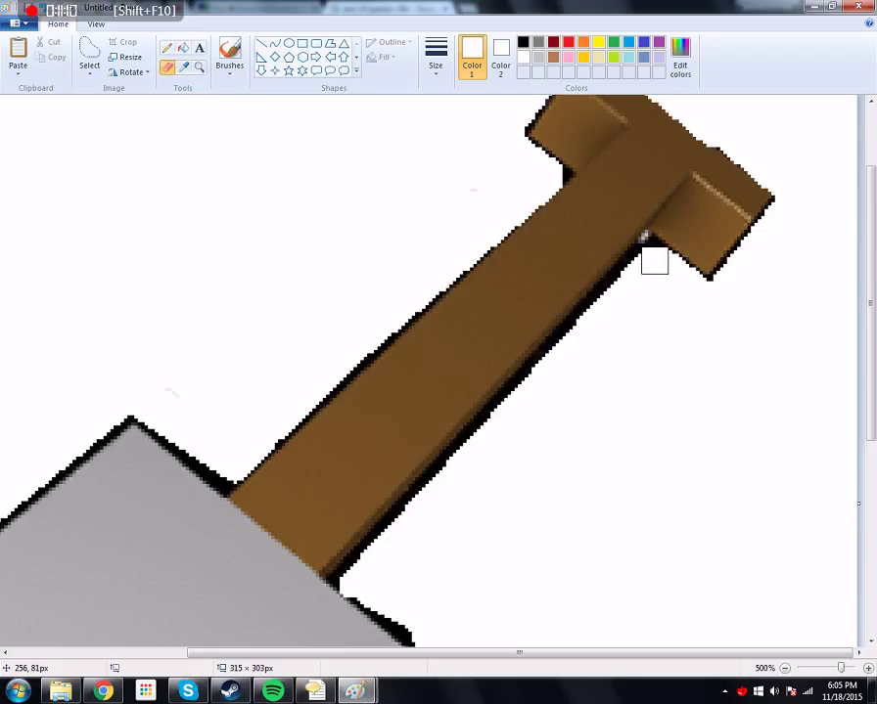
pyautogui.click(435, 57)
pyautogui.click(466, 95)
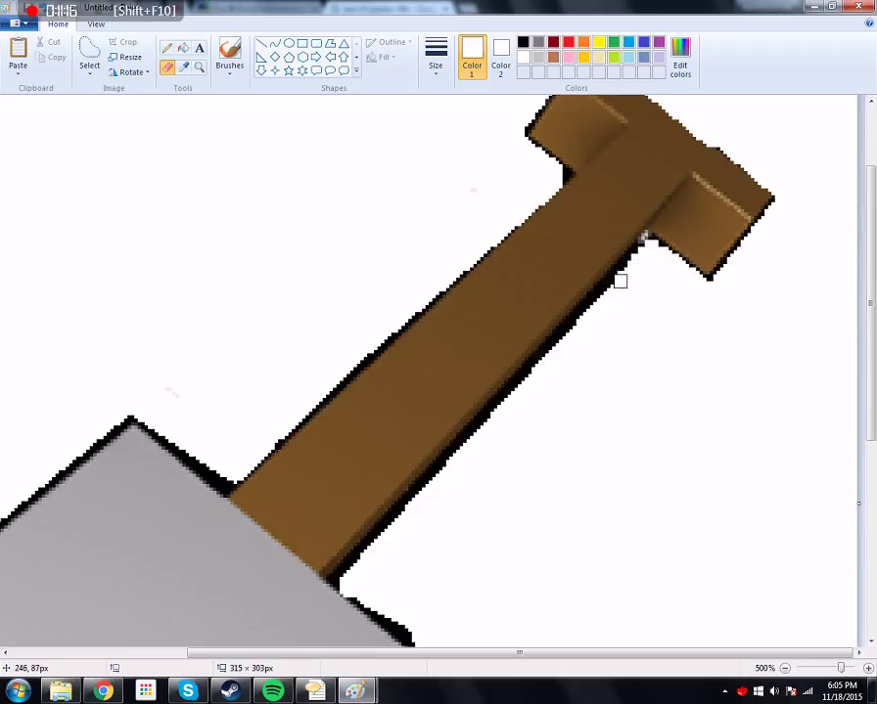
# Erase stray thick outline pixels along the handle's lower edge and the blade's upper-right edge
pyautogui.moveTo(603, 302)
pyautogui.mouseDown()
pyautogui.moveTo(393, 524)
pyautogui.moveTo(432, 480)
pyautogui.moveTo(415, 505)
pyautogui.mouseUp()
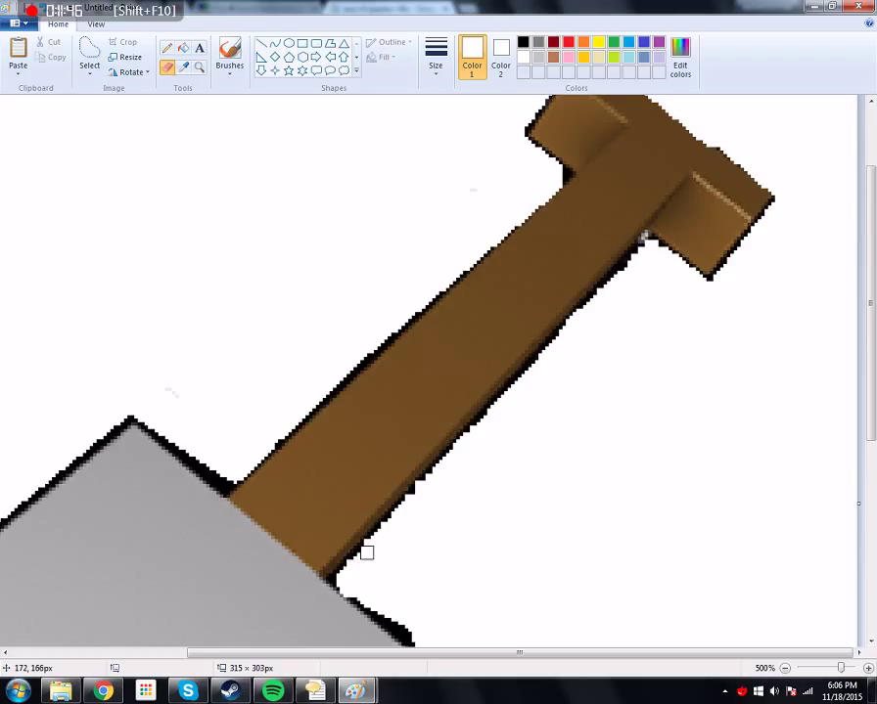
pyautogui.scroll(-3, 411, 560)
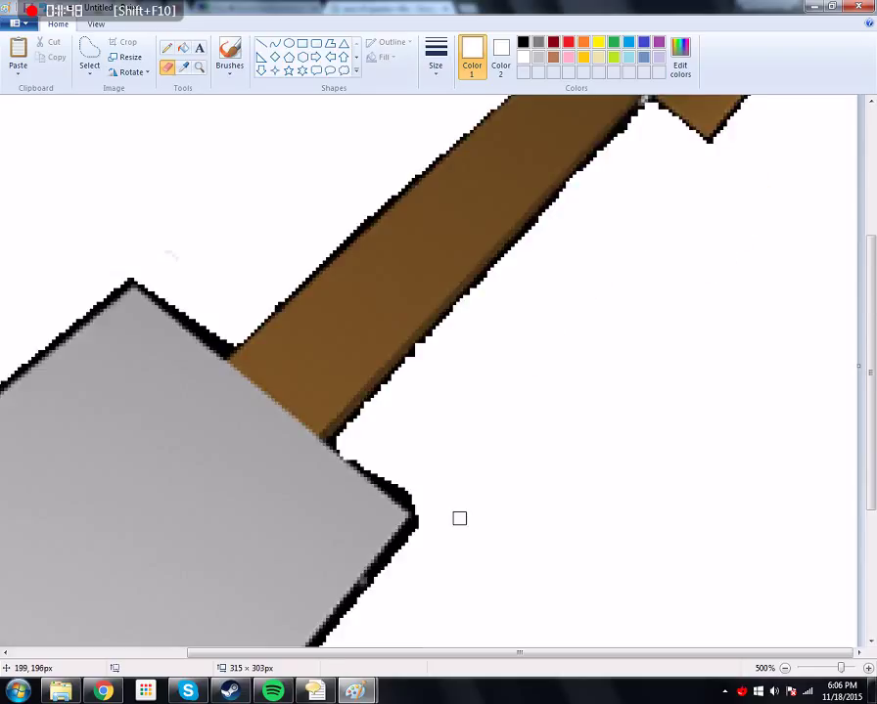
pyautogui.moveTo(359, 456)
pyautogui.mouseDown()
pyautogui.moveTo(393, 476)
pyautogui.moveTo(418, 512)
pyautogui.moveTo(417, 538)
pyautogui.moveTo(417, 530)
pyautogui.moveTo(349, 622)
pyautogui.mouseUp()
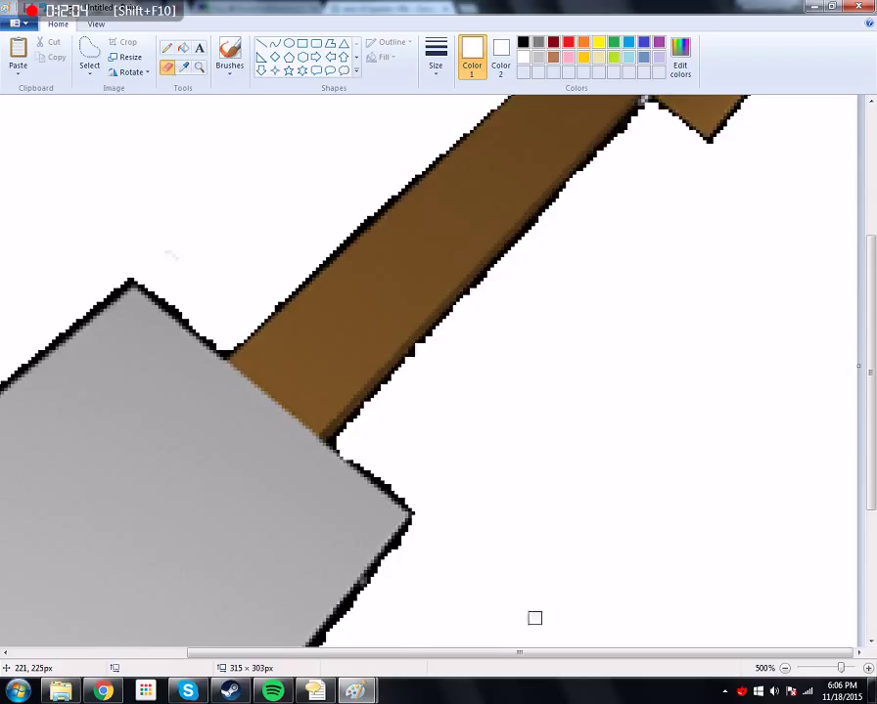
pyautogui.scroll(3, 712, 394)
pyautogui.scroll(3, 712, 394)
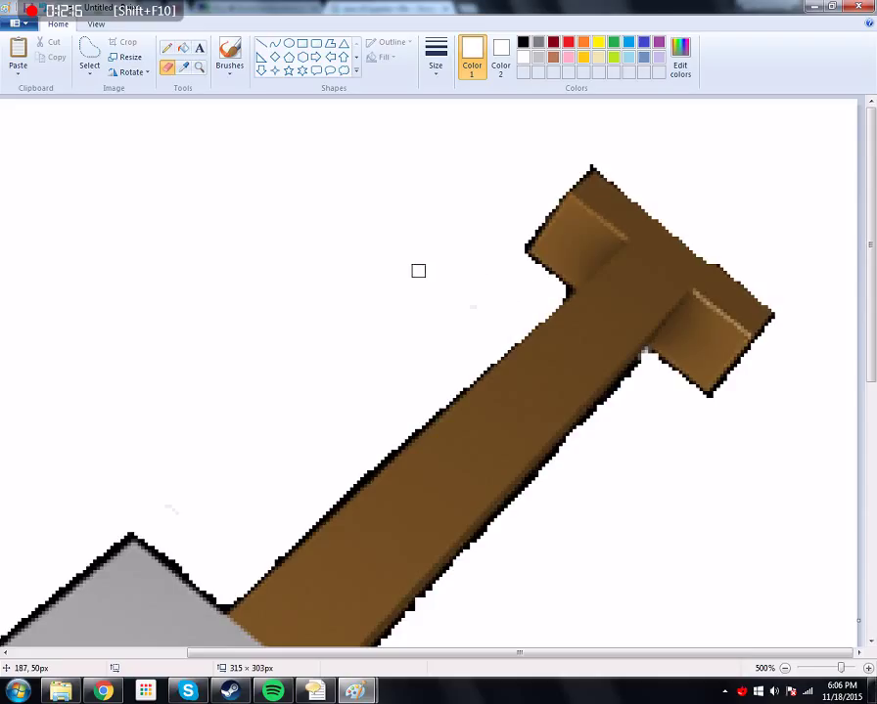
pyautogui.moveTo(518, 653); pyautogui.dragTo(337, 653)
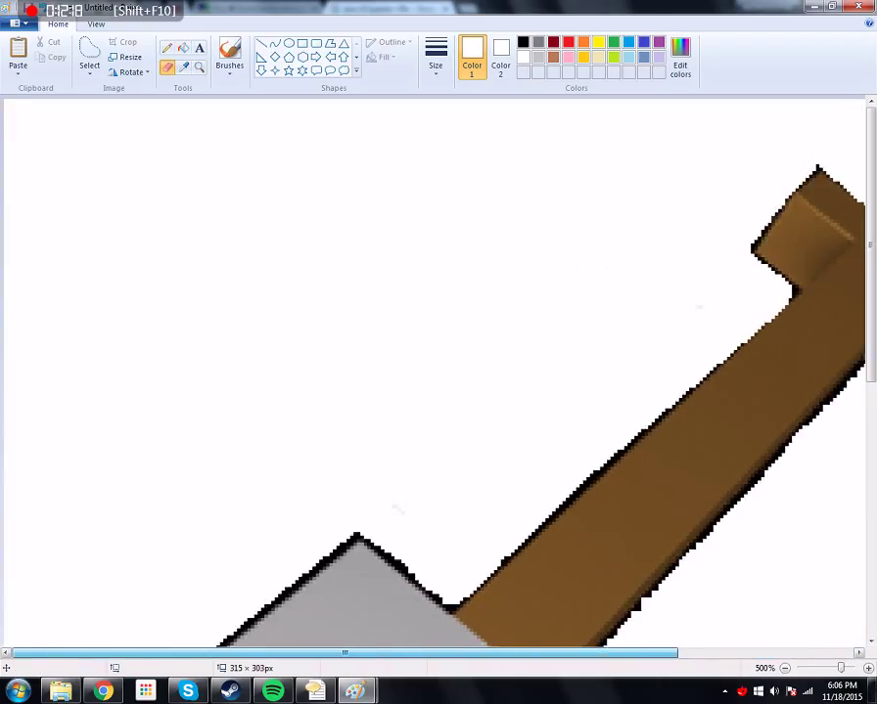
# Thin the black outline along the grey head's top-left edge with the eraser
pyautogui.scroll(-3, 257, 371)
pyautogui.scroll(-3, 151, 325)
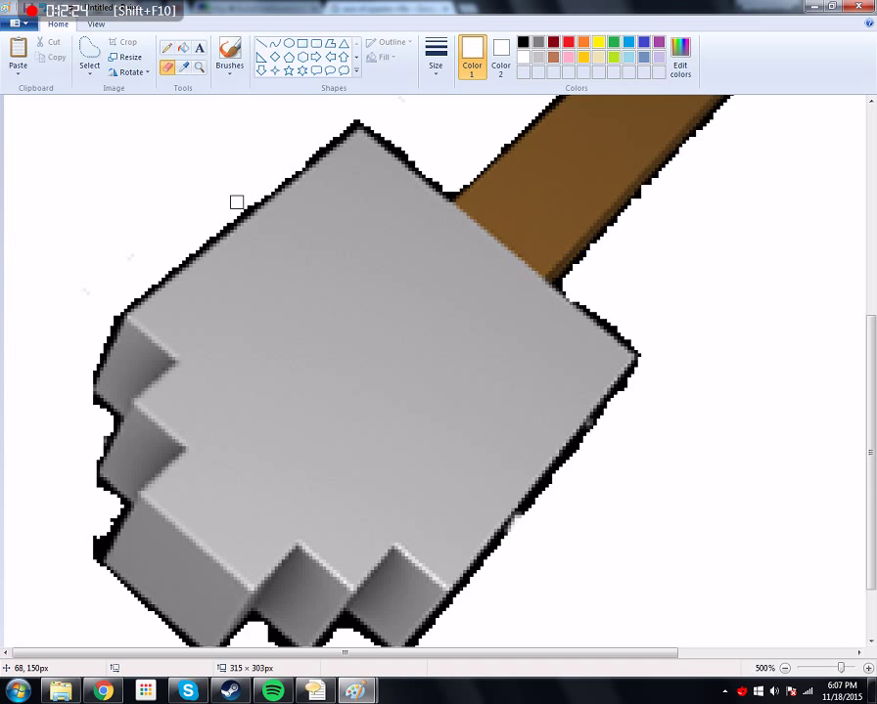
pyautogui.moveTo(240, 206); pyautogui.dragTo(191, 244)
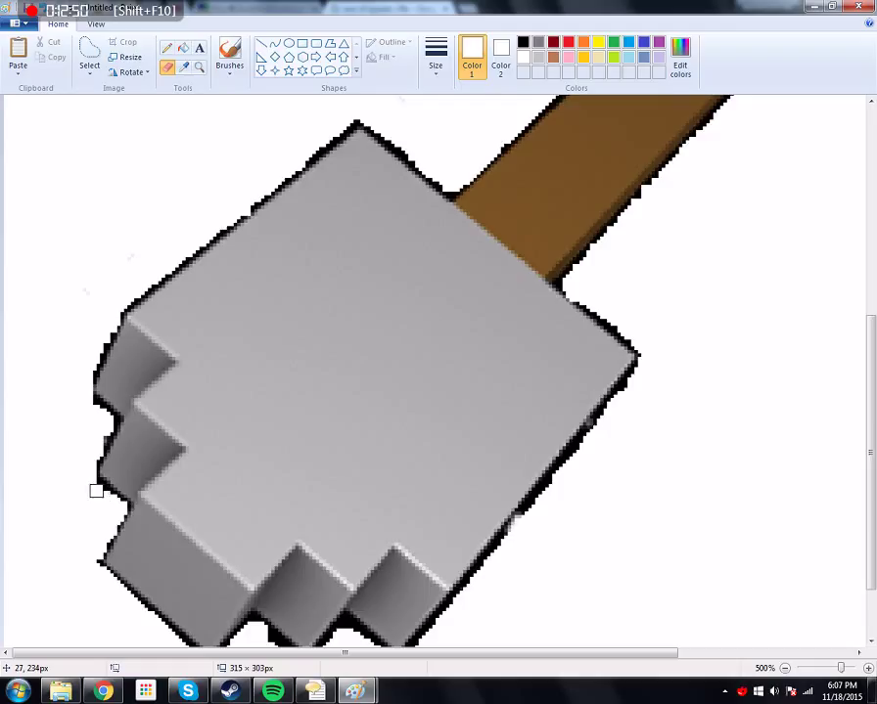
pyautogui.scroll(-2, 215, 479)
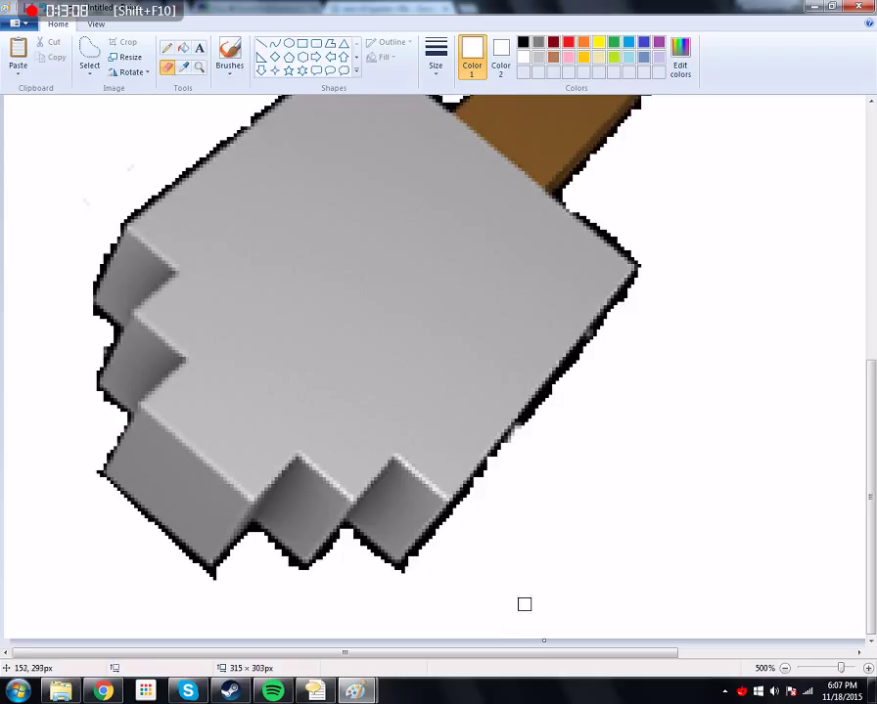
pyautogui.click(168, 47)
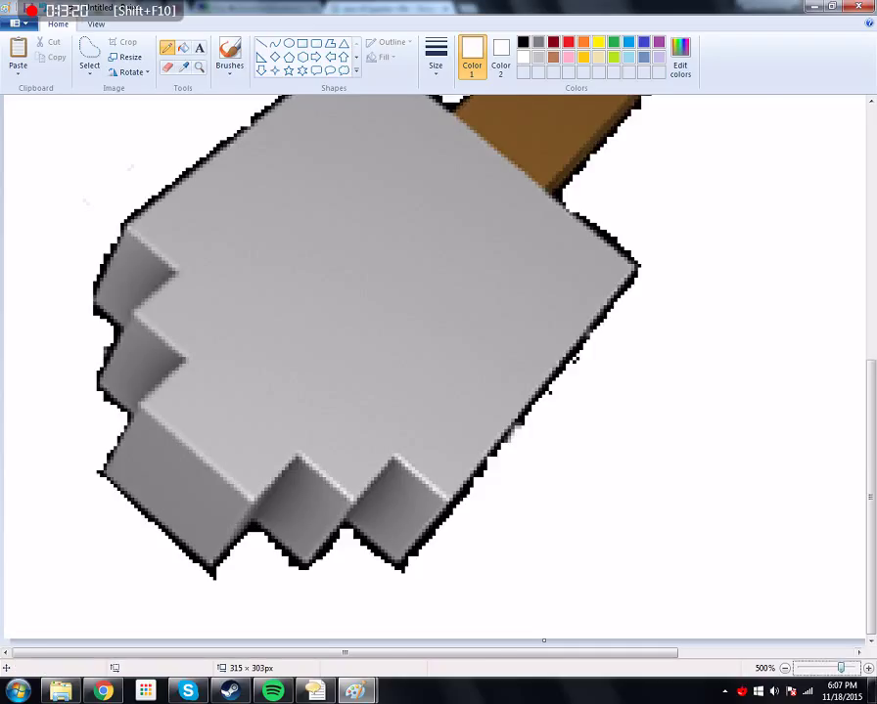
# Select the Line tool with the thinnest line width
pyautogui.scroll(2, 607, 462)
pyautogui.scroll(1, 592, 469)
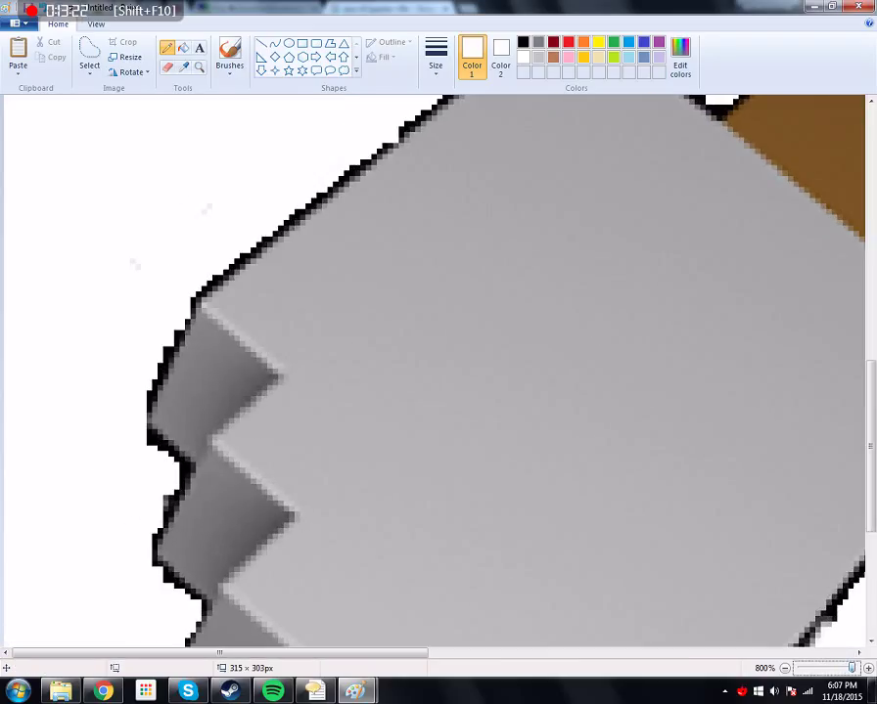
pyautogui.hscroll(3, 439, 372)
pyautogui.hscroll(2, 438, 372)
pyautogui.hscroll(1, 439, 372)
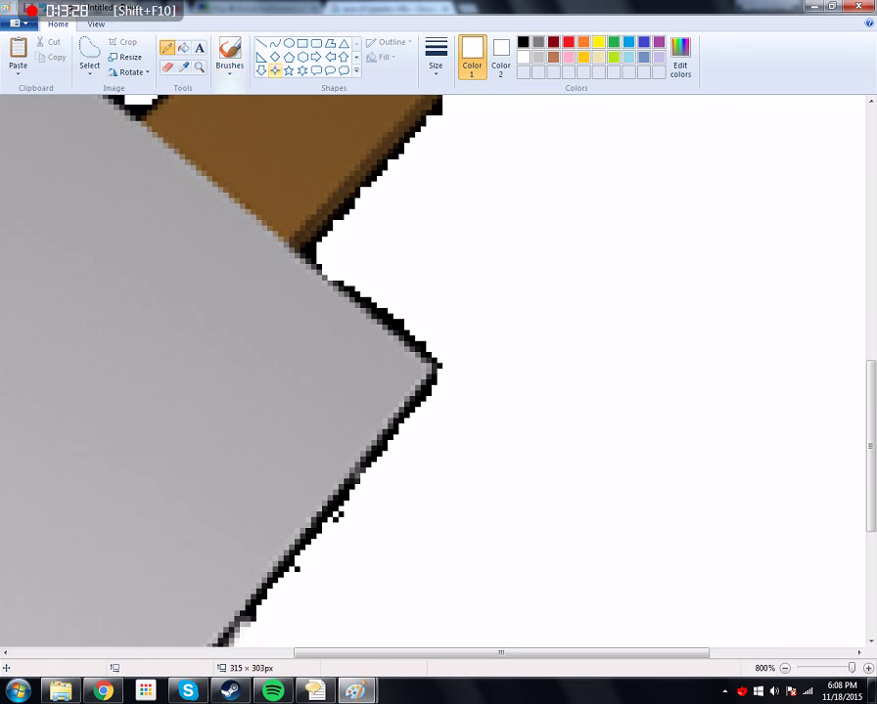
pyautogui.click(261, 44)
pyautogui.click(436, 59)
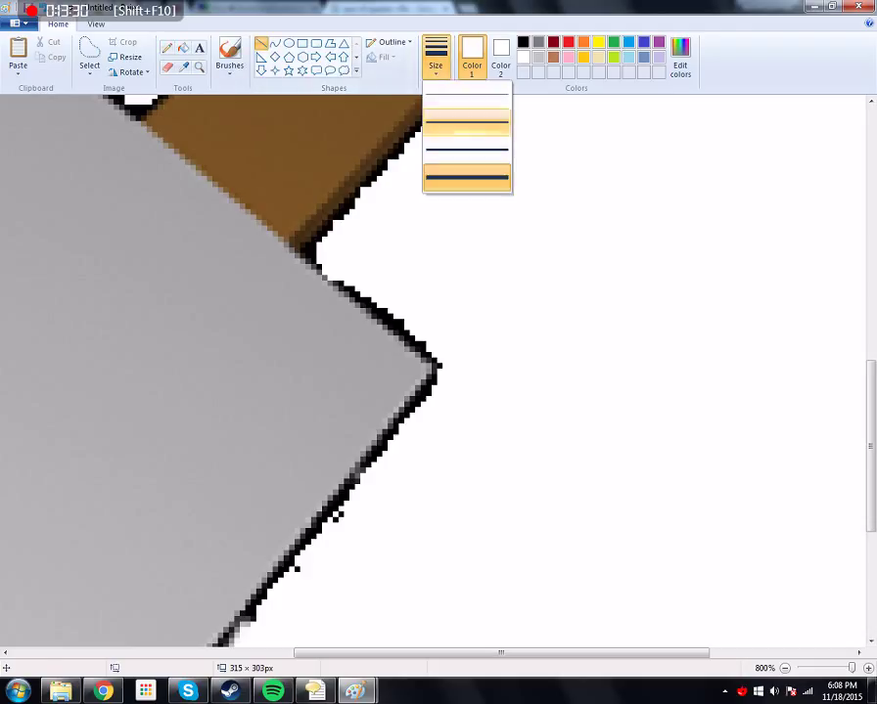
pyautogui.click(432, 101)
# Draw thin black lines along the grey head's right and lower-right edges
pyautogui.moveTo(587, 470); pyautogui.dragTo(454, 626)
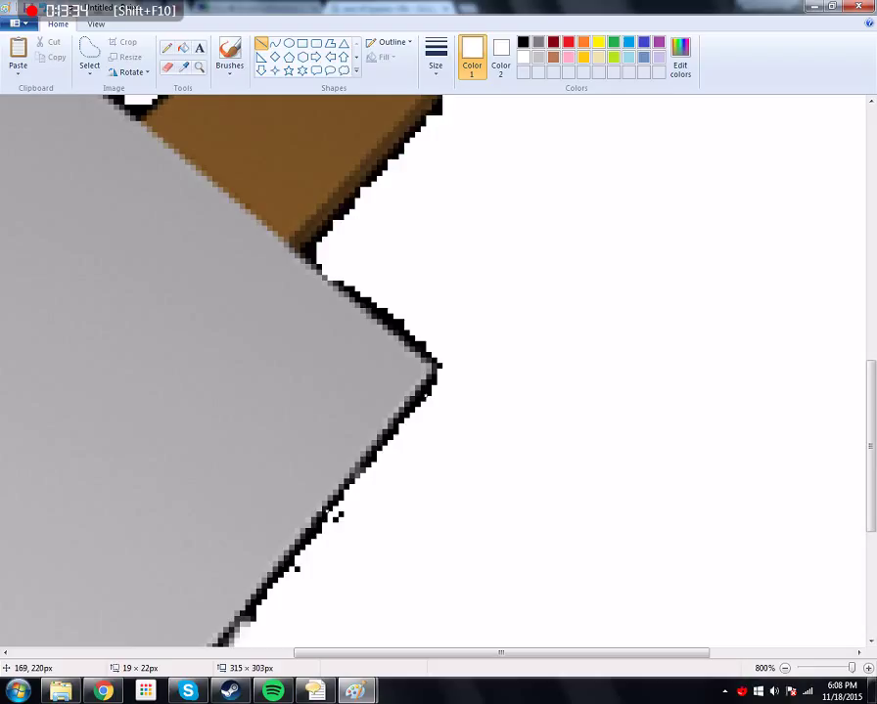
pyautogui.click(493, 619)
pyautogui.moveTo(340, 513); pyautogui.dragTo(344, 510)
pyautogui.click(344, 492)
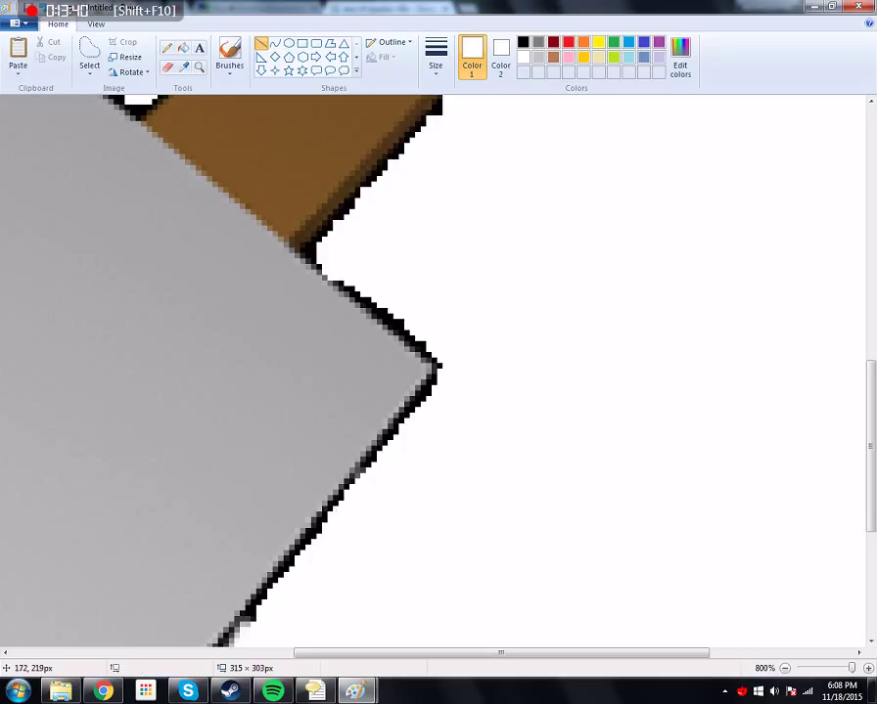
pyautogui.moveTo(361, 472); pyautogui.dragTo(441, 363)
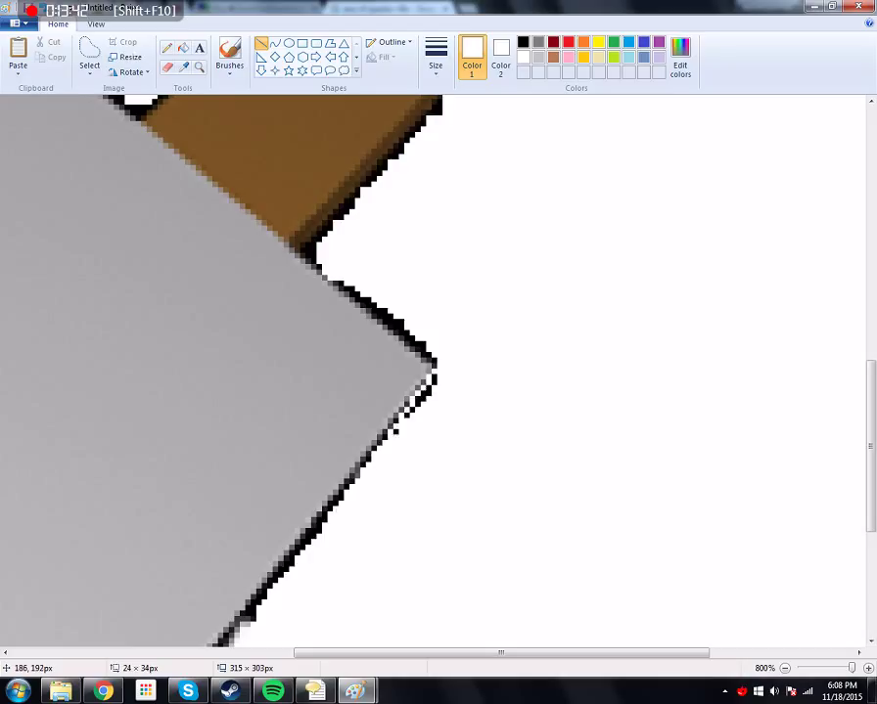
pyautogui.click(397, 487)
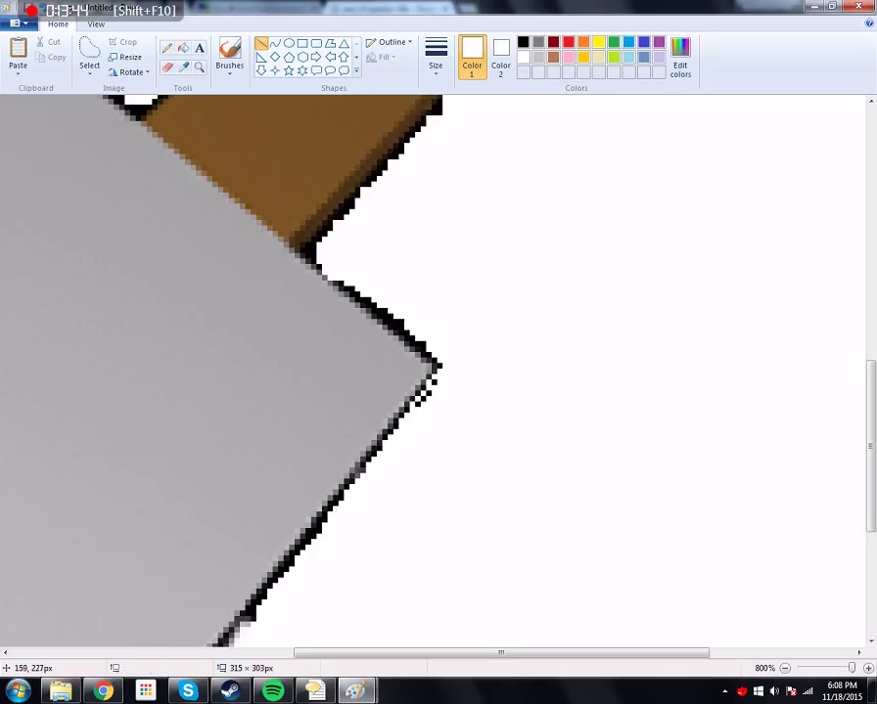
pyautogui.moveTo(306, 536); pyautogui.dragTo(424, 382)
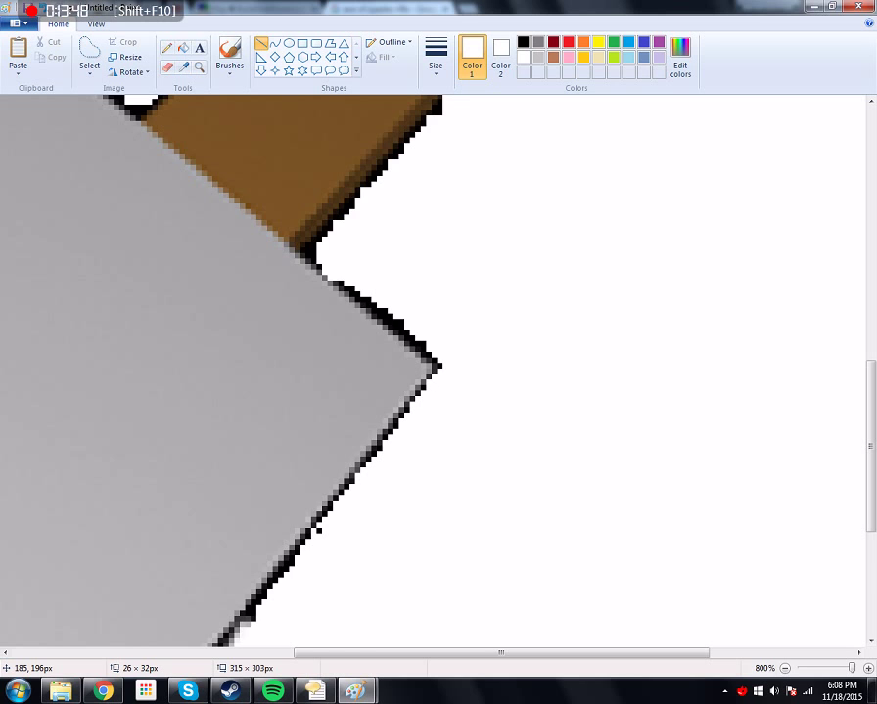
pyautogui.click(265, 563)
pyautogui.moveTo(241, 633); pyautogui.dragTo(438, 366)
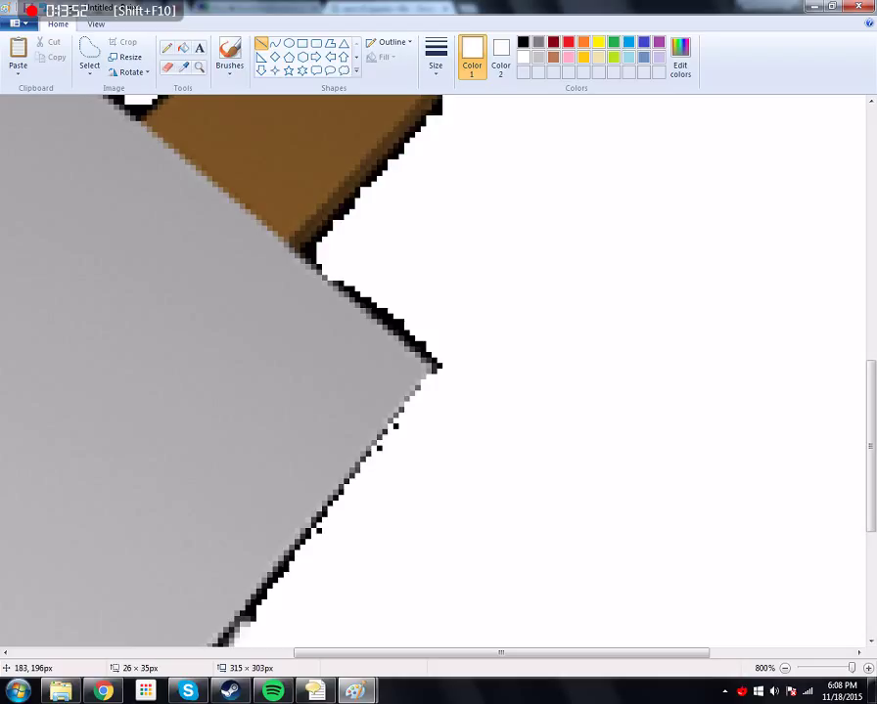
pyautogui.click(327, 636)
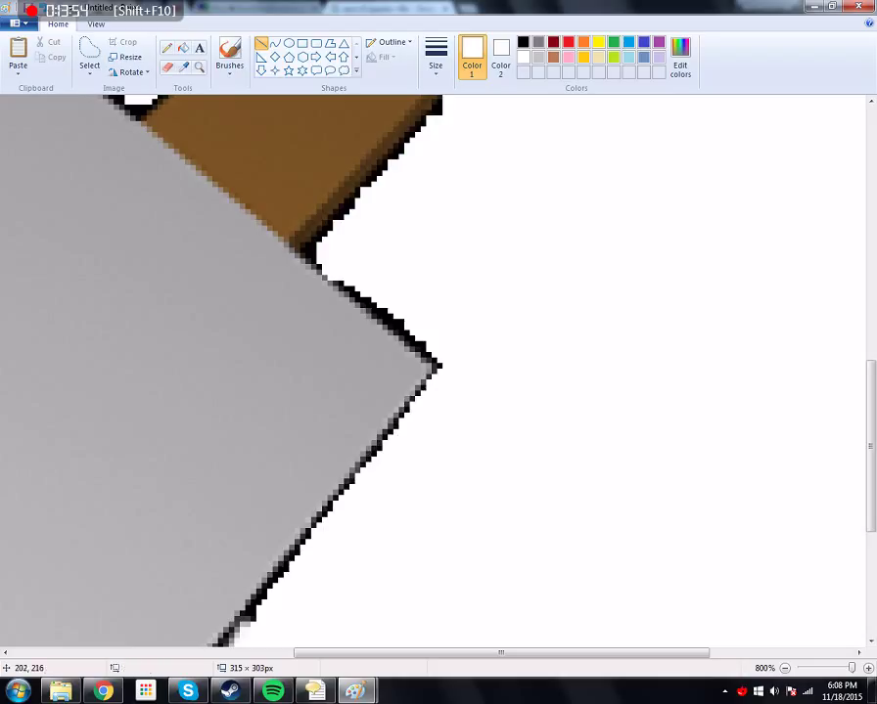
# Outline the lower block's lower-right edge and the bottom tip with thin lines
pyautogui.scroll(-3, 438, 371)
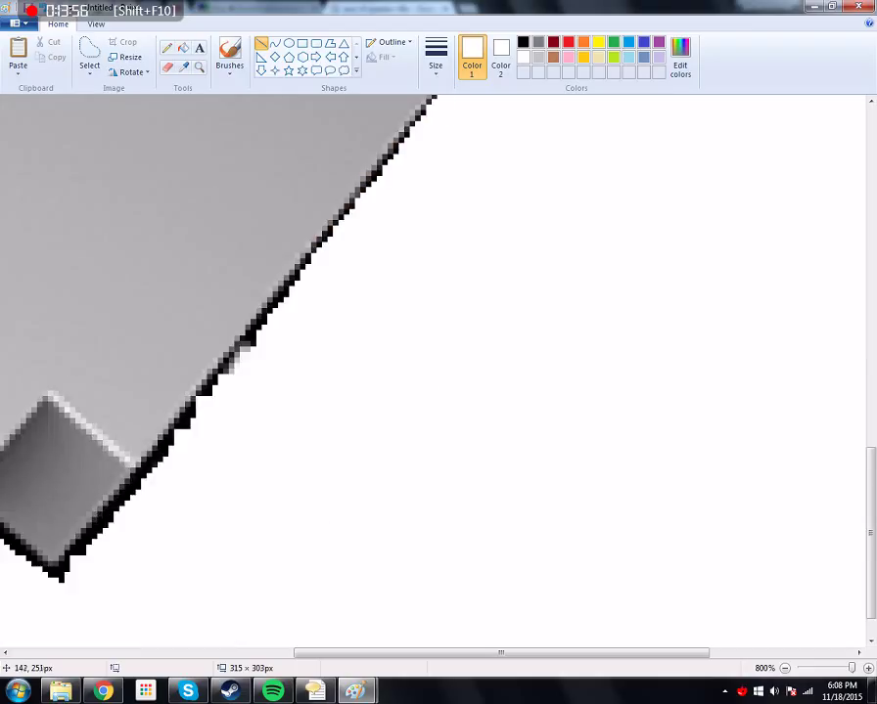
pyautogui.moveTo(142, 466); pyautogui.dragTo(58, 570)
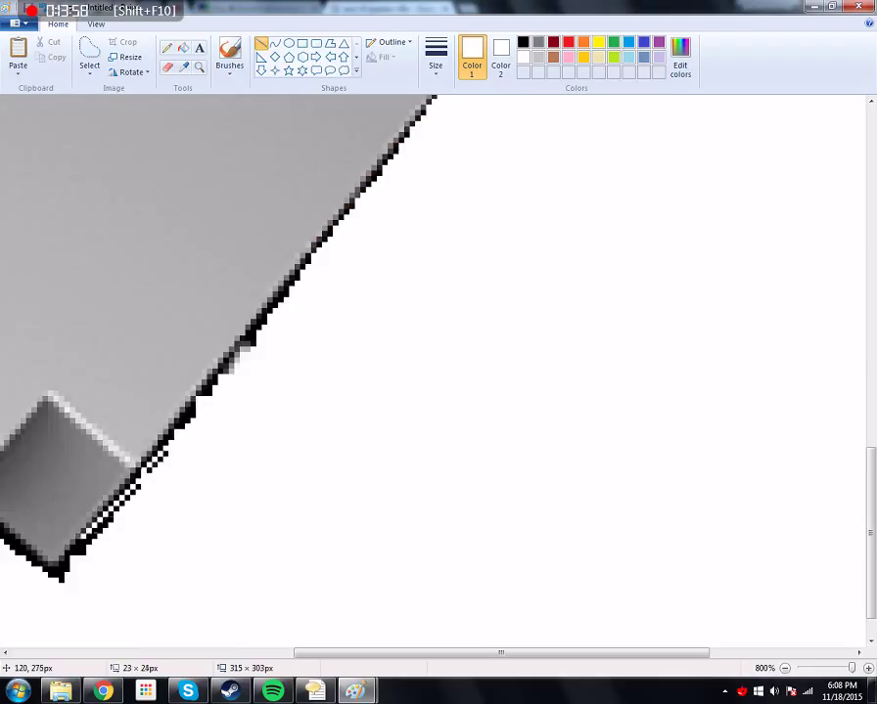
pyautogui.click(149, 609)
pyautogui.moveTo(60, 575); pyautogui.dragTo(154, 483)
pyautogui.moveTo(245, 323); pyautogui.dragTo(391, 362)
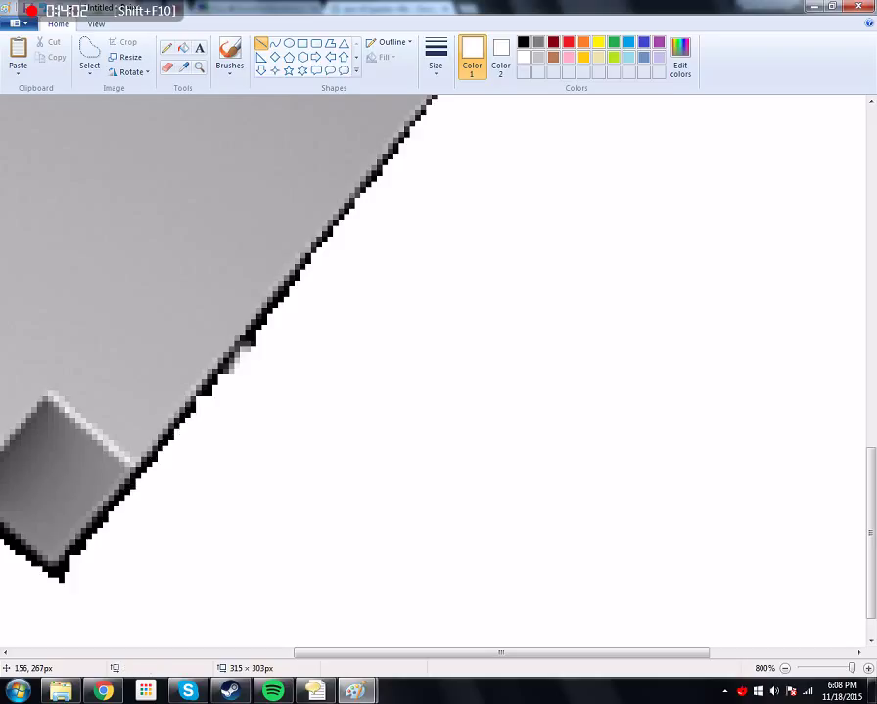
pyautogui.moveTo(71, 567); pyautogui.dragTo(43, 568)
pyautogui.moveTo(69, 569); pyautogui.dragTo(53, 568)
pyautogui.moveTo(98, 468); pyautogui.dragTo(137, 274)
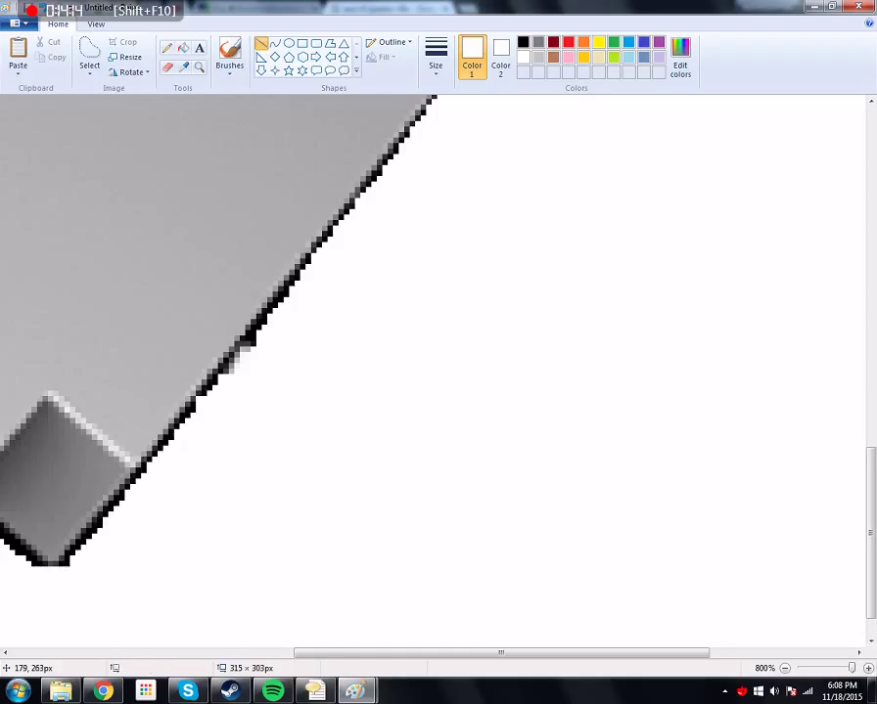
# Outline the head's upper-right edge below the handle with a thin line
pyautogui.scroll(3, 293, 372)
pyautogui.scroll(5, 293, 371)
pyautogui.moveTo(323, 399); pyautogui.dragTo(401, 468)
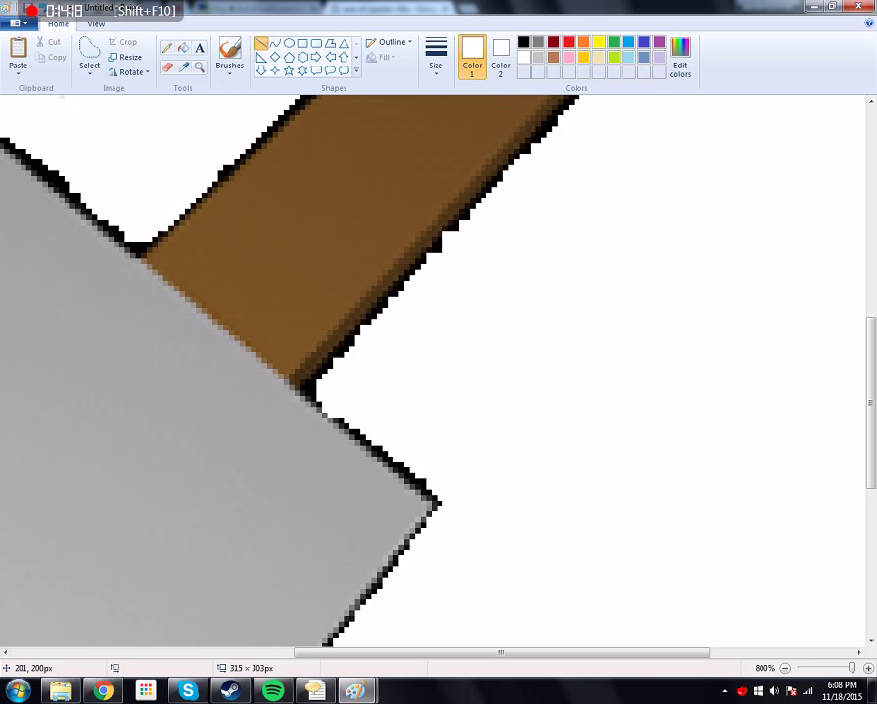
pyautogui.moveTo(403, 469)
pyautogui.mouseDown()
pyautogui.moveTo(320, 411)
pyautogui.moveTo(339, 424)
pyautogui.mouseUp()
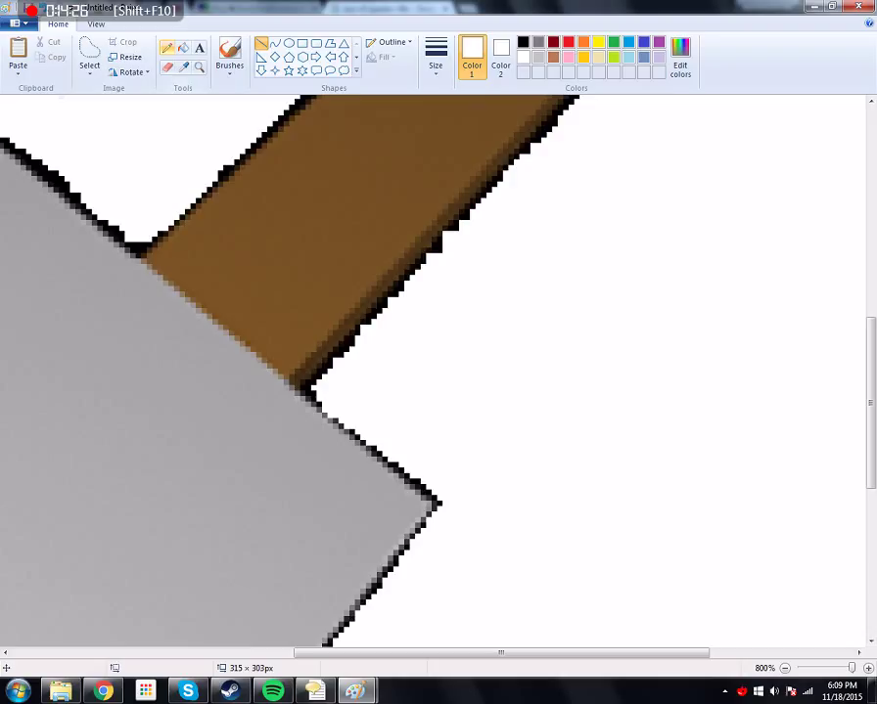
# With the Pencil, clean the uneven spot and first pixels on the blade's diagonal outline
pyautogui.click(168, 48)
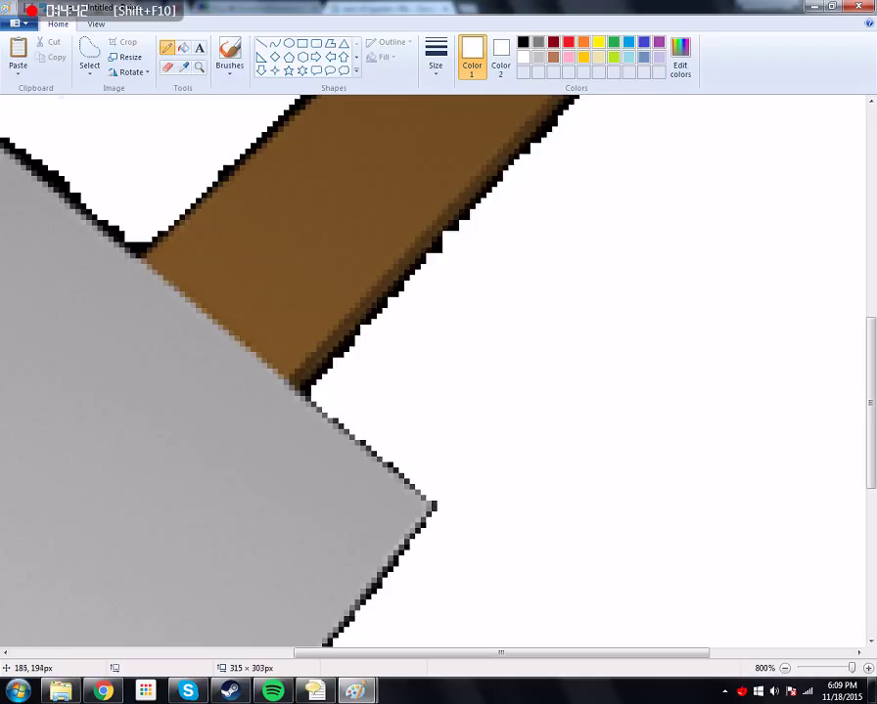
pyautogui.scroll(-3, 304, 354)
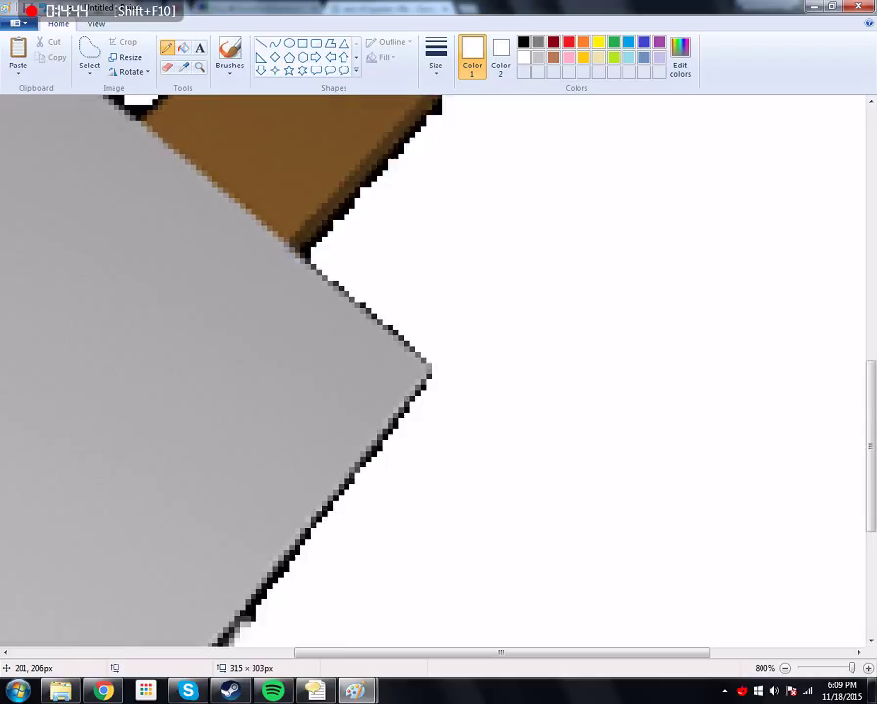
pyautogui.scroll(-5, 293, 371)
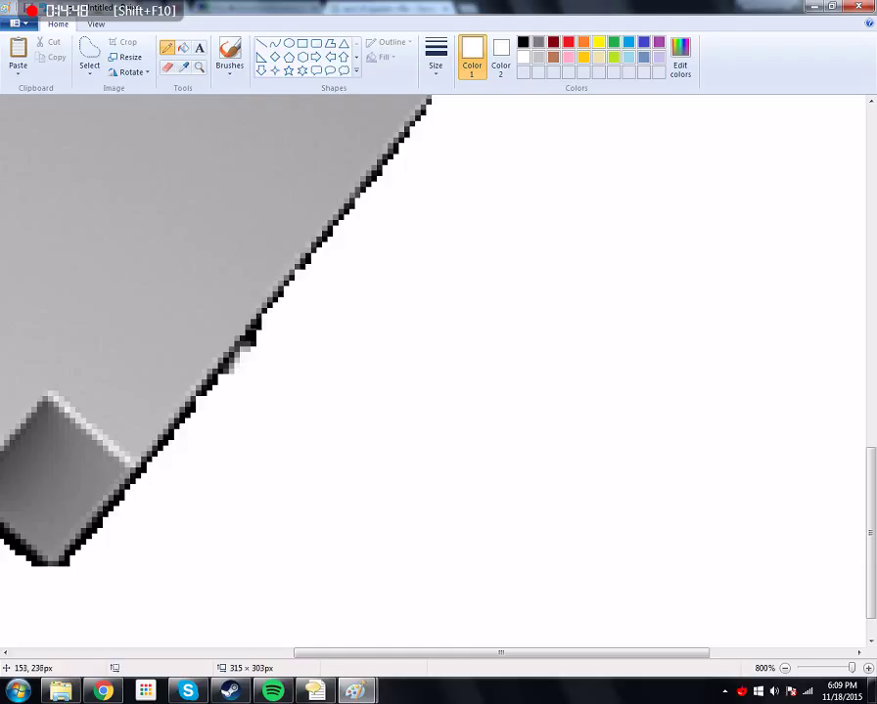
pyautogui.moveTo(239, 348); pyautogui.dragTo(231, 355)
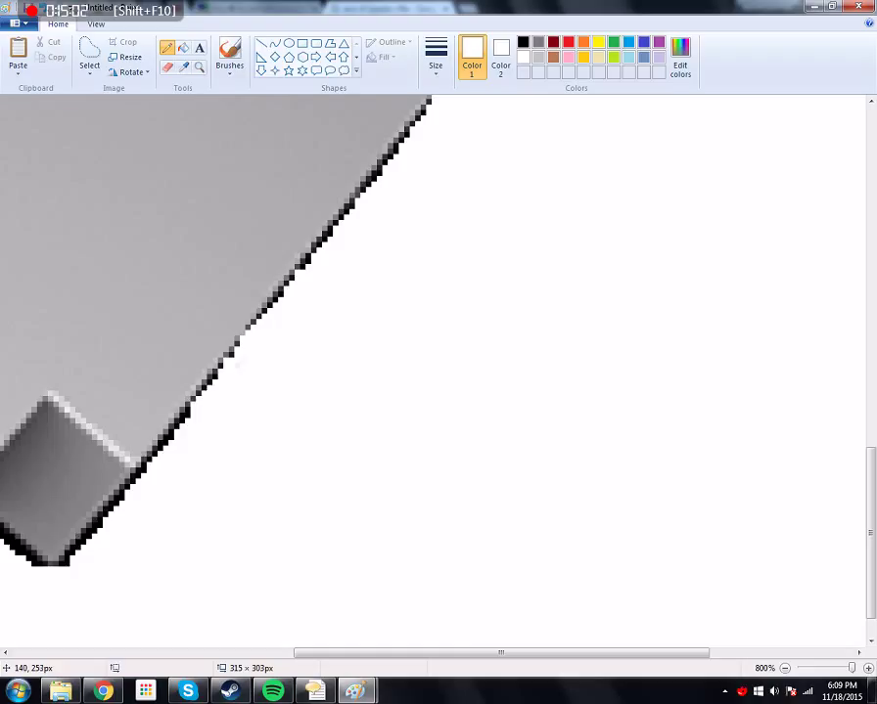
pyautogui.click(187, 411)
pyautogui.click(181, 420)
# Thin the outline pixels down the lower edge toward the bottom corner
pyautogui.click(136, 473)
pyautogui.click(131, 479)
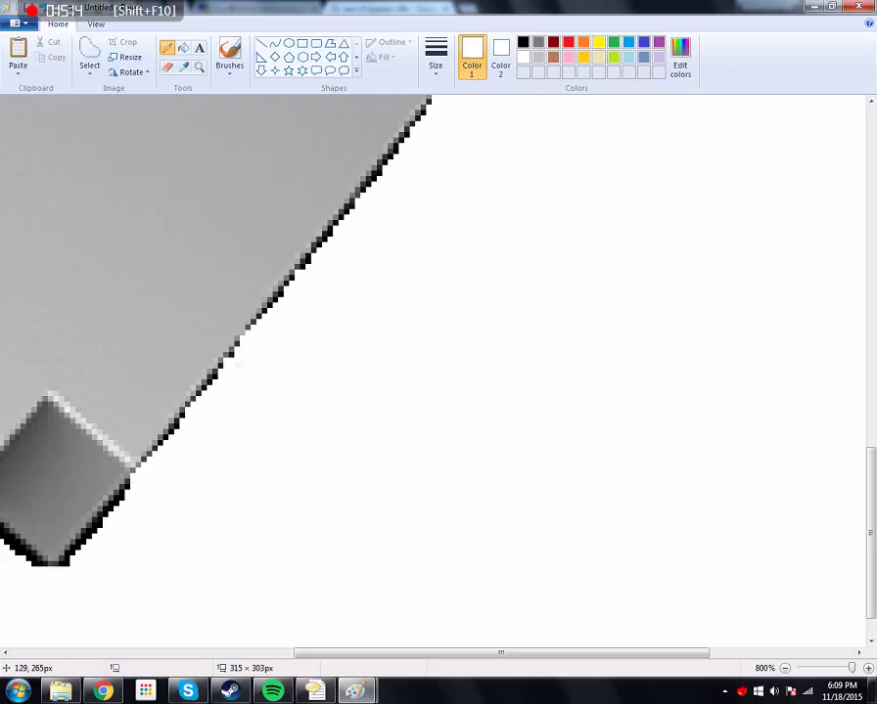
pyautogui.click(126, 487)
pyautogui.click(118, 496)
pyautogui.click(96, 526)
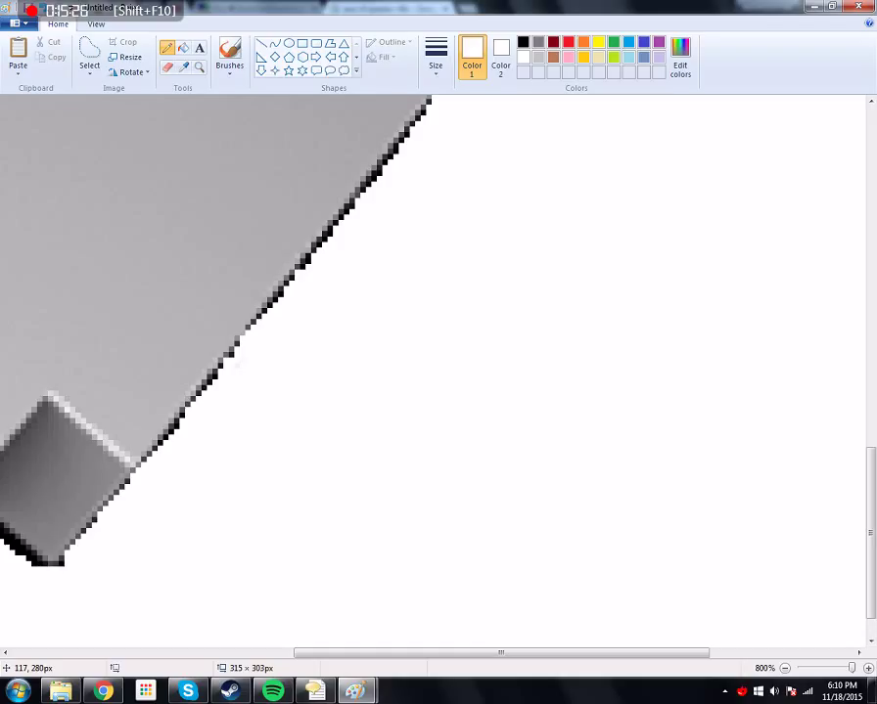
pyautogui.moveTo(501, 653); pyautogui.dragTo(346, 652)
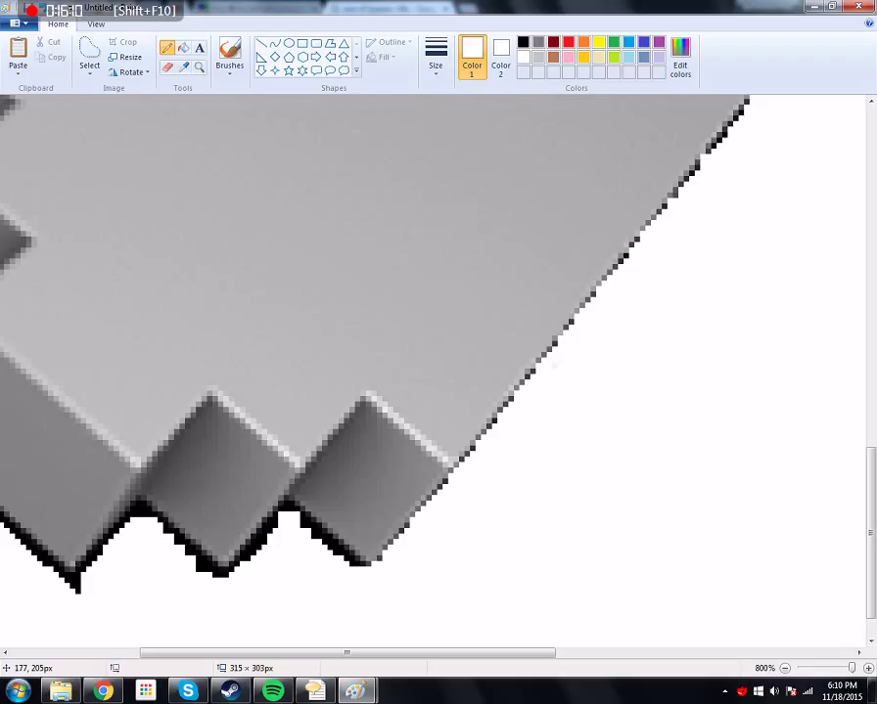
# Paint over black pixels on the zigzag bottom edge and remove the tail below the blade tip
pyautogui.scroll(3, 14, 468)
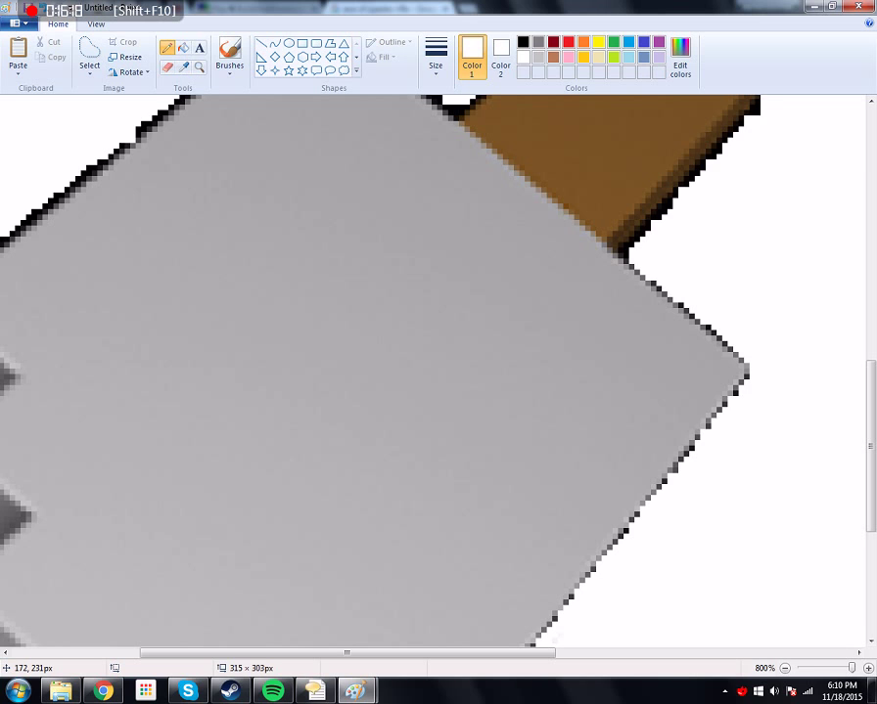
pyautogui.moveTo(347, 653); pyautogui.dragTo(248, 652)
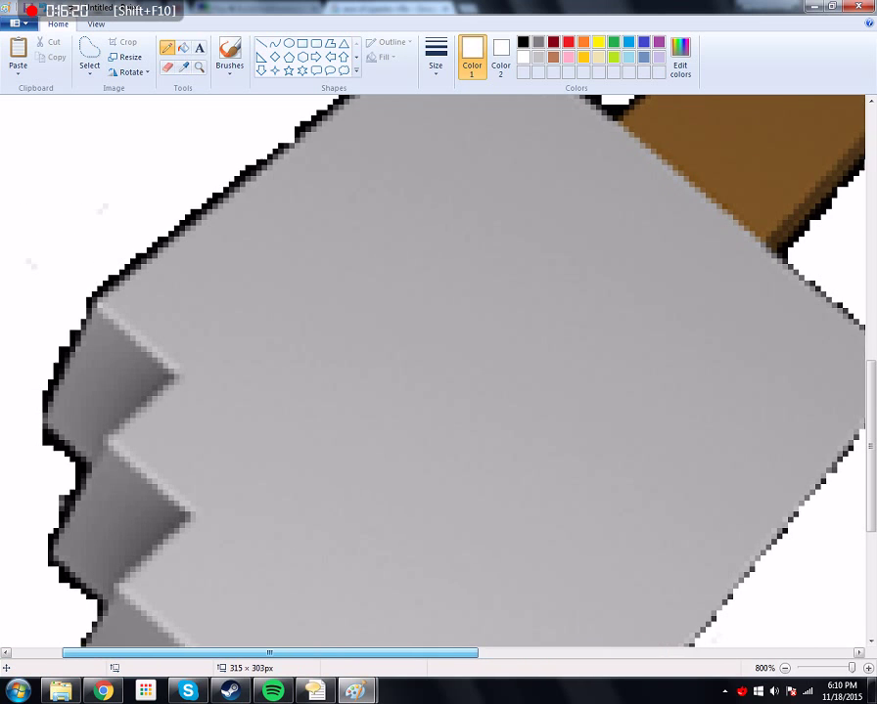
pyautogui.scroll(-5, 438, 372)
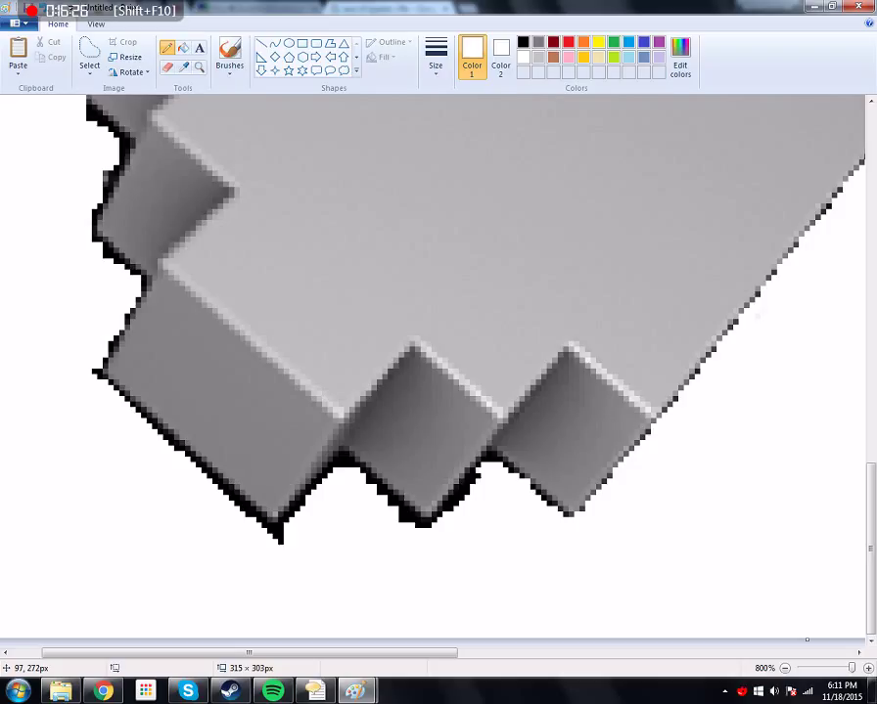
pyautogui.click(464, 495)
pyautogui.click(453, 505)
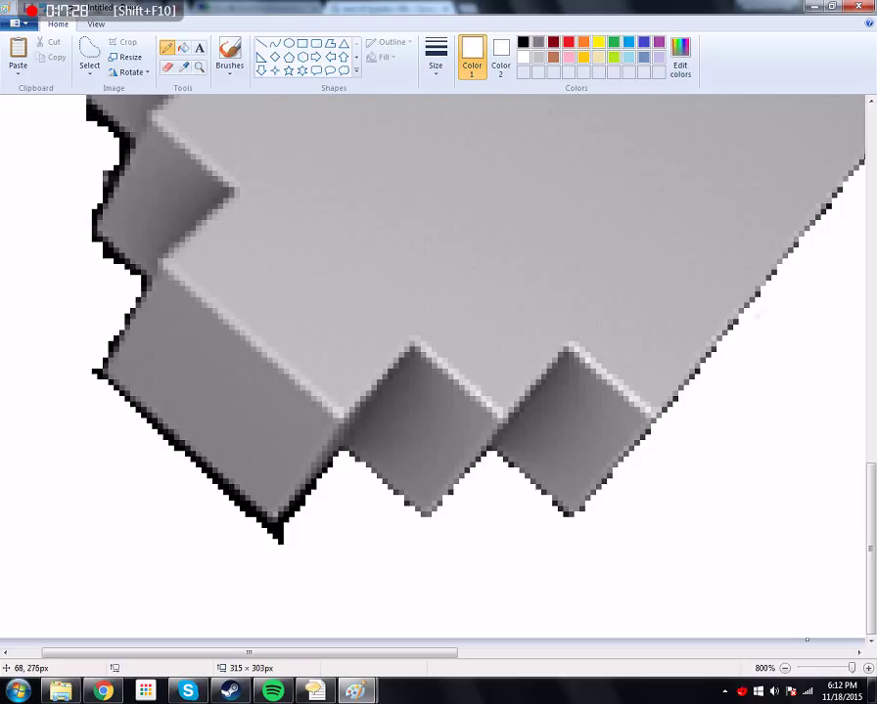
pyautogui.click(278, 534)
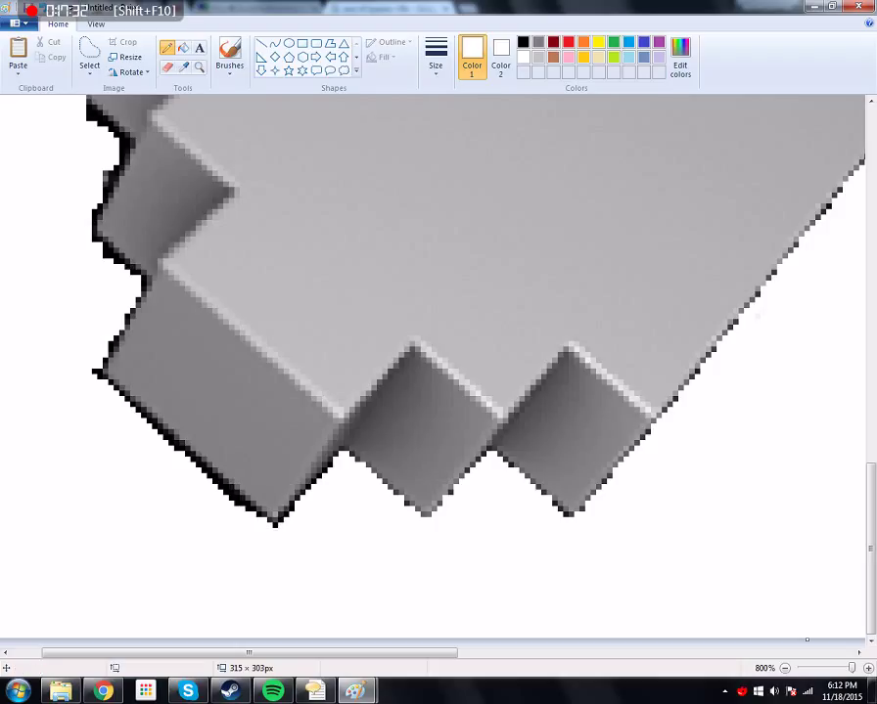
pyautogui.click(435, 57)
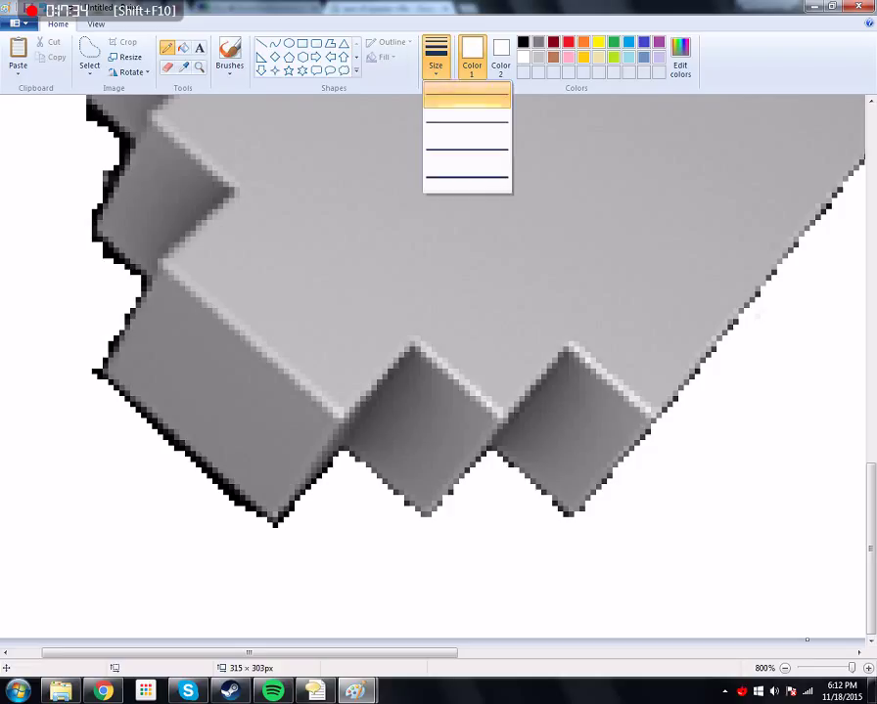
# Switch to the Line tool at the thinnest line width
pyautogui.click(467, 101)
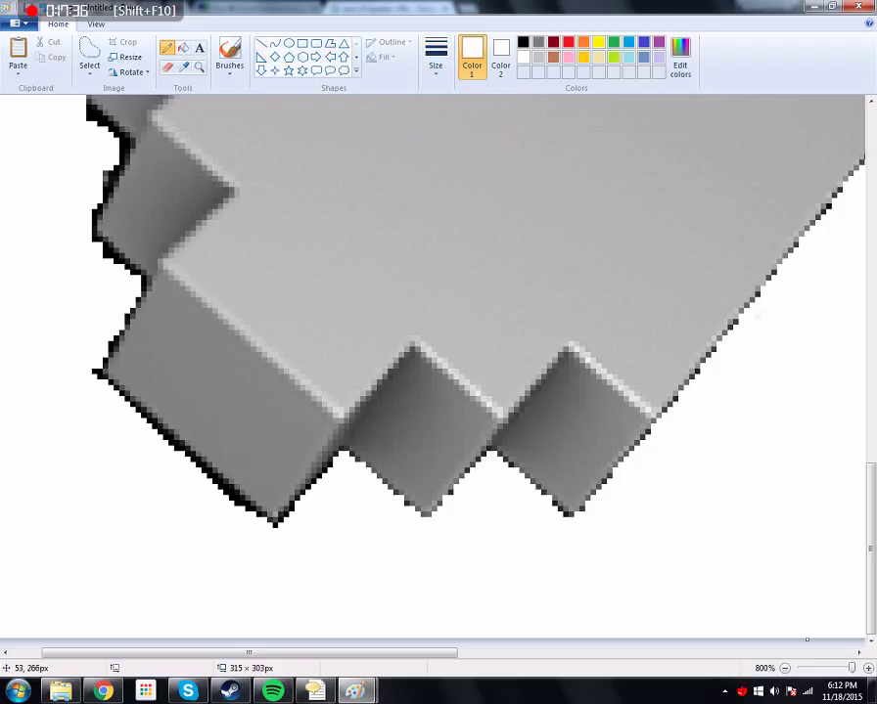
pyautogui.click(435, 56)
pyautogui.click(467, 115)
pyautogui.click(435, 56)
pyautogui.click(466, 108)
# Thin the outline along the blade's lower-left edge and left zigzag tooth edges
pyautogui.moveTo(201, 467); pyautogui.dragTo(29, 311)
pyautogui.moveTo(169, 435); pyautogui.dragTo(134, 399)
pyautogui.moveTo(84, 375); pyautogui.dragTo(121, 306)
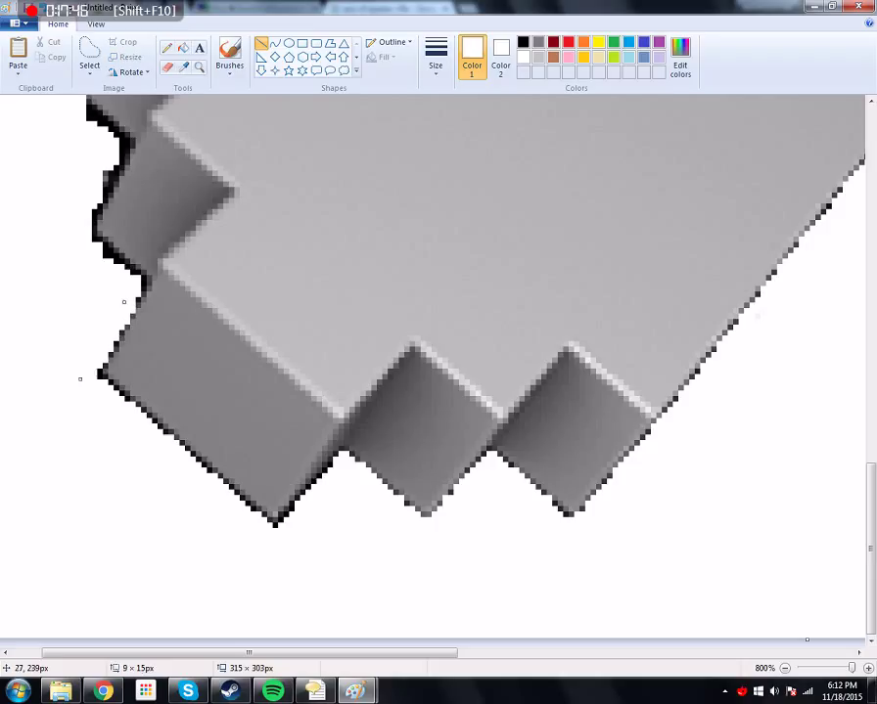
pyautogui.click(158, 288)
pyautogui.moveTo(108, 249); pyautogui.dragTo(70, 220)
pyautogui.moveTo(118, 185)
pyautogui.mouseDown()
pyautogui.moveTo(86, 241)
pyautogui.moveTo(157, 69)
pyautogui.moveTo(148, 84)
pyautogui.mouseUp()
pyautogui.moveTo(80, 214); pyautogui.dragTo(80, 213)
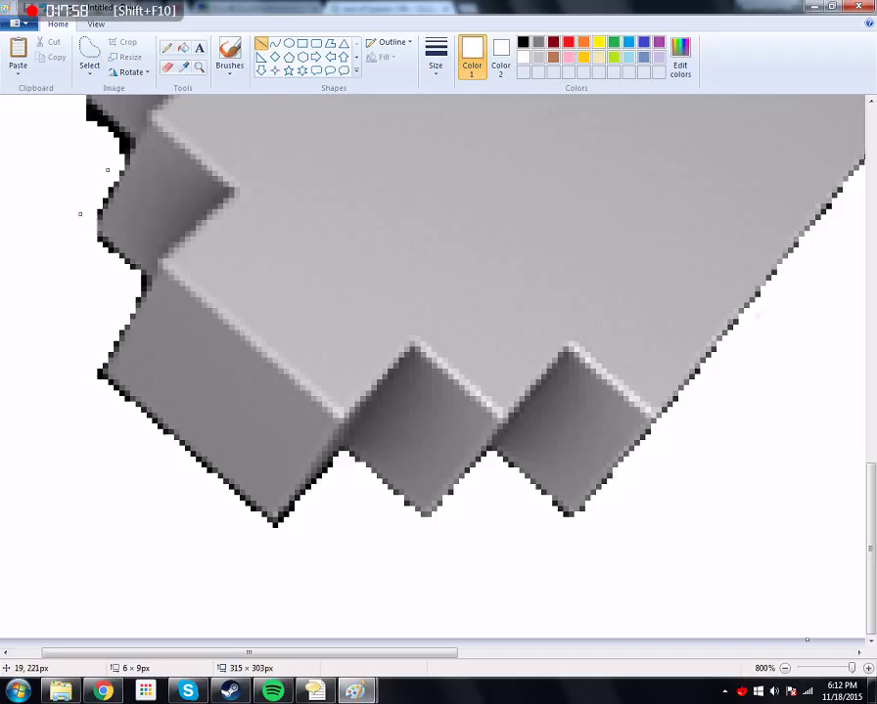
pyautogui.moveTo(86, 106); pyautogui.dragTo(125, 135)
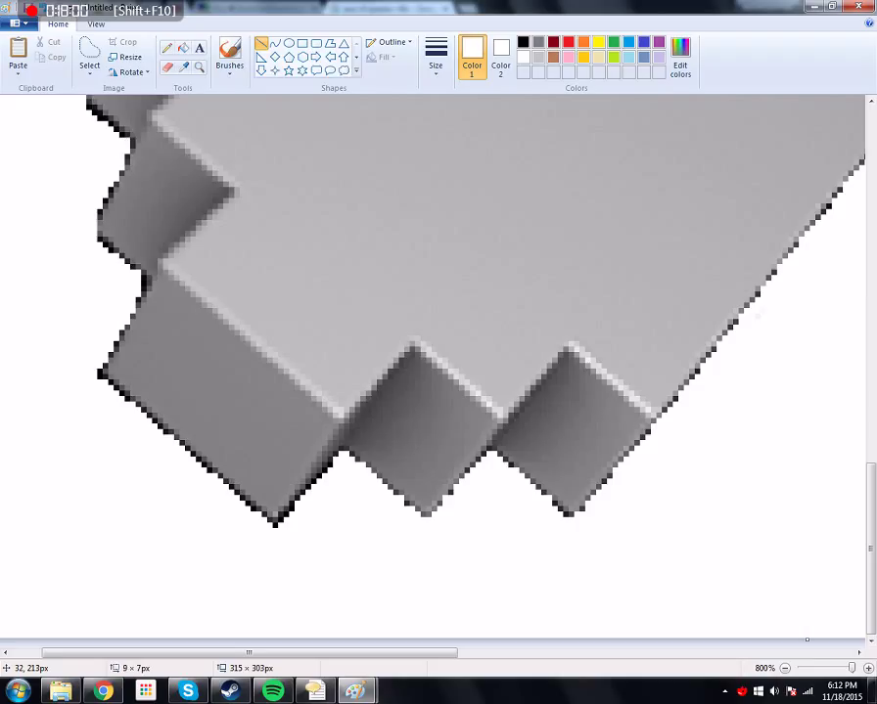
pyautogui.scroll(3, 137, 225)
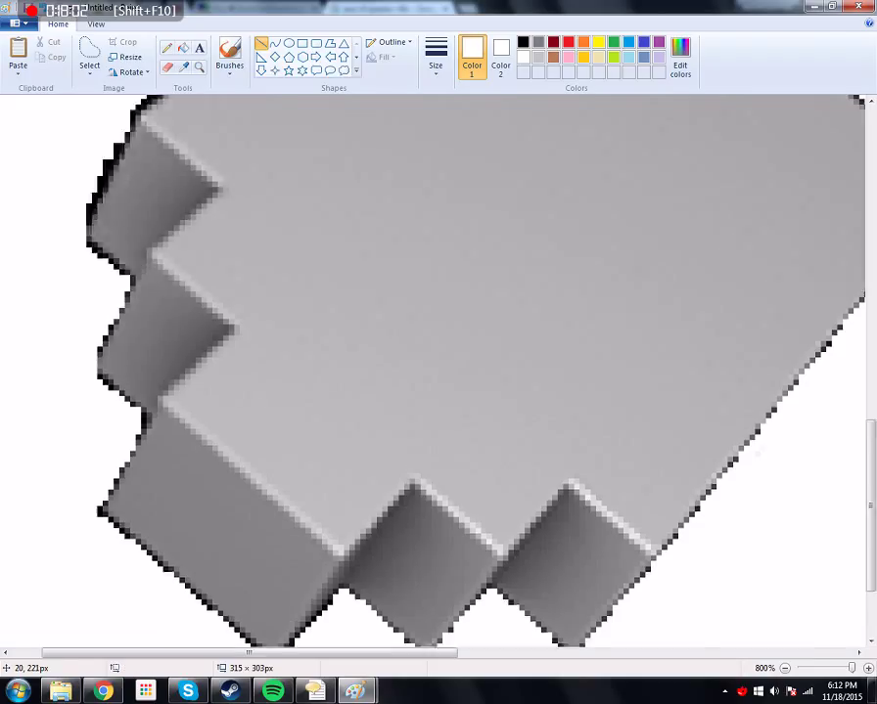
# Thin the left edge and the long upper-left outline toward the top corner
pyautogui.scroll(2, 147, 296)
pyautogui.moveTo(76, 487); pyautogui.dragTo(119, 383)
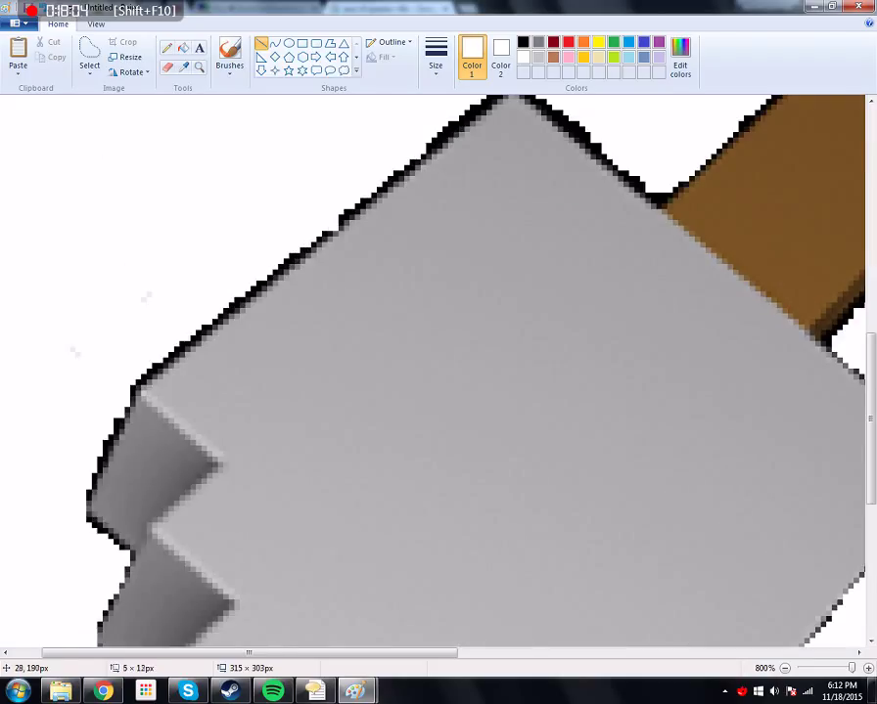
pyautogui.click(77, 357)
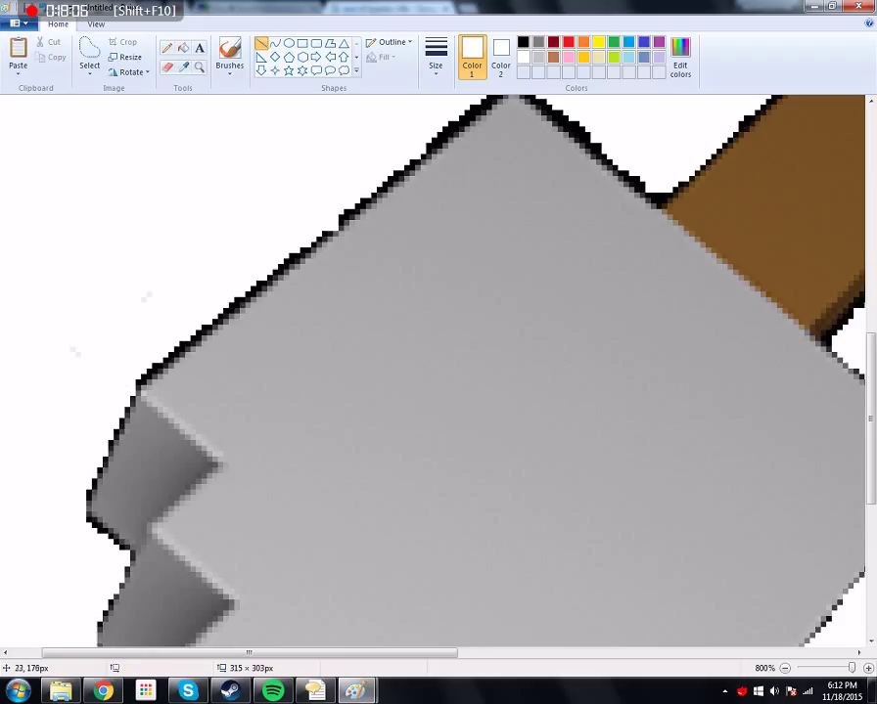
pyautogui.moveTo(118, 403); pyautogui.dragTo(356, 218)
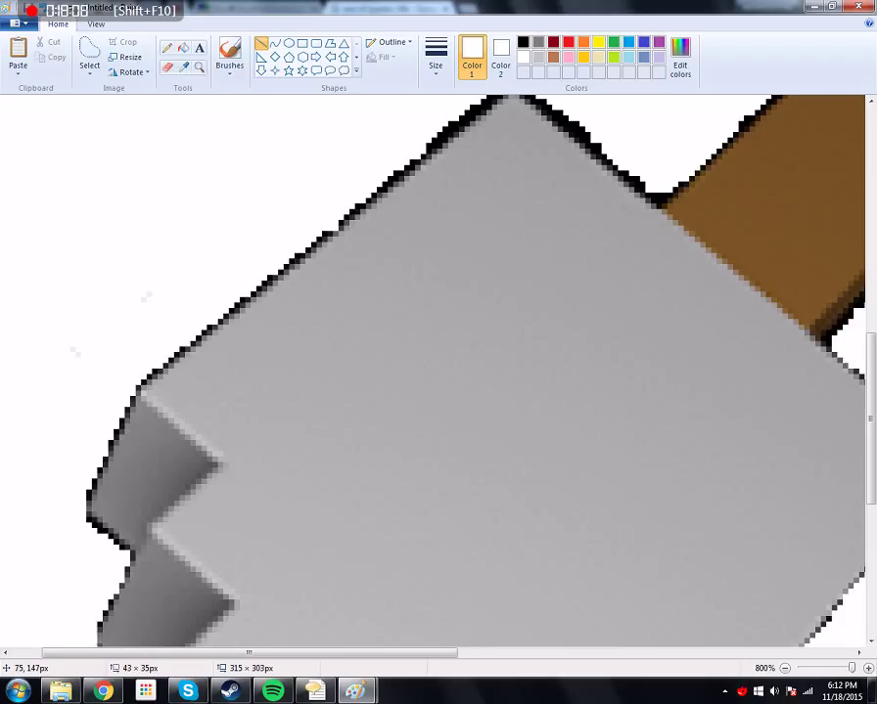
pyautogui.click(182, 234)
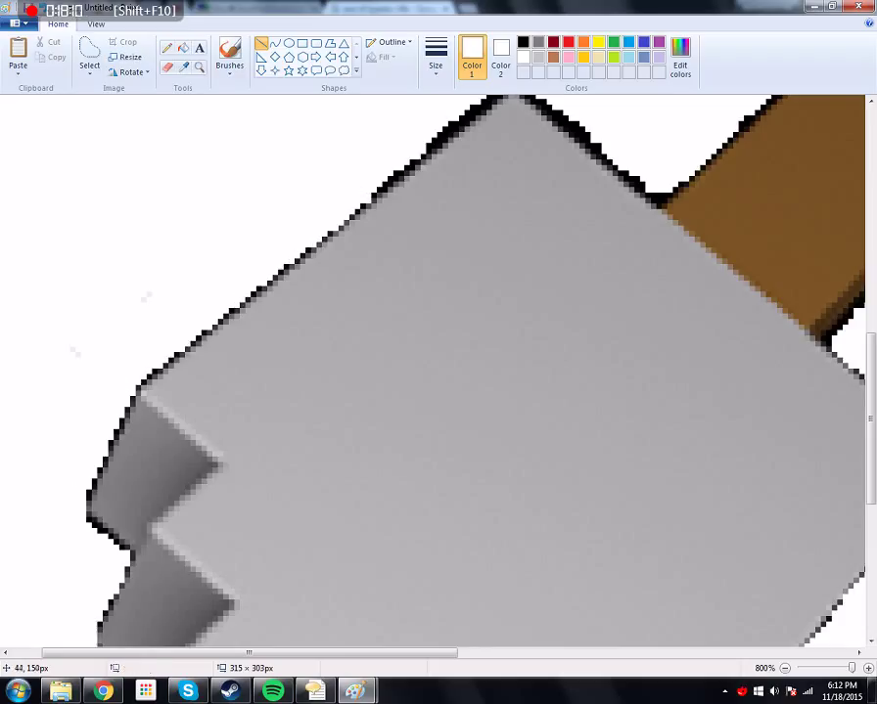
pyautogui.moveTo(44, 247); pyautogui.dragTo(76, 231)
pyautogui.moveTo(126, 187); pyautogui.dragTo(137, 176)
pyautogui.click(425, 141)
pyautogui.moveTo(429, 147); pyautogui.dragTo(529, 63)
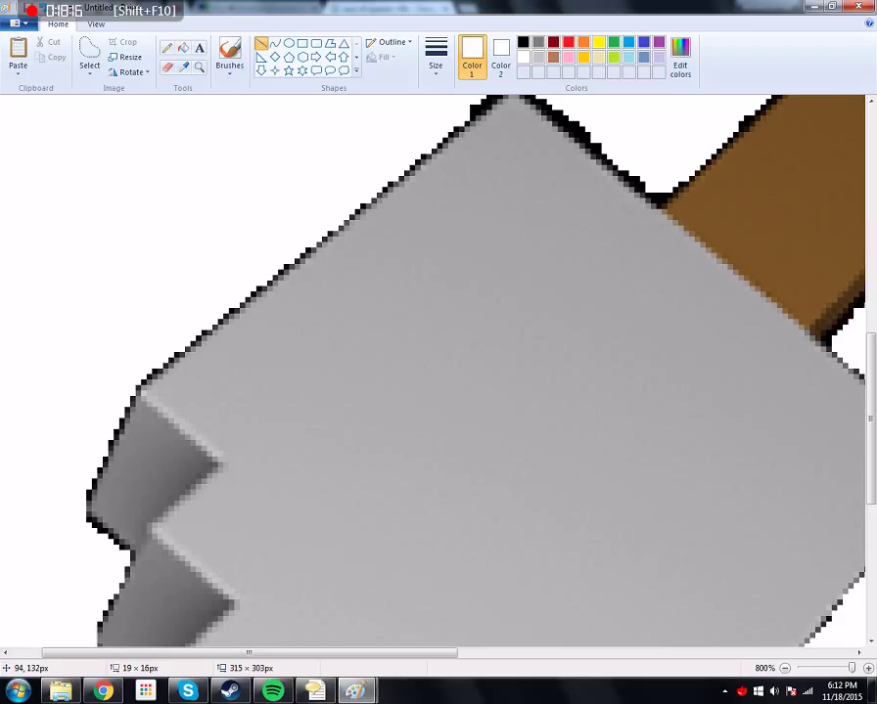
pyautogui.moveTo(416, 177); pyautogui.dragTo(359, 193)
# Thin both slopes of the top peak, redoing the right slope, and the edge by the handle
pyautogui.scroll(3, 572, 313)
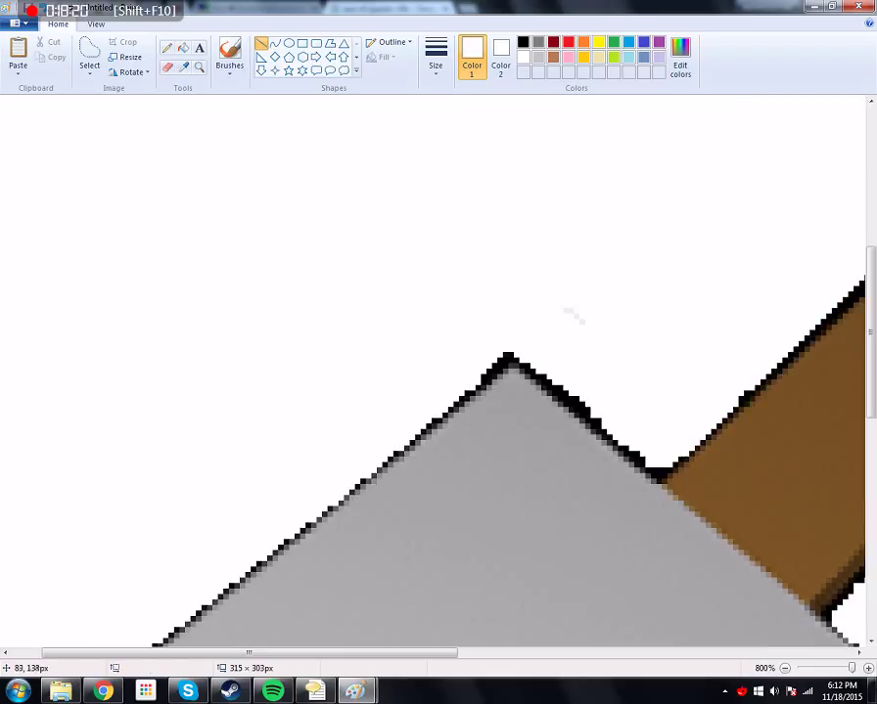
pyautogui.moveTo(392, 468); pyautogui.dragTo(510, 358)
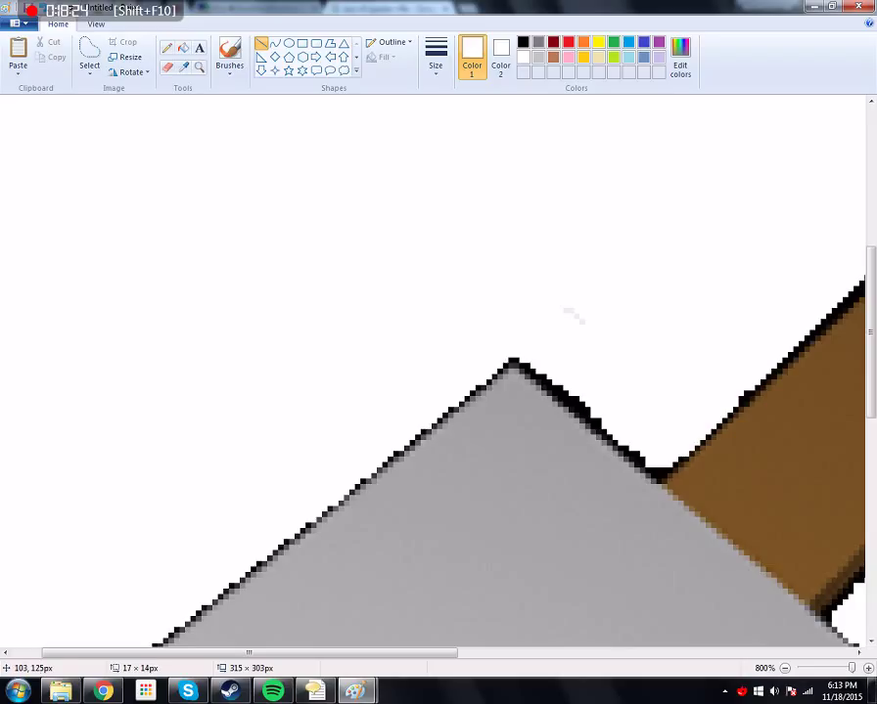
pyautogui.moveTo(509, 358)
pyautogui.mouseDown()
pyautogui.moveTo(518, 350)
pyautogui.moveTo(678, 491)
pyautogui.mouseUp()
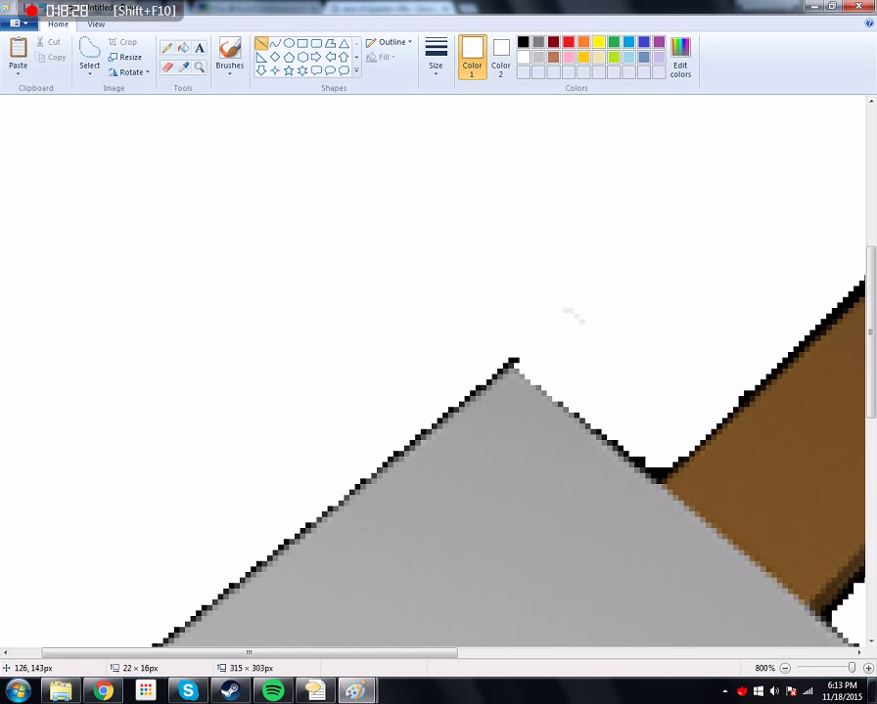
pyautogui.hotkey('ctrl', 'z')
pyautogui.moveTo(510, 360); pyautogui.dragTo(697, 501)
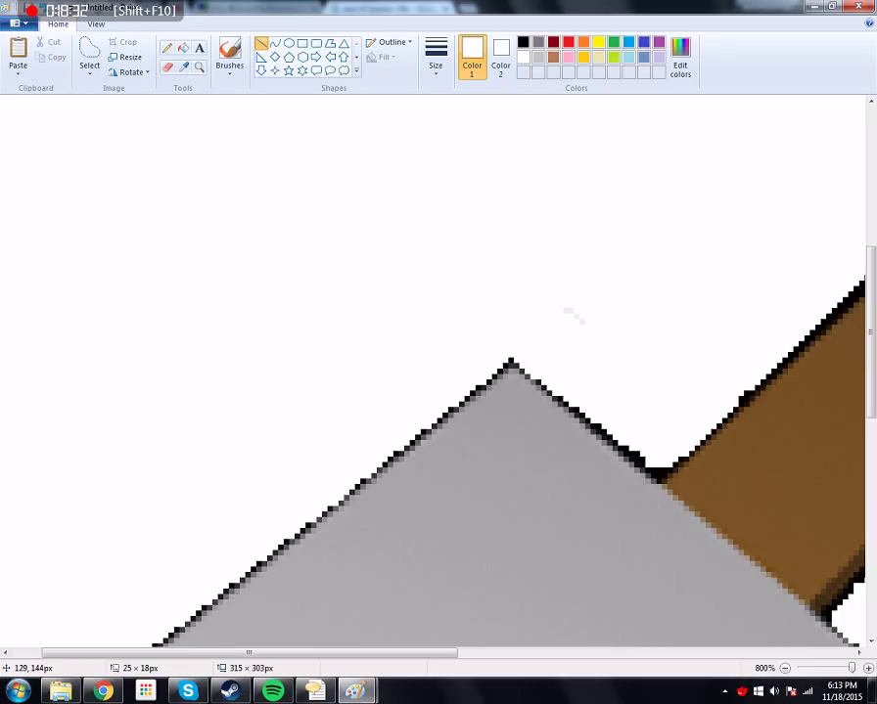
pyautogui.click(725, 325)
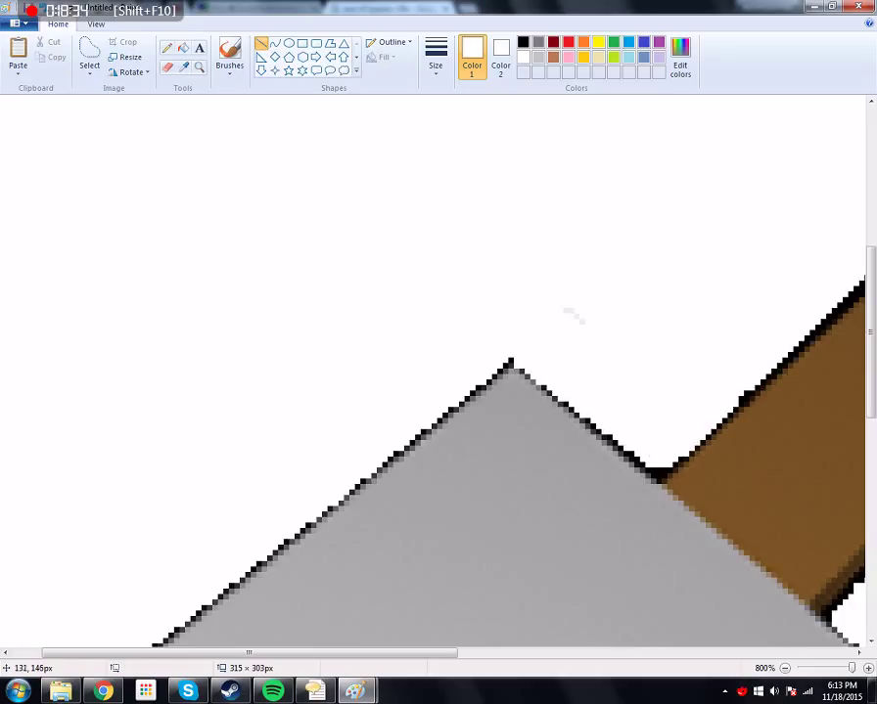
pyautogui.moveTo(655, 470); pyautogui.dragTo(649, 412)
pyautogui.click(652, 415)
pyautogui.scroll(3, 438, 391)
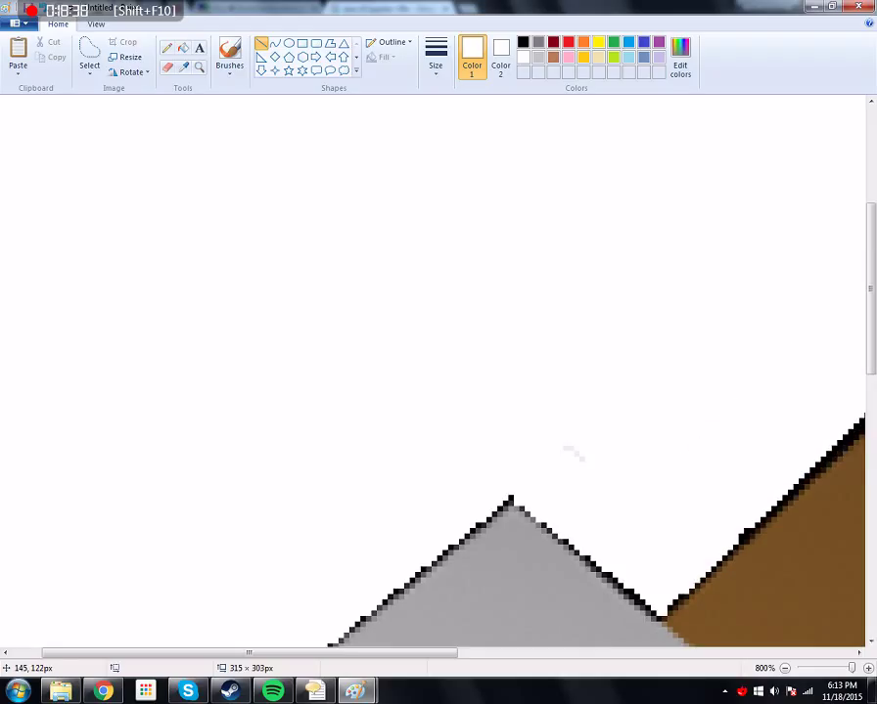
pyautogui.scroll(-10, 565, 452)
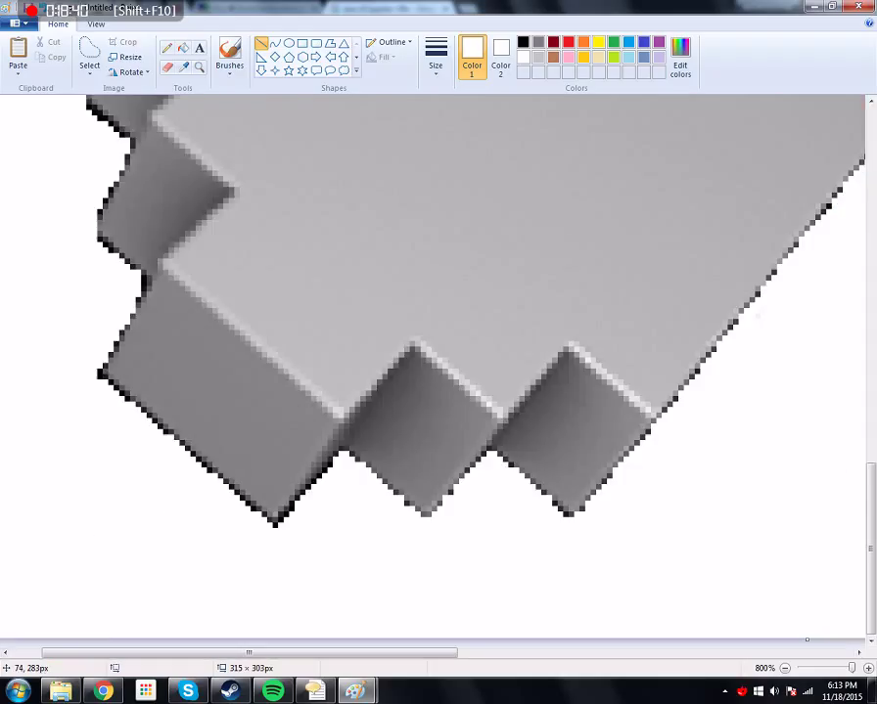
pyautogui.click(167, 47)
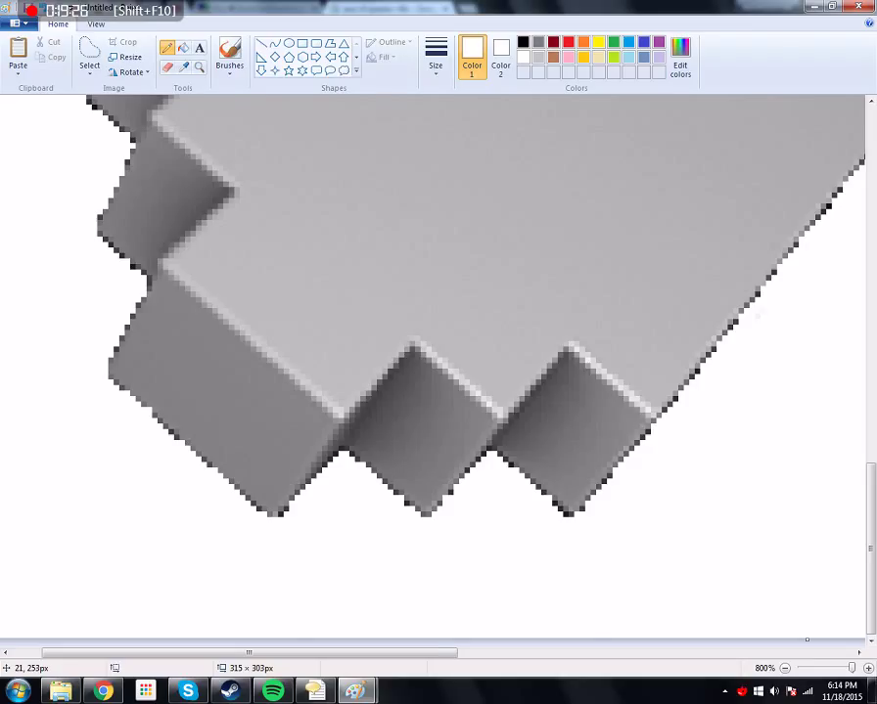
# Scroll up to inspect the blade's left and lower-left edges
pyautogui.scroll(3, 438, 372)
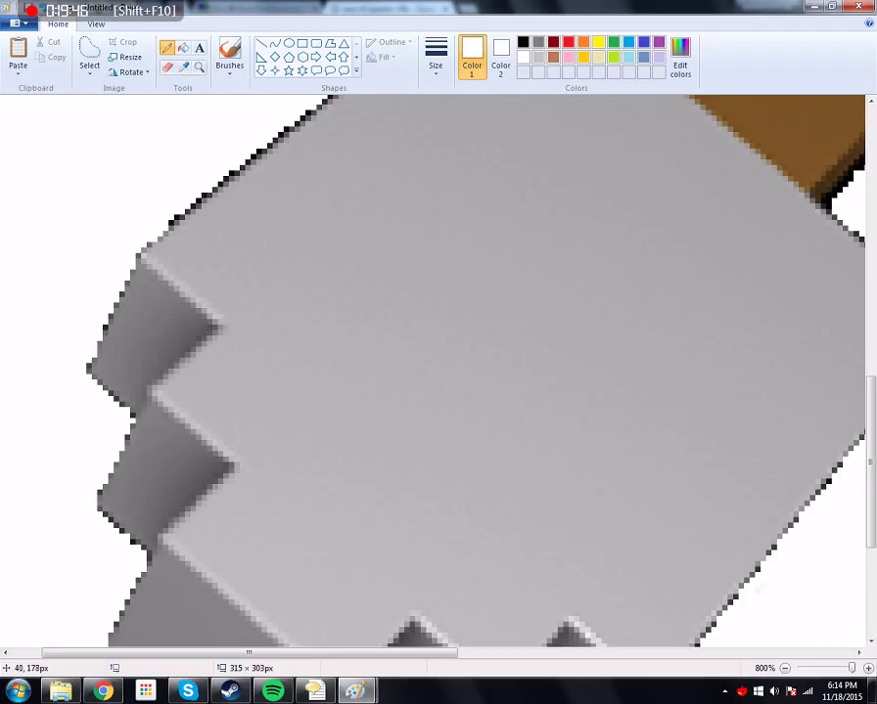
pyautogui.scroll(3, 573, 176)
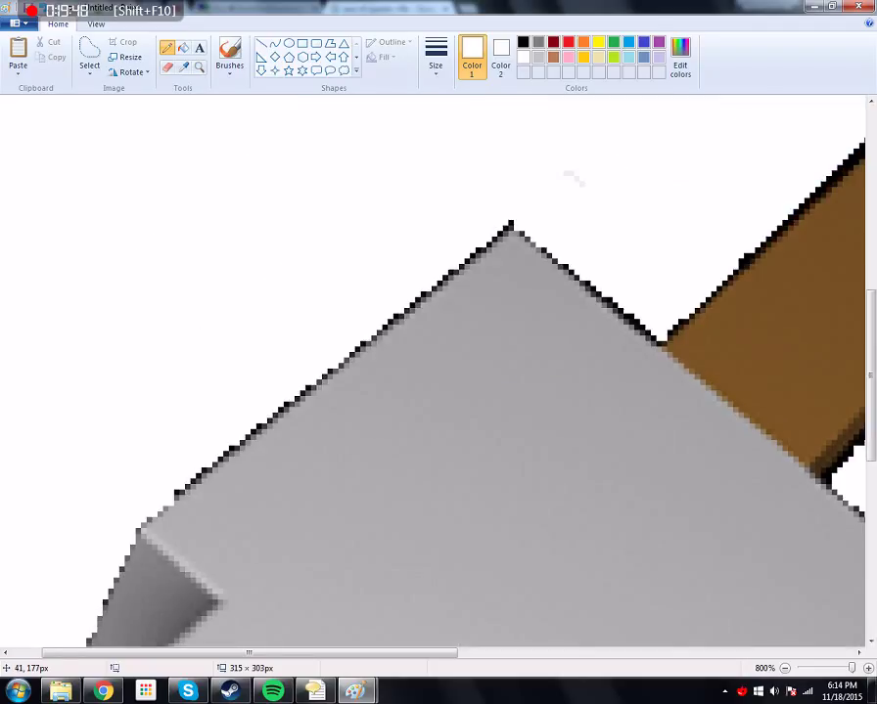
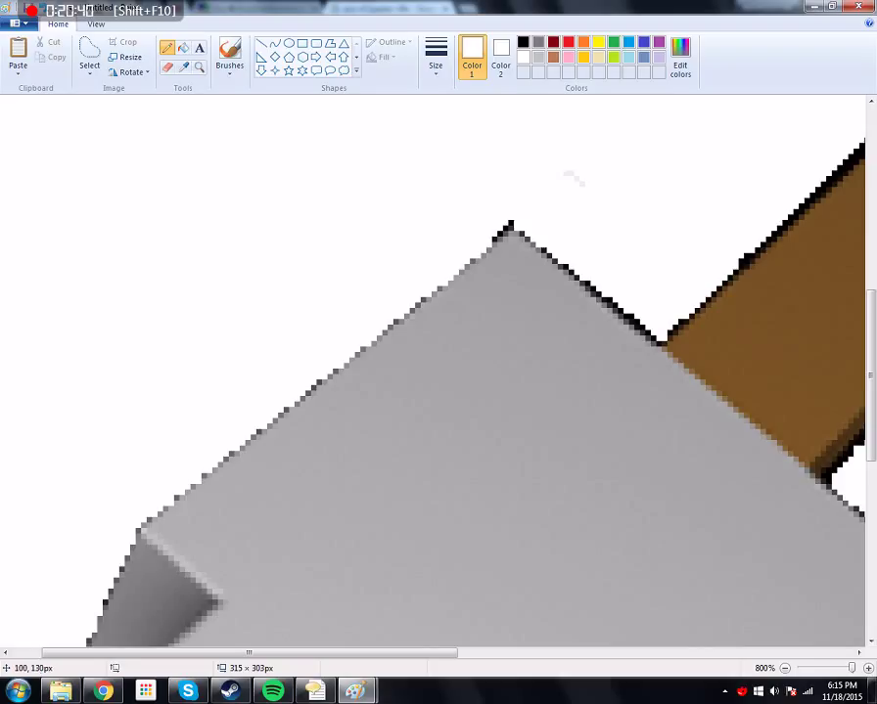
# Flatten the blade's pointed peak and repaint its black upper-right outline pixels grey
pyautogui.click(509, 227)
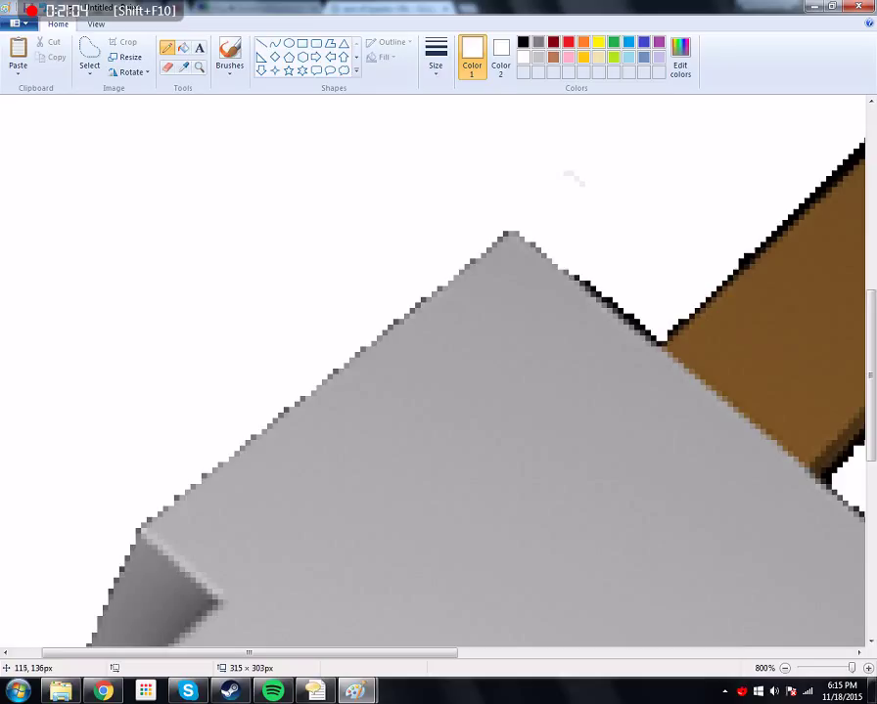
pyautogui.click(575, 278)
pyautogui.click(598, 294)
pyautogui.click(606, 303)
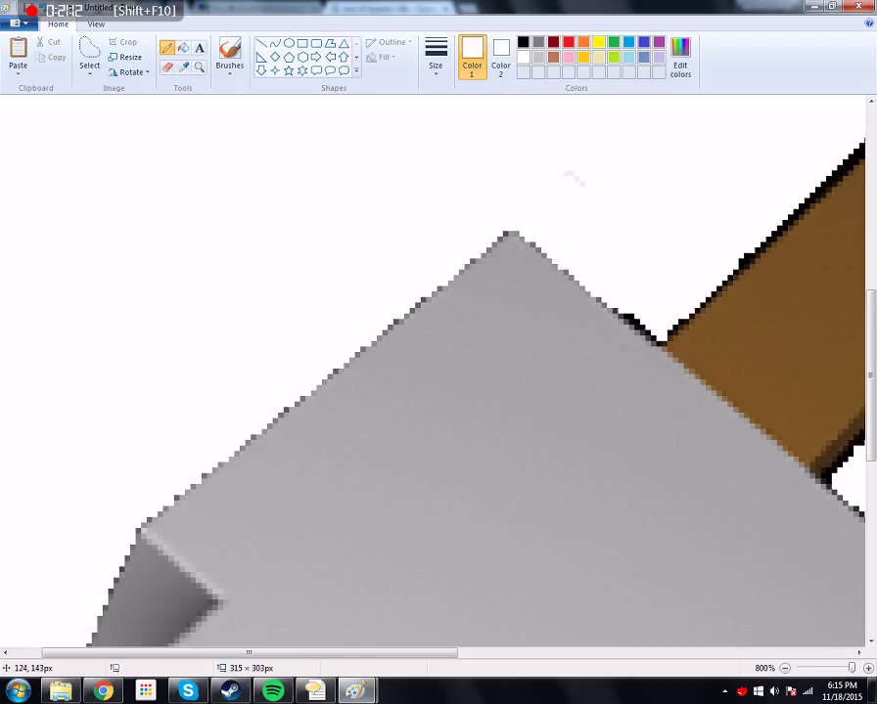
pyautogui.click(637, 320)
pyautogui.click(642, 327)
pyautogui.click(654, 339)
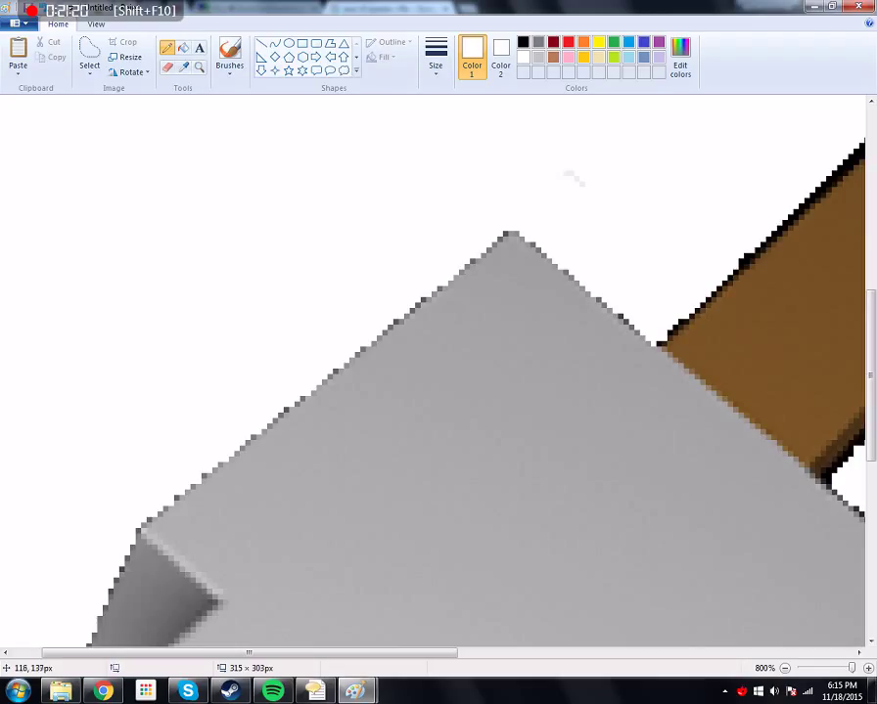
pyautogui.moveTo(250, 653); pyautogui.dragTo(398, 653)
# Draw thin white lines over the lower part of the handle's upper black outline
pyautogui.scroll(5, 538, 156)
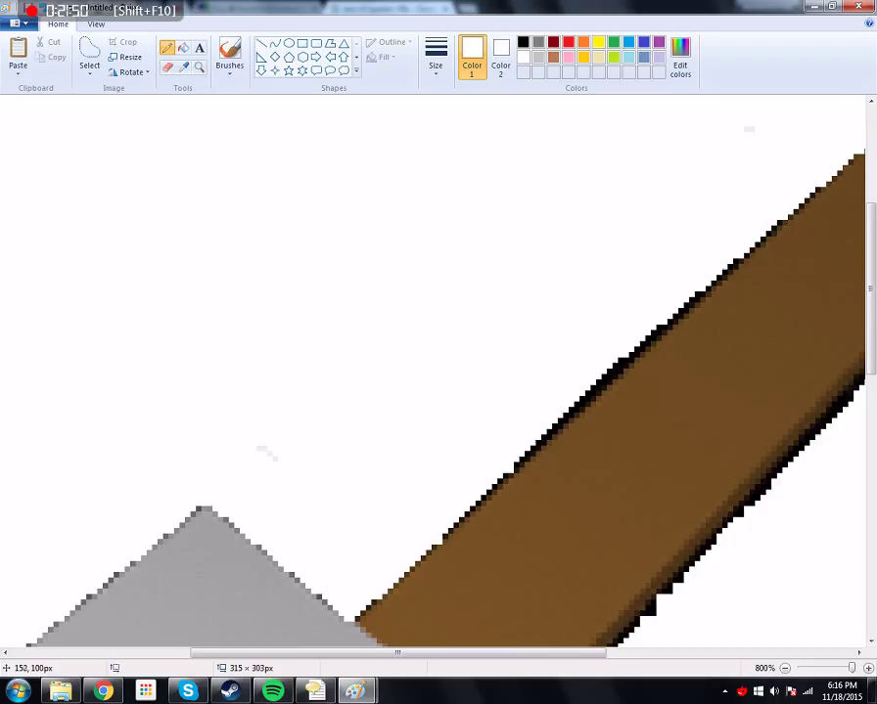
pyautogui.click(261, 43)
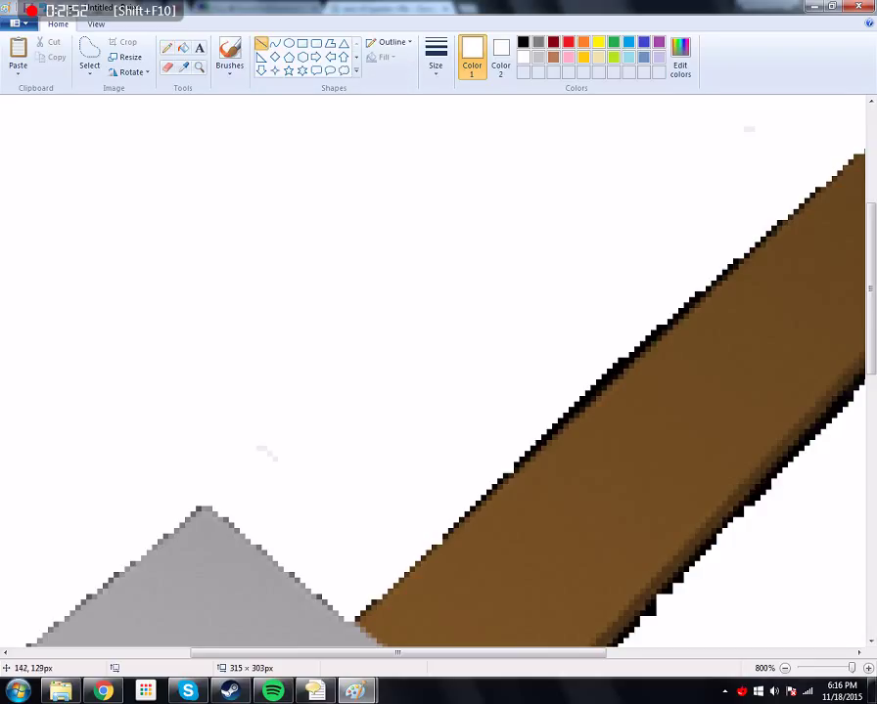
pyautogui.click(436, 57)
pyautogui.click(466, 101)
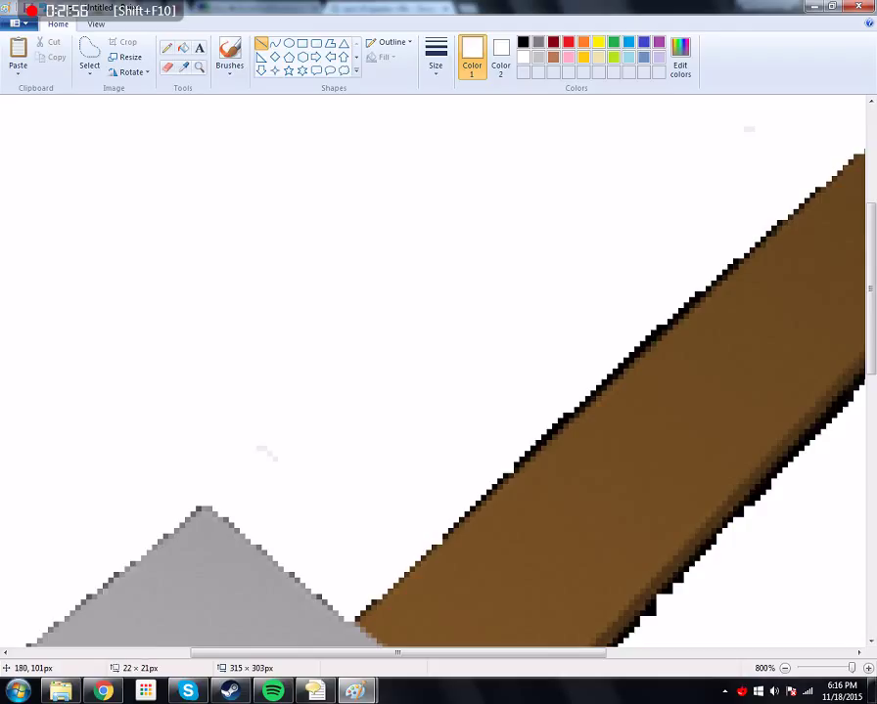
pyautogui.moveTo(325, 265); pyautogui.dragTo(443, 140)
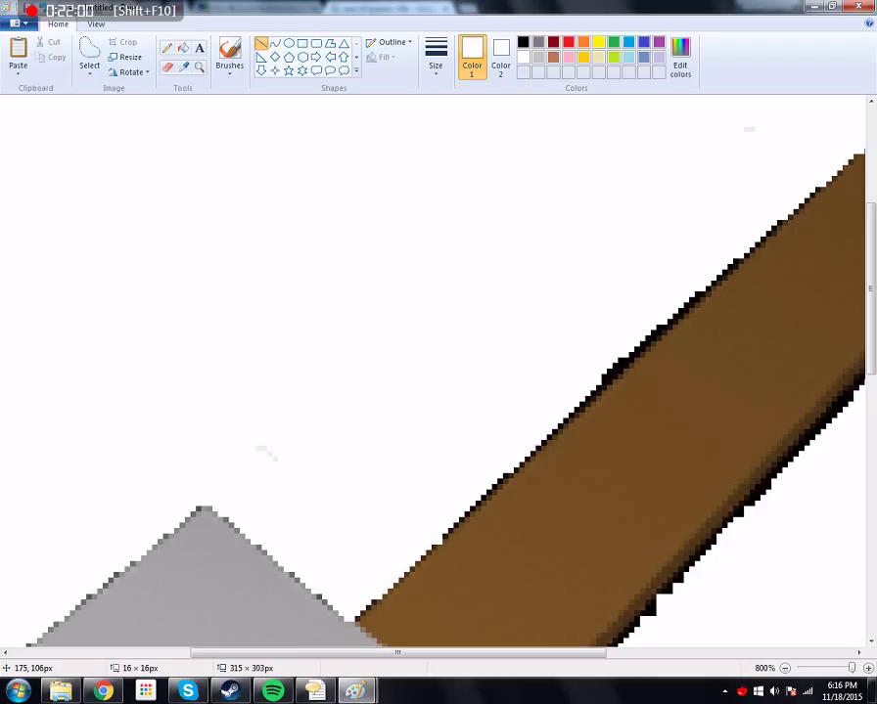
pyautogui.moveTo(407, 281); pyautogui.dragTo(438, 249)
pyautogui.moveTo(474, 109); pyautogui.dragTo(475, 109)
# Cover the black outline further up the handle's upper edge with more short white lines
pyautogui.moveTo(463, 521); pyautogui.dragTo(506, 473)
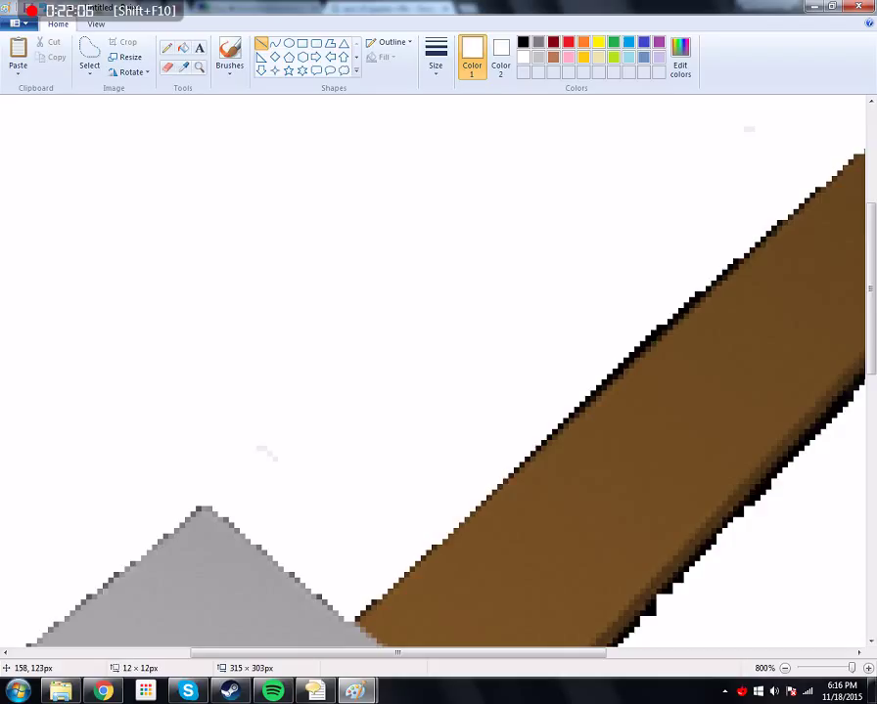
pyautogui.click(519, 388)
pyautogui.moveTo(558, 409); pyautogui.dragTo(636, 330)
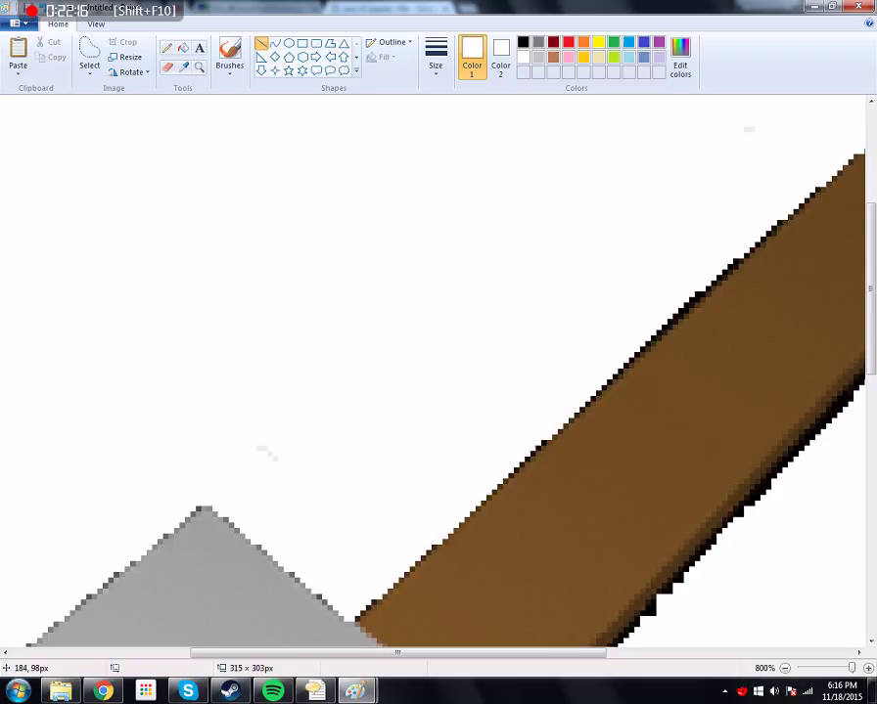
pyautogui.moveTo(608, 382); pyautogui.dragTo(663, 326)
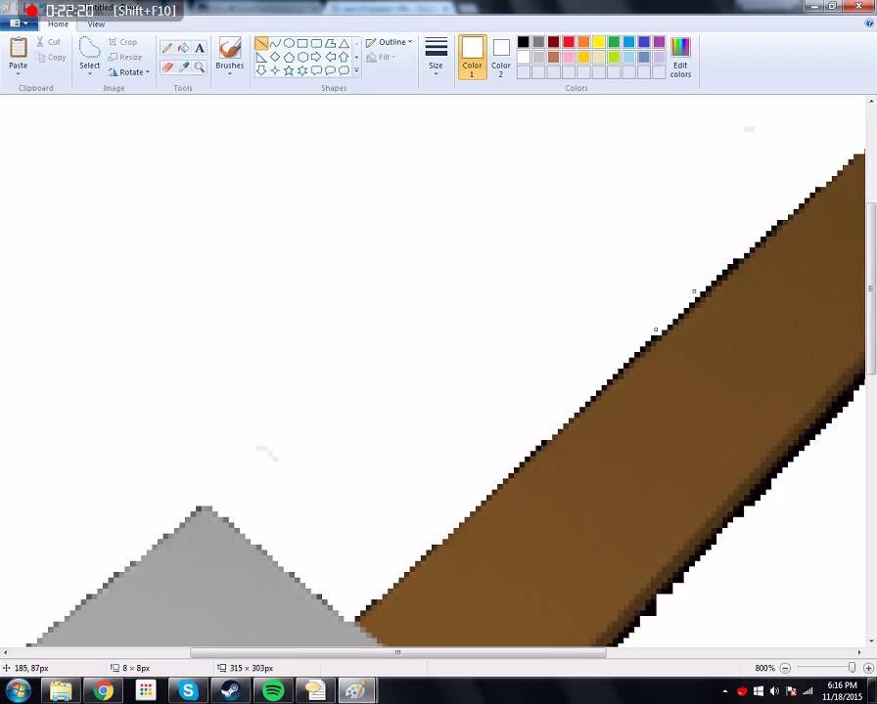
pyautogui.click(437, 303)
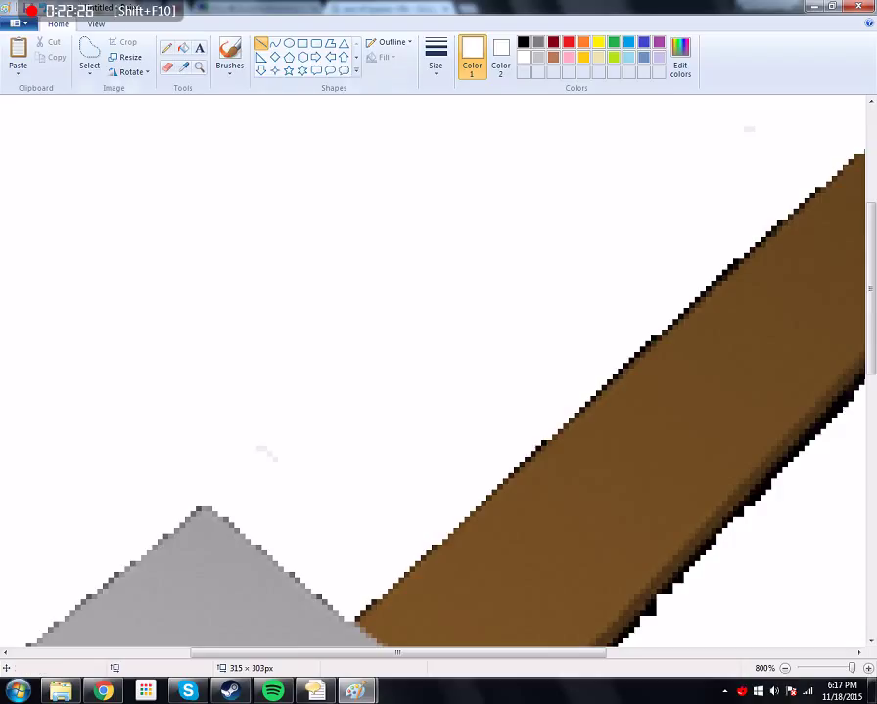
pyautogui.click(167, 47)
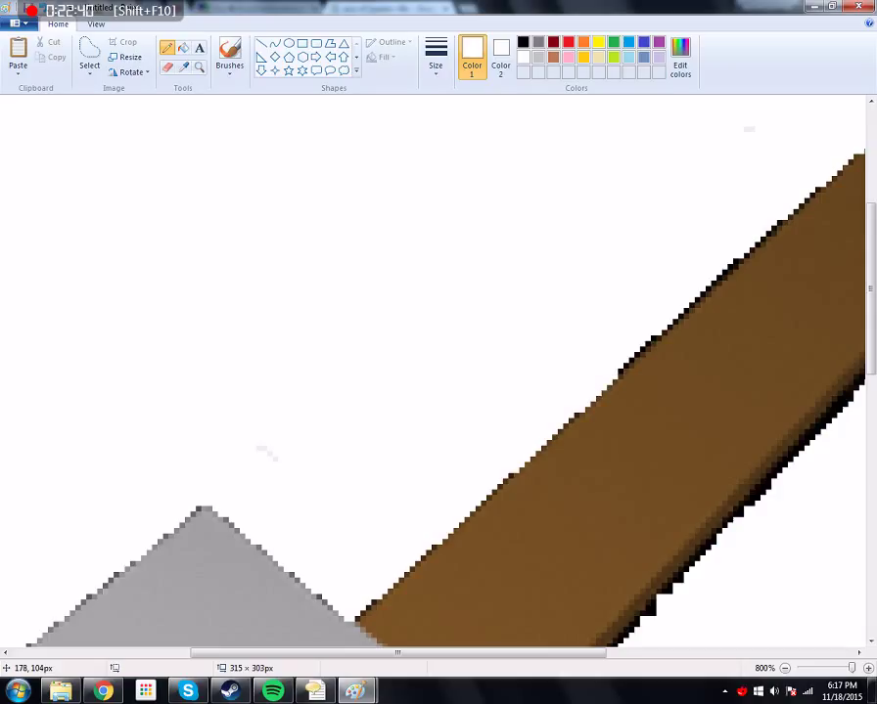
# Paint the eight leftover black pixels along the handle's upper edge white with the Pencil
pyautogui.click(626, 365)
pyautogui.click(632, 360)
pyautogui.click(650, 339)
pyautogui.click(670, 328)
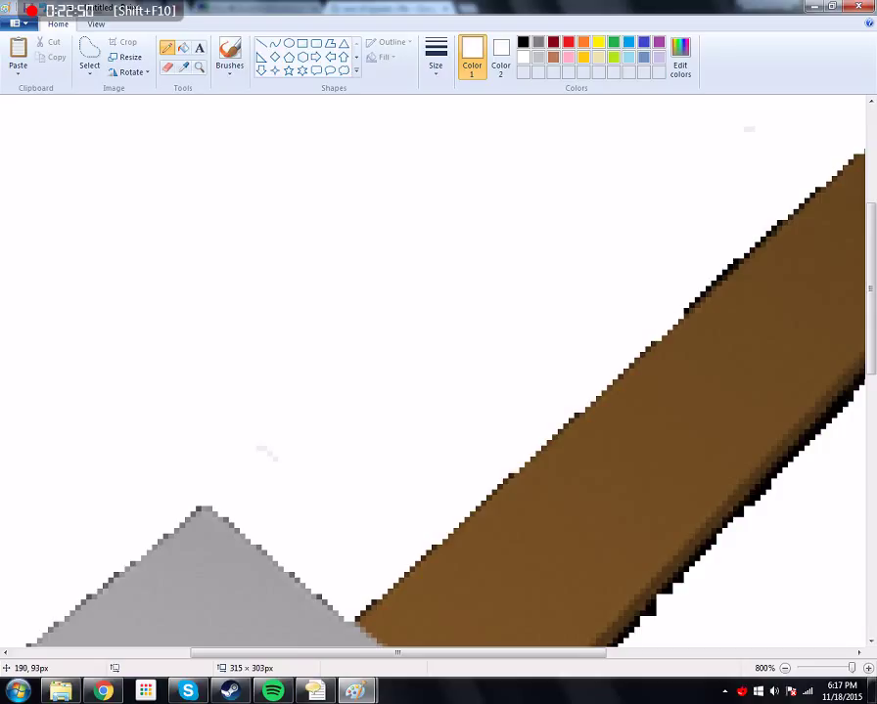
pyautogui.click(696, 299)
pyautogui.click(714, 284)
pyautogui.click(721, 278)
pyautogui.click(732, 264)
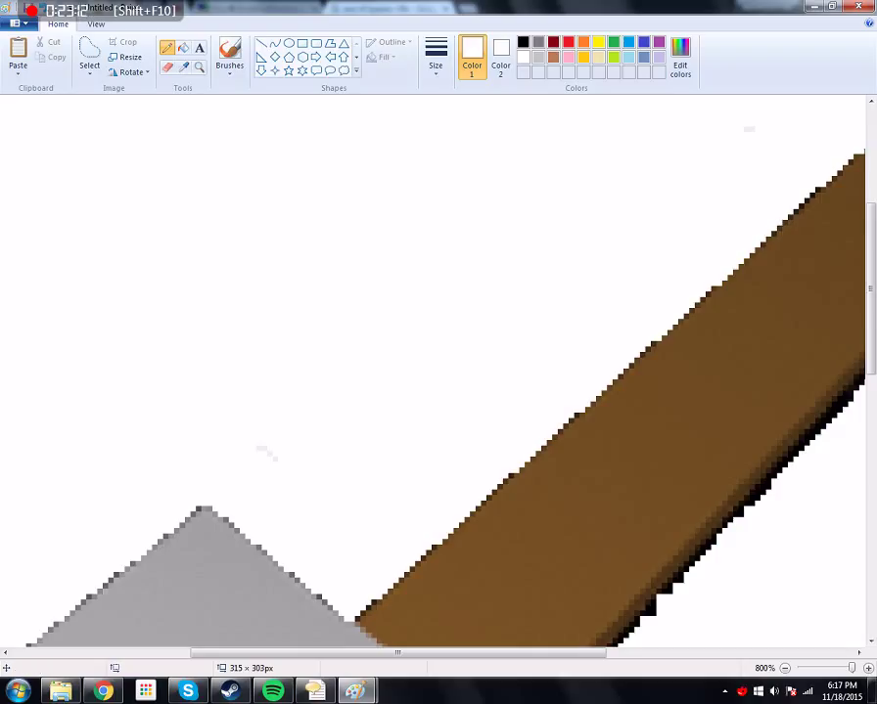
# Repaint the crossbar's upper-left outline pixels and tip brown at the top of the handle
pyautogui.hscroll(1, 438, 372)
pyautogui.hscroll(3, 438, 372)
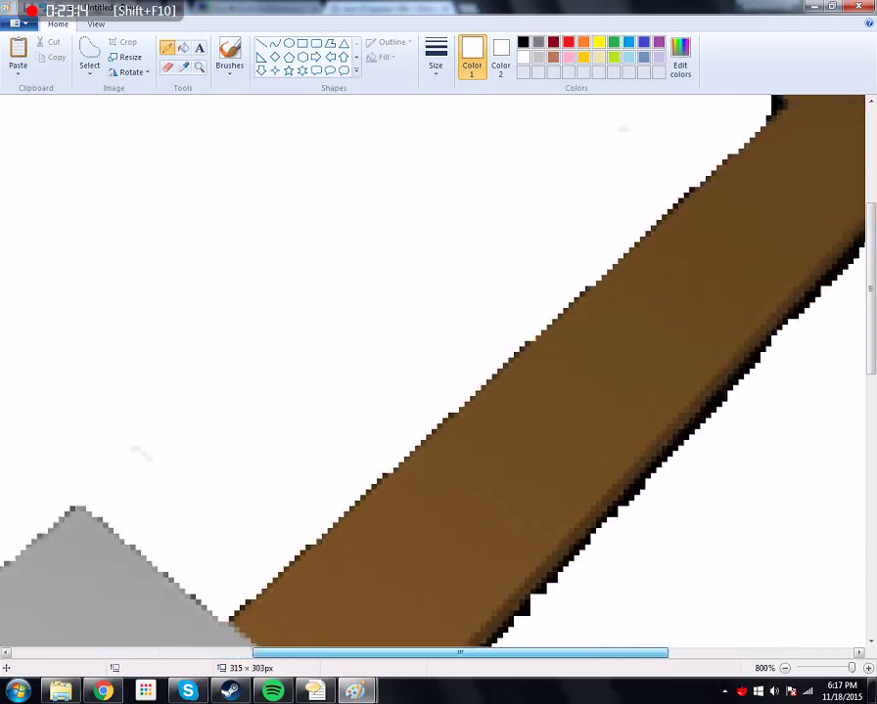
pyautogui.hscroll(5, 438, 372)
pyautogui.scroll(5, 438, 371)
pyautogui.scroll(2, 439, 372)
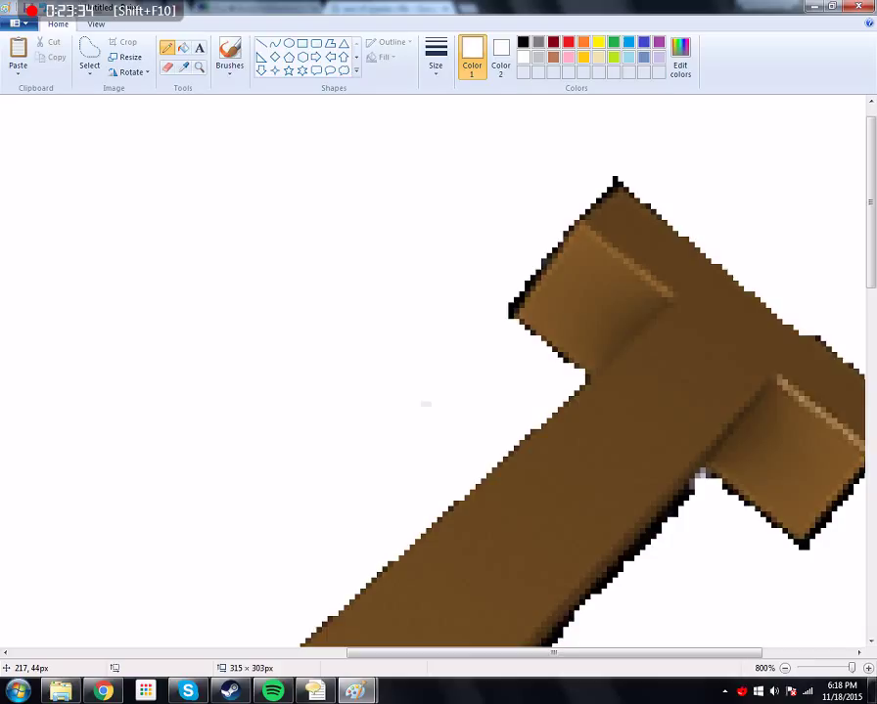
pyautogui.click(521, 298)
pyautogui.click(549, 255)
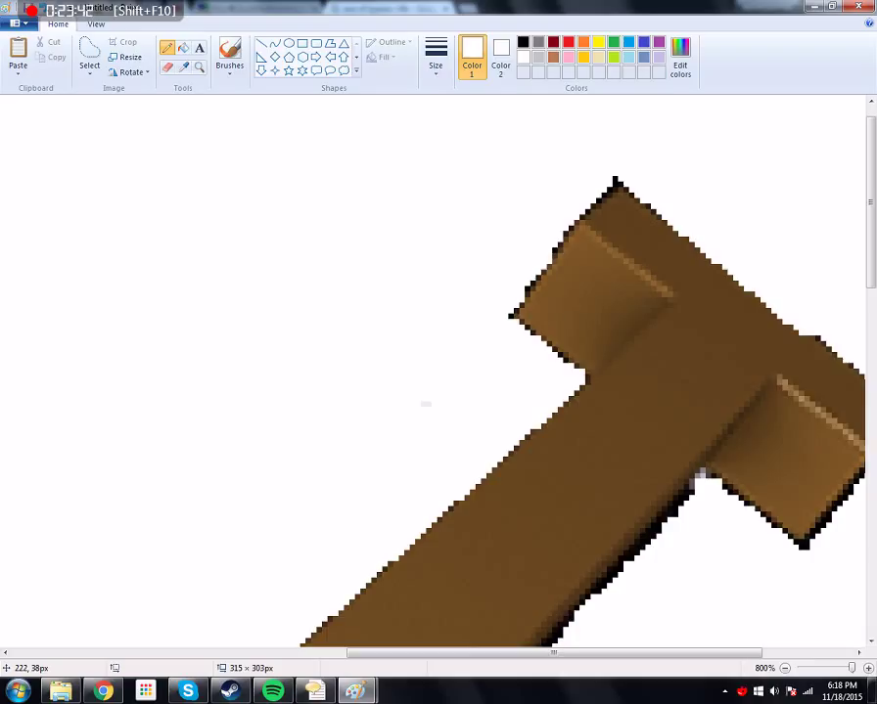
pyautogui.click(527, 288)
pyautogui.click(511, 316)
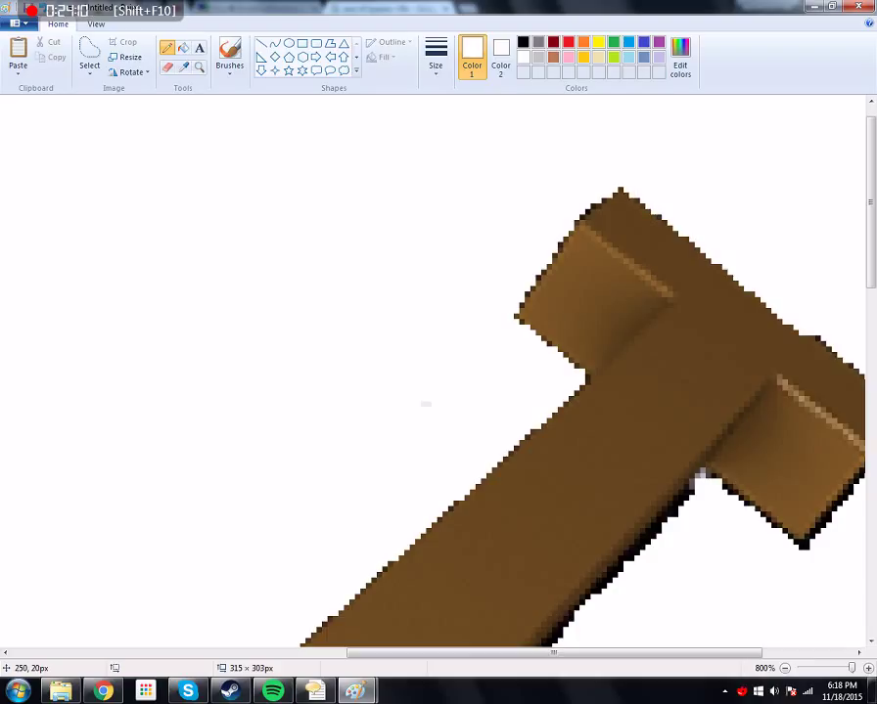
pyautogui.moveTo(553, 653); pyautogui.dragTo(644, 653)
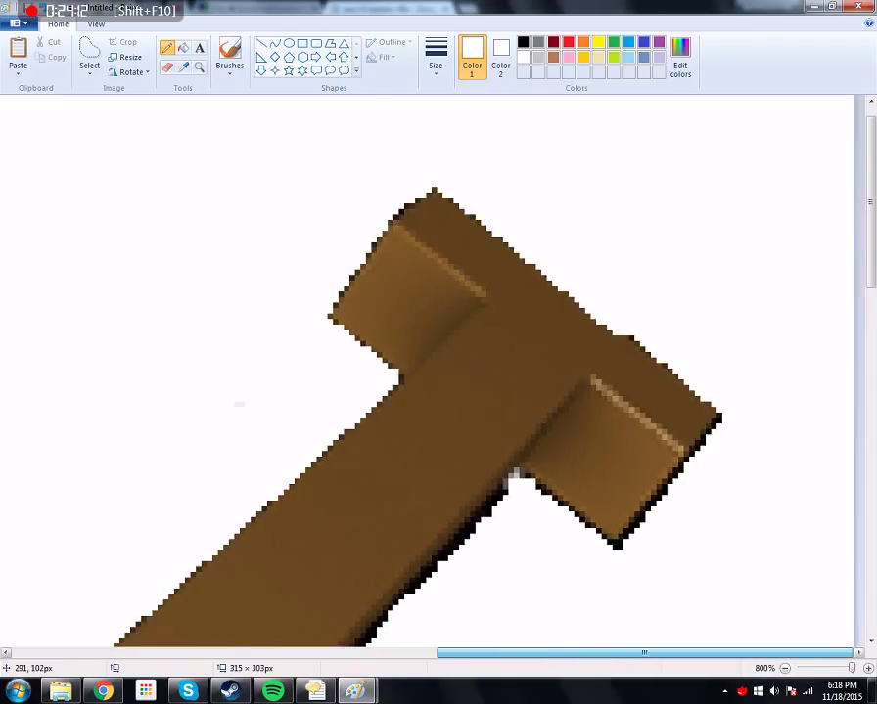
# Paint out the crossbar's right tip pixels, undoing one mistaken edit
pyautogui.scroll(-3, 438, 372)
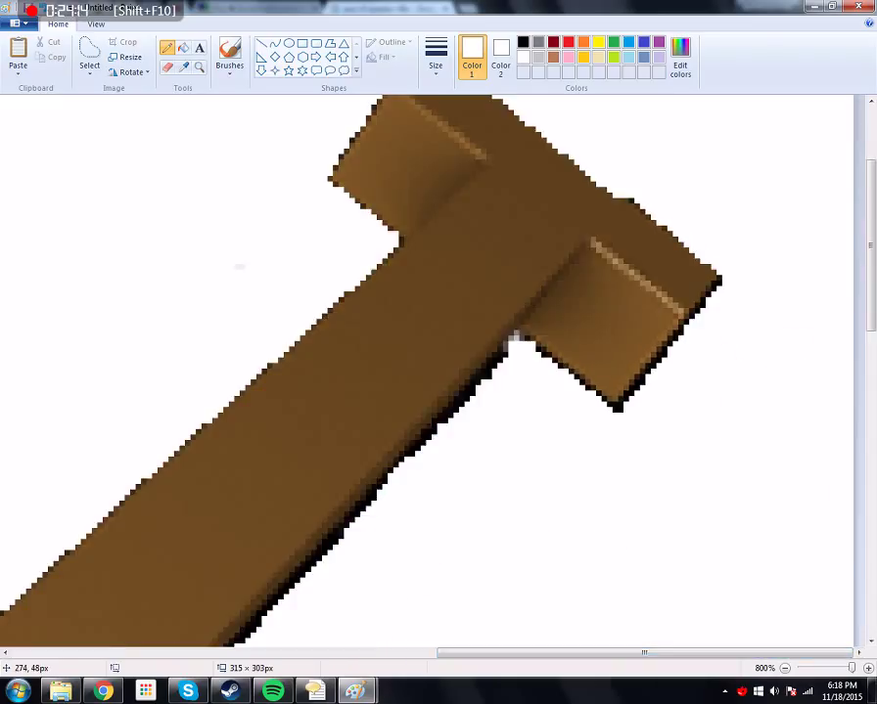
pyautogui.click(719, 282)
pyautogui.hotkey('ctrl', 'z')
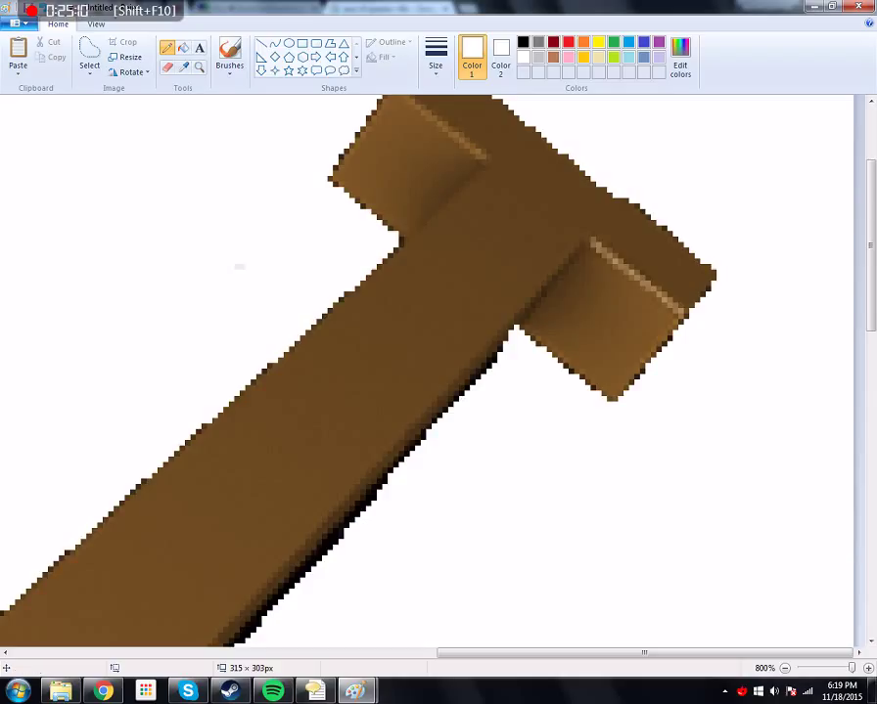
pyautogui.click(261, 43)
# Draw thin lines along the handle's lower-left edge to cover stray dark pixels
pyautogui.click(436, 53)
pyautogui.click(467, 98)
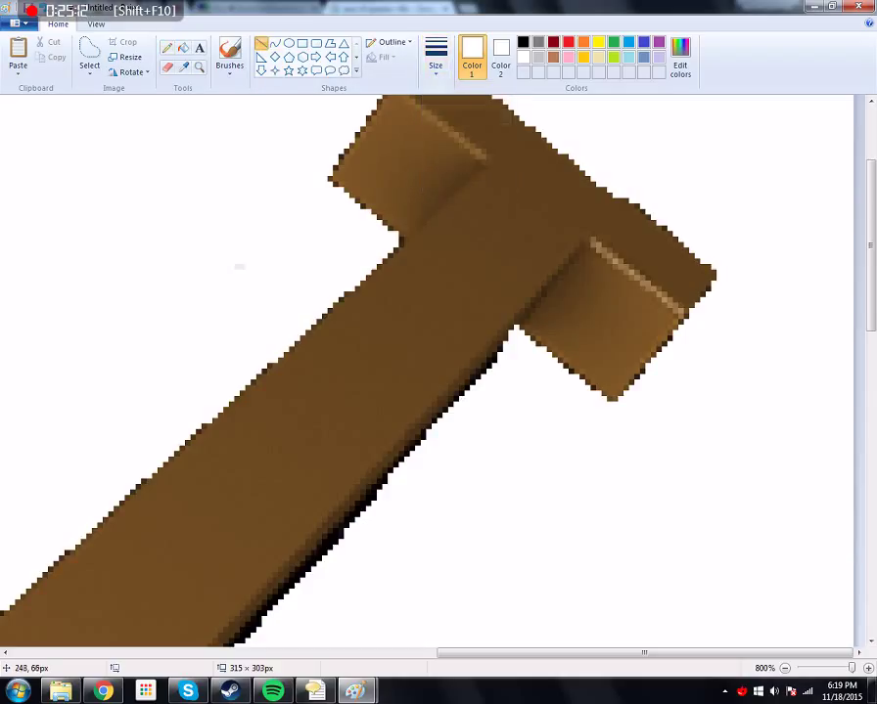
pyautogui.moveTo(568, 293); pyautogui.dragTo(424, 438)
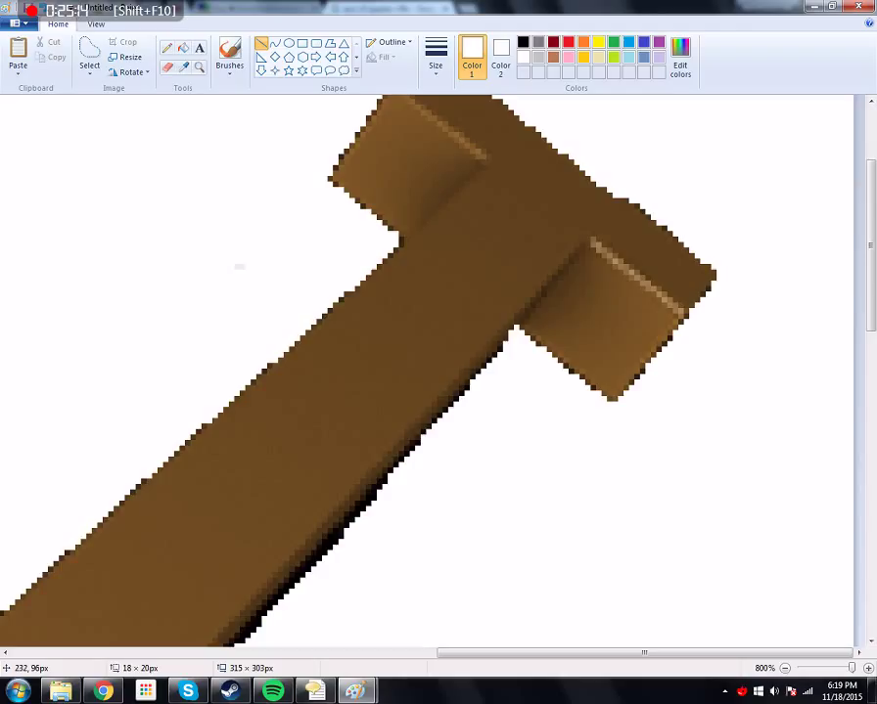
pyautogui.click(400, 461)
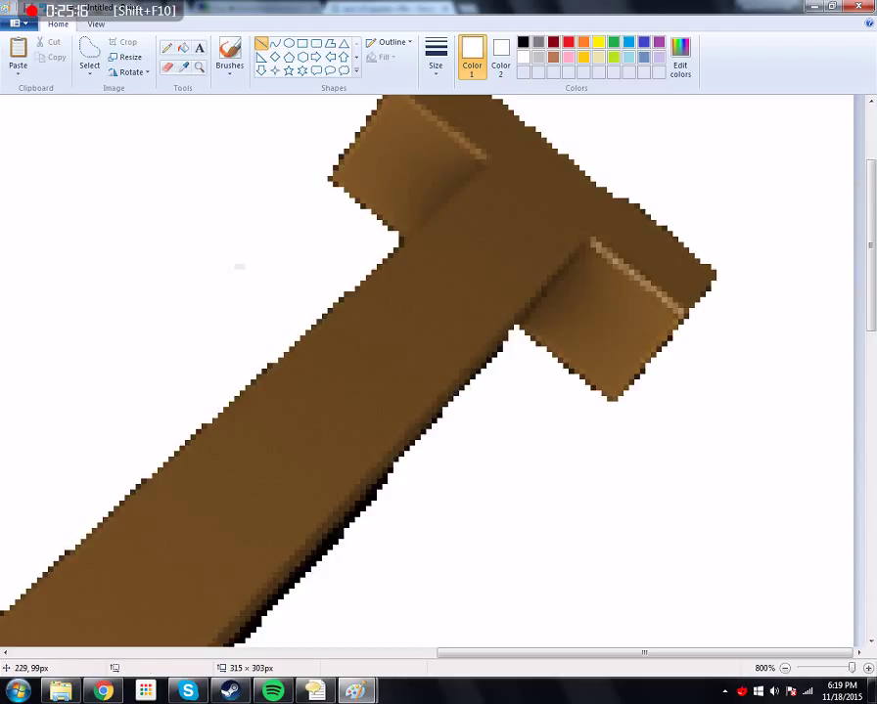
pyautogui.moveTo(400, 461); pyautogui.dragTo(298, 586)
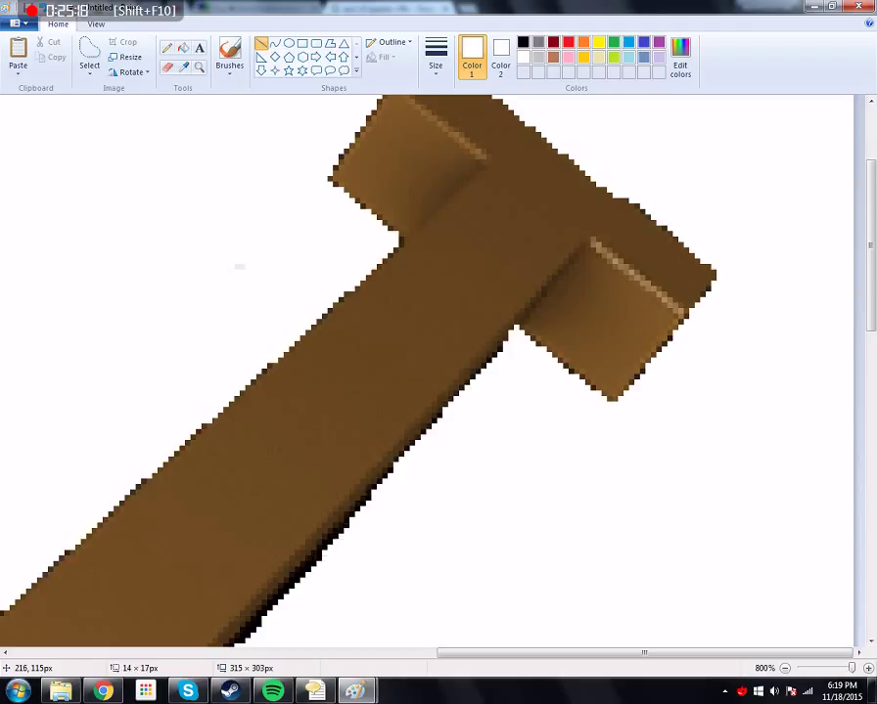
pyautogui.moveTo(346, 523); pyautogui.dragTo(260, 625)
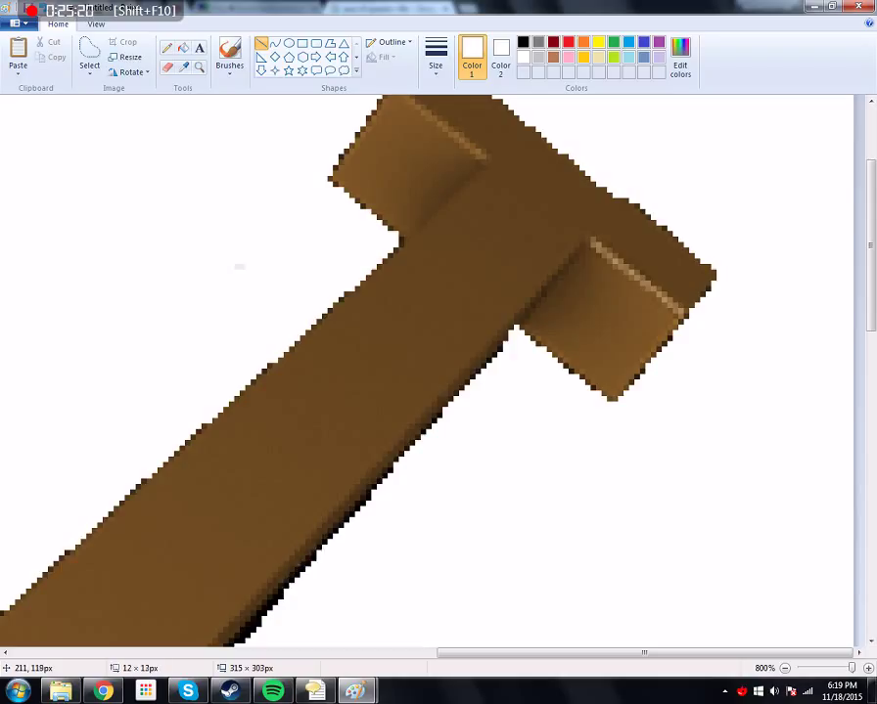
pyautogui.click(390, 608)
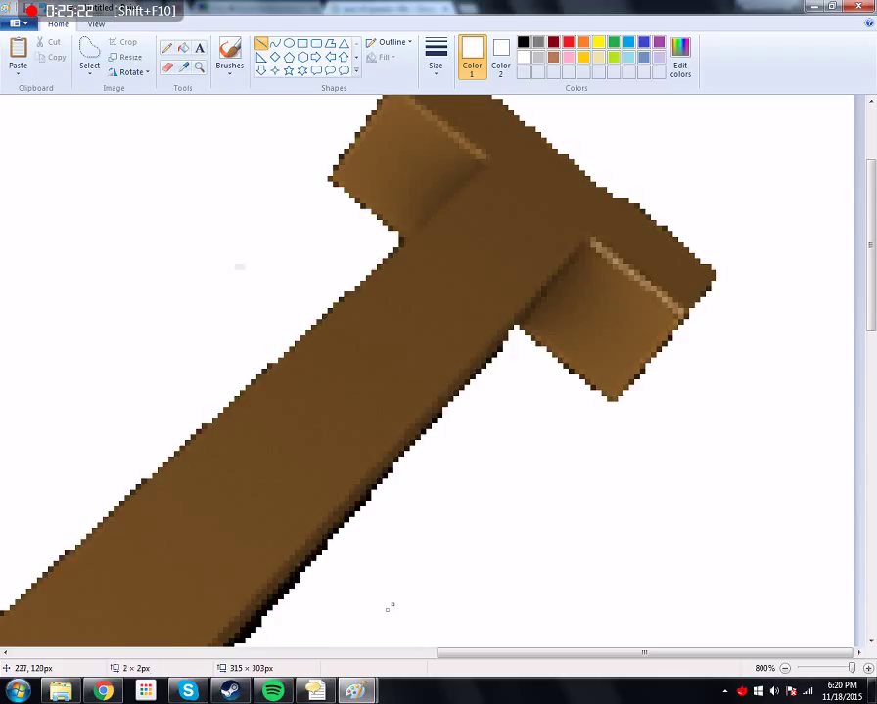
pyautogui.scroll(-5, 389, 608)
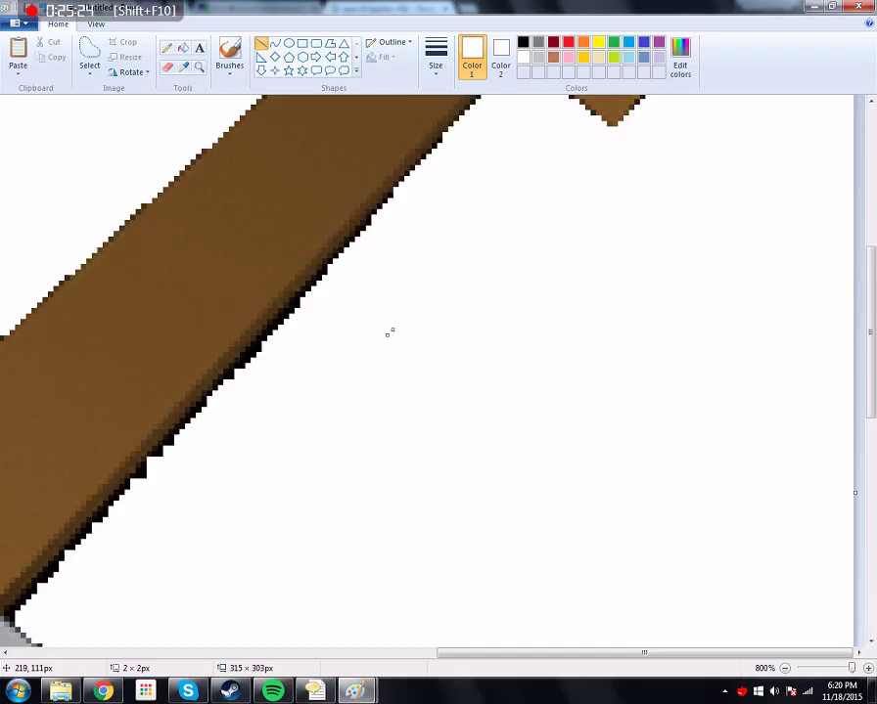
# Clear dark pixels along the handle's lower-right edge with short lines
pyautogui.moveTo(191, 413); pyautogui.dragTo(321, 266)
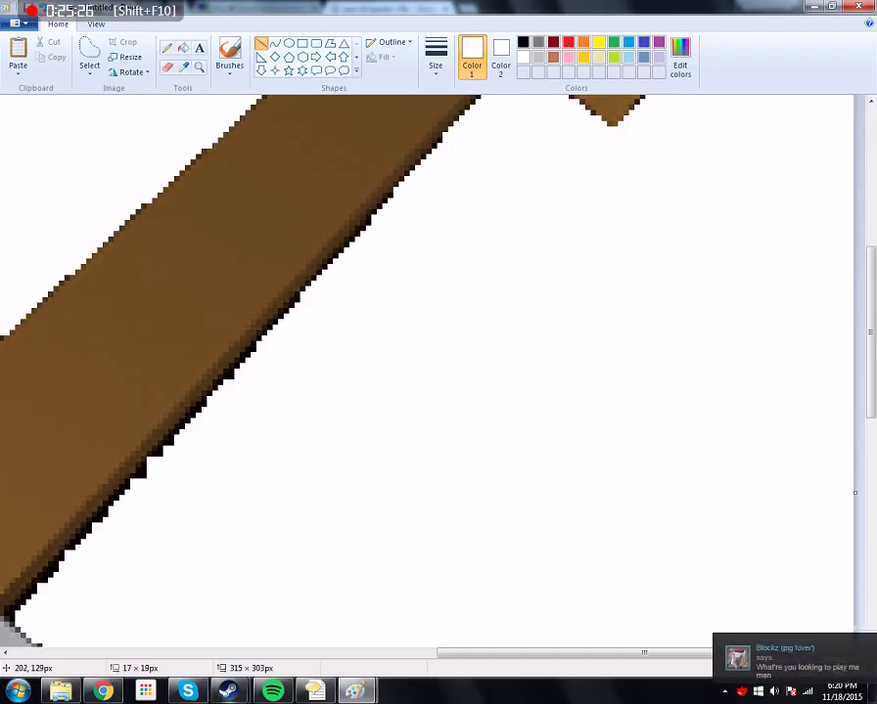
pyautogui.click(346, 266)
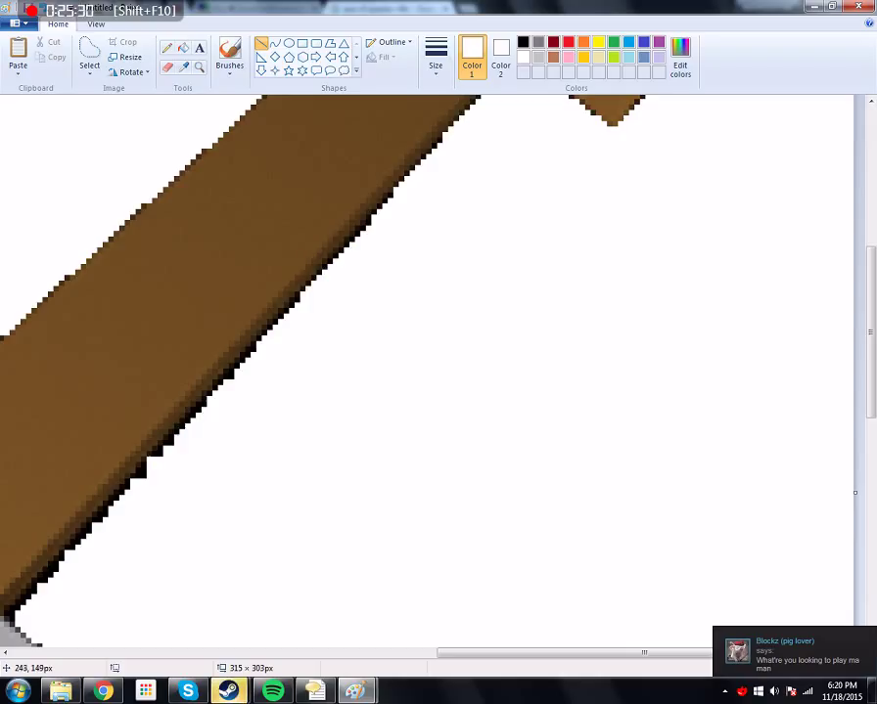
pyautogui.moveTo(437, 366)
pyautogui.mouseDown()
pyautogui.moveTo(289, 303)
pyautogui.moveTo(421, 485)
pyautogui.mouseUp()
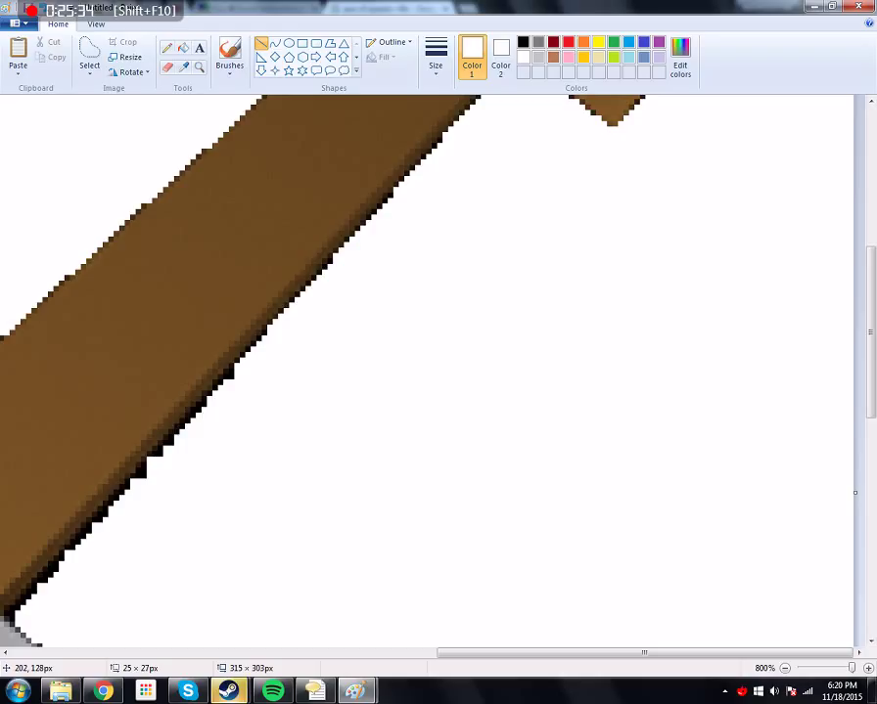
pyautogui.moveTo(236, 371); pyautogui.dragTo(93, 514)
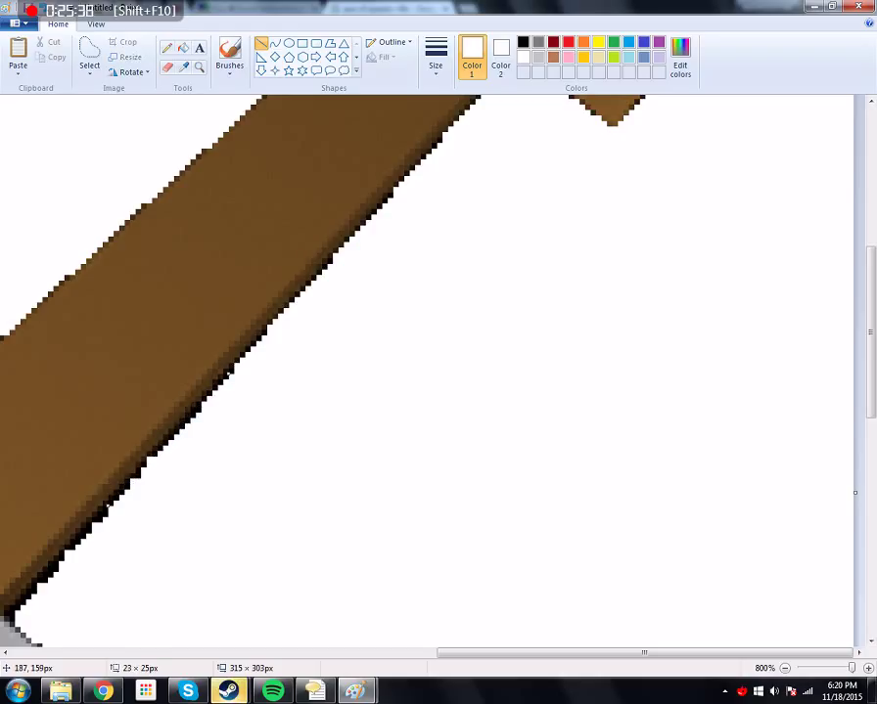
pyautogui.hscroll(-4, 427, 372)
pyautogui.hscroll(-1, 427, 372)
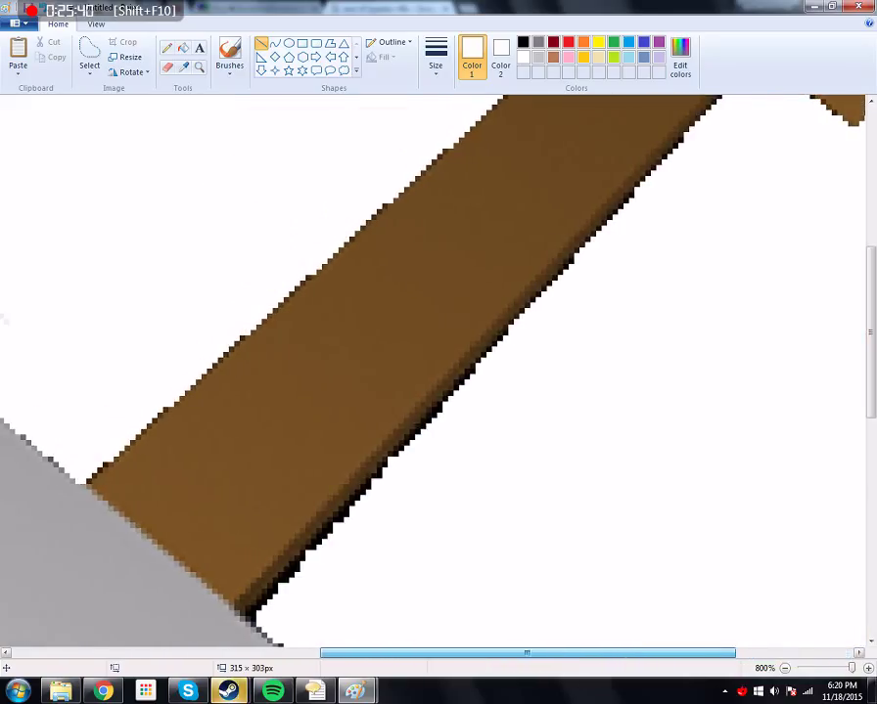
# Smooth the handle's upper-left and lower-right edges with more short lines
pyautogui.moveTo(438, 134); pyautogui.dragTo(259, 337)
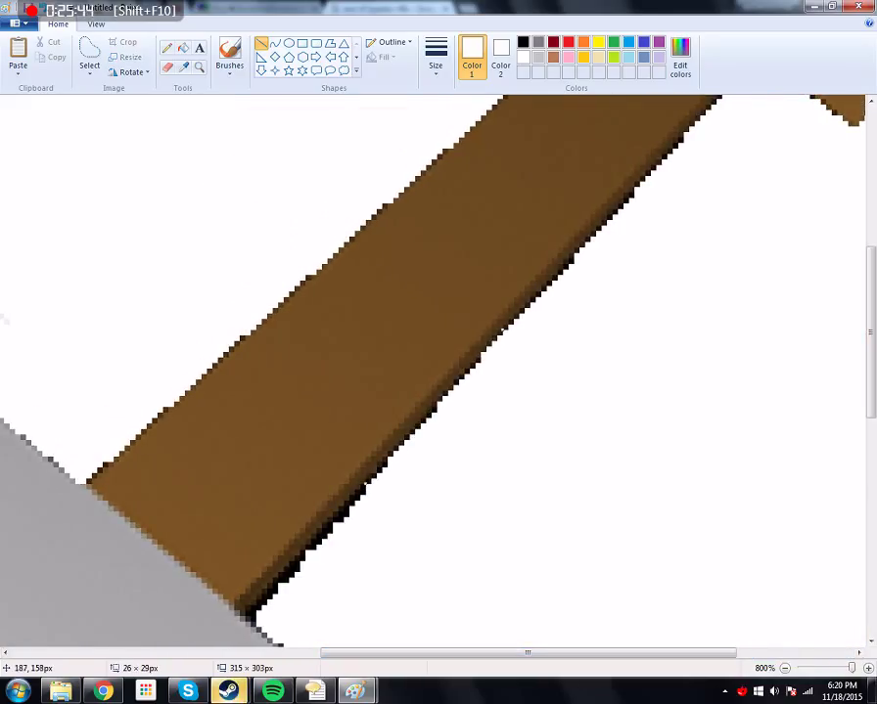
pyautogui.moveTo(399, 455); pyautogui.dragTo(290, 572)
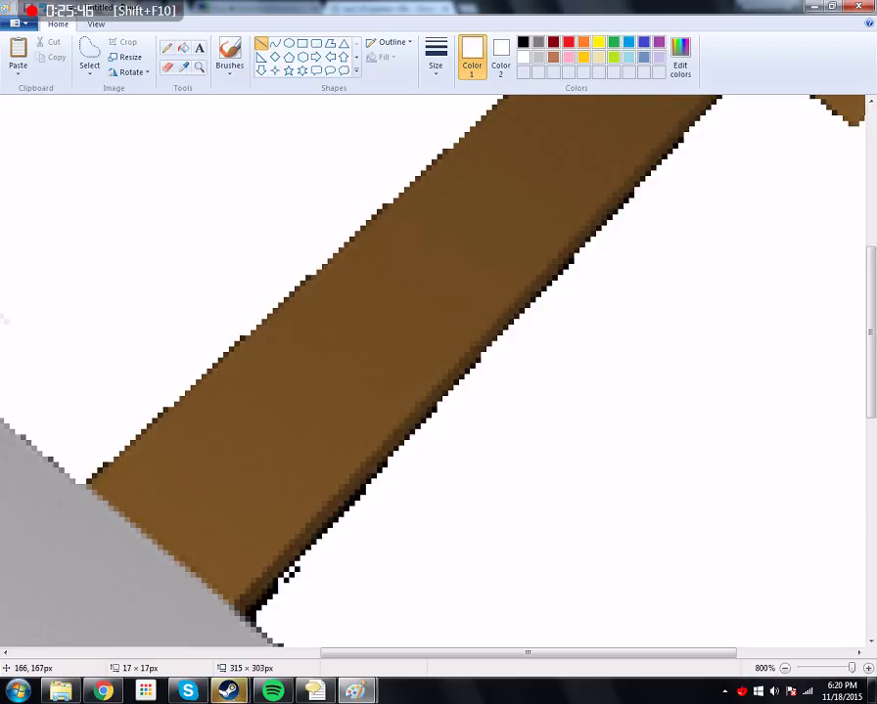
pyautogui.moveTo(290, 572); pyautogui.dragTo(287, 578)
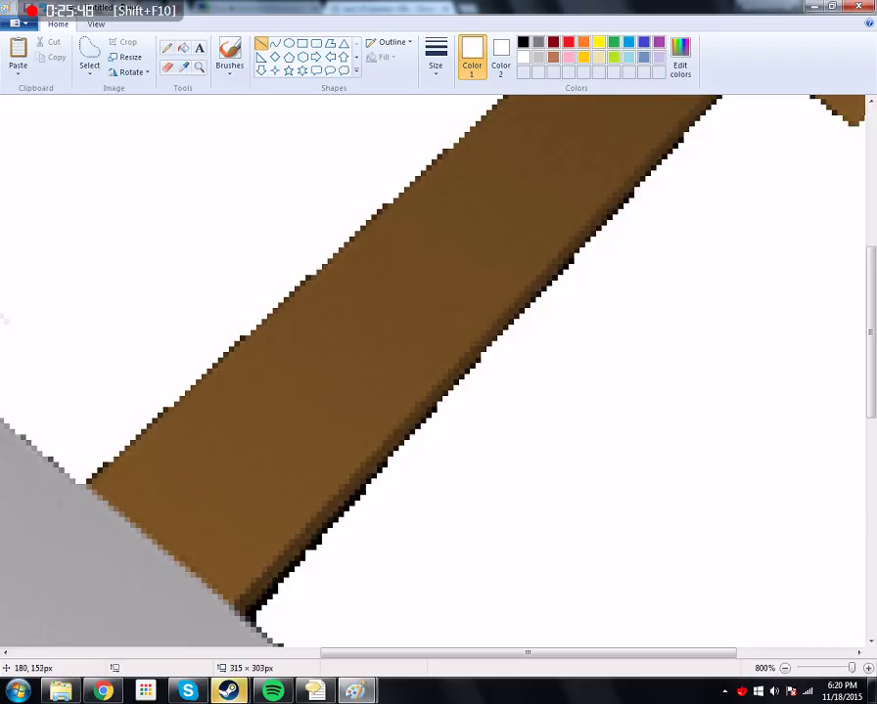
pyautogui.moveTo(258, 338); pyautogui.dragTo(168, 439)
pyautogui.moveTo(161, 483); pyautogui.dragTo(193, 467)
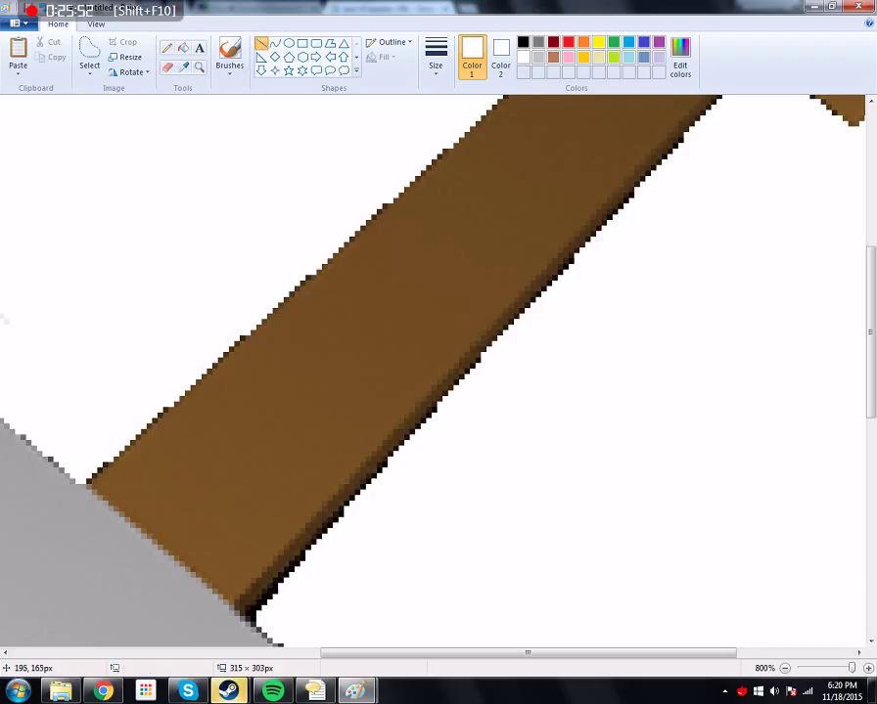
pyautogui.moveTo(98, 468); pyautogui.dragTo(162, 483)
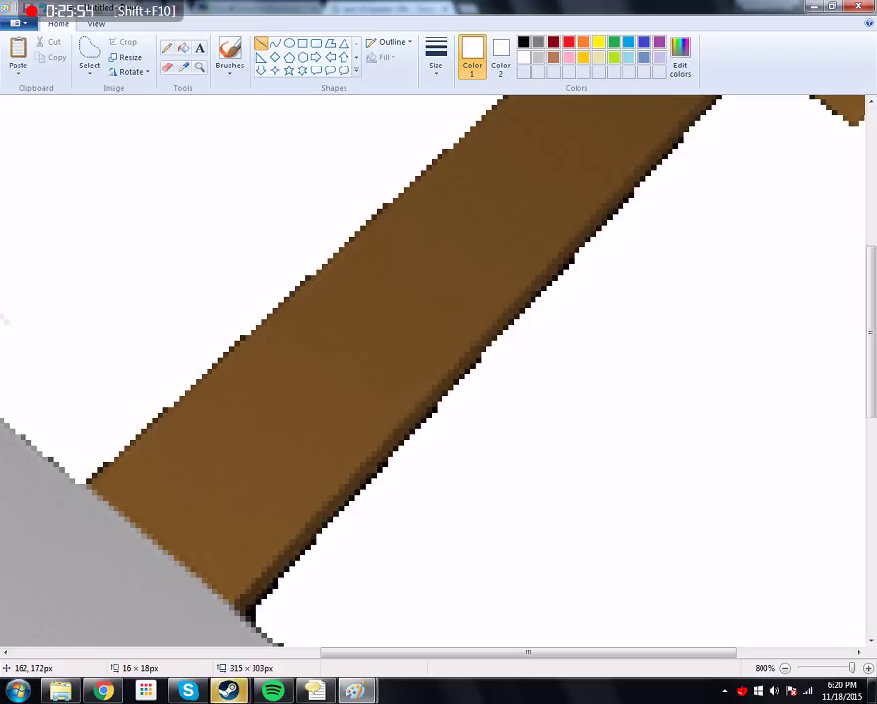
pyautogui.scroll(-3, 14, 467)
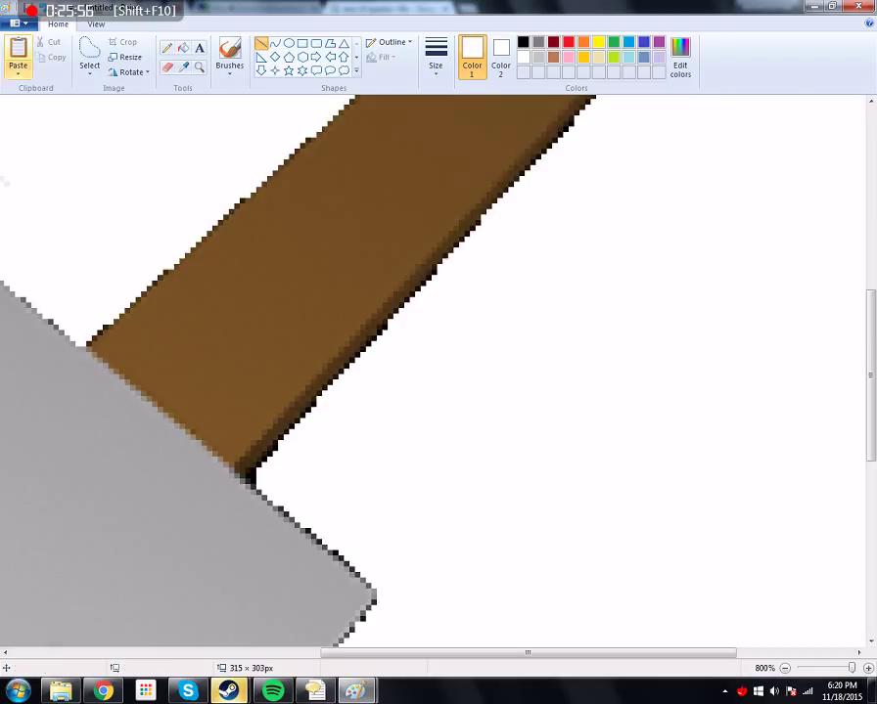
# Select the Pencil tool and scroll up along the handle's edge
pyautogui.click(166, 47)
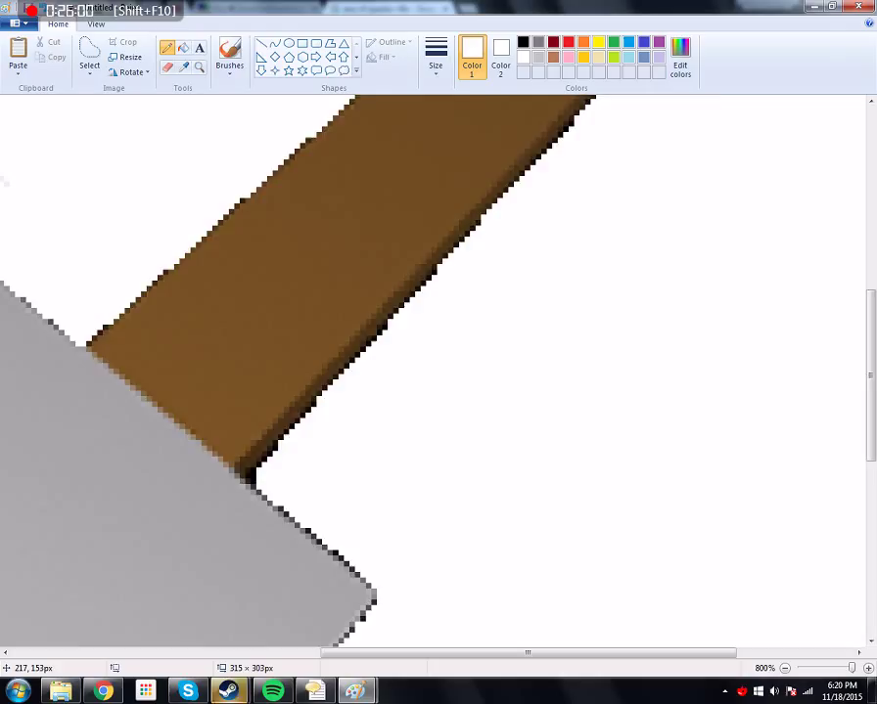
pyautogui.scroll(3, 439, 372)
pyautogui.scroll(3, 438, 372)
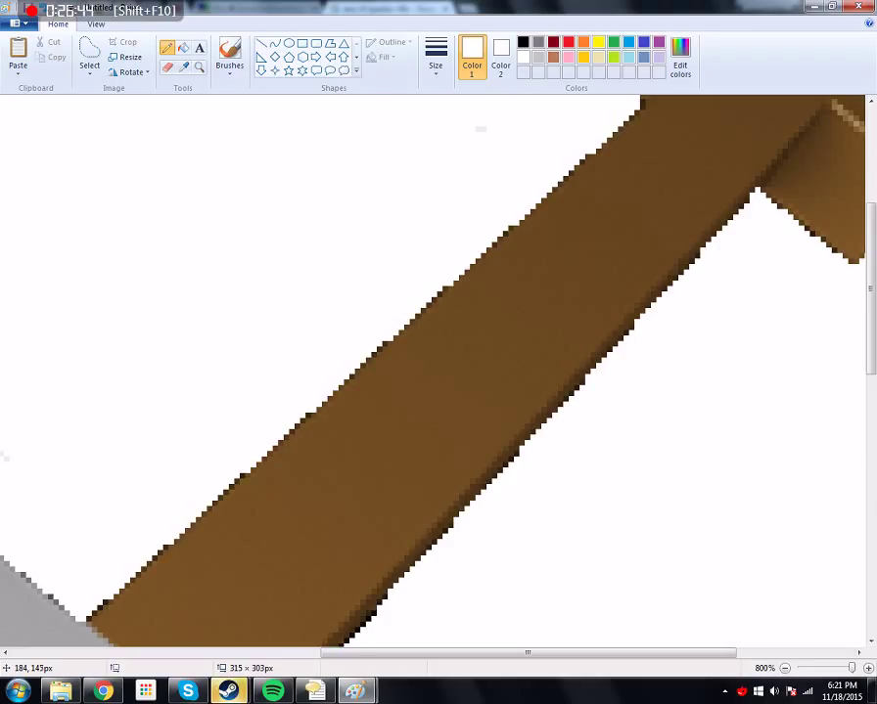
pyautogui.scroll(-3, 438, 371)
pyautogui.scroll(-2, 439, 371)
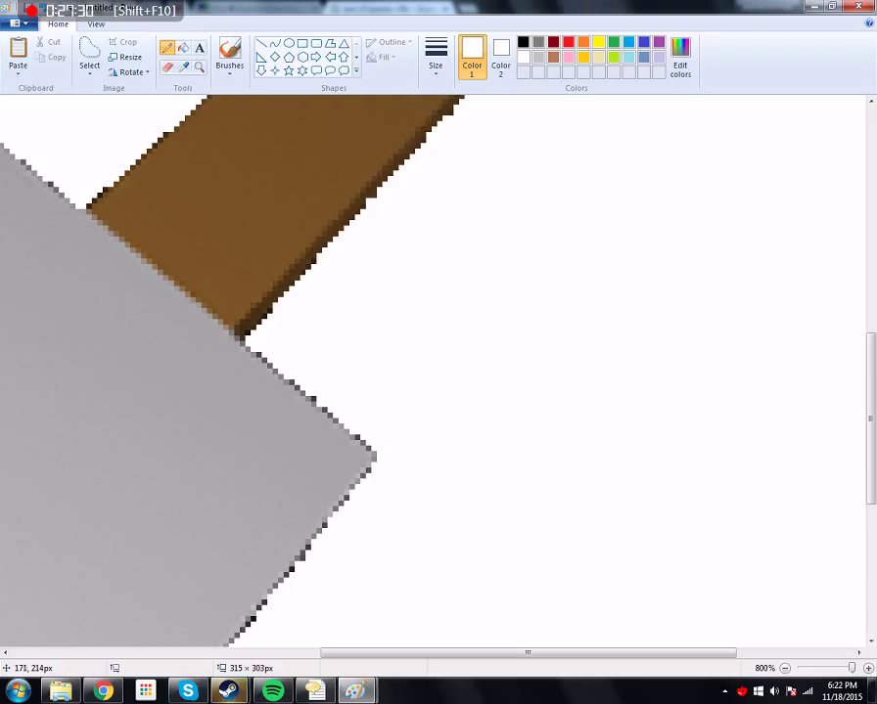
# Scroll around the shovel blade at 800% to inspect it, then zoom out
pyautogui.scroll(-5, 439, 371)
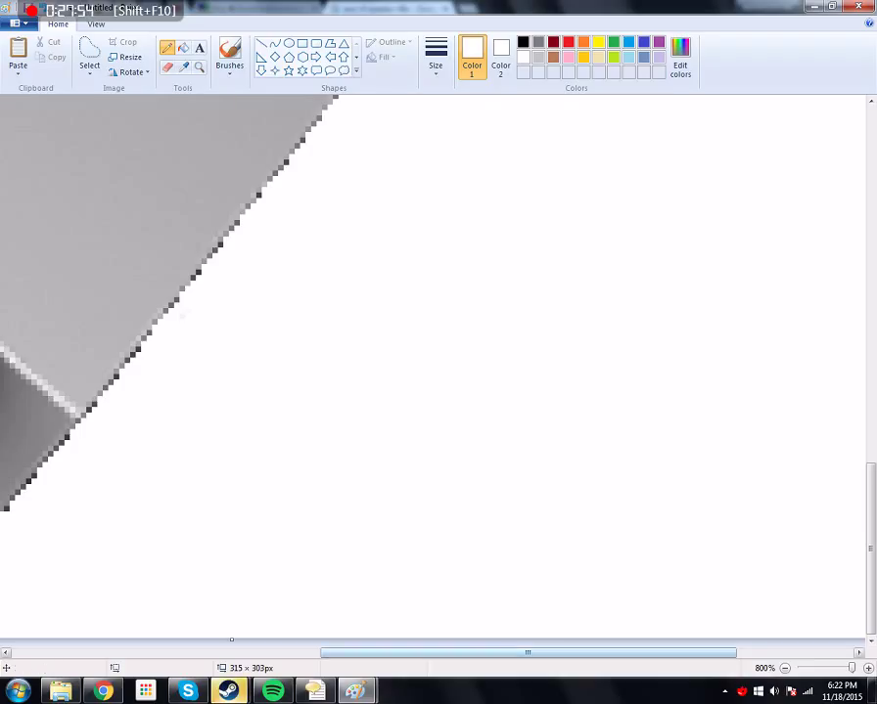
pyautogui.hscroll(-2, 438, 367)
pyautogui.hscroll(-3, 439, 367)
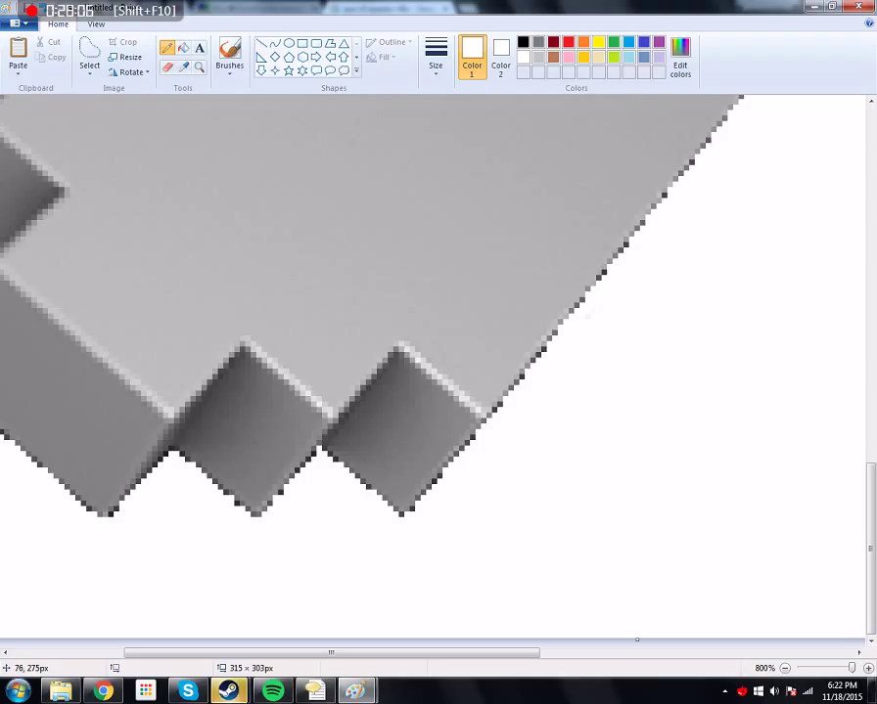
pyautogui.moveTo(331, 652); pyautogui.dragTo(219, 652)
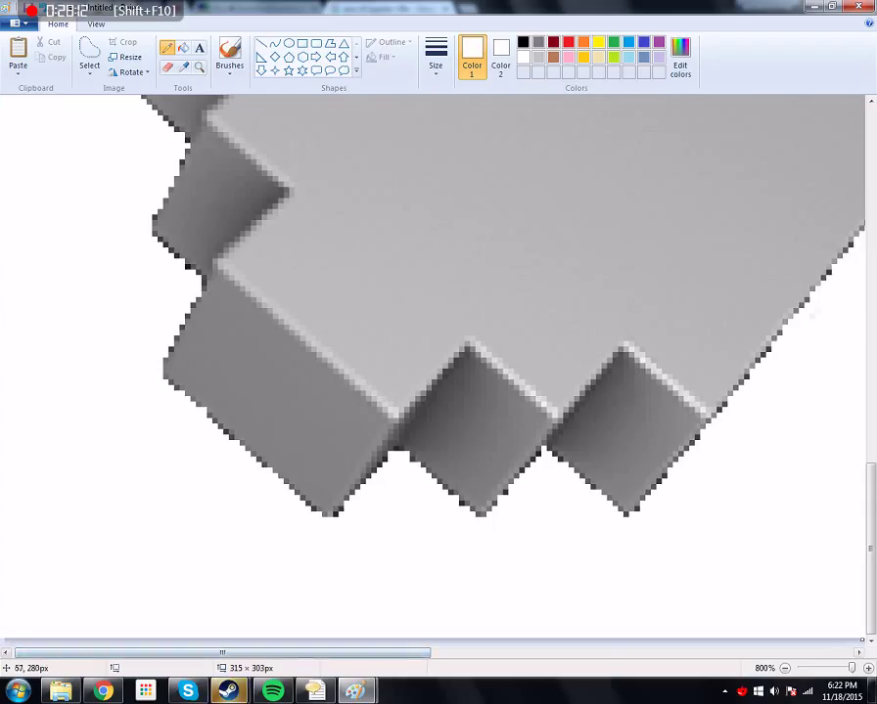
pyautogui.scroll(2, 278, 527)
pyautogui.scroll(-1, 278, 526)
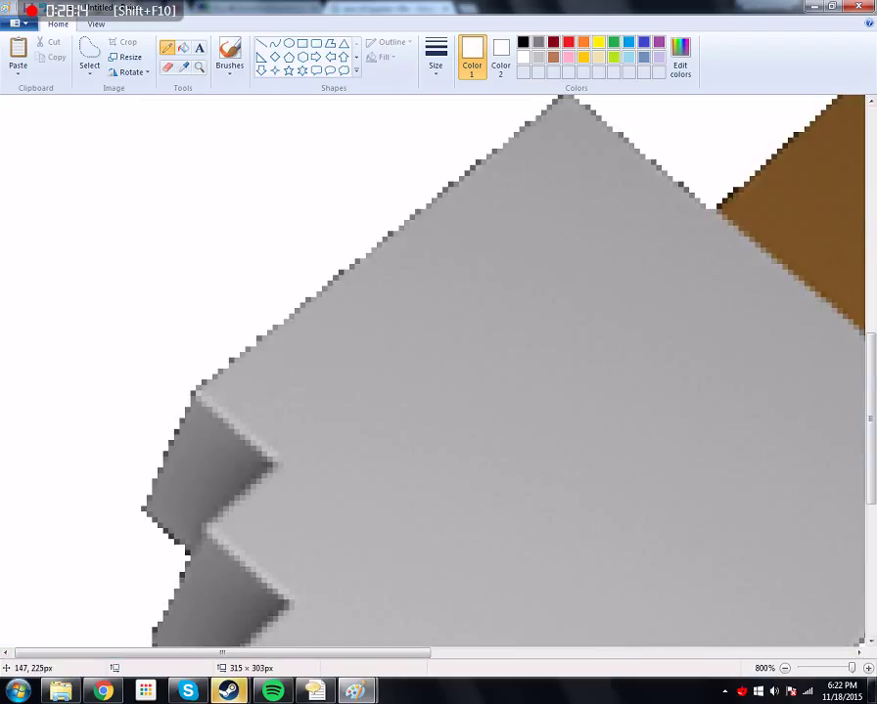
pyautogui.scroll(-1, 604, 466)
pyautogui.scroll(-5, 597, 466)
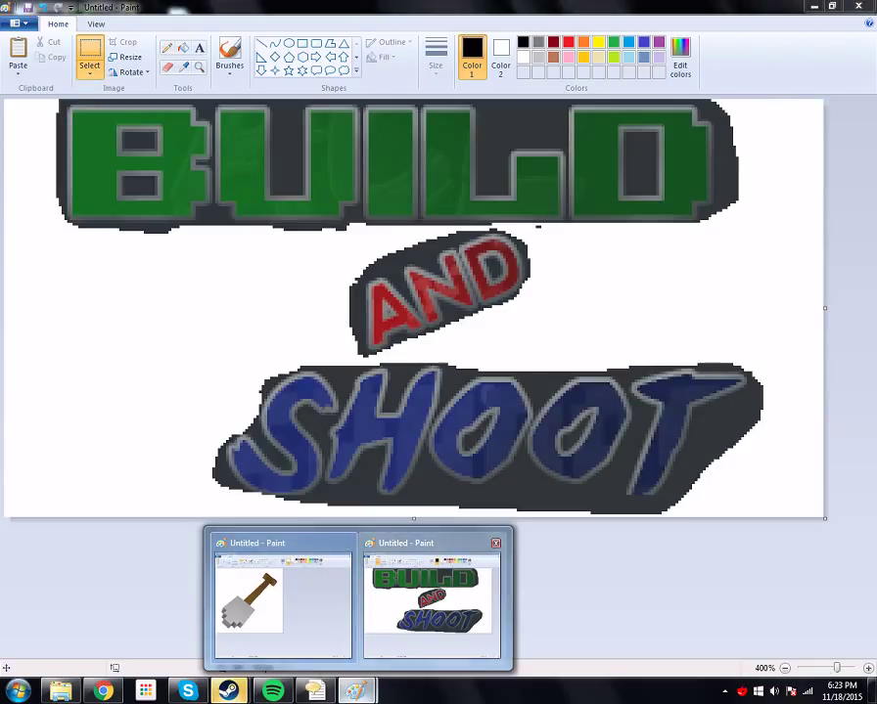
# Copy a dark grey patch from the title into the shovel image and sample it as drawing colour
pyautogui.click(431, 597)
pyautogui.moveTo(500, 135); pyautogui.dragTo(547, 109)
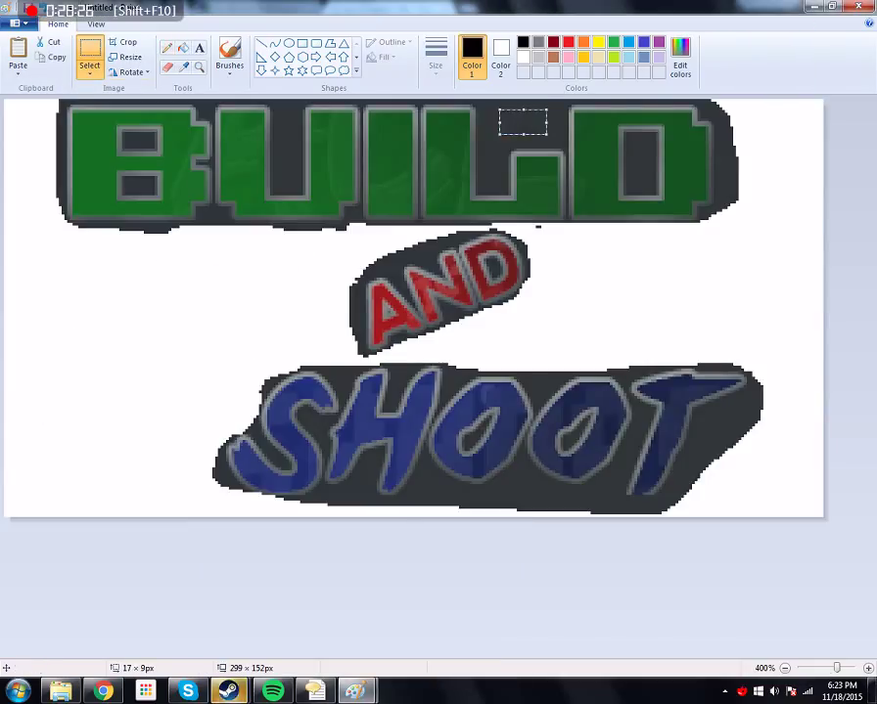
pyautogui.click(51, 57)
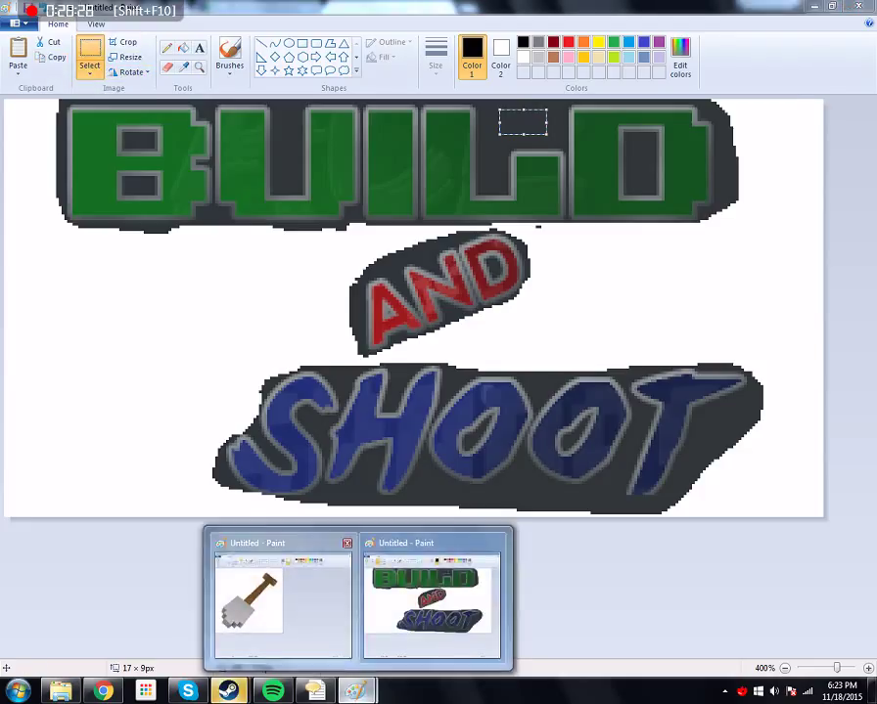
pyautogui.click(280, 592)
pyautogui.click(17, 54)
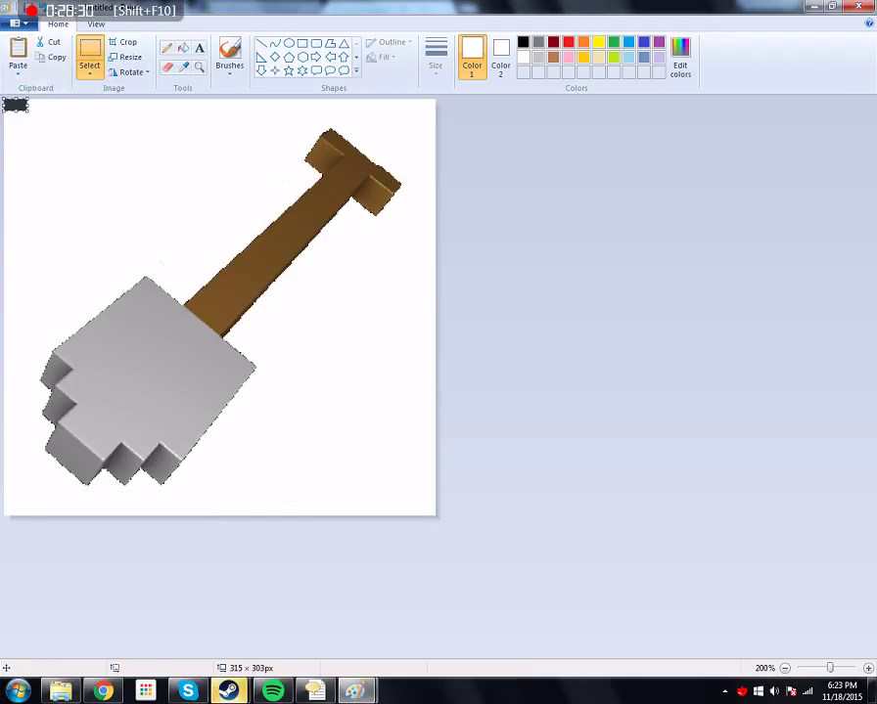
pyautogui.moveTo(28, 110); pyautogui.dragTo(105, 167)
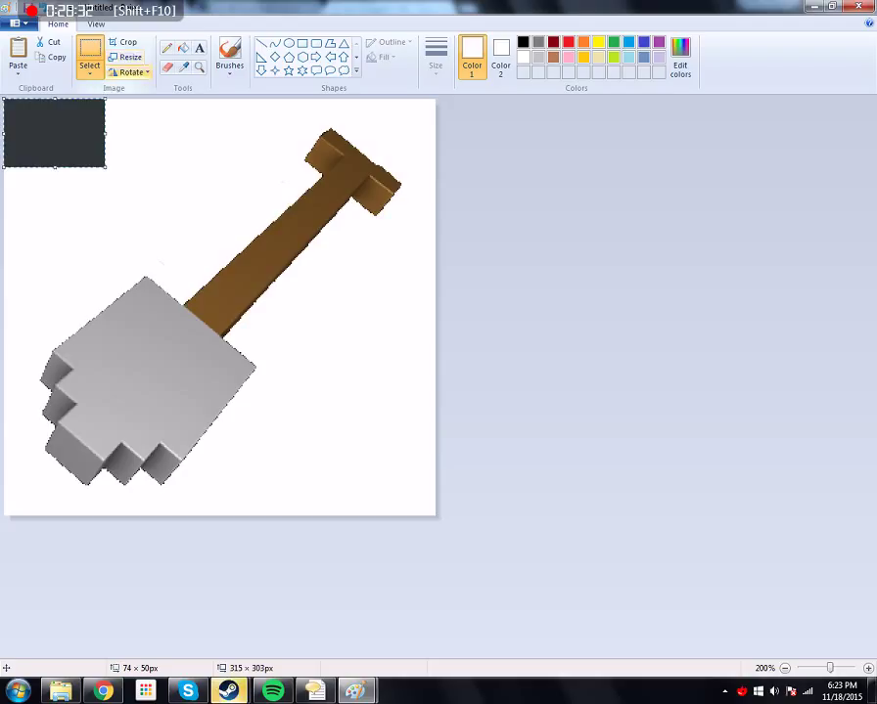
pyautogui.click(184, 67)
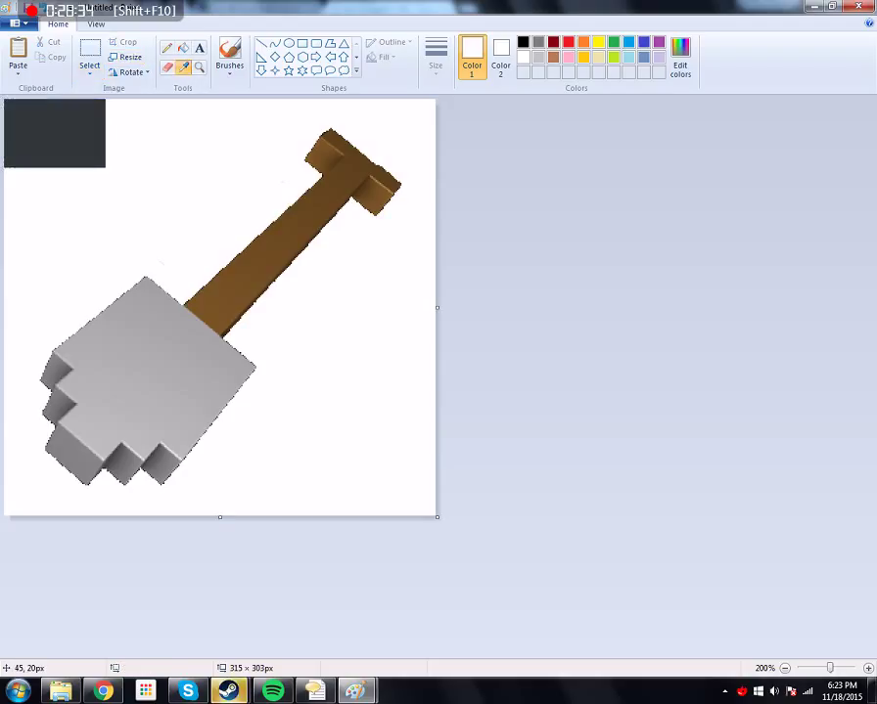
pyautogui.click(93, 138)
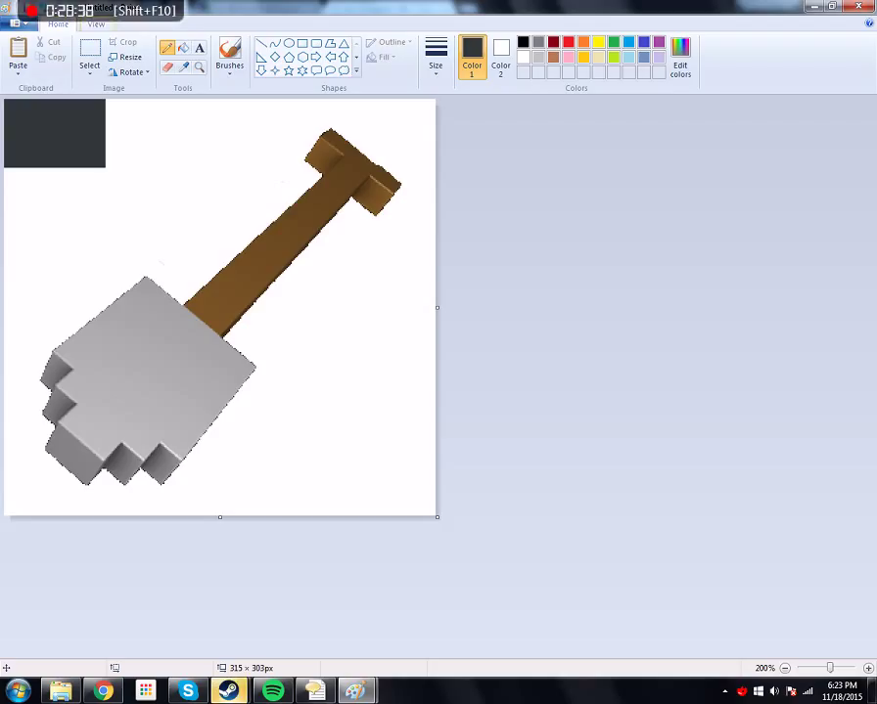
pyautogui.moveTo(60, 8); pyautogui.dragTo(65, 67)
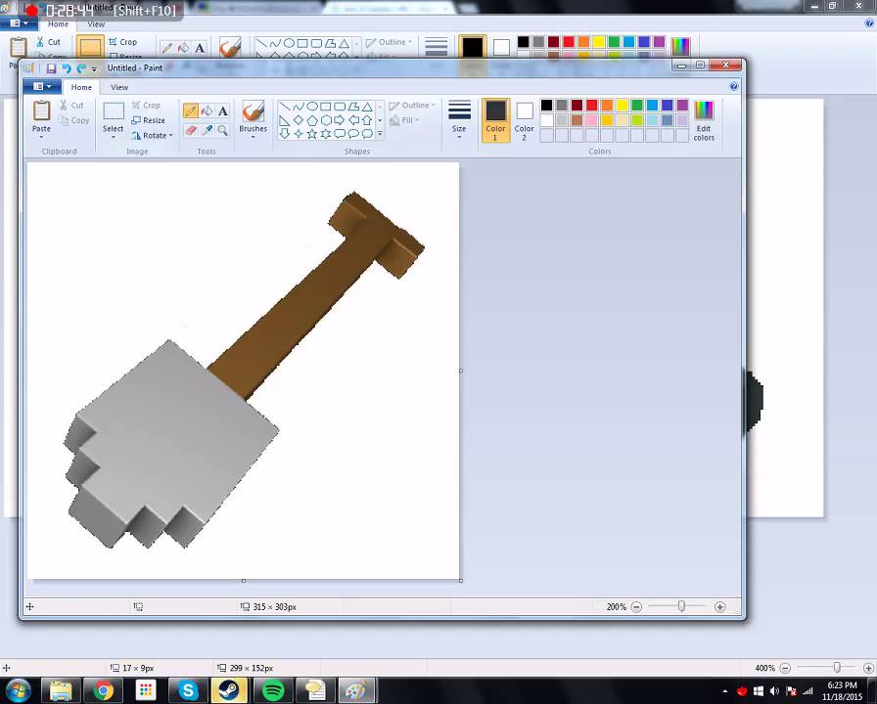
# Fill the white background with dark grey and erase the stray white speck
pyautogui.click(206, 111)
pyautogui.click(233, 236)
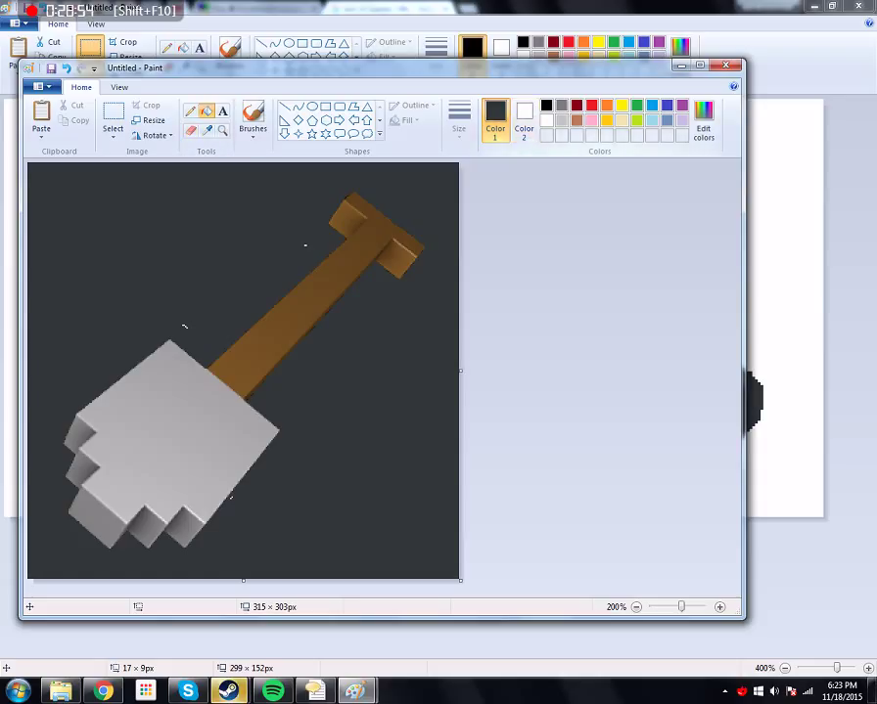
pyautogui.click(206, 129)
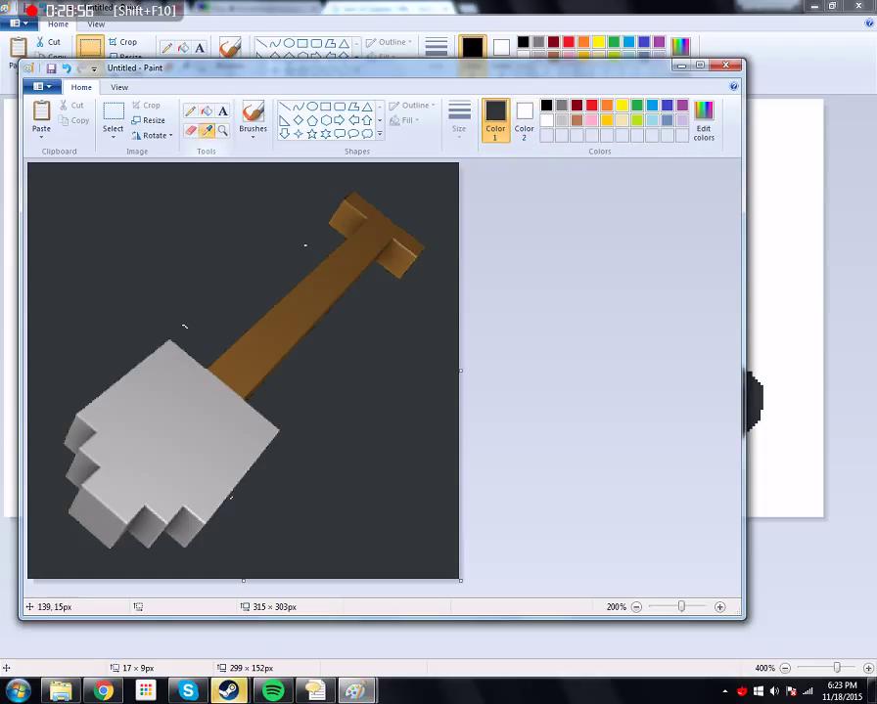
pyautogui.rightClick(298, 193)
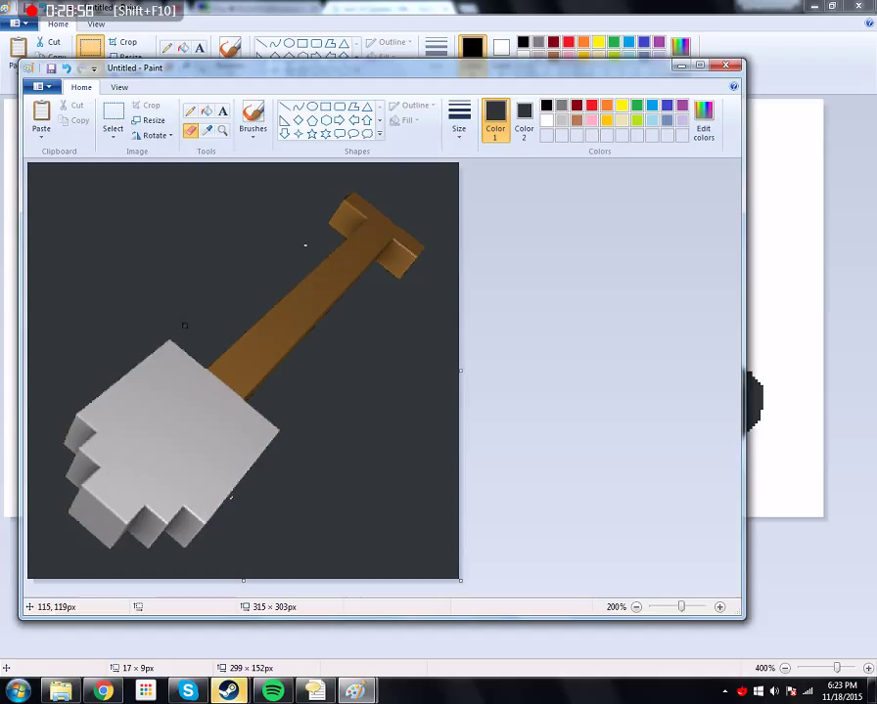
pyautogui.click(459, 123)
pyautogui.click(490, 181)
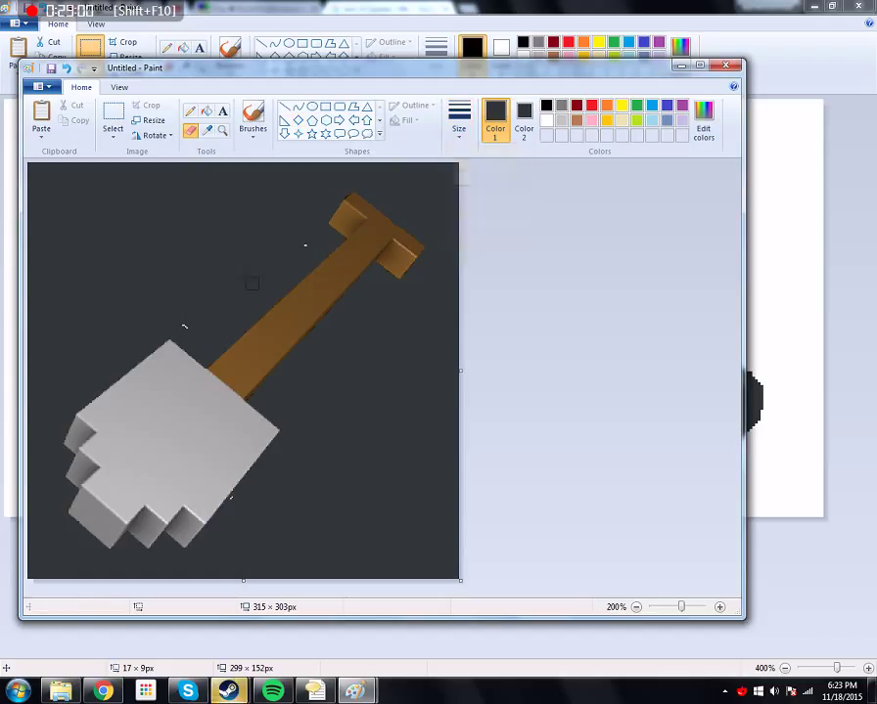
pyautogui.click(305, 244)
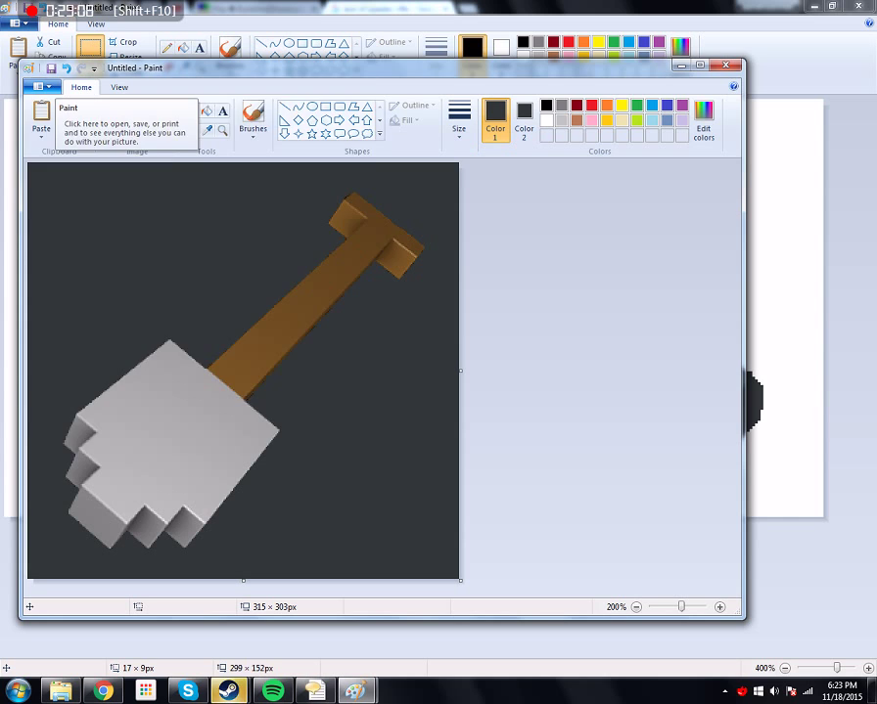
# Save the picture as the PNG file 'Shovel' in the BnS pictures folder
pyautogui.click(39, 86)
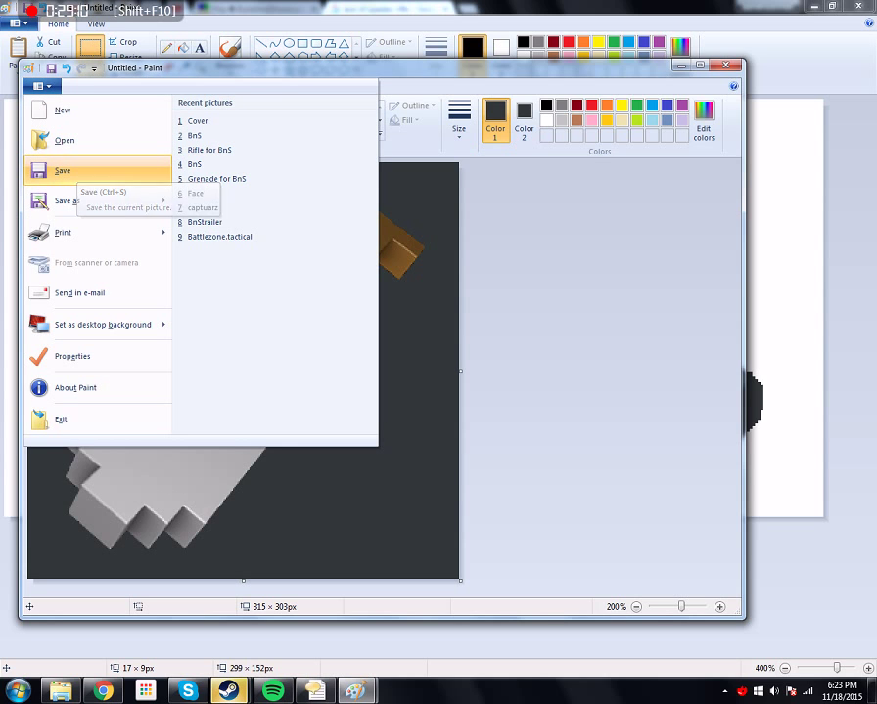
pyautogui.click(63, 171)
pyautogui.write('Shovel')
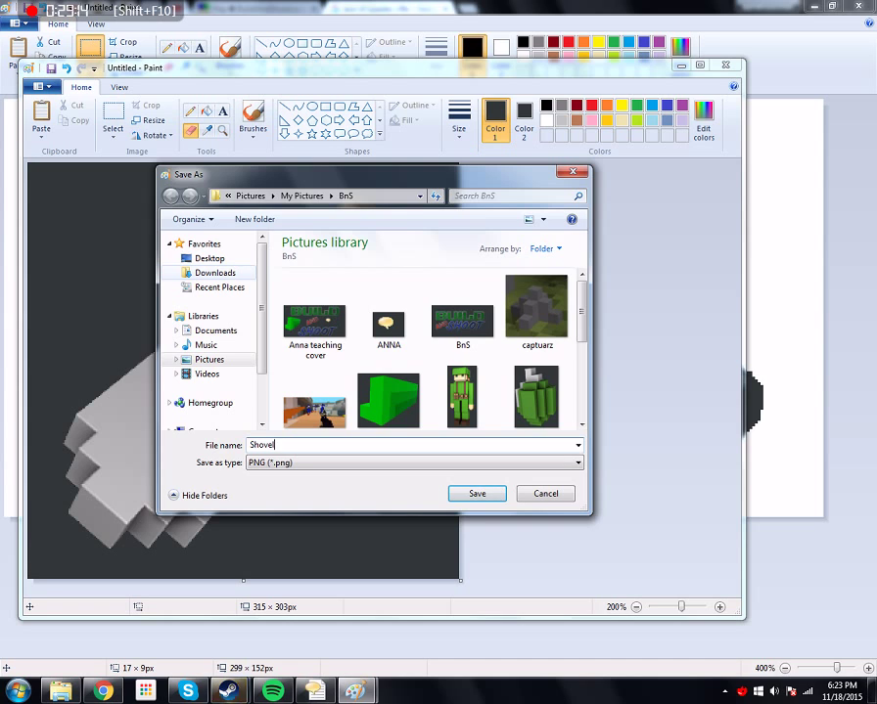
pyautogui.press('Return')
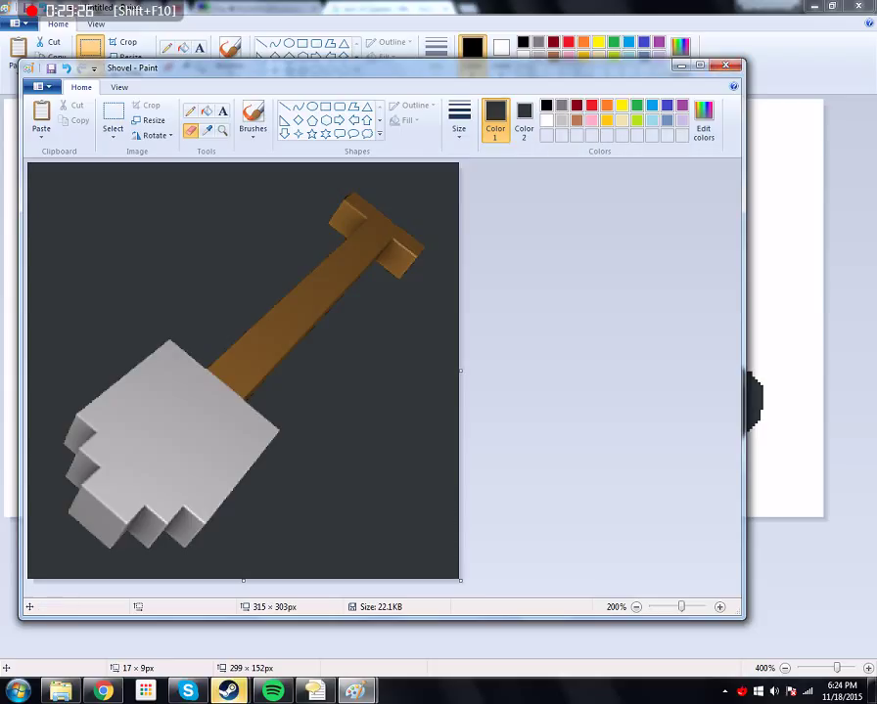
pyautogui.moveTo(461, 582); pyautogui.dragTo(460, 582)
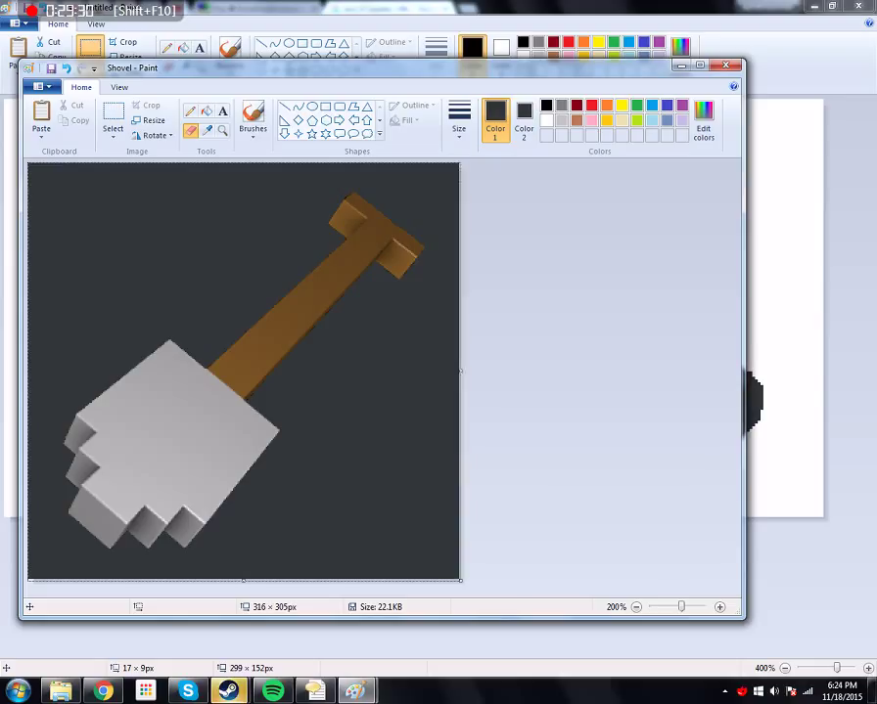
# Undo the accidental canvas resize and shrink the shovel picture to 40 percent
pyautogui.moveTo(461, 583); pyautogui.dragTo(458, 582)
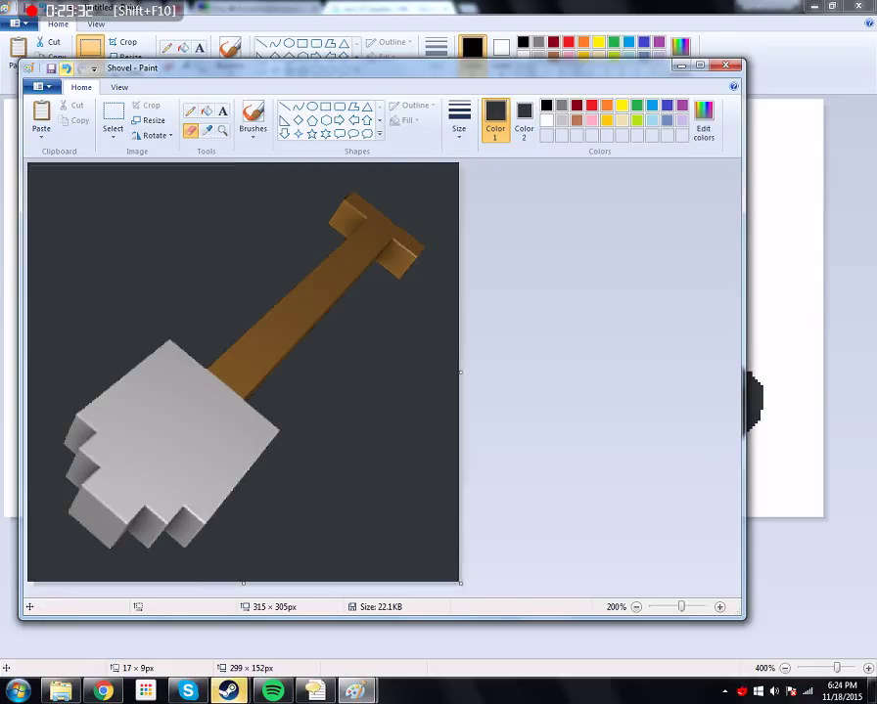
pyautogui.hotkey('ctrl', 'z')
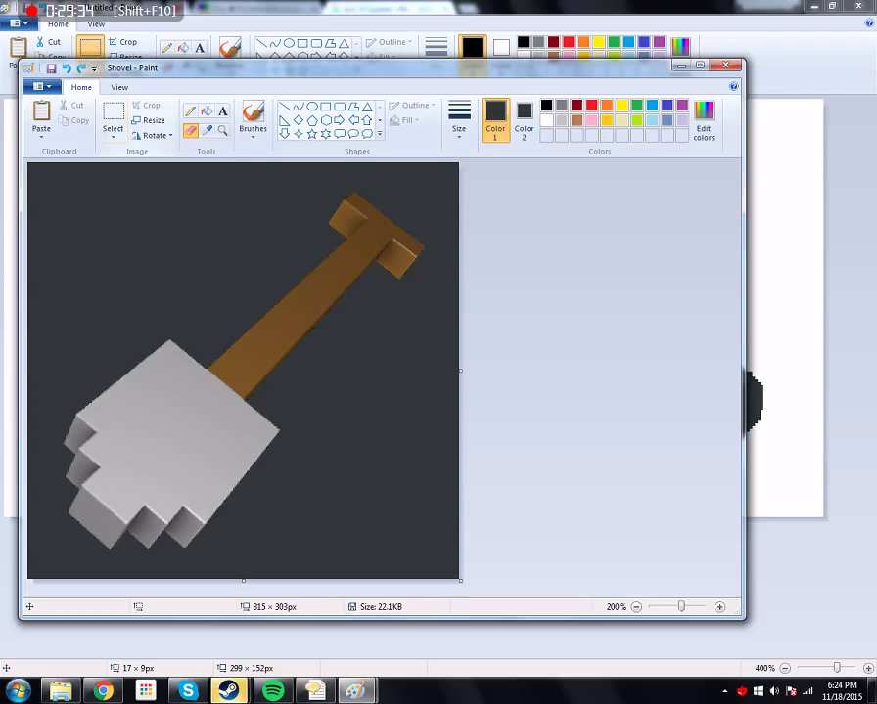
pyautogui.click(149, 120)
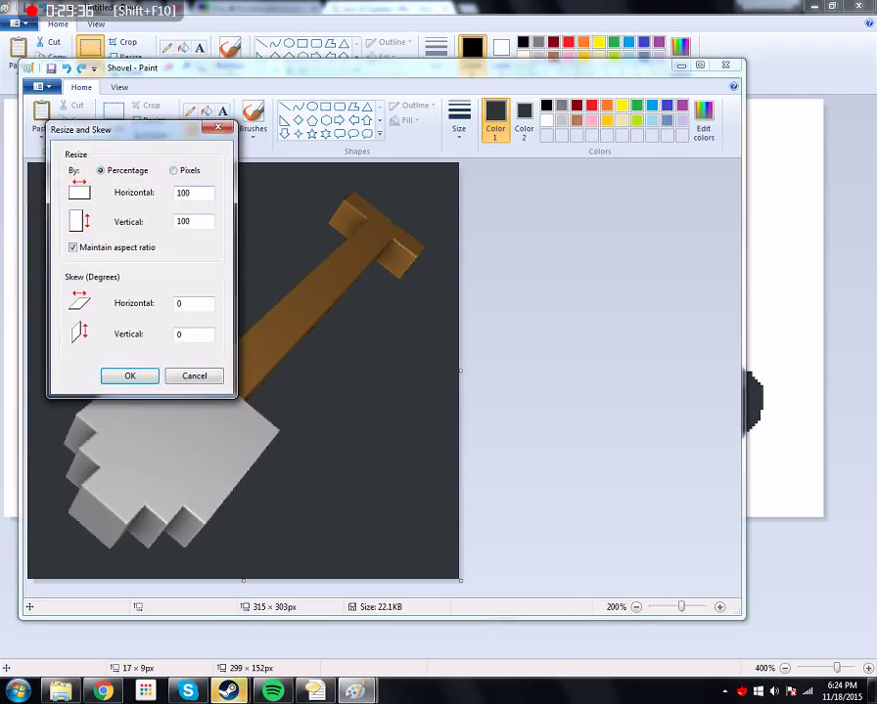
pyautogui.click(173, 170)
pyautogui.press('Up')
pyautogui.press('BackSpace')
pyautogui.press('BackSpace')
pyautogui.press('BackSpace')
pyautogui.write('40')
pyautogui.press('Return')
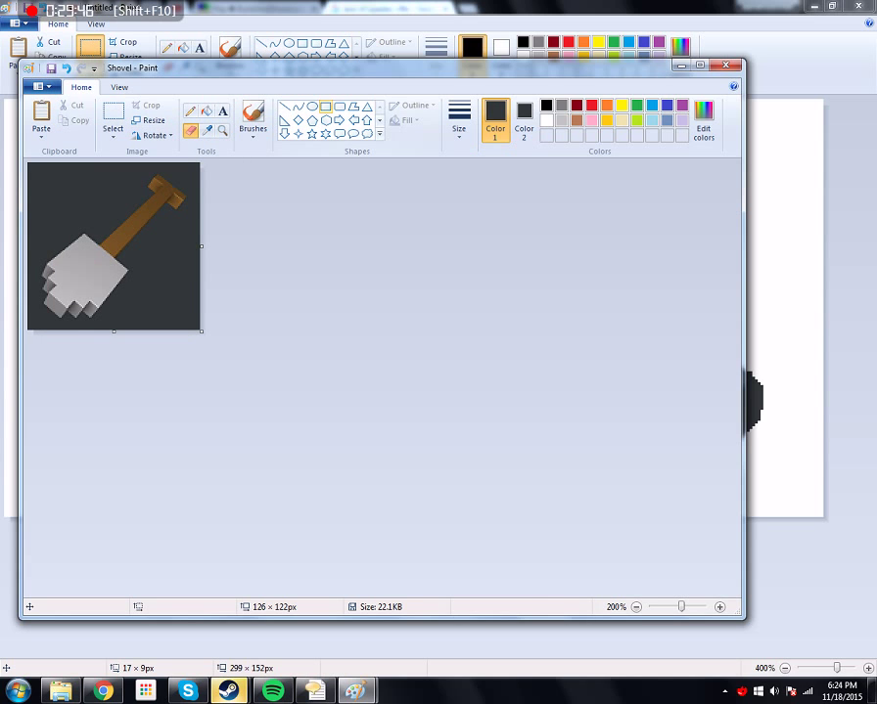
# Undo the 40 percent shrink and resize the shovel to a different smaller percentage
pyautogui.moveTo(176, 68)
pyautogui.mouseDown()
pyautogui.moveTo(183, 85)
pyautogui.moveTo(429, 261)
pyautogui.moveTo(476, 317)
pyautogui.moveTo(573, 471)
pyautogui.moveTo(289, 207)
pyautogui.mouseUp()
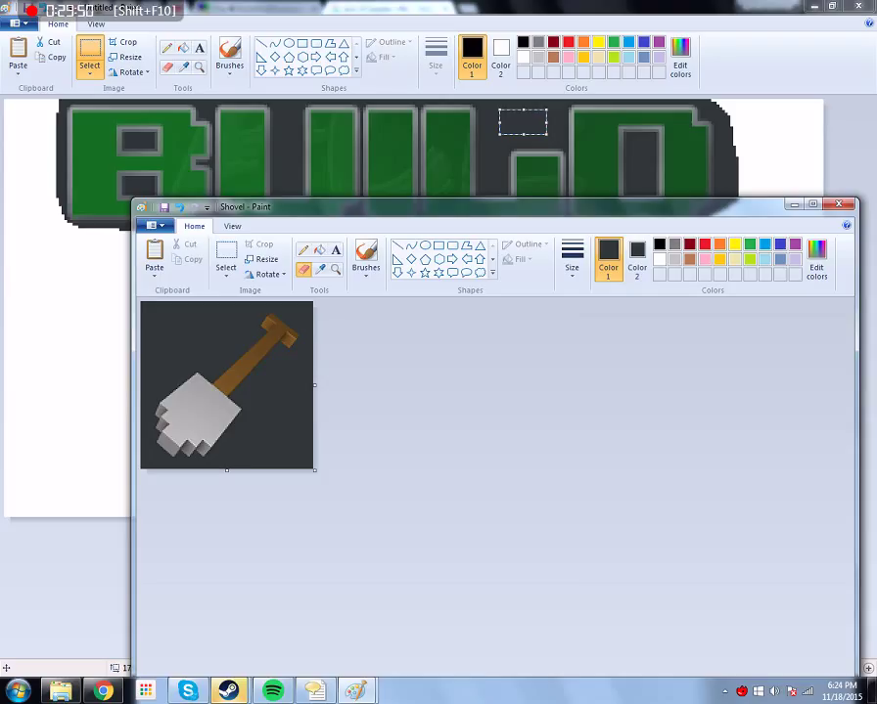
pyautogui.hotkey('ctrl', 'z')
pyautogui.hotkey('ctrl', 'w')
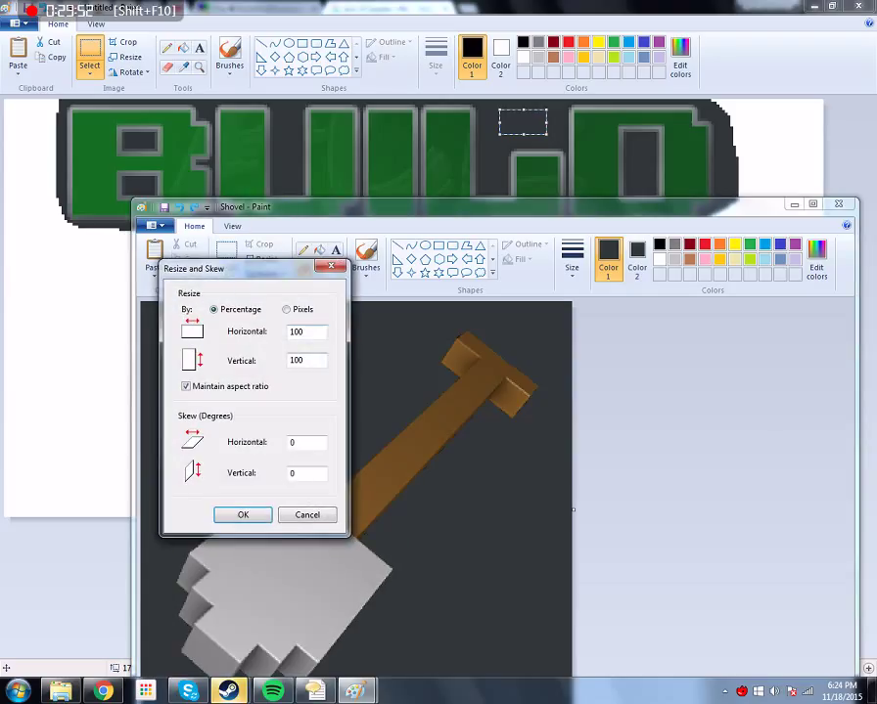
pyautogui.write('1')
pyautogui.press('BackSpace')
pyautogui.write('5')
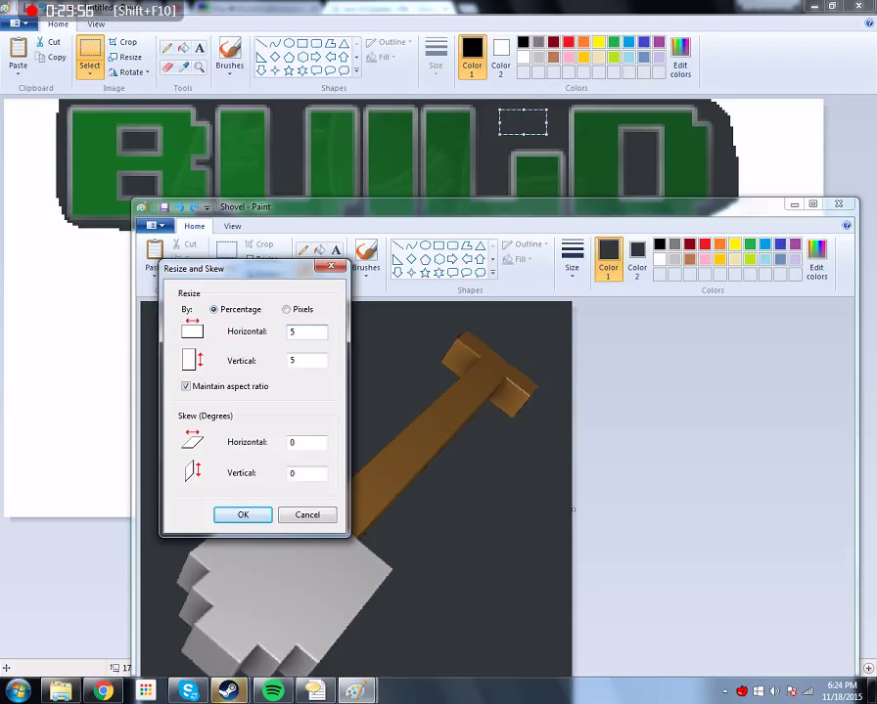
pyautogui.press('Return')
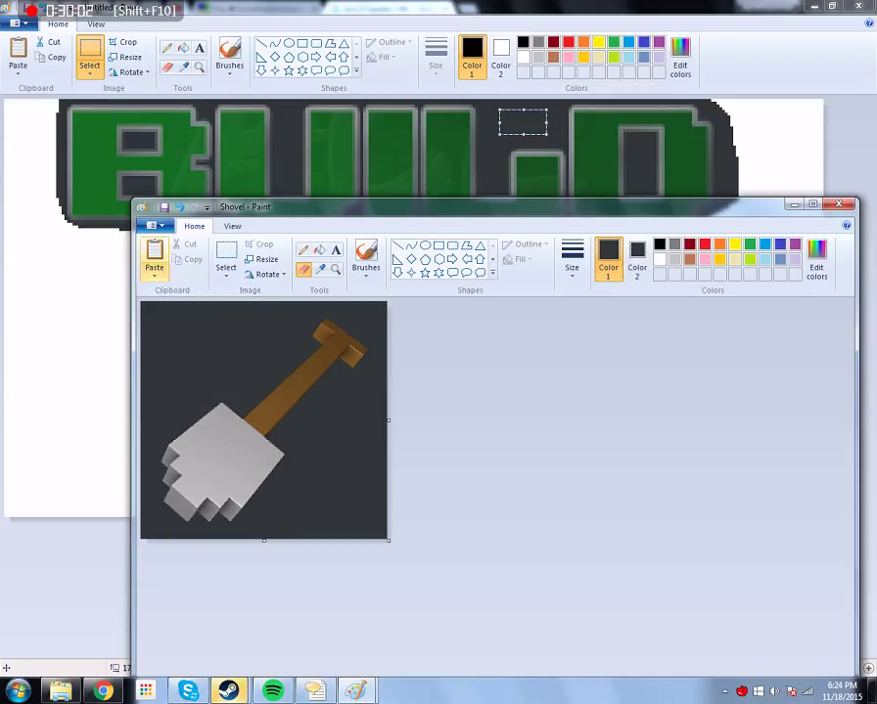
pyautogui.click(226, 259)
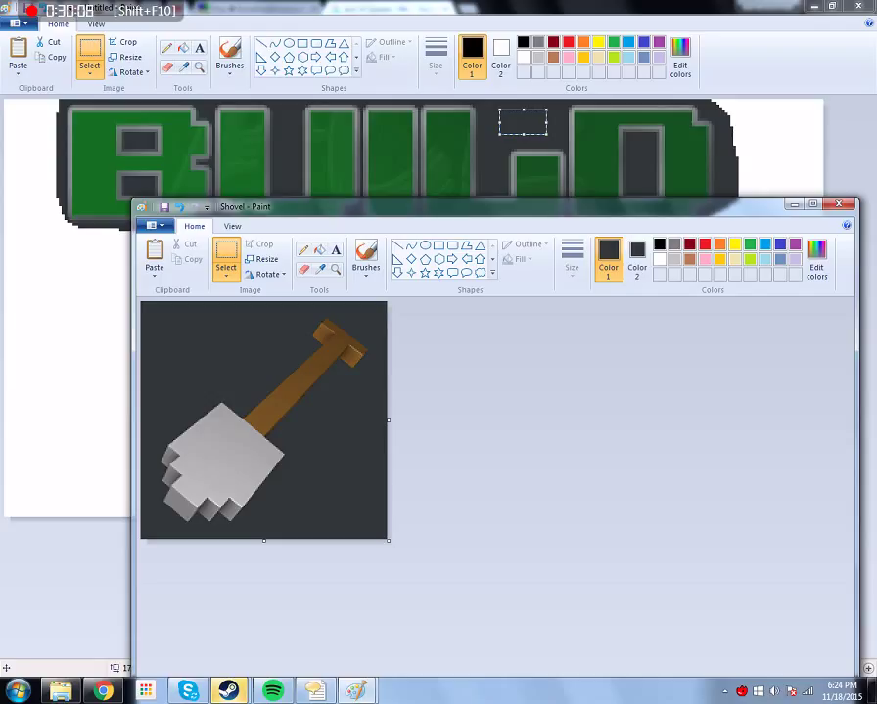
pyautogui.moveTo(372, 520); pyautogui.dragTo(141, 301)
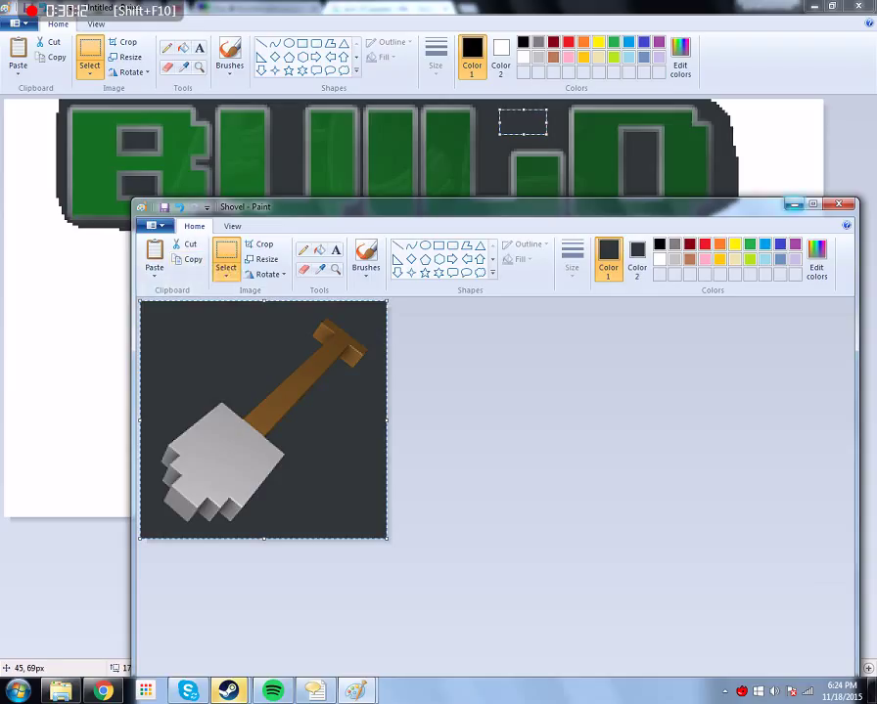
pyautogui.press('super+Down')
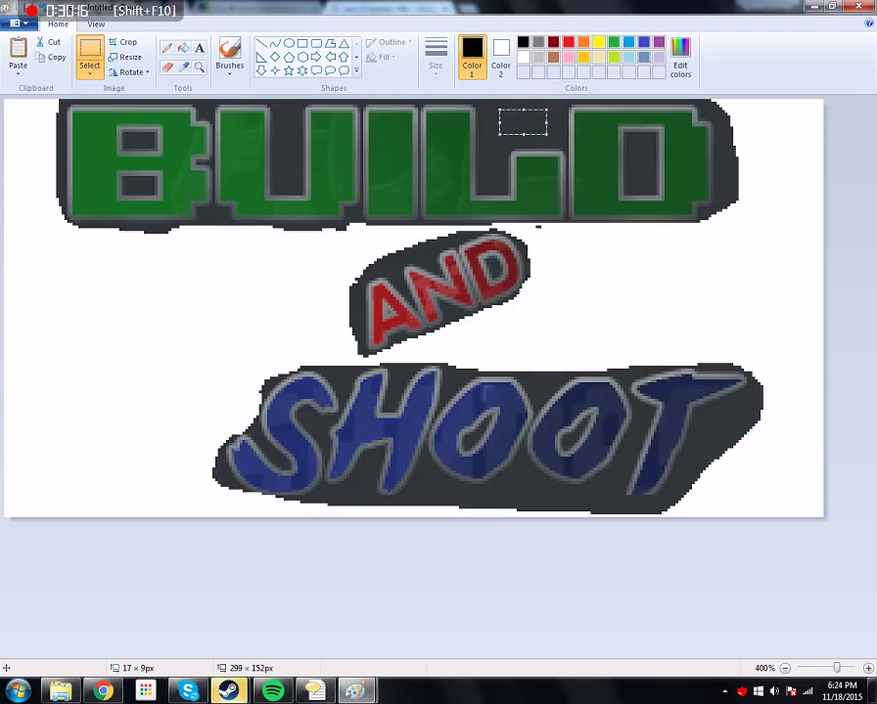
pyautogui.moveTo(355, 691)
pyautogui.click(281, 597)
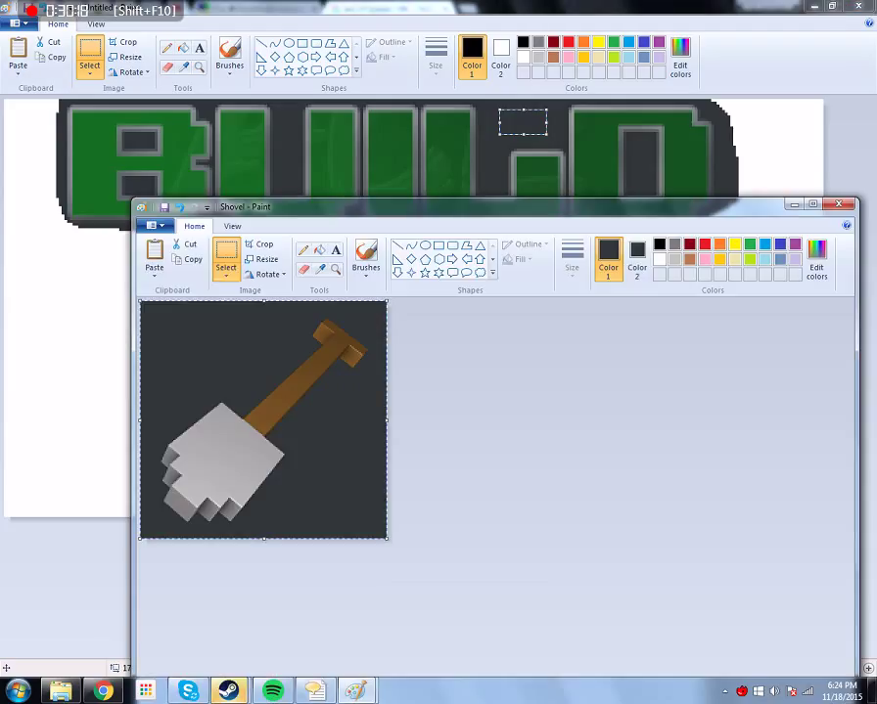
pyautogui.click(553, 143)
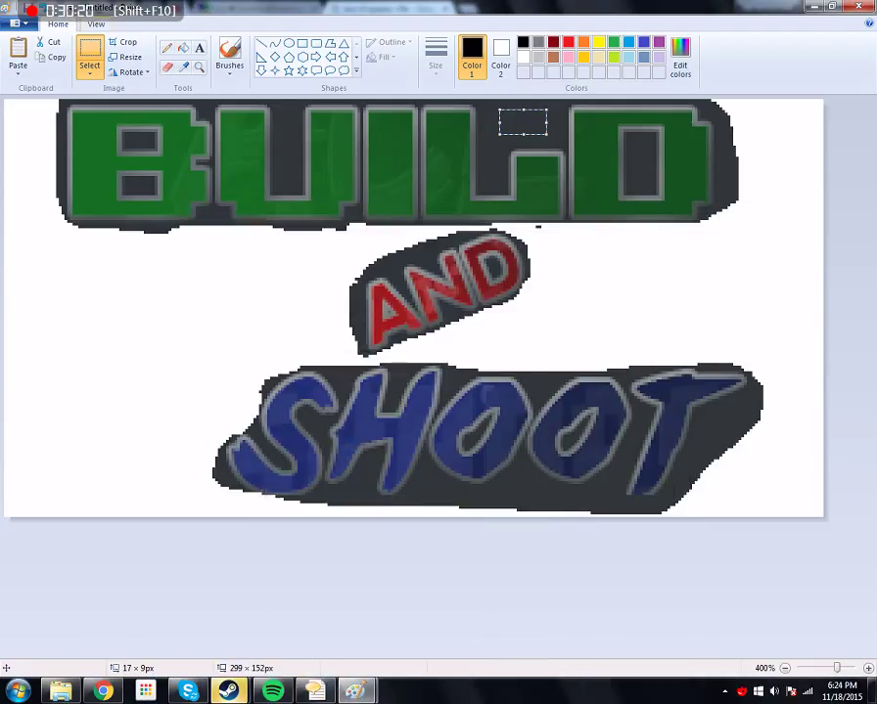
pyautogui.click(18, 48)
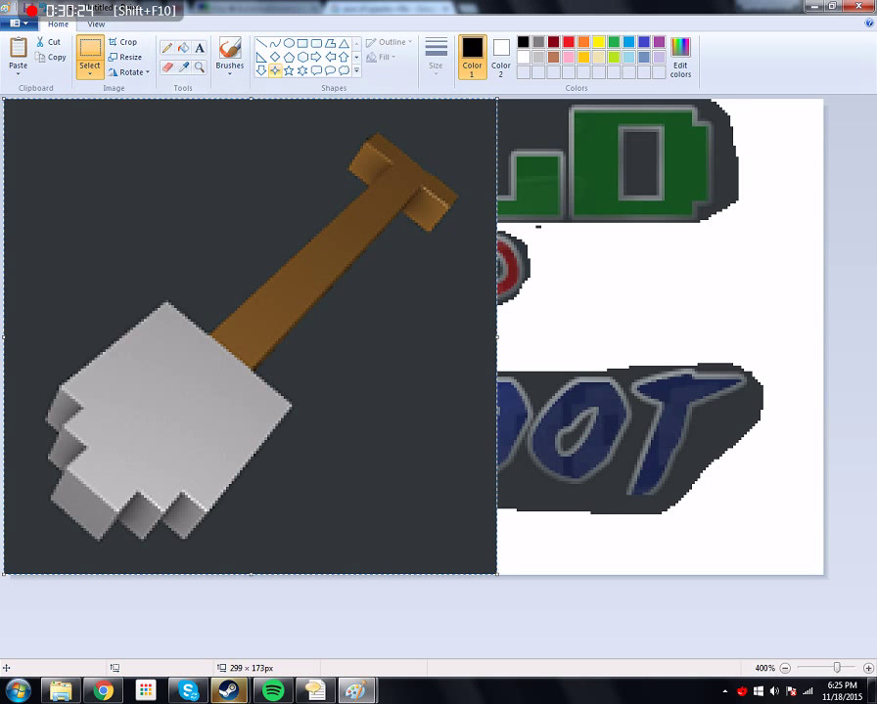
pyautogui.moveTo(391, 9); pyautogui.dragTo(323, 85)
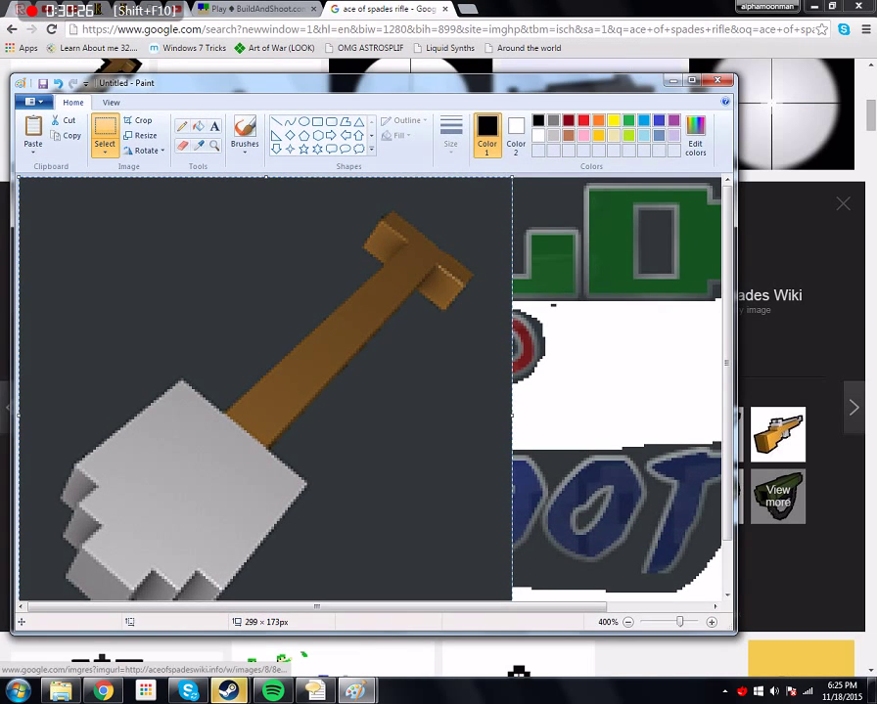
pyautogui.click(56, 83)
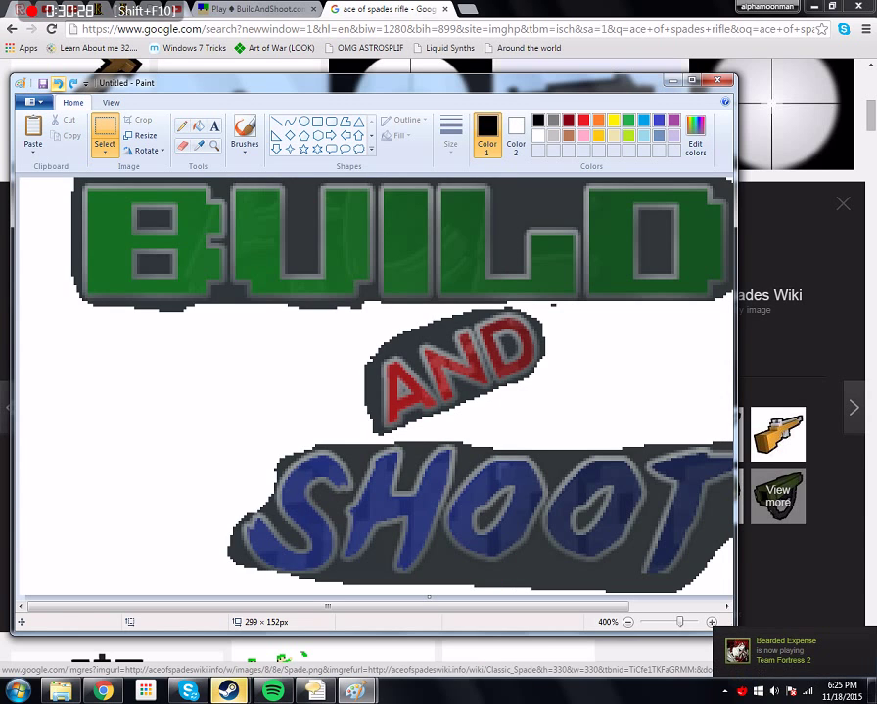
pyautogui.click(691, 80)
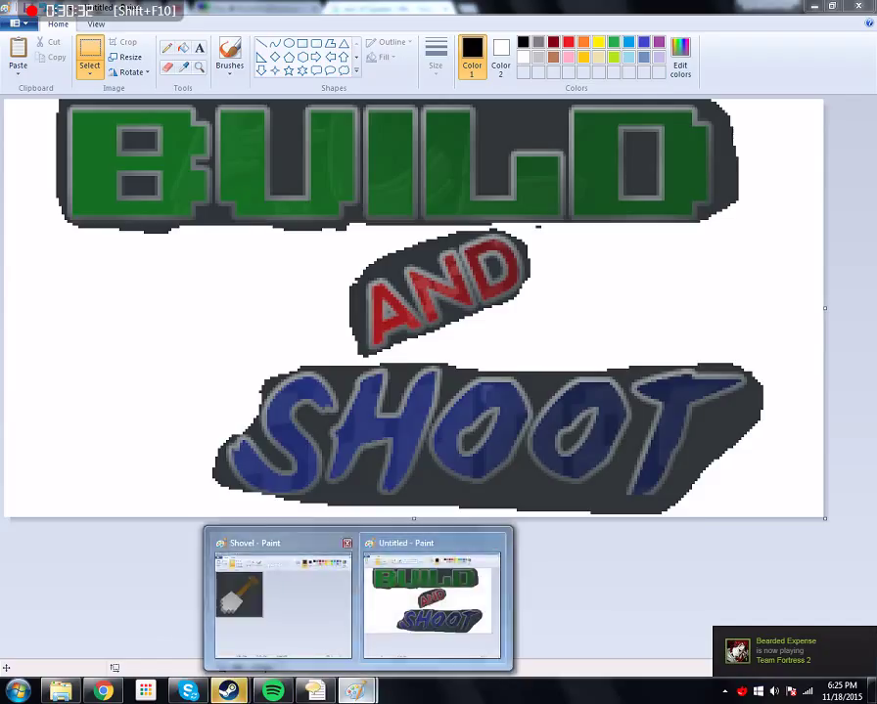
pyautogui.click(274, 596)
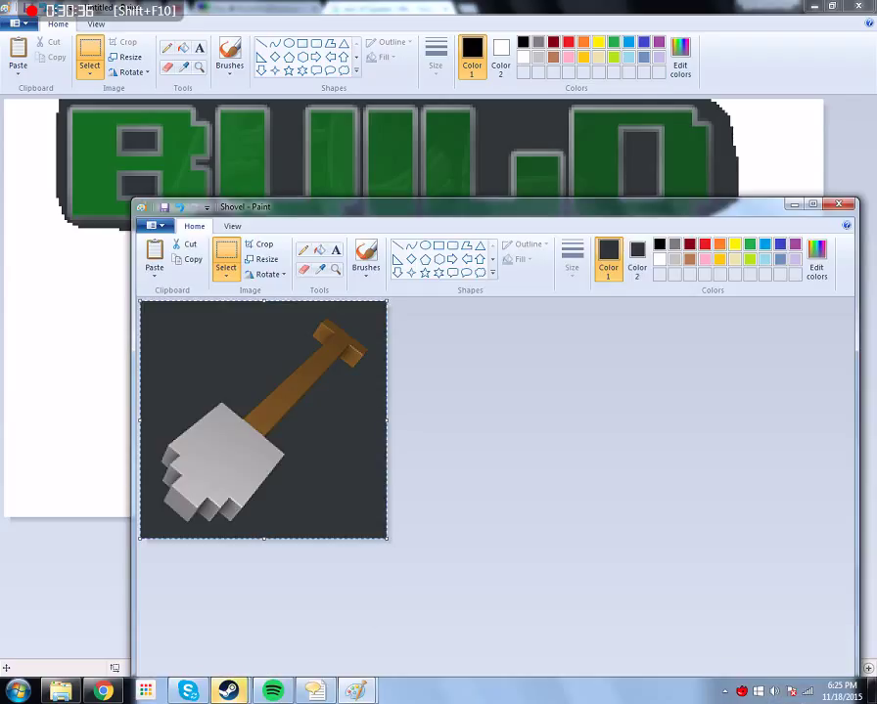
pyautogui.moveTo(391, 207); pyautogui.dragTo(341, 87)
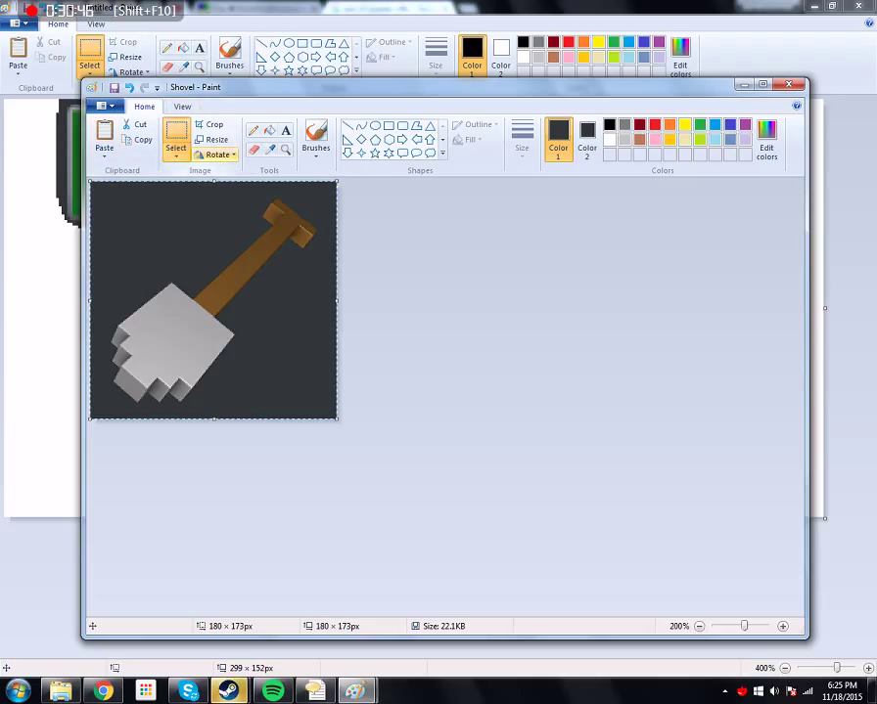
# Shrink the shovel to 80 percent and reposition it, trying a crop then undoing it
pyautogui.click(210, 139)
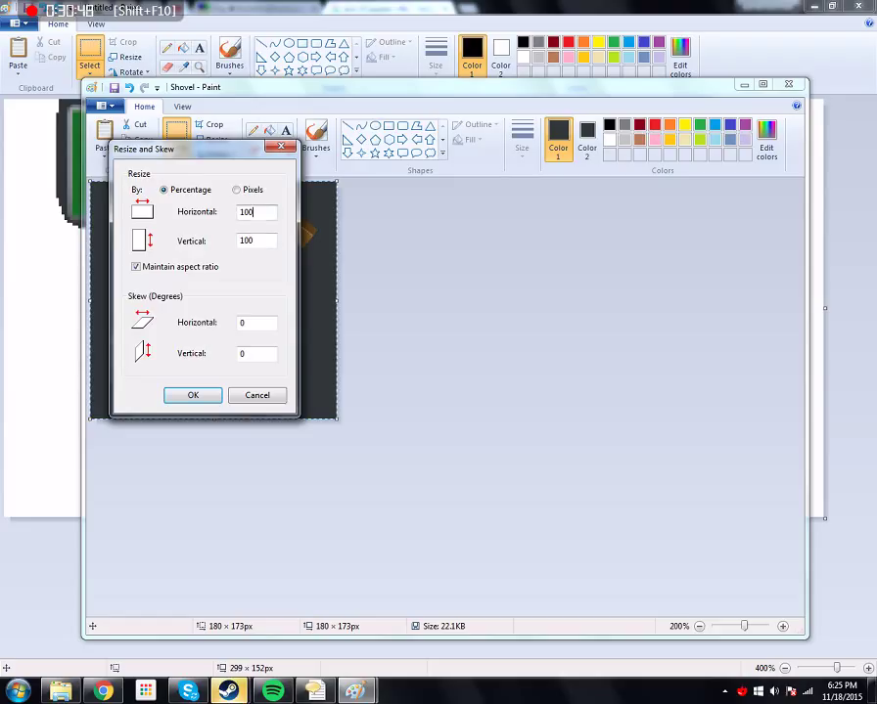
pyautogui.press('BackSpace')
pyautogui.press('BackSpace')
pyautogui.press('BackSpace')
pyautogui.press('Return')
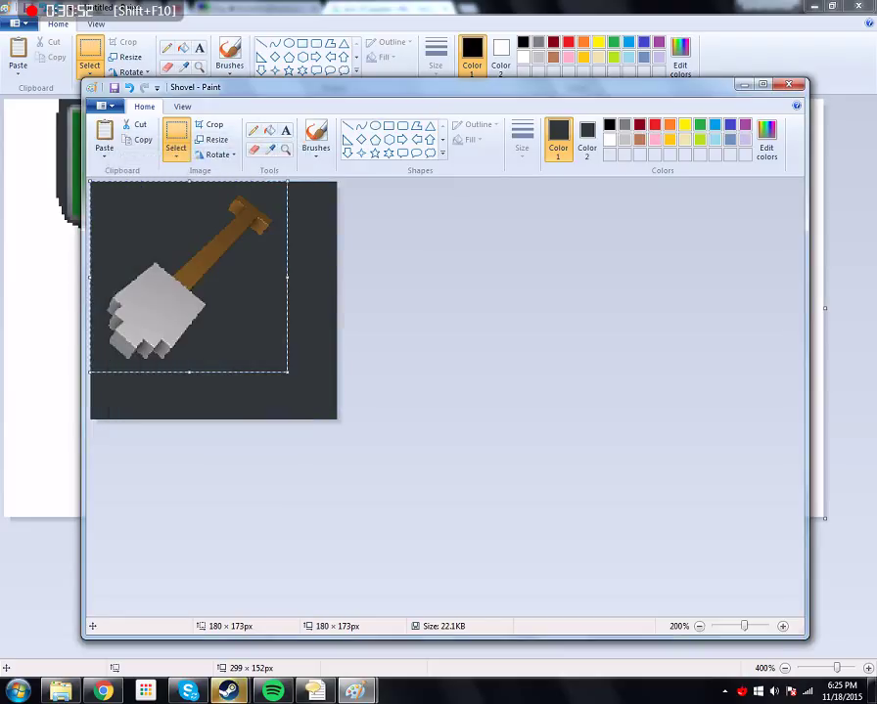
pyautogui.moveTo(231, 278); pyautogui.dragTo(256, 294)
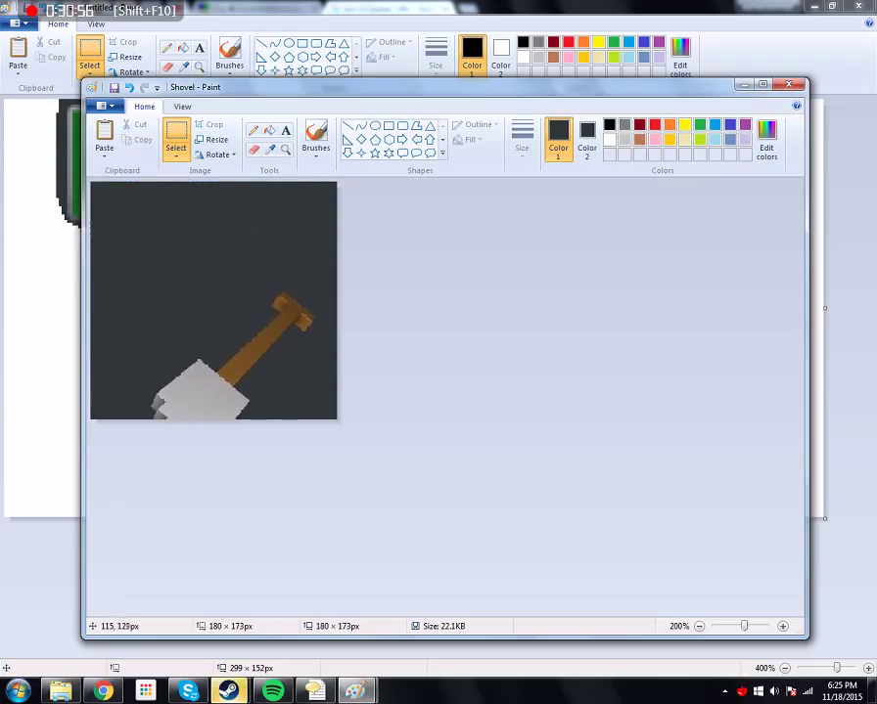
pyautogui.moveTo(214, 293); pyautogui.dragTo(219, 282)
pyautogui.moveTo(279, 318); pyautogui.dragTo(273, 324)
pyautogui.hotkey('ctrl', 'z')
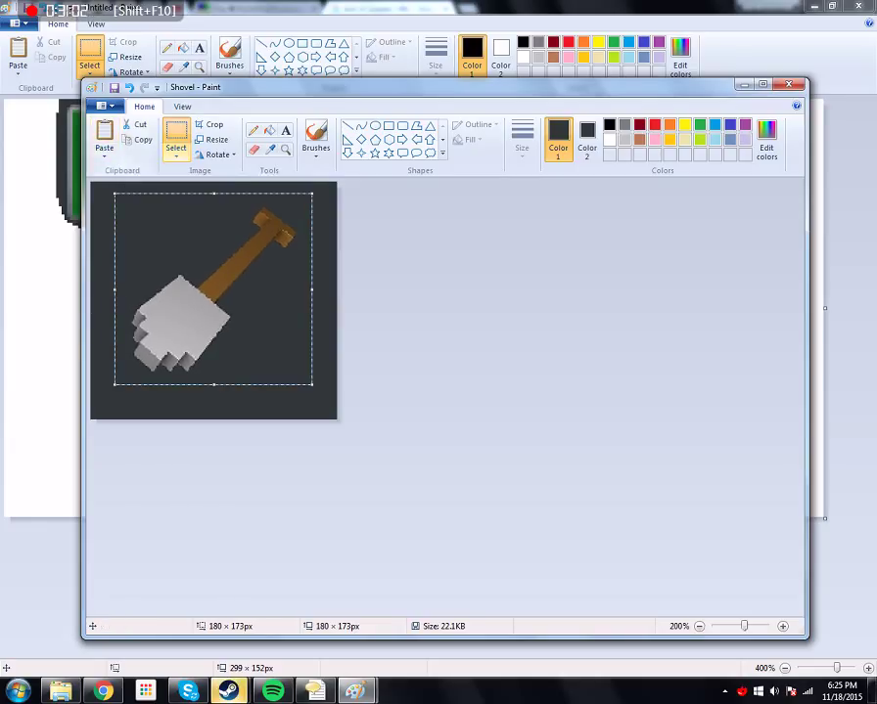
pyautogui.click(208, 124)
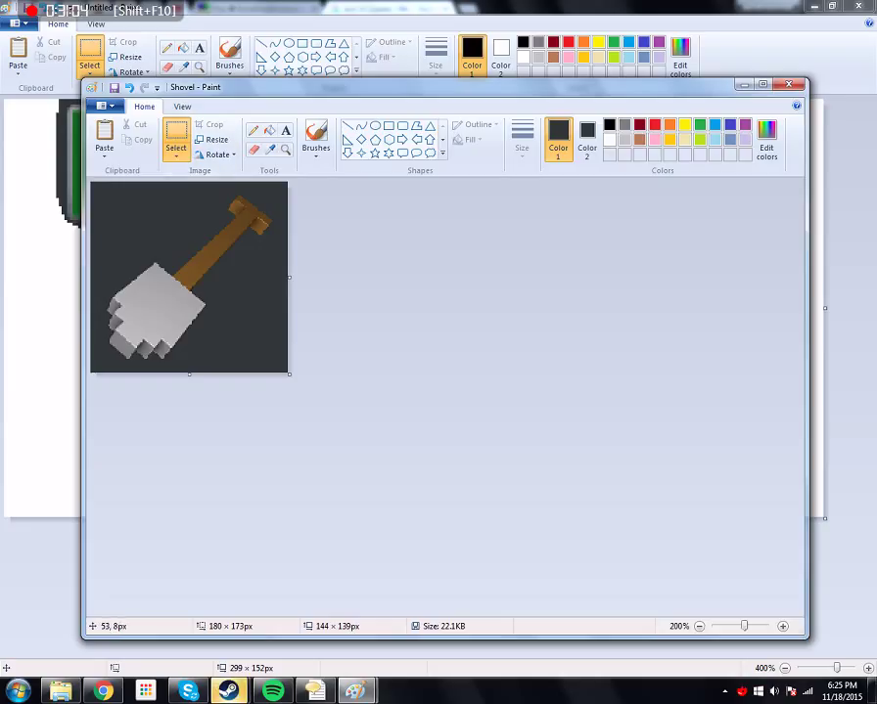
pyautogui.click(128, 87)
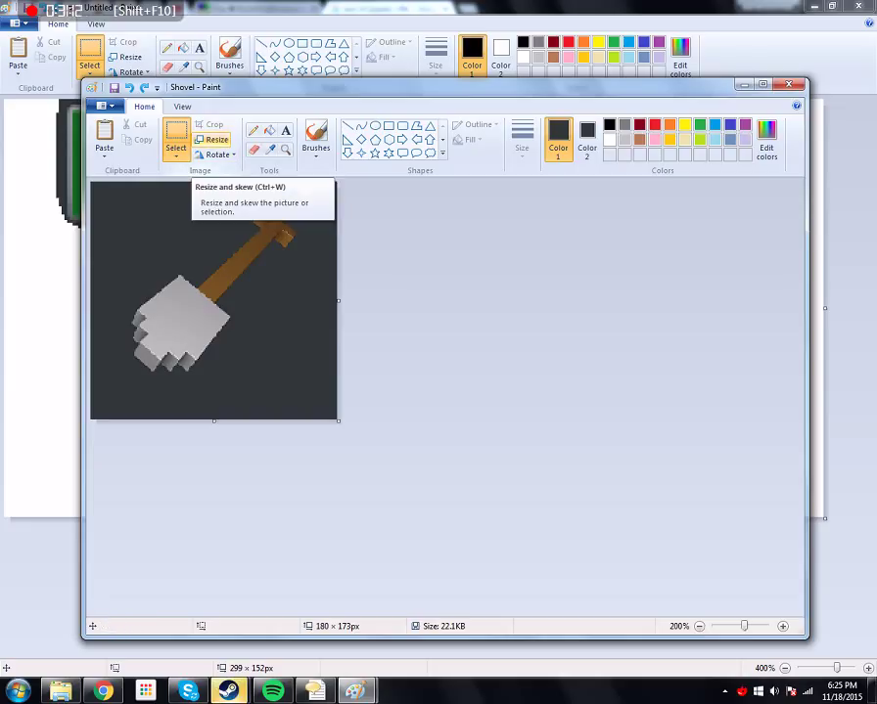
# Free-form select the shovel and paste it into the Build and Shoot logo
pyautogui.click(176, 152)
pyautogui.click(219, 203)
pyautogui.moveTo(169, 271)
pyautogui.mouseDown()
pyautogui.moveTo(125, 334)
pyautogui.moveTo(165, 380)
pyautogui.moveTo(209, 370)
pyautogui.moveTo(252, 290)
pyautogui.moveTo(319, 227)
pyautogui.moveTo(289, 202)
pyautogui.moveTo(236, 221)
pyautogui.moveTo(210, 256)
pyautogui.moveTo(164, 273)
pyautogui.mouseUp()
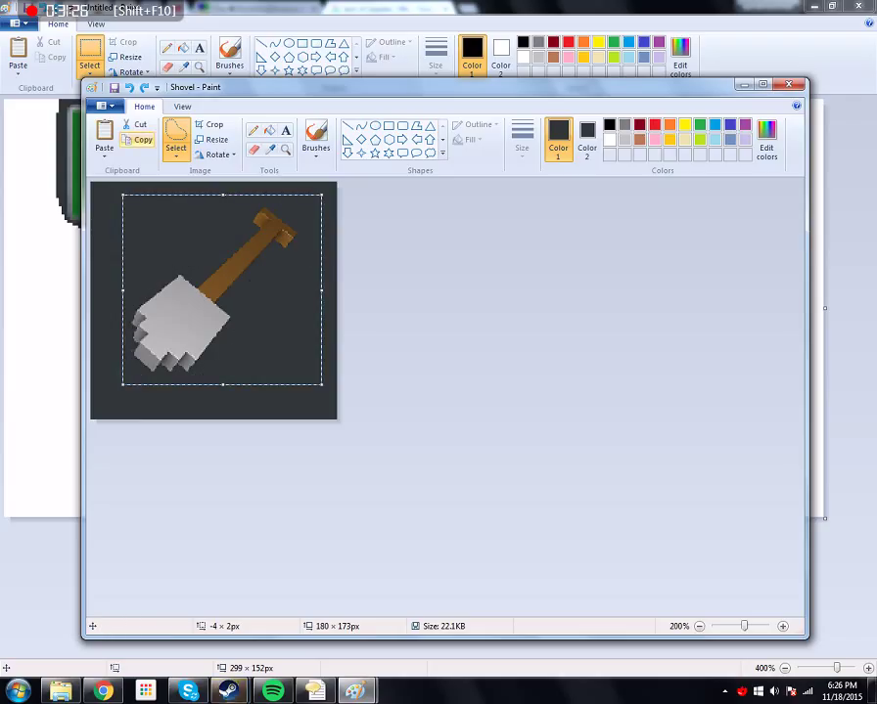
pyautogui.hotkey('alt', 'Tab')
pyautogui.hotkey('ctrl', 'v')
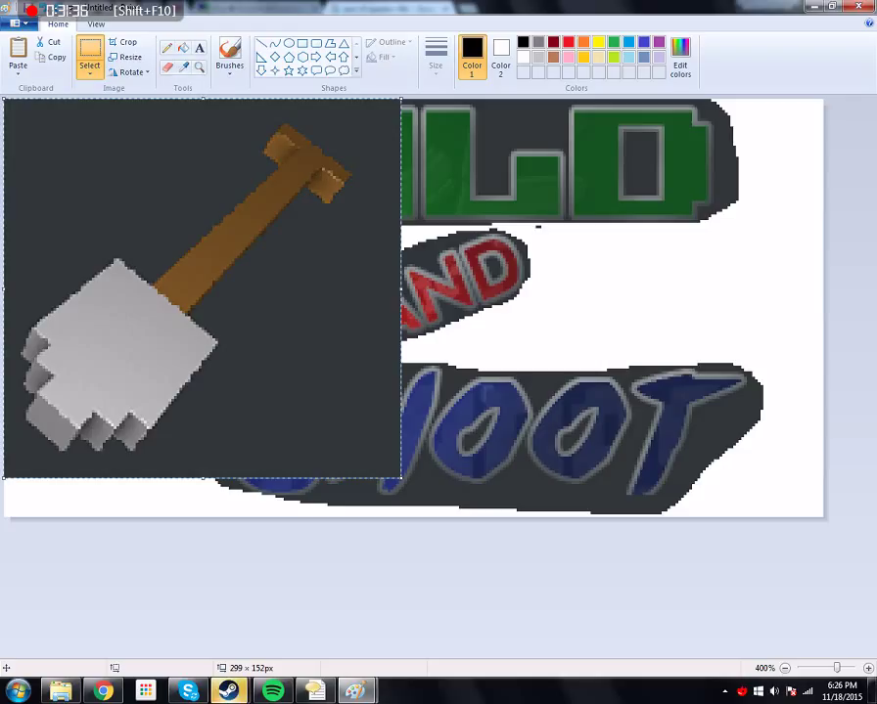
# Delete the pasted shovel from the logo and return the shovel picture to its larger size
pyautogui.hotkey('shift', 'F10')
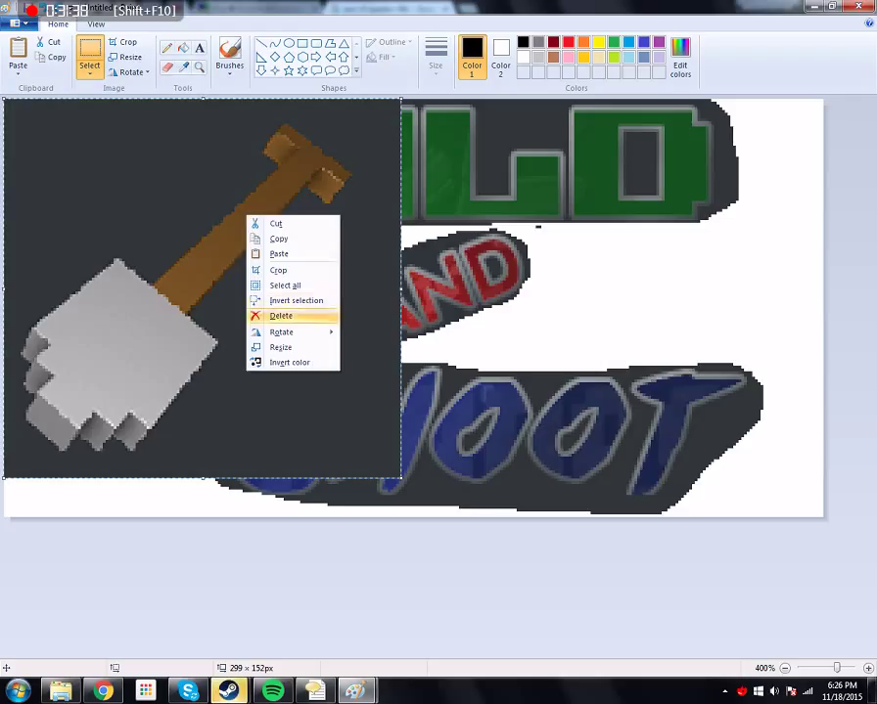
pyautogui.click(284, 315)
pyautogui.moveTo(356, 690)
pyautogui.click(283, 597)
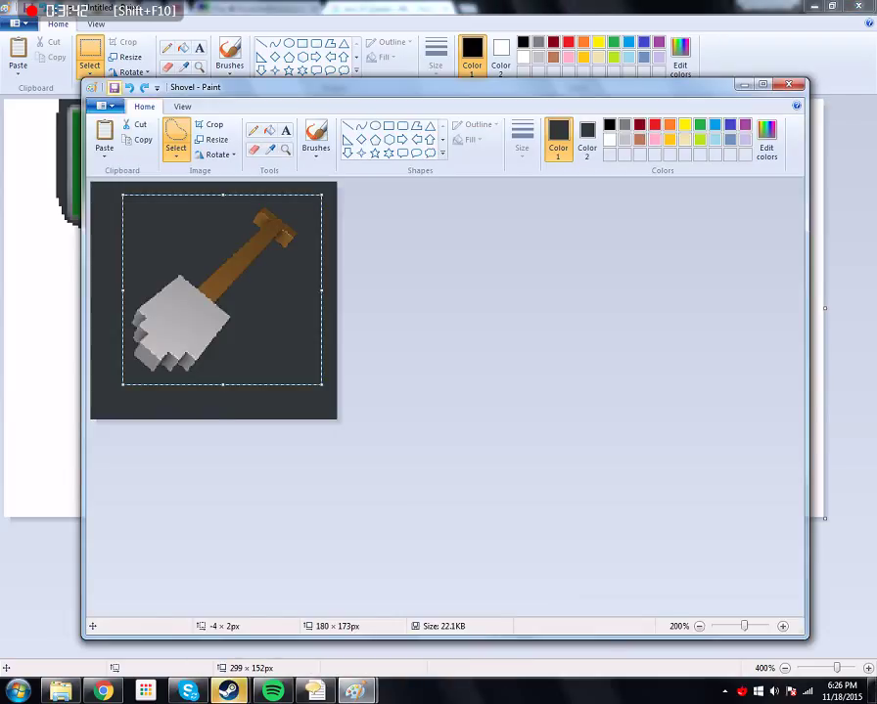
pyautogui.hotkey('ctrl', 'z')
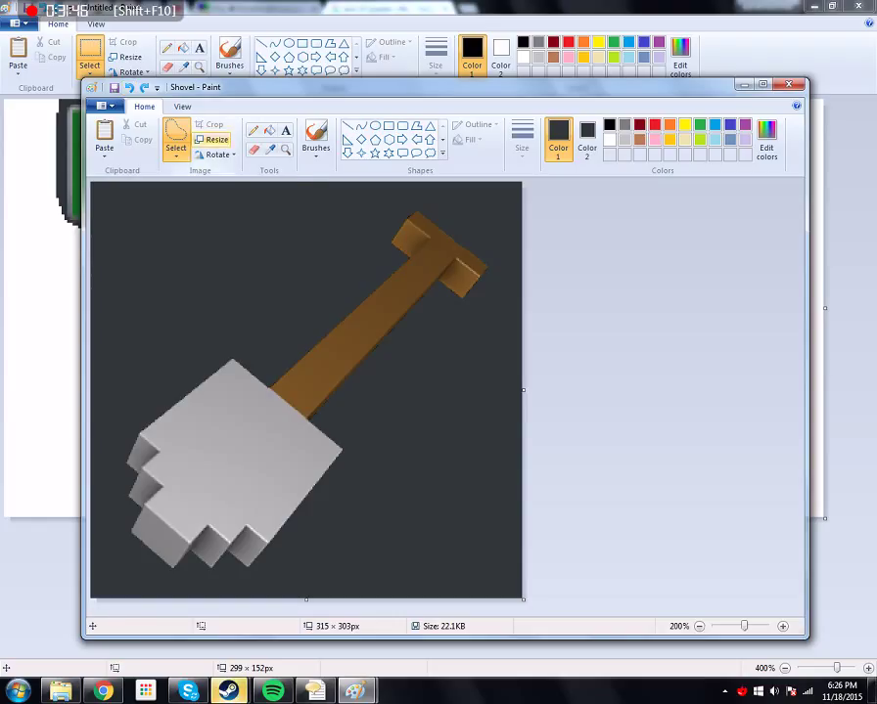
# Resize the shovel picture to 30% (95 × 91 px) and select all of it
pyautogui.click(215, 139)
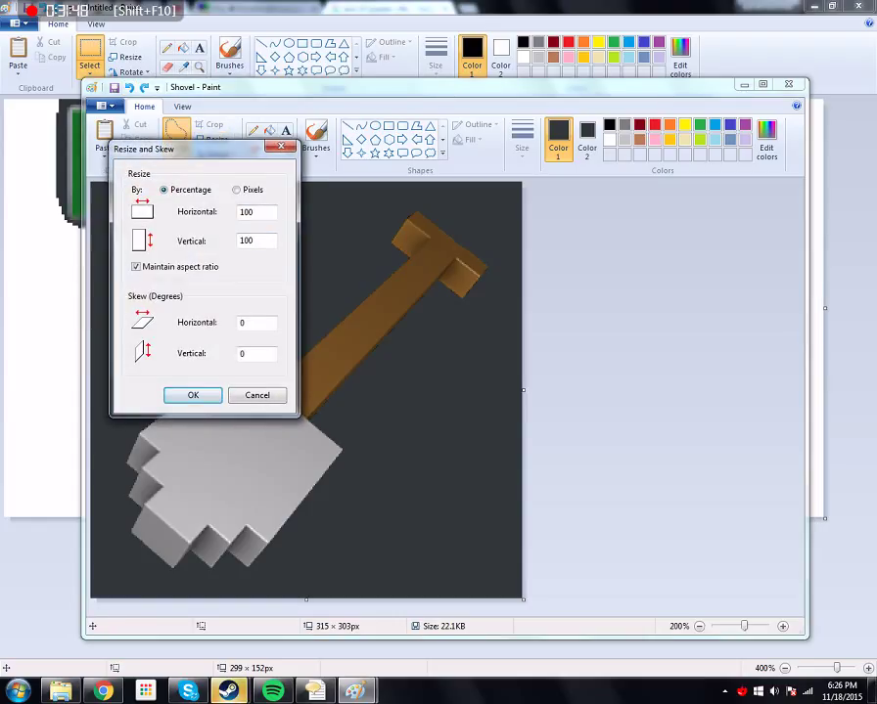
pyautogui.press('BackSpace')
pyautogui.press('BackSpace')
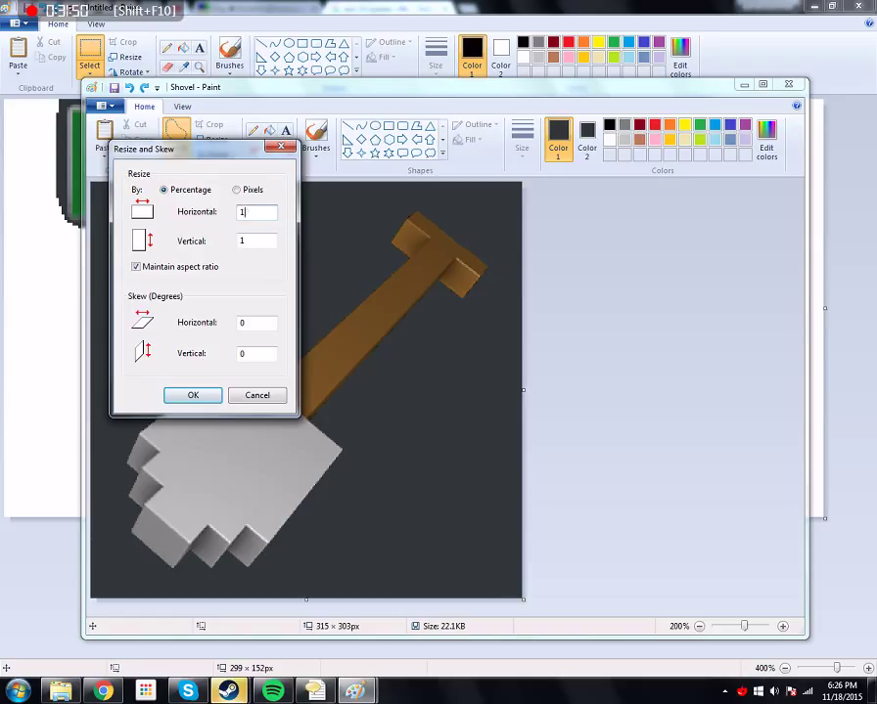
pyautogui.write('30')
pyautogui.press('Return')
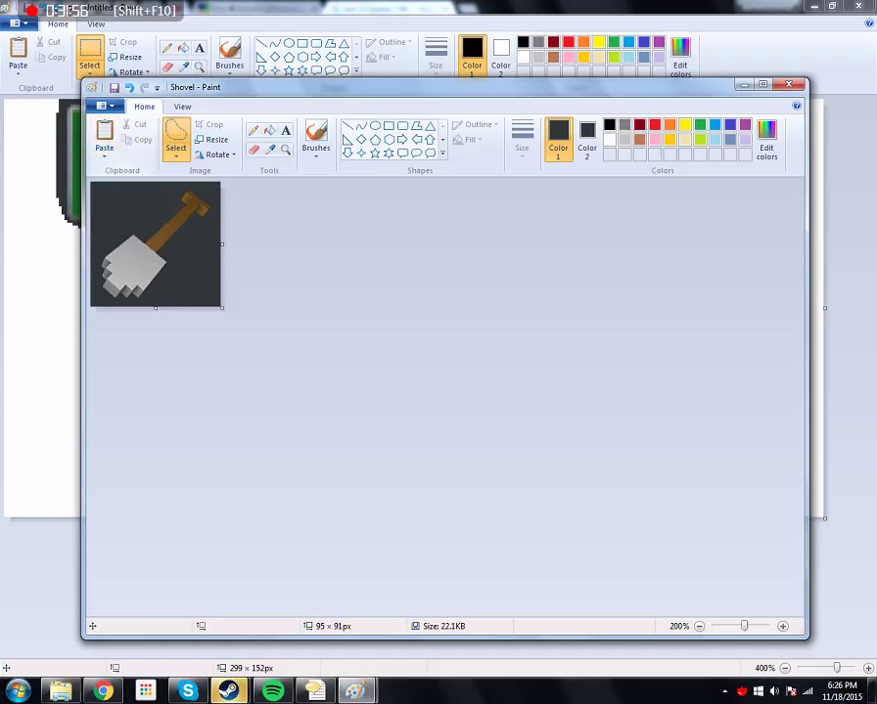
pyautogui.click(176, 148)
pyautogui.click(215, 187)
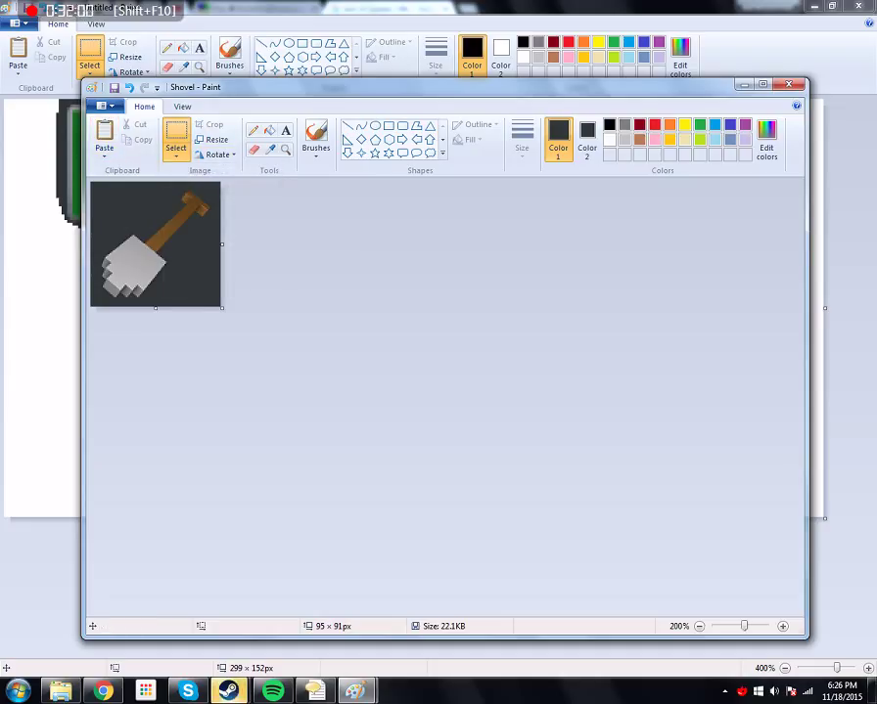
pyautogui.moveTo(219, 305); pyautogui.dragTo(111, 191)
pyautogui.hotkey('ctrl', 'a')
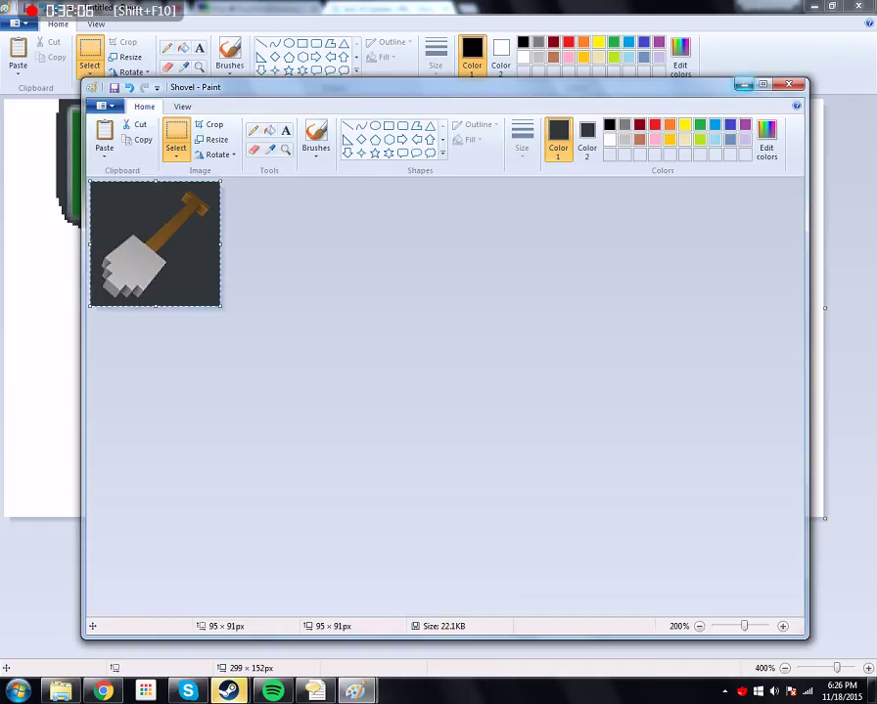
# Paste the small shovel into the logo below BUILD and scale it to 90%
pyautogui.click(743, 84)
pyautogui.click(17, 53)
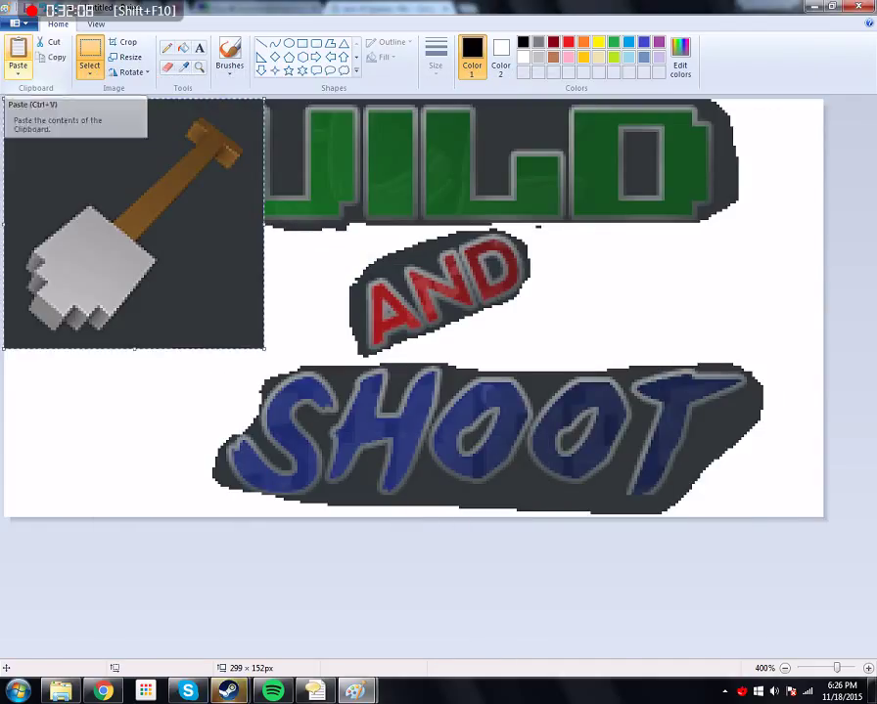
pyautogui.moveTo(131, 194)
pyautogui.mouseDown()
pyautogui.moveTo(139, 337)
pyautogui.moveTo(141, 313)
pyautogui.mouseUp()
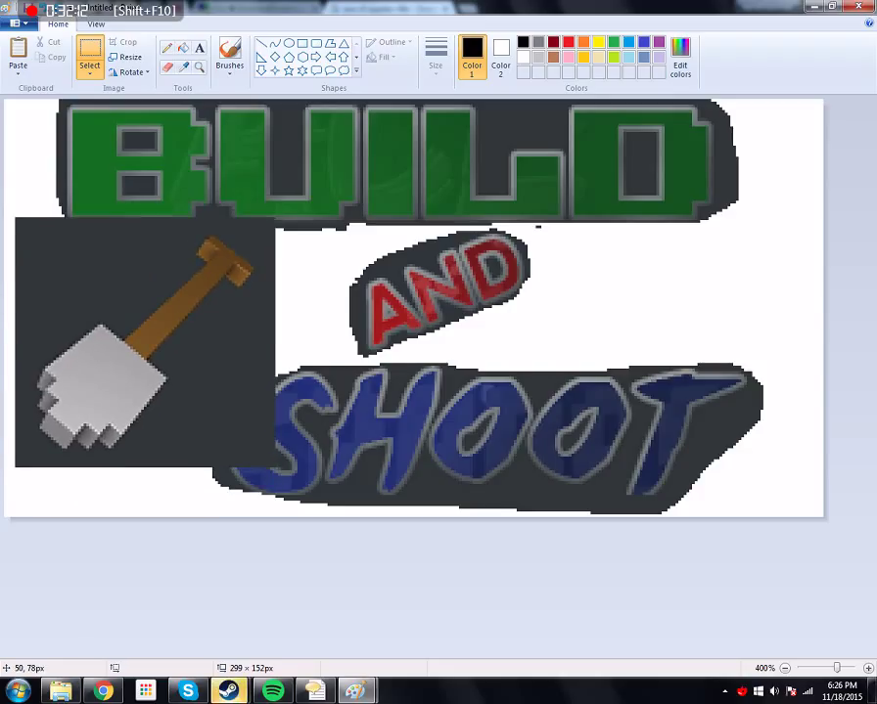
pyautogui.click(127, 56)
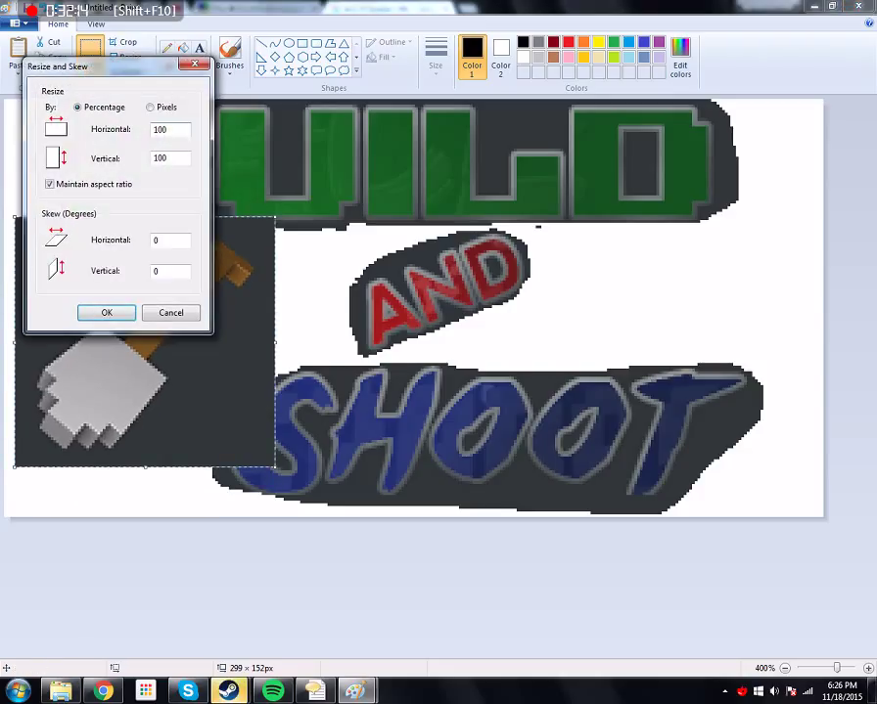
pyautogui.press('BackSpace')
pyautogui.press('BackSpace')
pyautogui.write('90')
pyautogui.press('Return')
pyautogui.moveTo(183, 284)
pyautogui.mouseDown()
pyautogui.moveTo(193, 287)
pyautogui.moveTo(194, 277)
pyautogui.mouseUp()
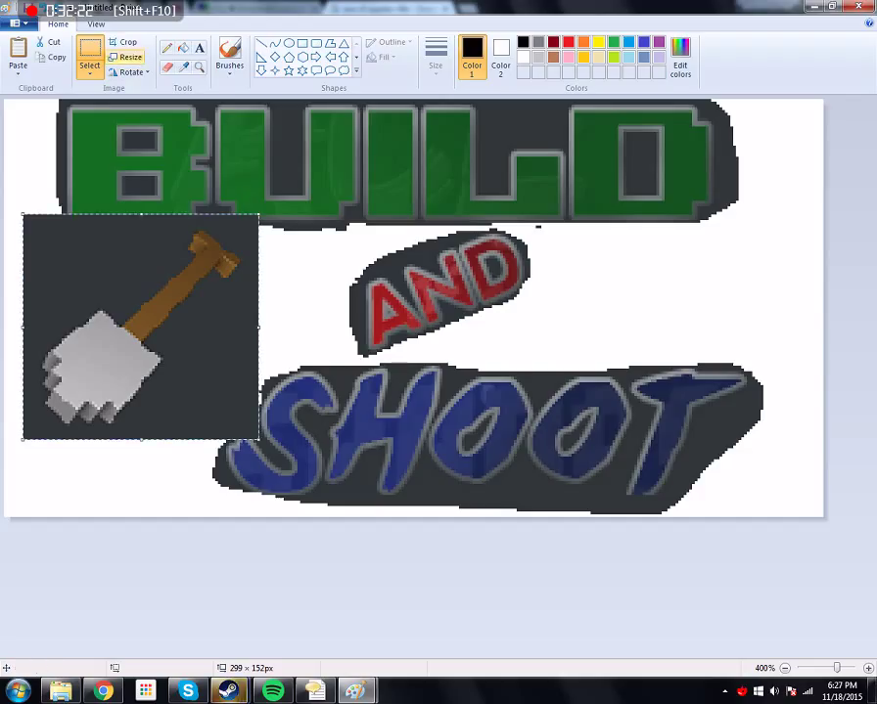
# Scale the pasted shovel further to 80% and nudge it into position
pyautogui.click(130, 57)
pyautogui.press('BackSpace')
pyautogui.press('BackSpace')
pyautogui.press('BackSpace')
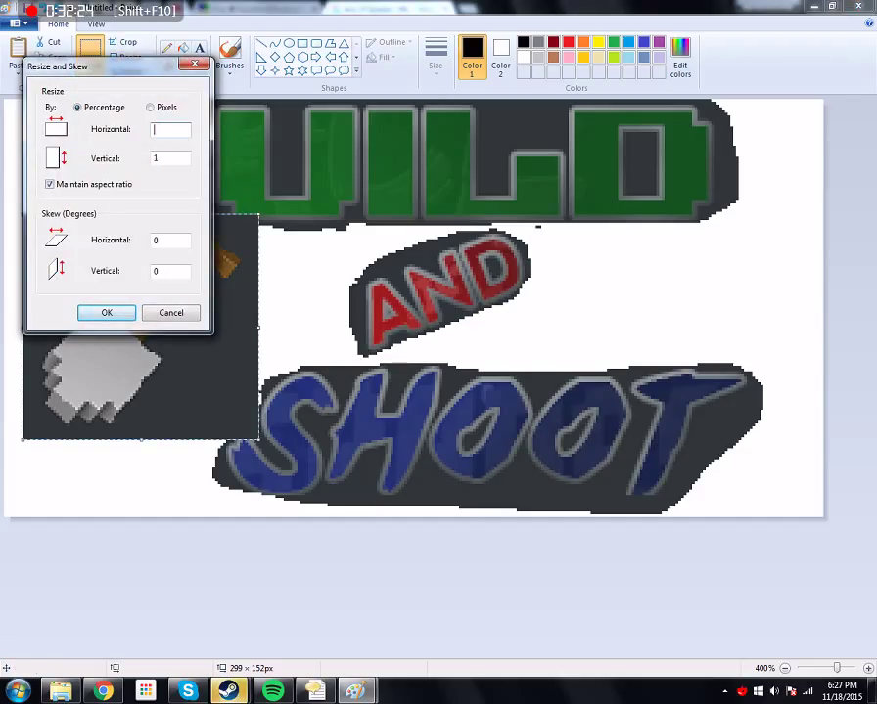
pyautogui.write('80')
pyautogui.press('Return')
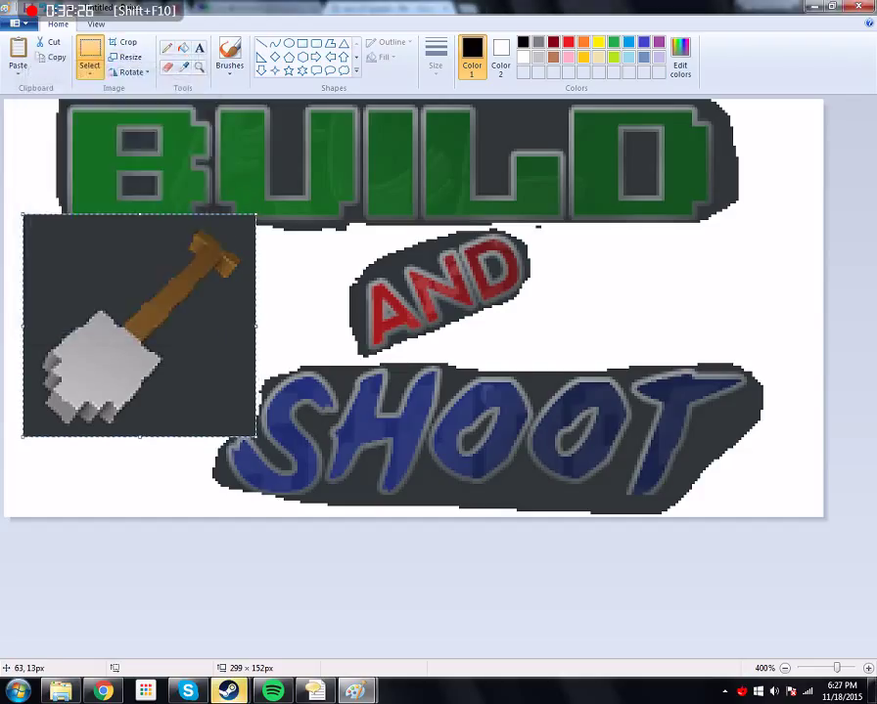
pyautogui.moveTo(139, 325); pyautogui.dragTo(146, 336)
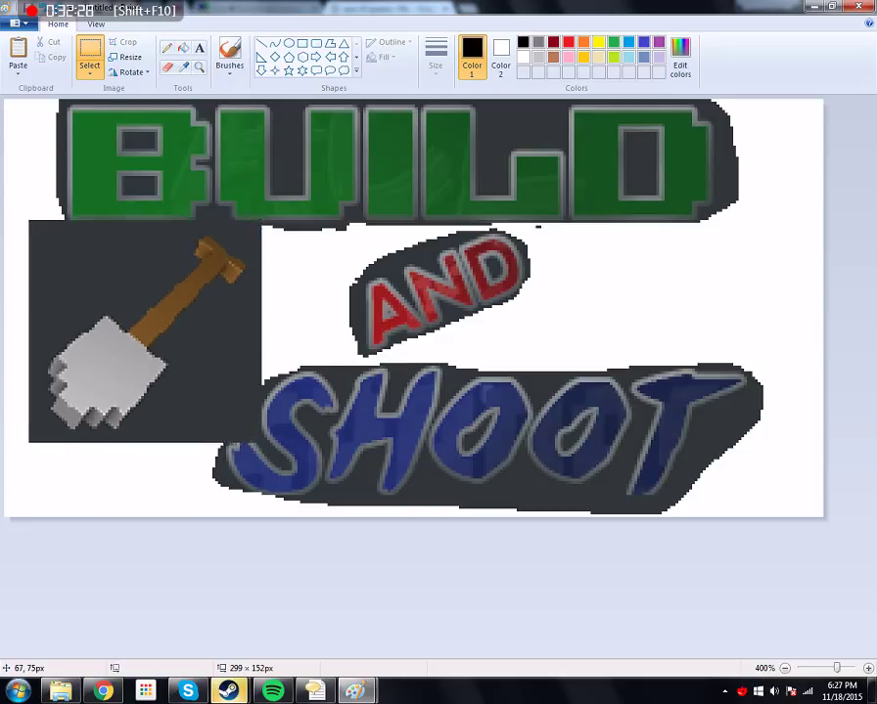
pyautogui.moveTo(190, 309); pyautogui.dragTo(190, 306)
pyautogui.press('Up')
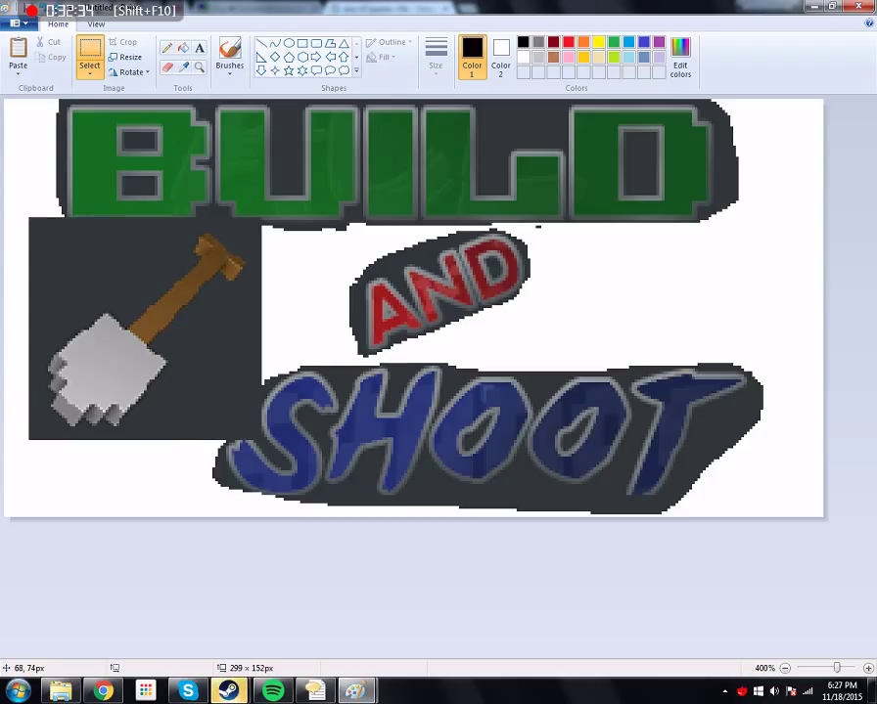
pyautogui.moveTo(191, 301); pyautogui.dragTo(191, 305)
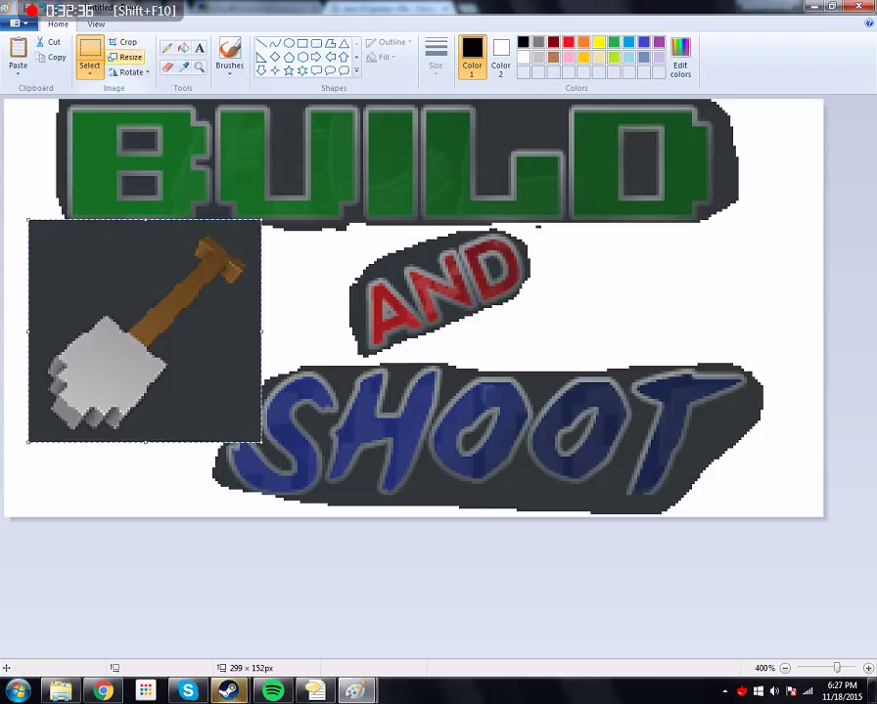
# Cancel further resizing and delete the shovel from the logo
pyautogui.click(130, 57)
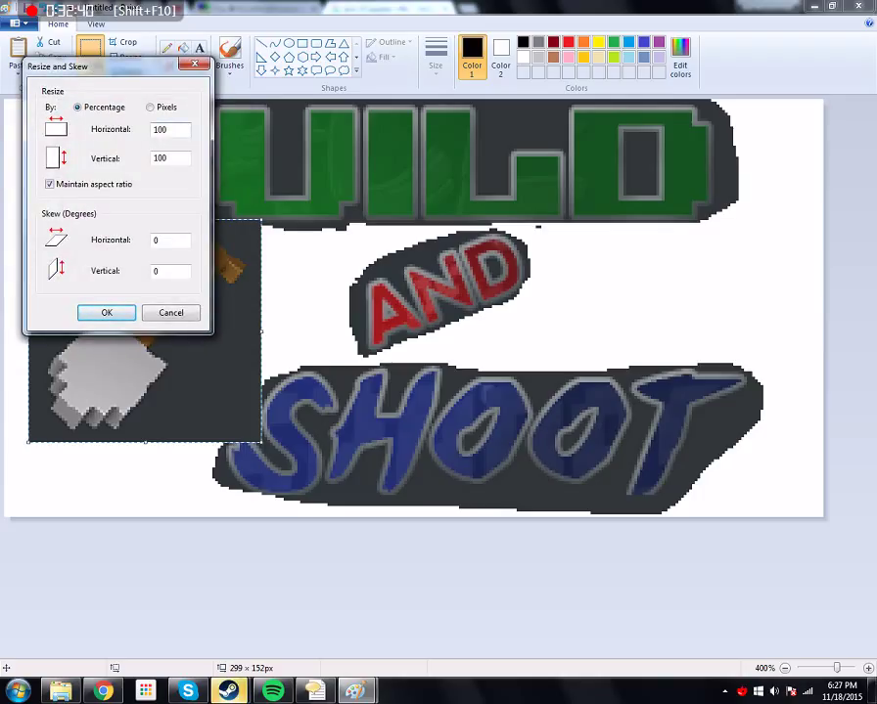
pyautogui.press('Escape')
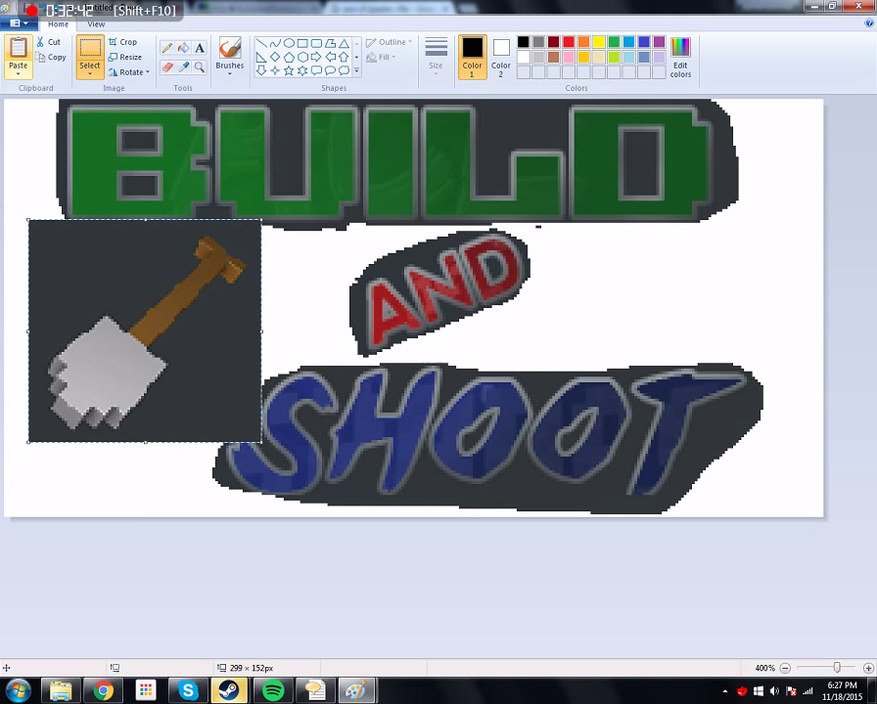
pyautogui.hotkey('shift', 'F10')
pyautogui.press('Down')
pyautogui.press('Down')
pyautogui.press('Down')
pyautogui.press('Down')
pyautogui.press('Down')
pyautogui.press('Down')
pyautogui.press('Down')
pyautogui.press('Return')
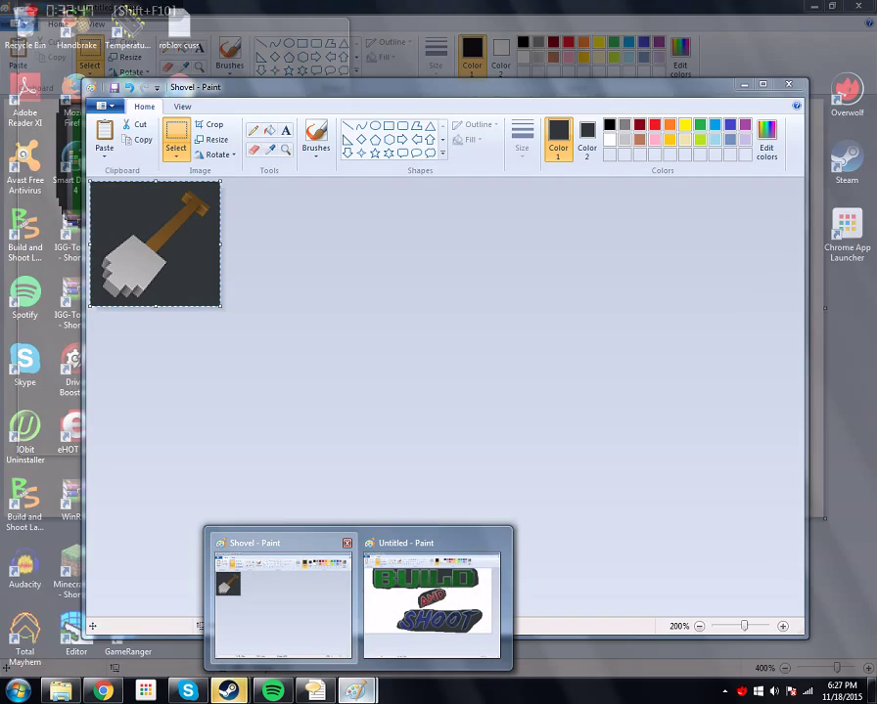
# Undo the last resize and rescale the shovel picture to 27%, about 86 × 82 px
pyautogui.click(283, 602)
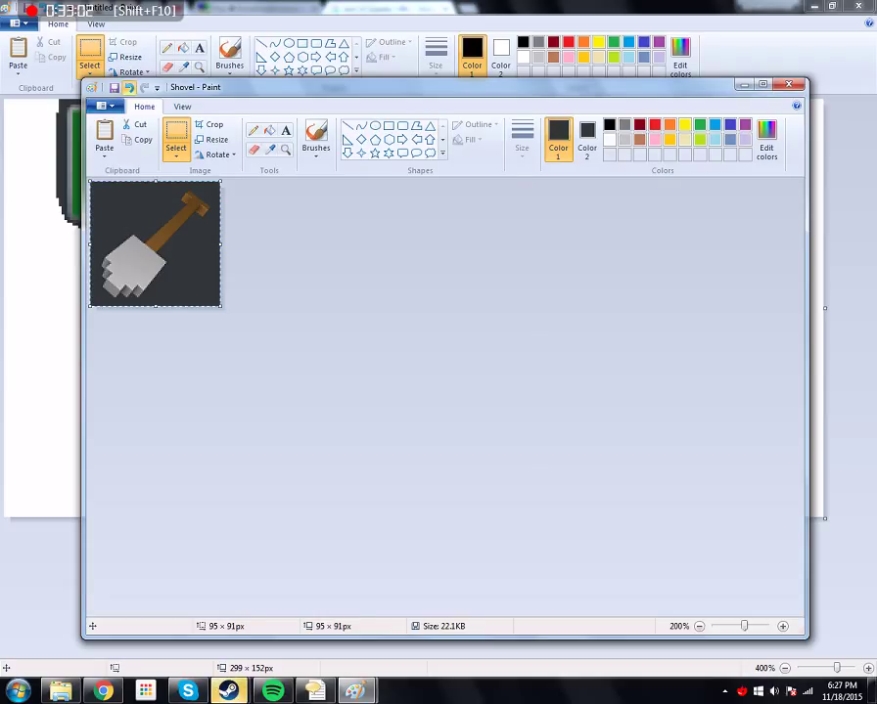
pyautogui.hotkey('ctrl', 'z')
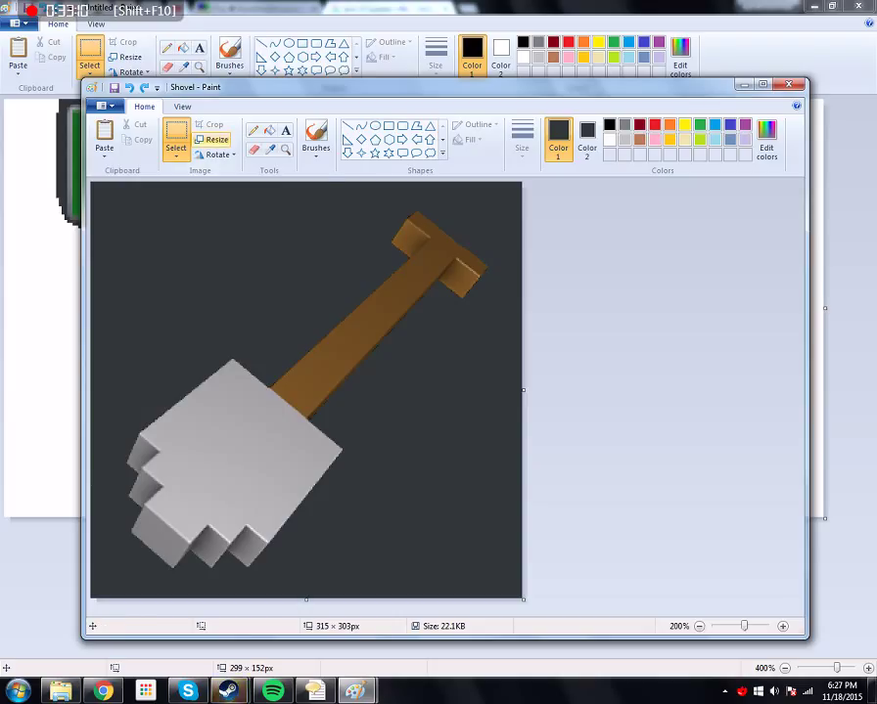
pyautogui.click(213, 140)
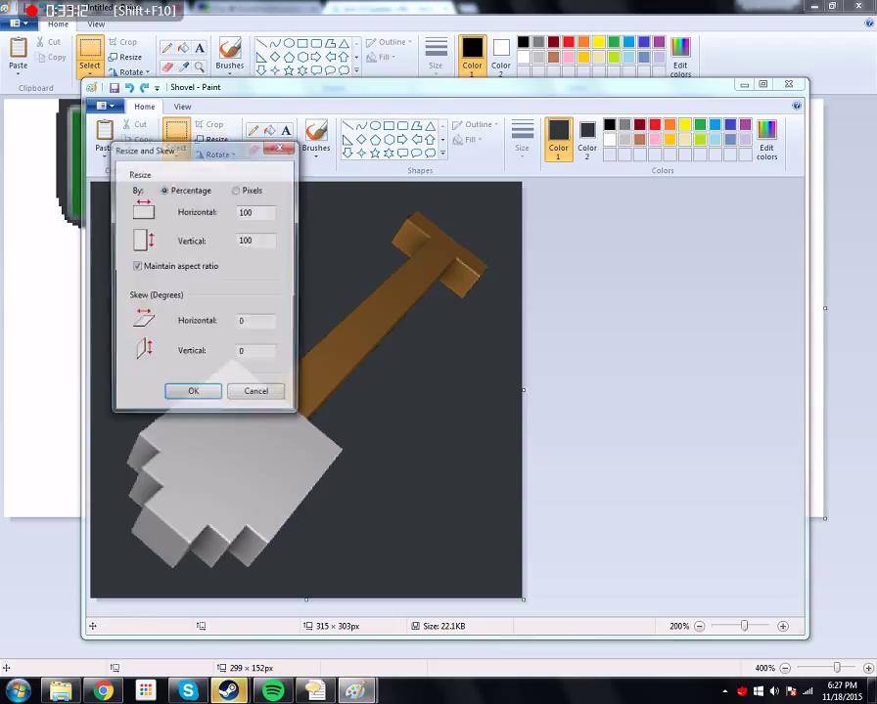
pyautogui.write('1')
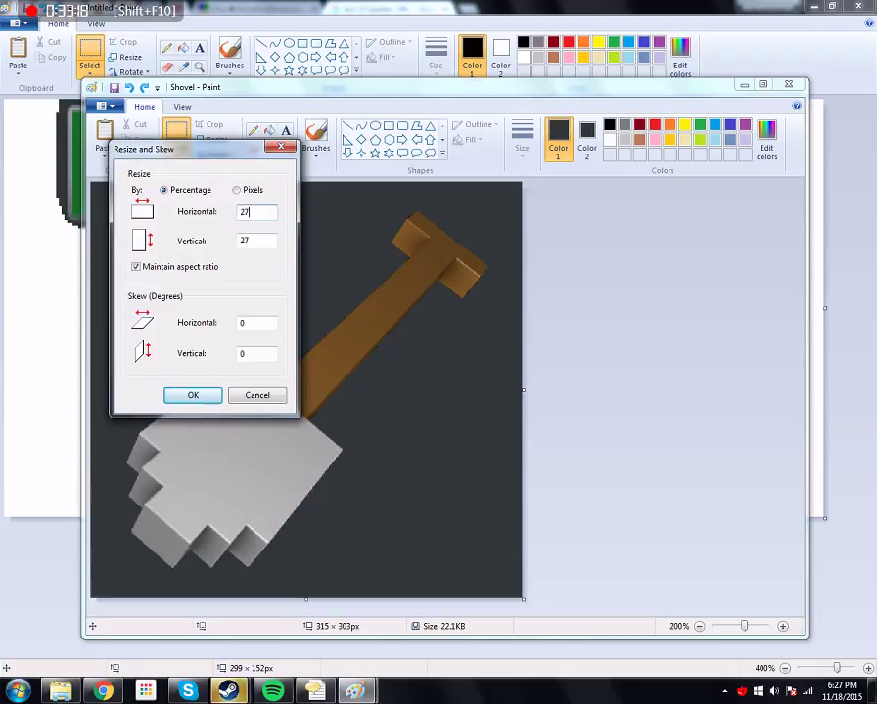
pyautogui.press('Return')
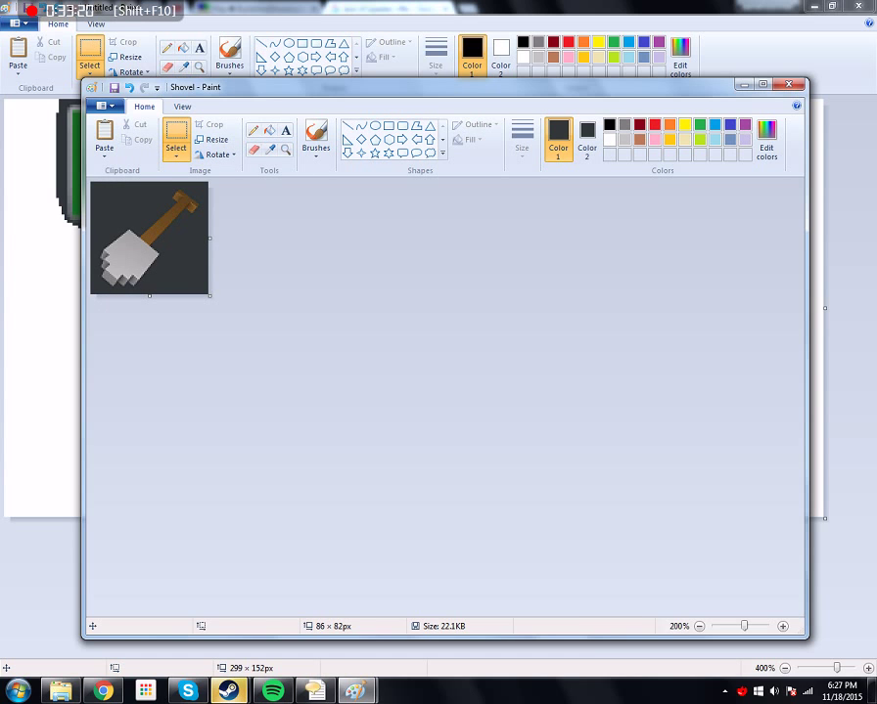
pyautogui.moveTo(391, 87)
pyautogui.mouseDown()
pyautogui.moveTo(582, 204)
pyautogui.moveTo(593, 222)
pyautogui.moveTo(436, 165)
pyautogui.mouseUp()
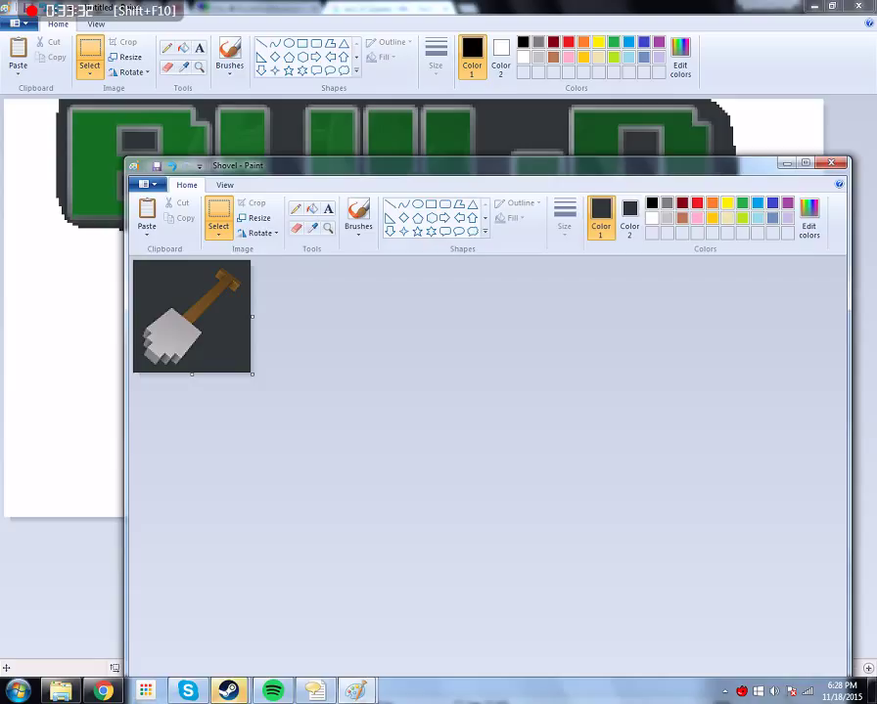
pyautogui.hotkey('ctrl', 'a')
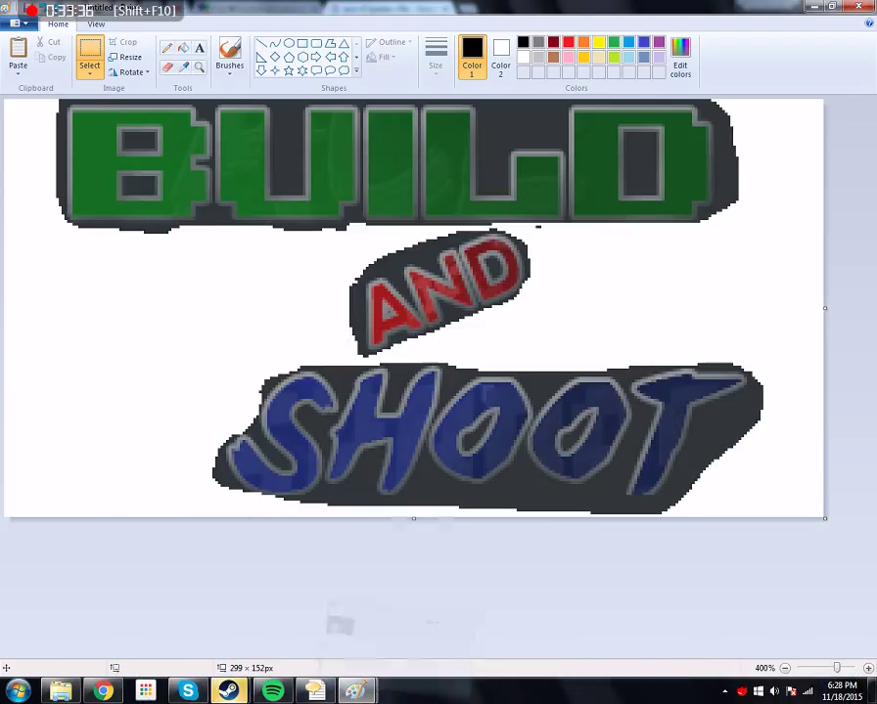
# Paste the shovel into the logo at the left edge below BUILD, beside SHOOT
pyautogui.click(548, 114)
pyautogui.click(18, 53)
pyautogui.moveTo(104, 153)
pyautogui.mouseDown()
pyautogui.moveTo(104, 305)
pyautogui.moveTo(104, 274)
pyautogui.mouseUp()
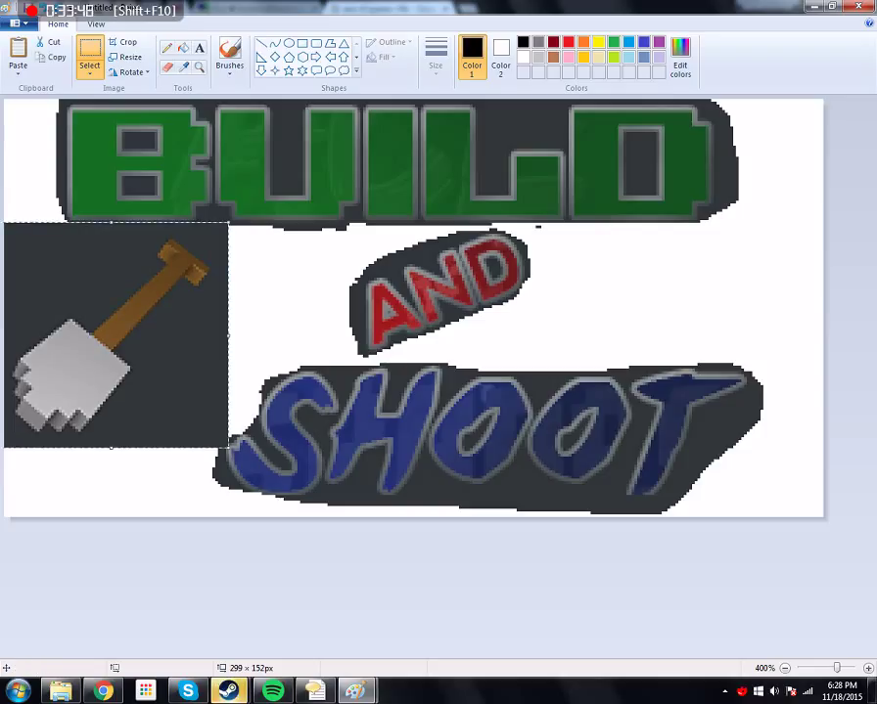
pyautogui.click(183, 47)
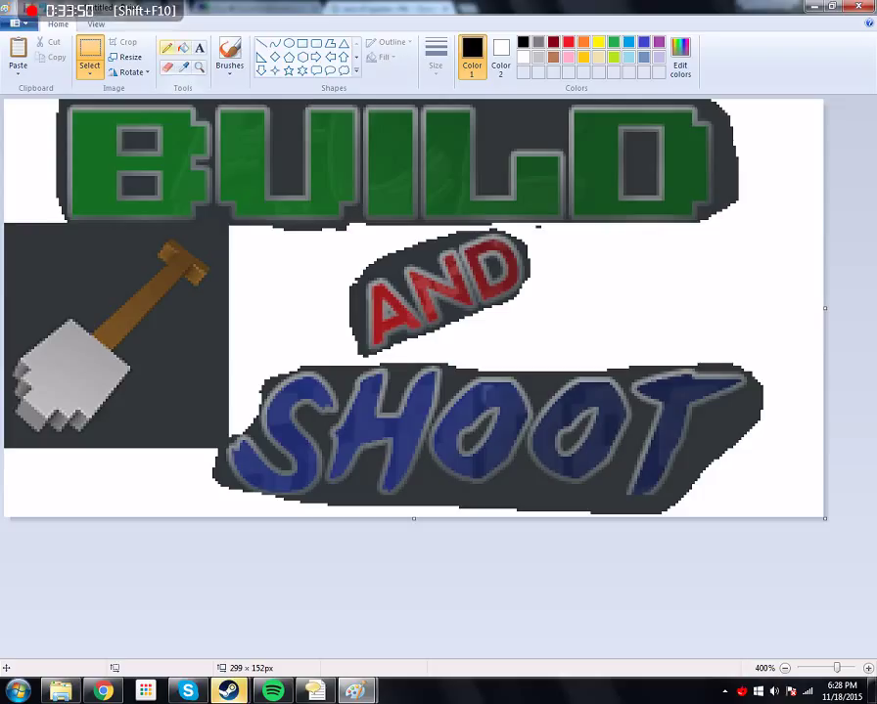
# Sample the shovel's dark grey backdrop and fill the logo's white background with it
pyautogui.click(183, 67)
pyautogui.click(200, 323)
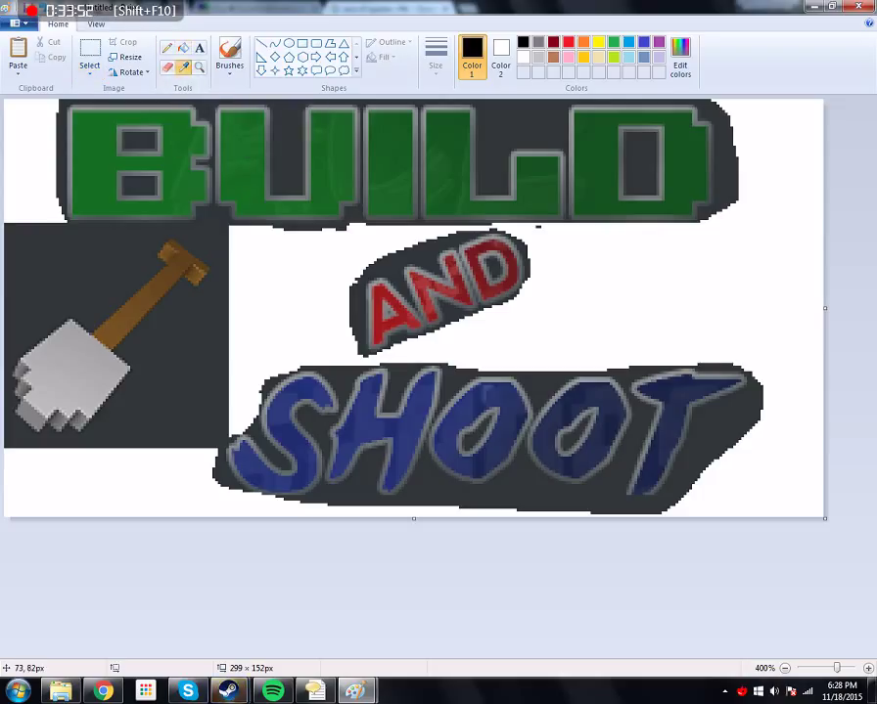
pyautogui.click(230, 54)
pyautogui.click(183, 47)
pyautogui.click(306, 260)
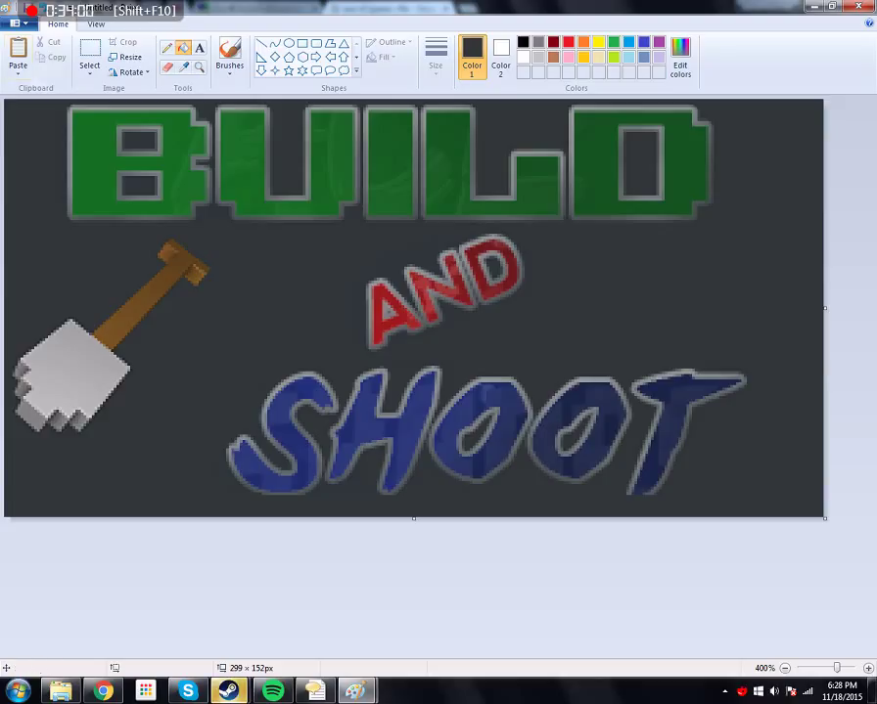
pyautogui.click(16, 22)
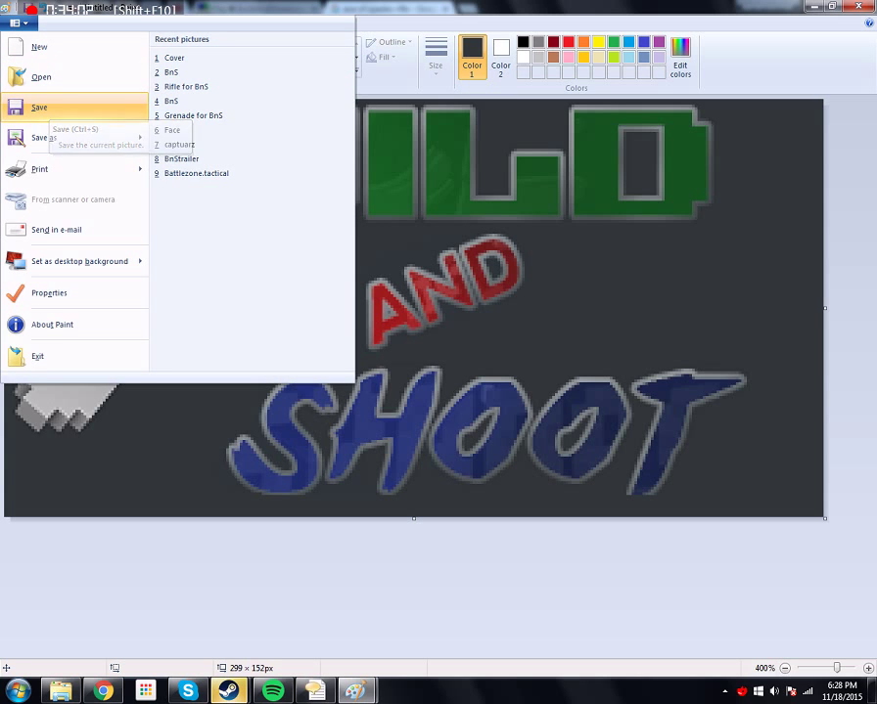
# Save the finished logo as the PNG file 'Shovel title' in the BnS pictures folder
pyautogui.click(39, 107)
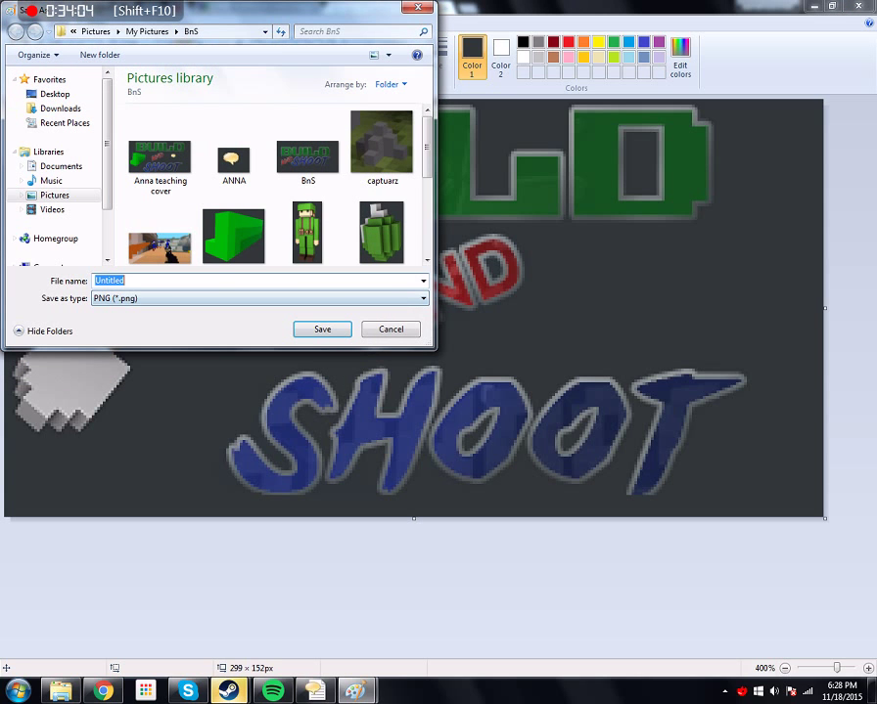
pyautogui.write('Shovel')
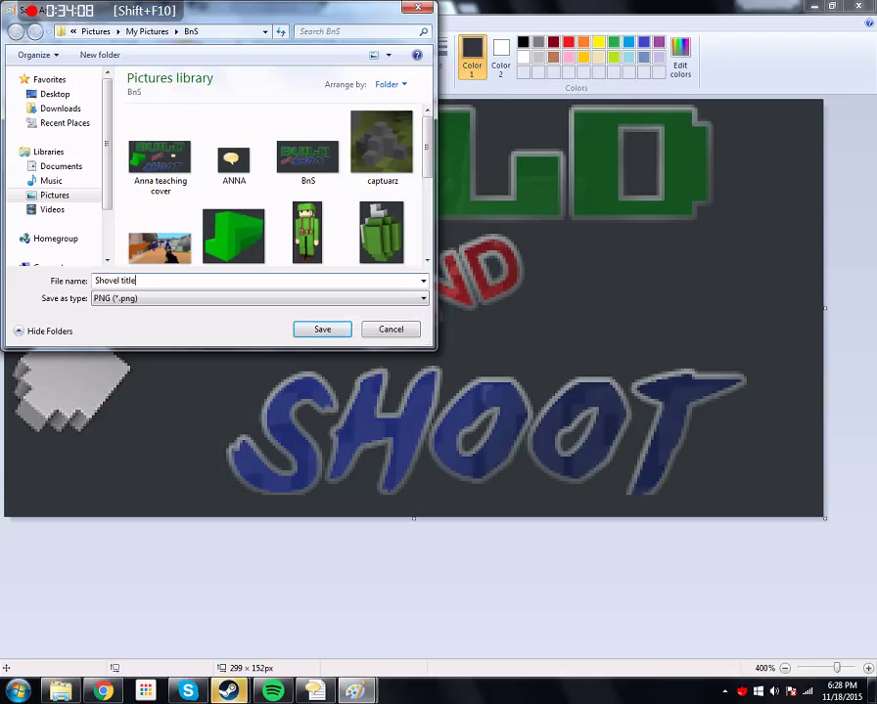
pyautogui.press('Return')
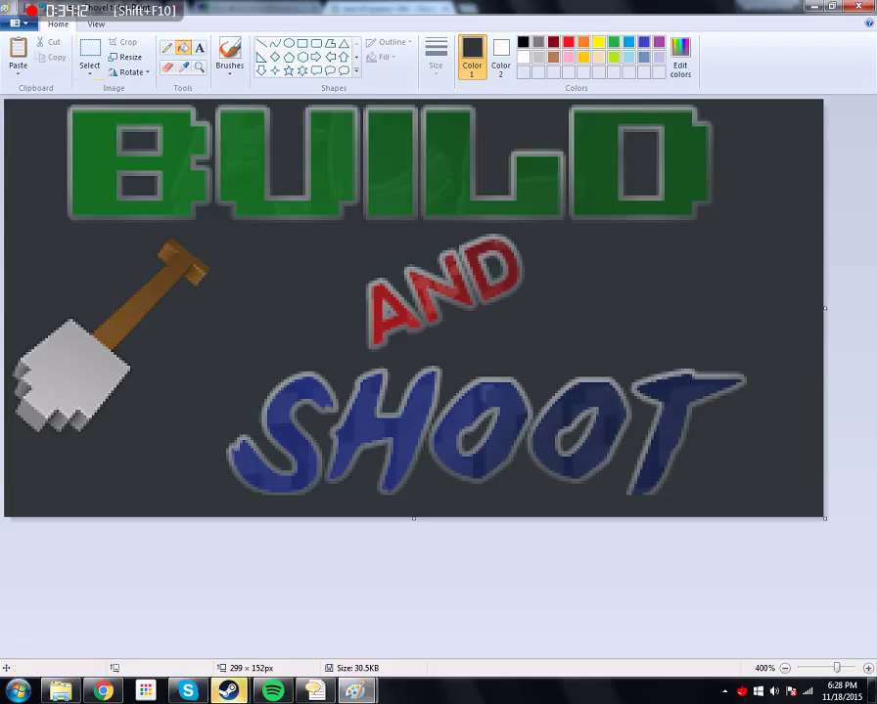
# Add white text 'And there you go.' and 'The dedication is aptly required.' across the logo
pyautogui.click(199, 47)
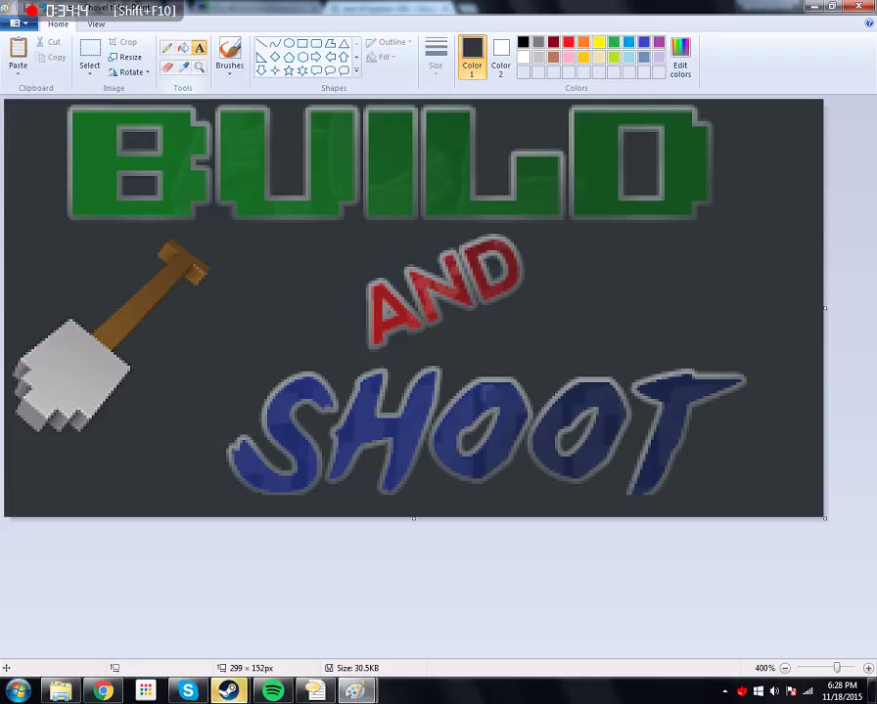
pyautogui.click(522, 57)
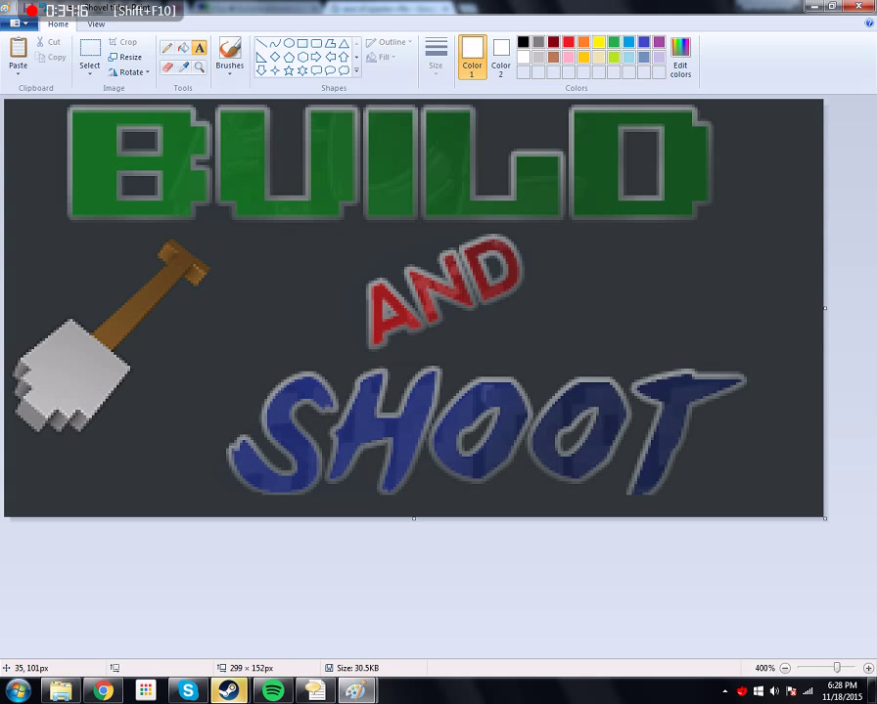
pyautogui.moveTo(98, 380); pyautogui.dragTo(707, 180)
pyautogui.write('A')
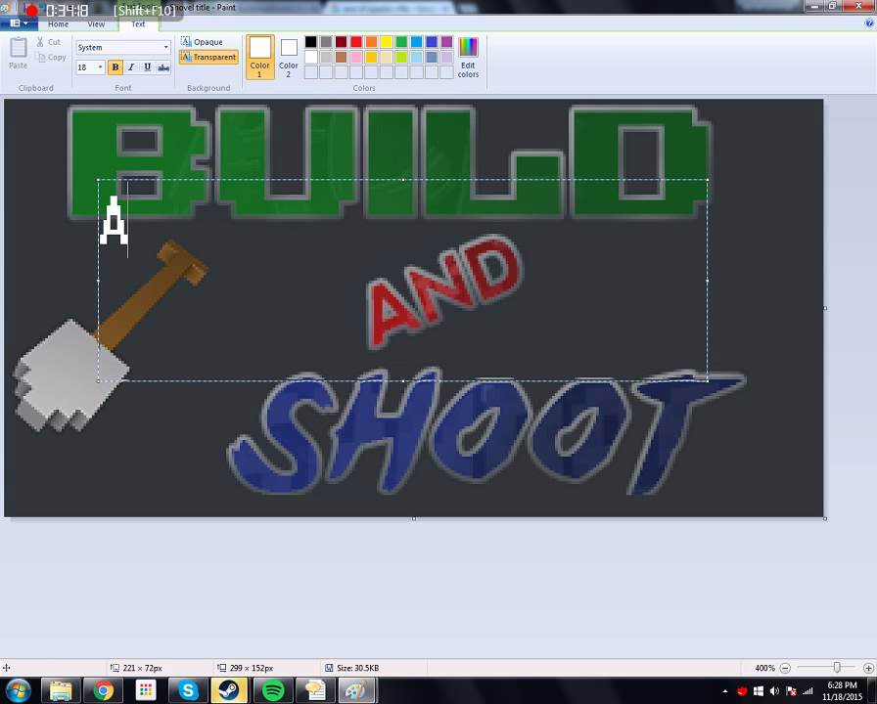
pyautogui.write('nd there y')
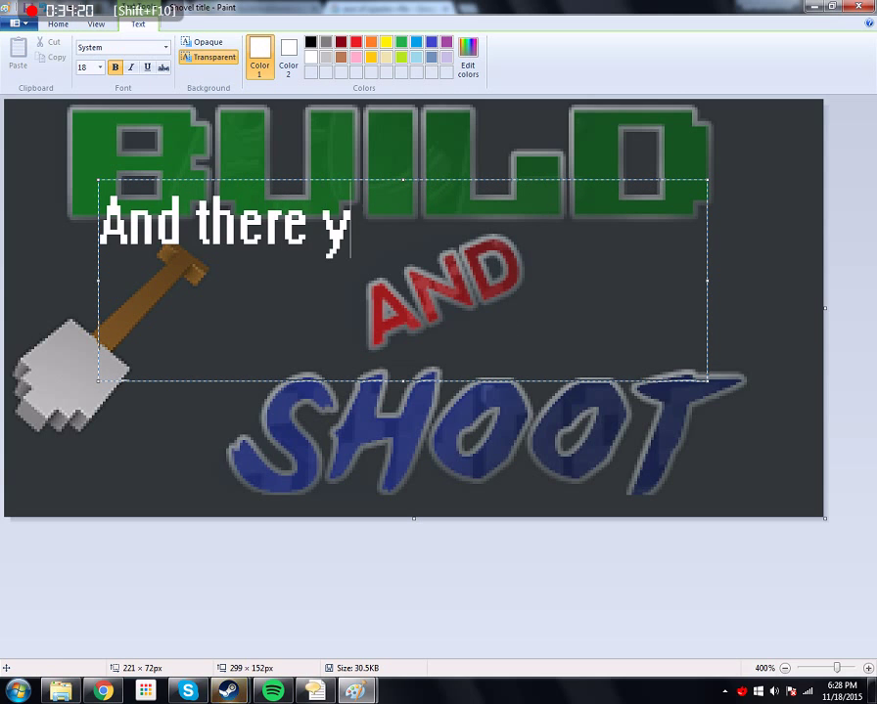
pyautogui.write('ou go.')
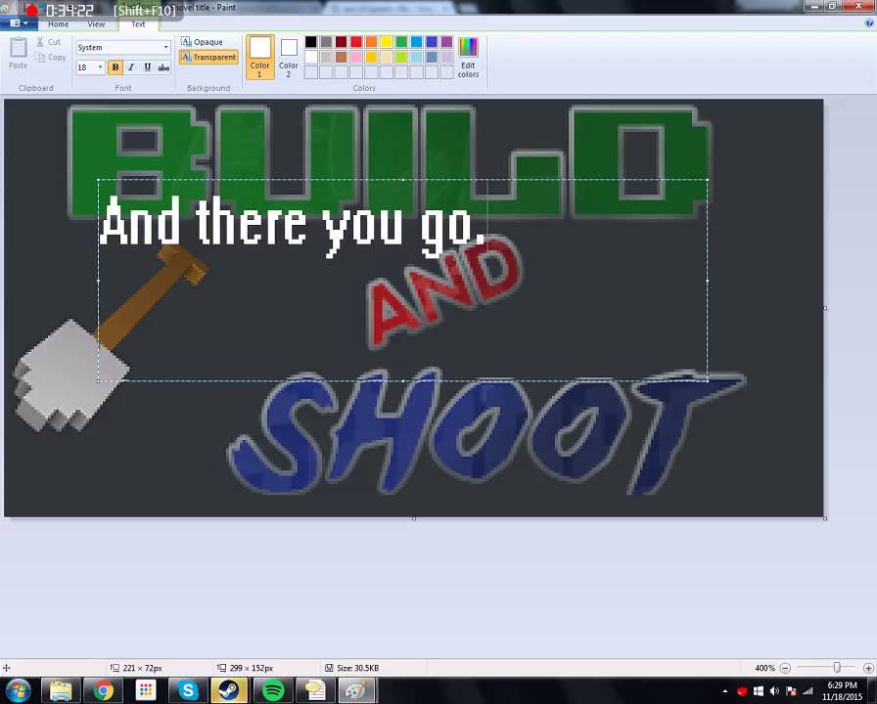
pyautogui.moveTo(403, 381); pyautogui.dragTo(403, 436)
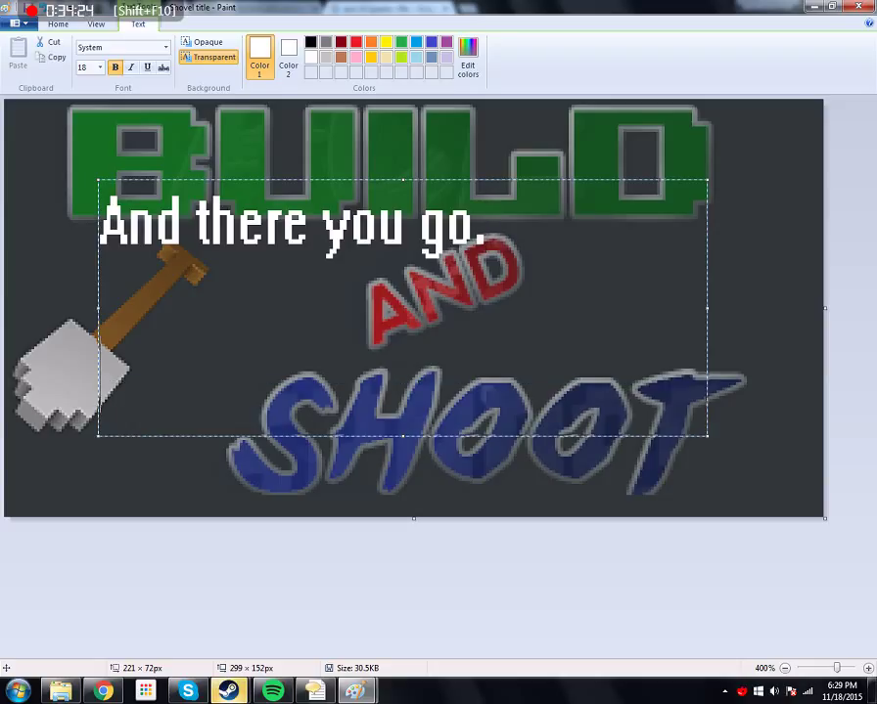
pyautogui.press('Return')
pyautogui.press('Return')
pyautogui.write('The')
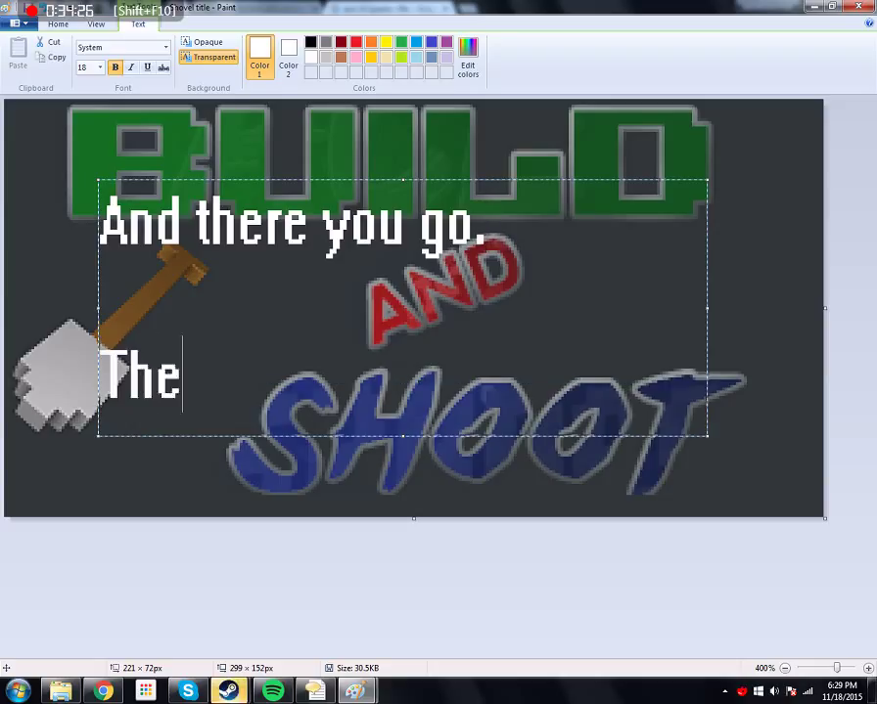
pyautogui.write(' dedica')
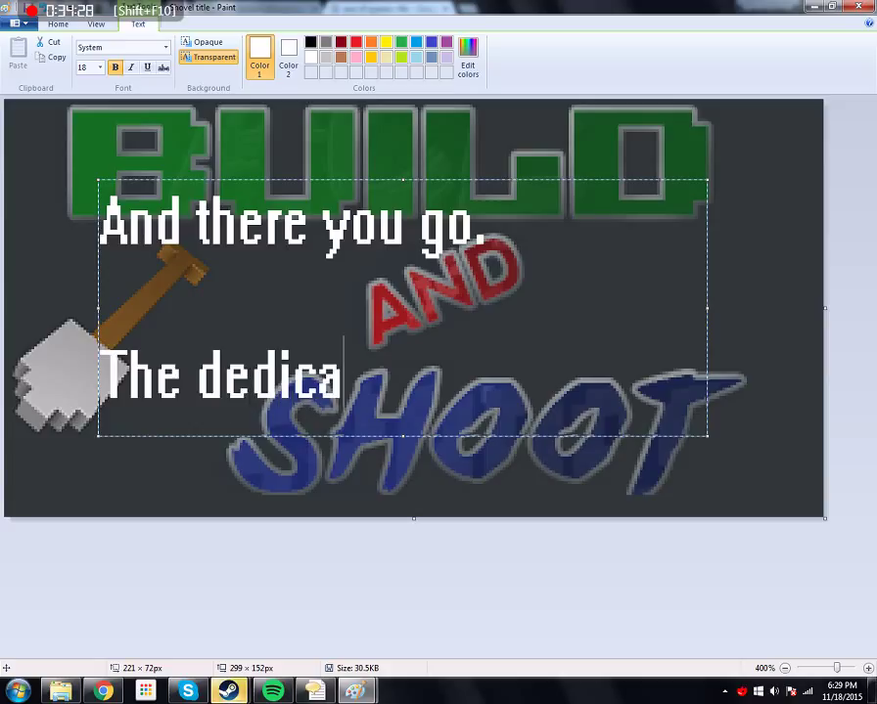
pyautogui.write('tion is')
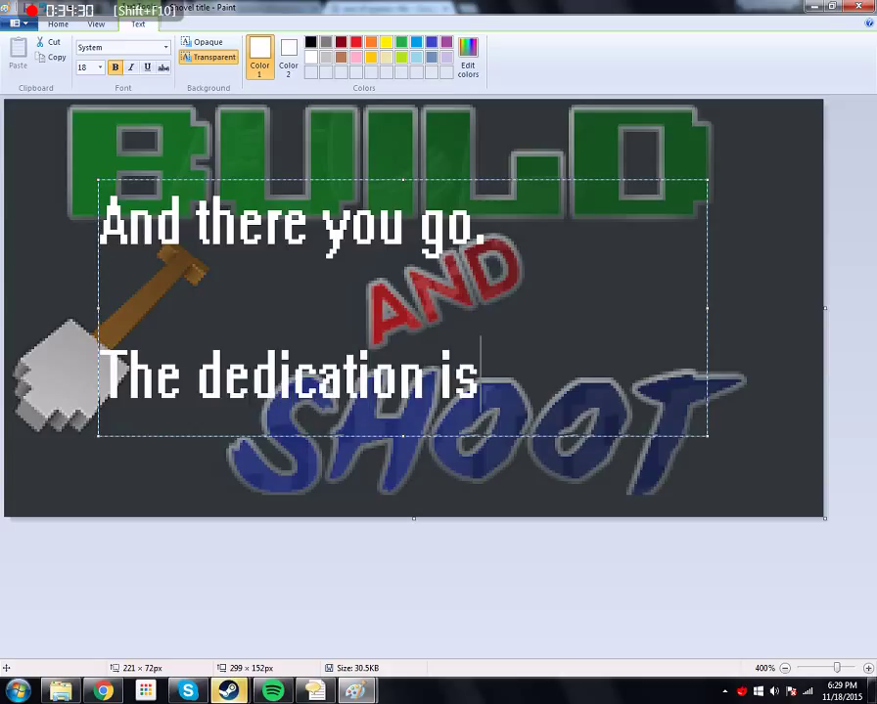
pyautogui.write(' apt')
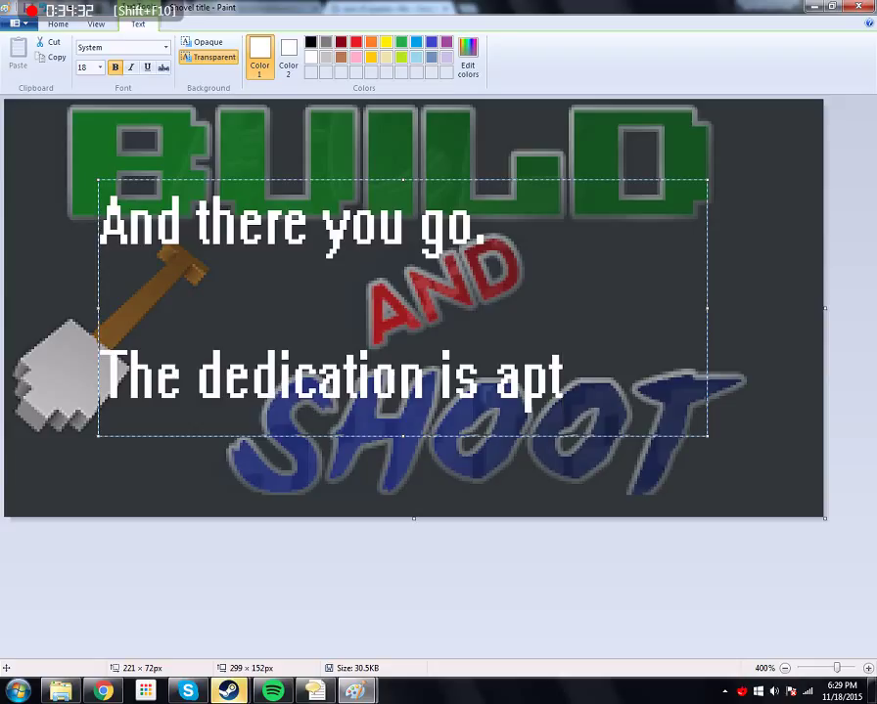
pyautogui.write('ly requ')
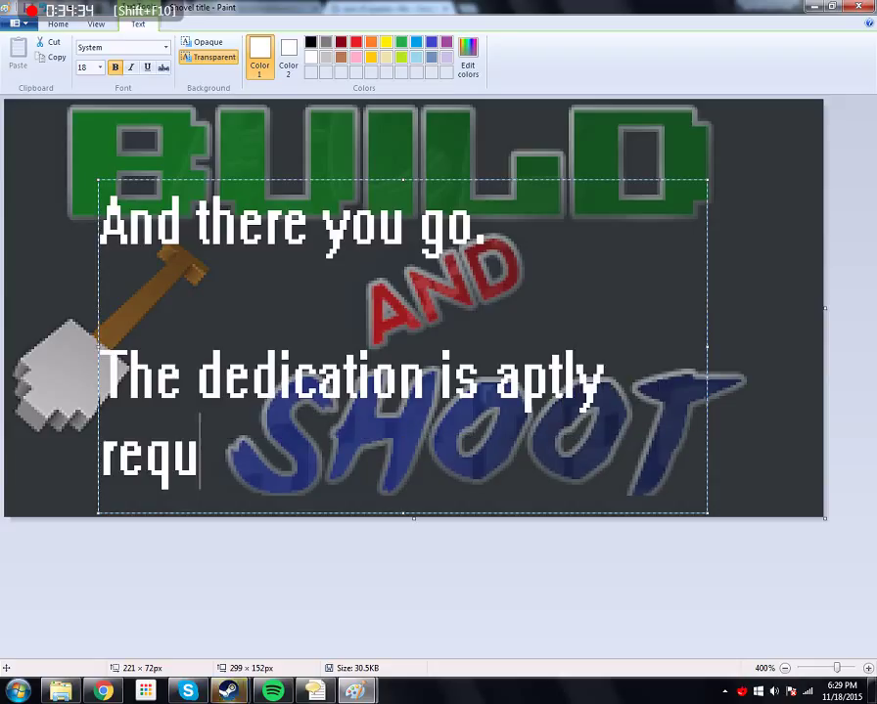
pyautogui.write('ired.')
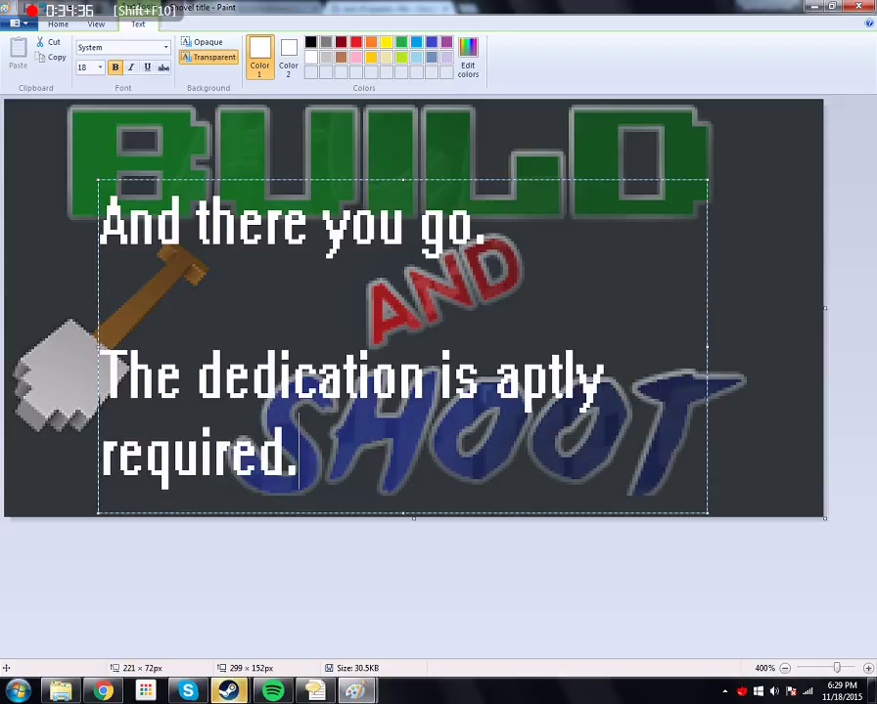